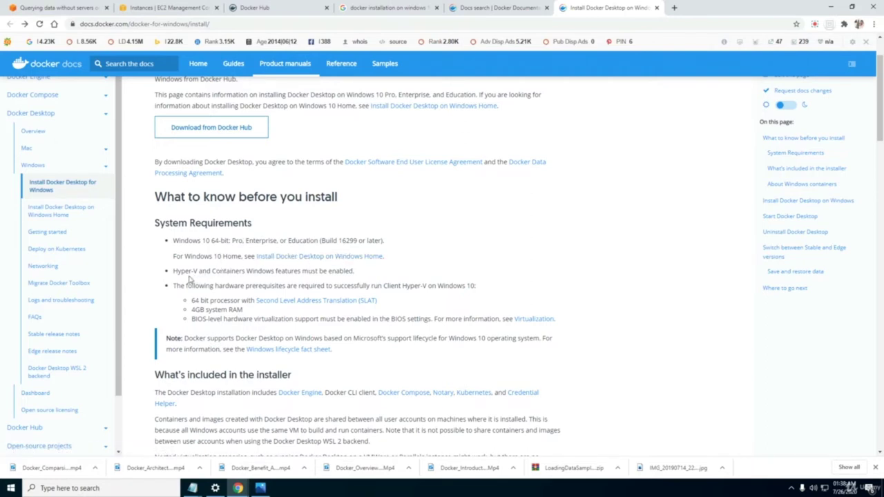
# Highlight the Hyper-V requirement in Docker Docs and launch Control Panel from Windows search.
pyautogui.moveTo(175, 271); pyautogui.dragTo(264, 271)
pyautogui.click(272, 271)
pyautogui.press('super')
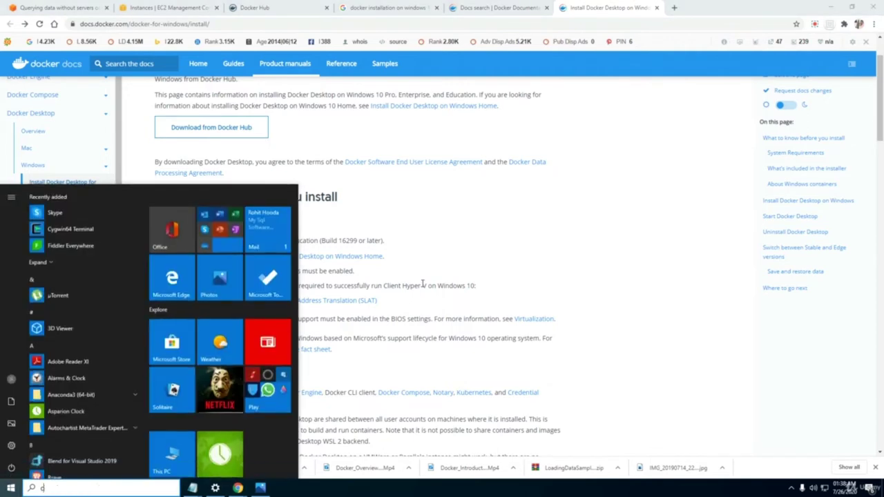
pyautogui.write('control')
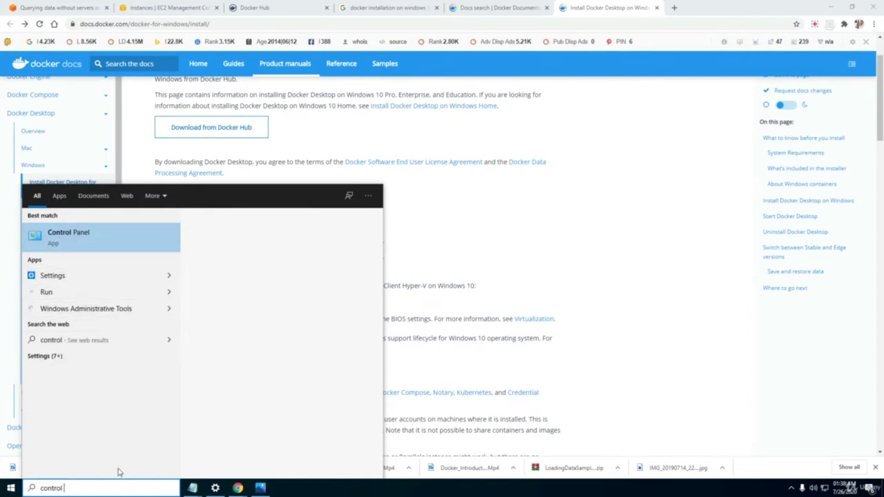
pyautogui.write('pa')
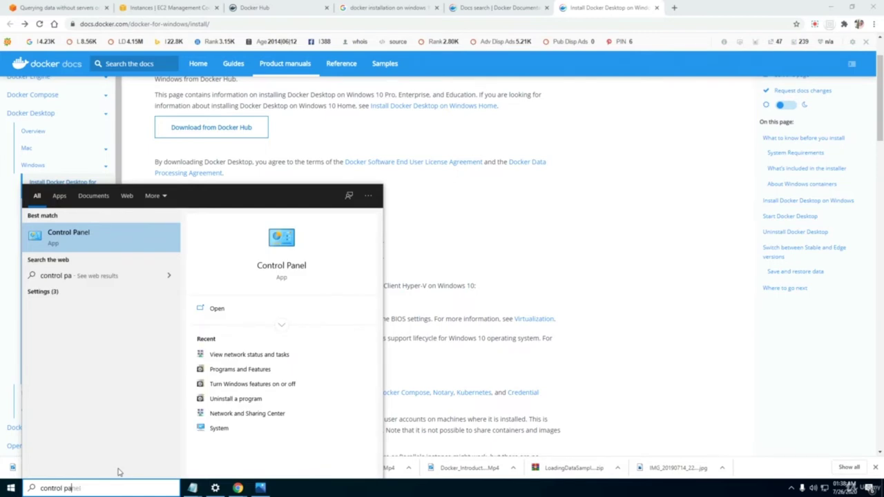
pyautogui.click(221, 309)
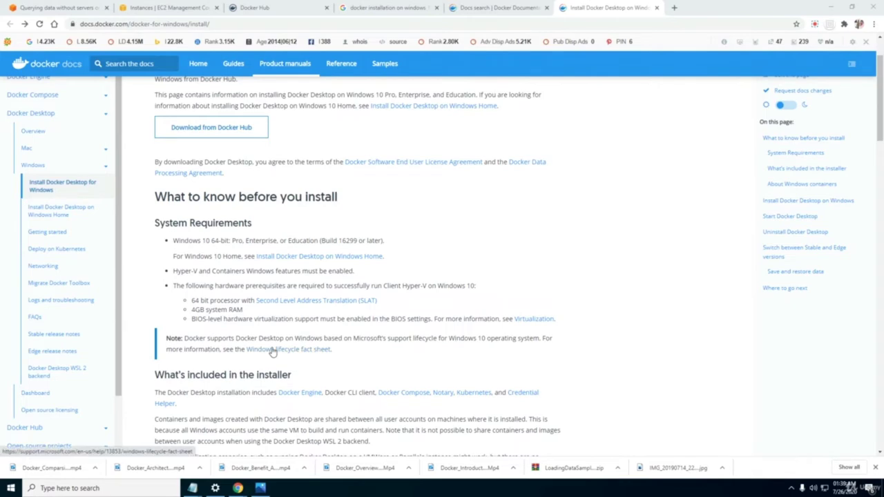
pyautogui.moveTo(174, 271); pyautogui.dragTo(200, 271)
# Open the installed programs list under Programs > Uninstall a program in Control Panel.
pyautogui.click(230, 272)
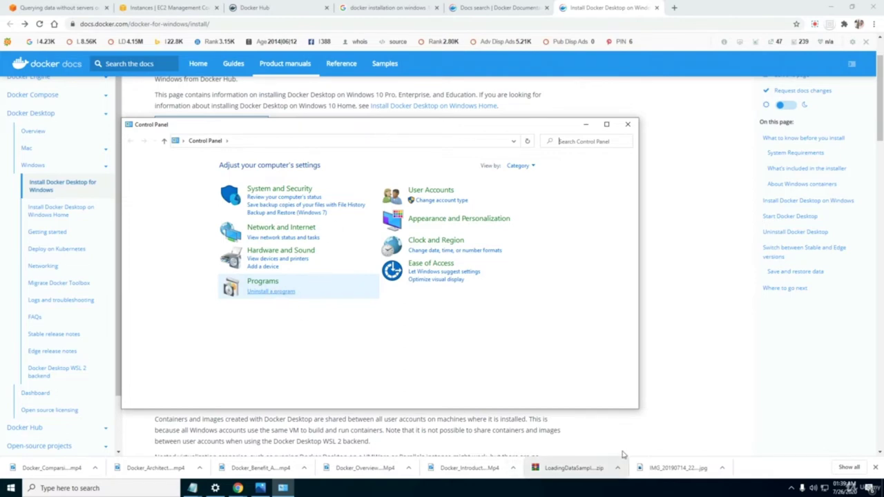
pyautogui.click(687, 378)
pyautogui.click(283, 488)
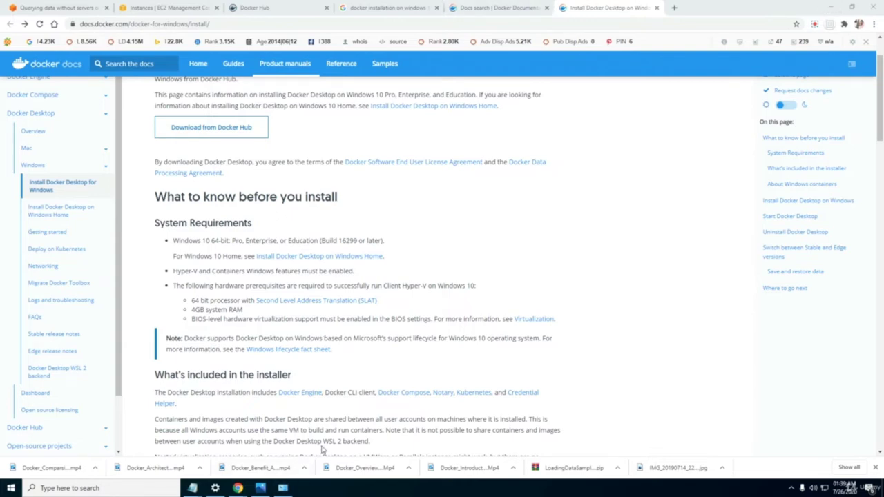
pyautogui.click(834, 5)
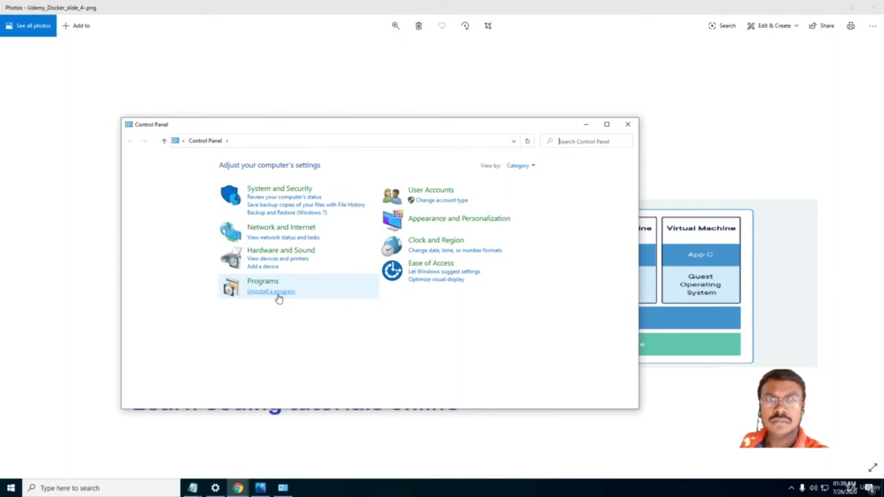
pyautogui.click(835, 7)
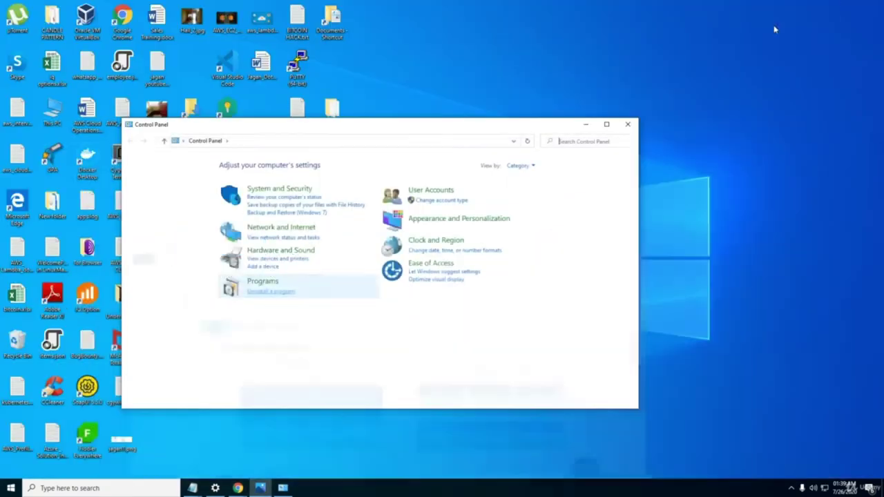
pyautogui.click(281, 292)
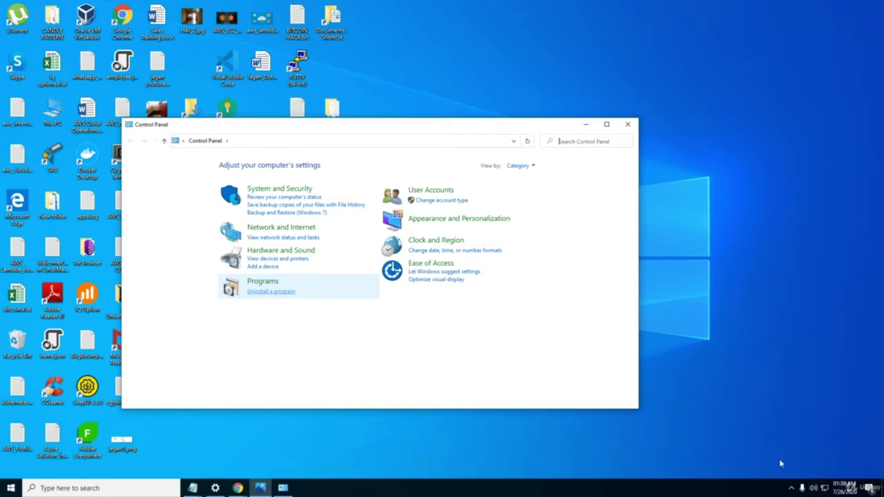
# Bring the Docker Desktop install page in Chrome back to the front.
pyautogui.click(792, 488)
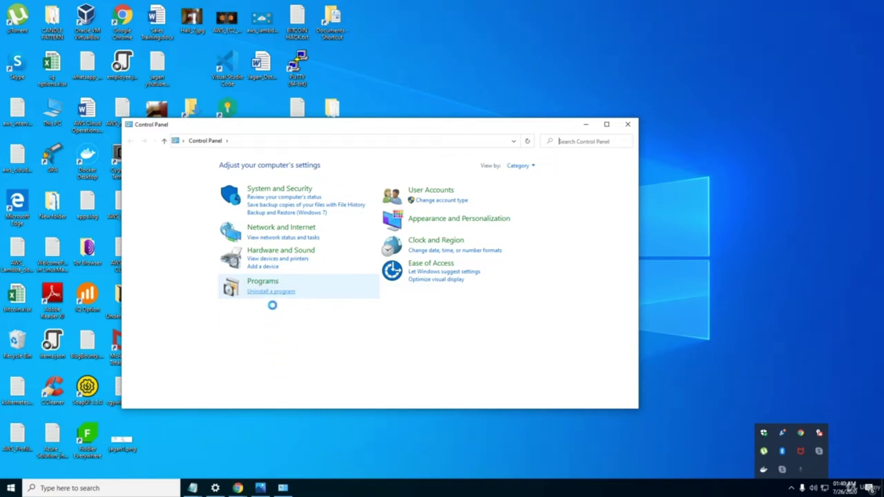
pyautogui.moveTo(237, 488)
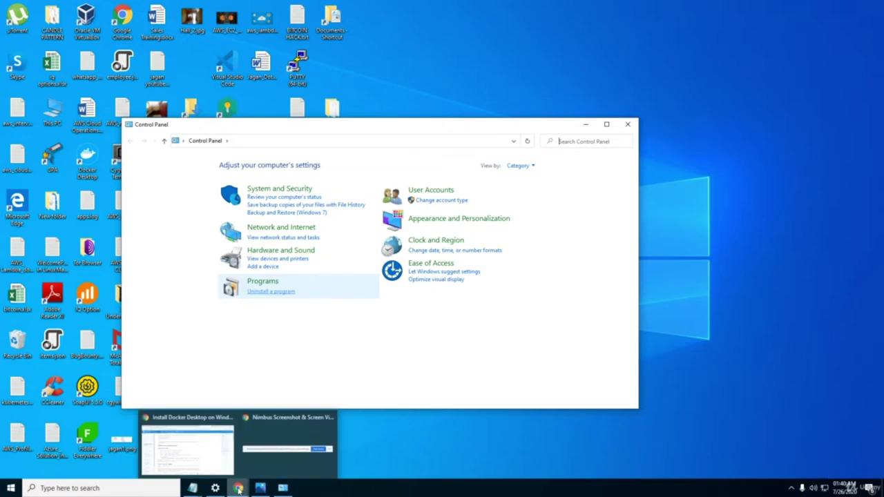
pyautogui.click(210, 449)
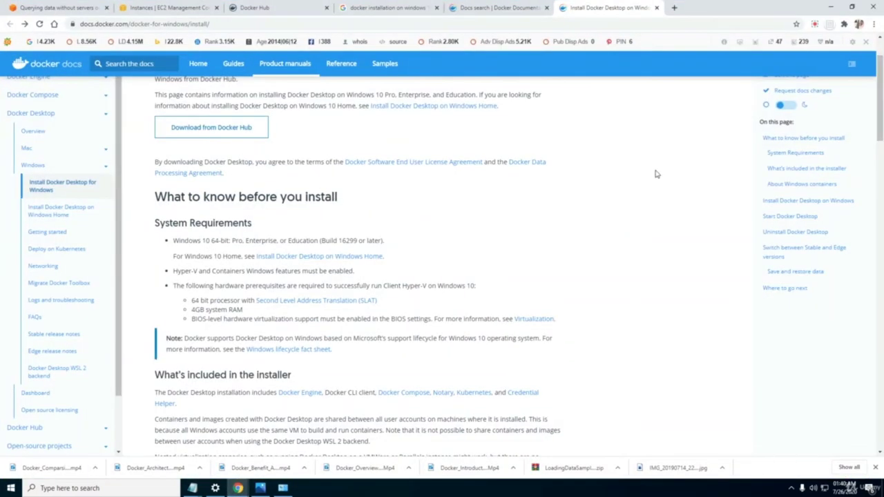
# Return to Programs and Features and open 'Turn Windows features on or off'.
pyautogui.click(815, 25)
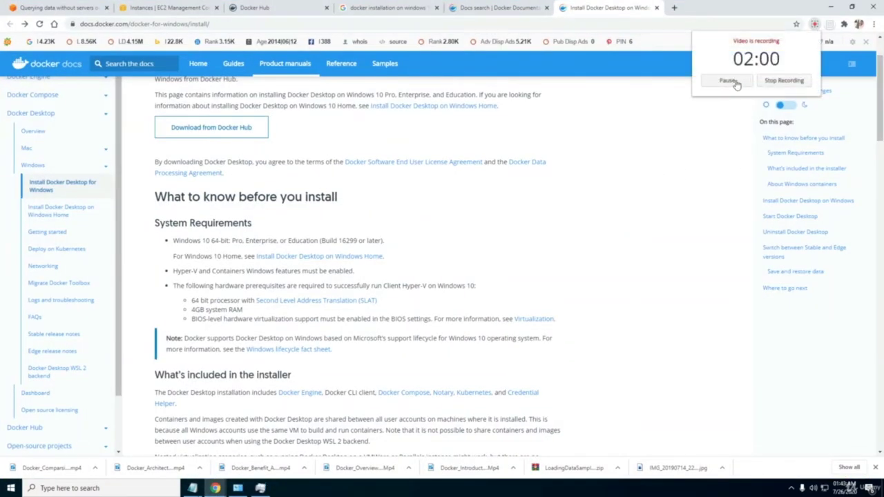
pyautogui.moveTo(264, 489)
pyautogui.moveTo(238, 489)
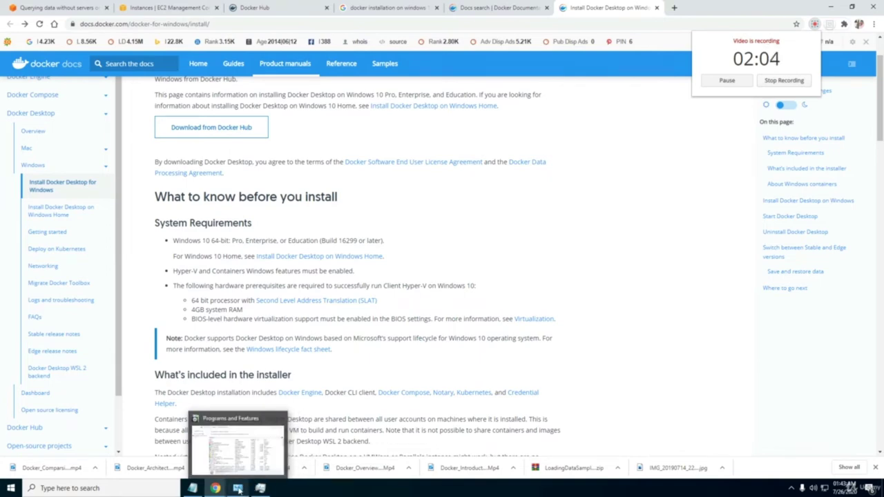
pyautogui.click(235, 455)
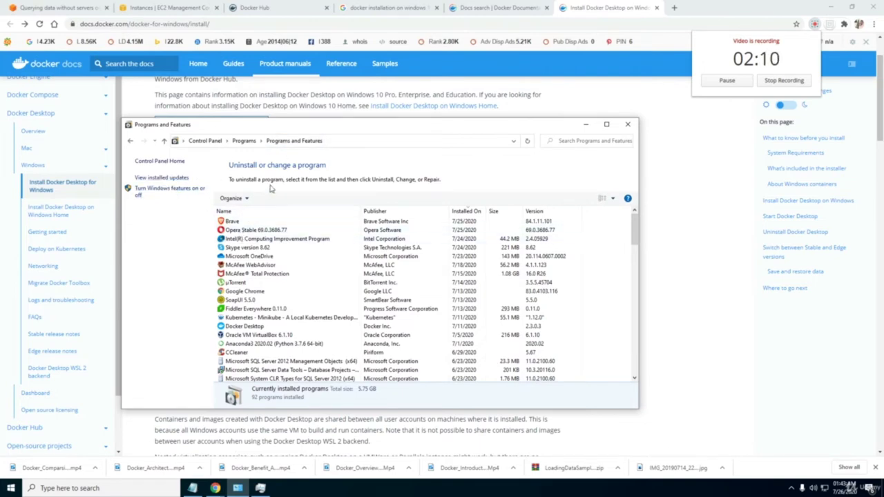
pyautogui.click(163, 194)
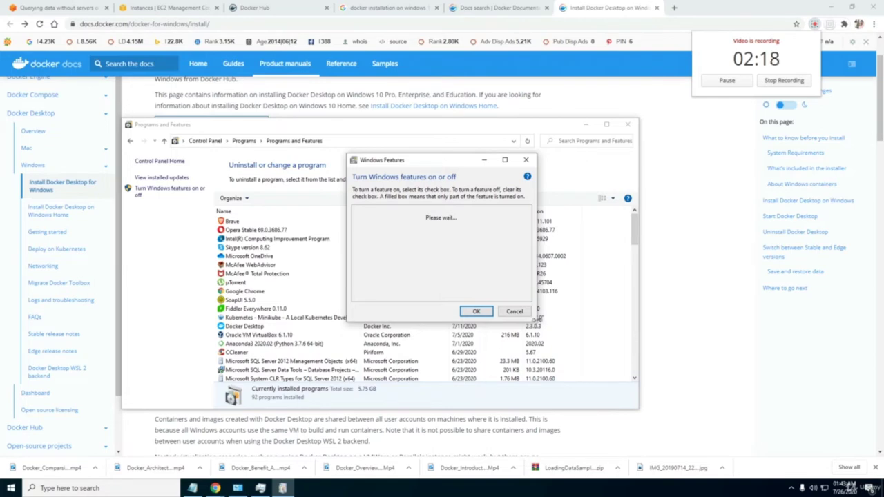
# Enlarge the Windows Features dialog, fully enable Hyper-V, then close both windows.
pyautogui.moveTo(540, 319); pyautogui.dragTo(647, 322)
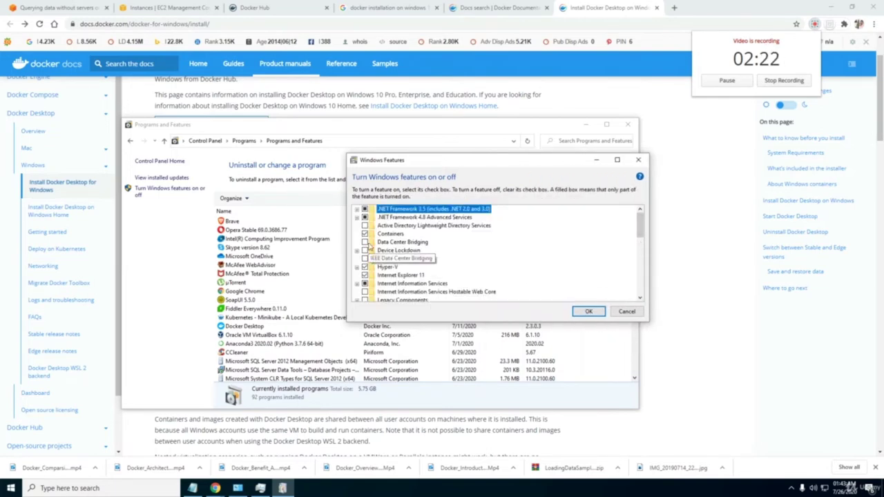
pyautogui.moveTo(640, 232)
pyautogui.mouseDown()
pyautogui.moveTo(639, 248)
pyautogui.moveTo(640, 239)
pyautogui.mouseUp()
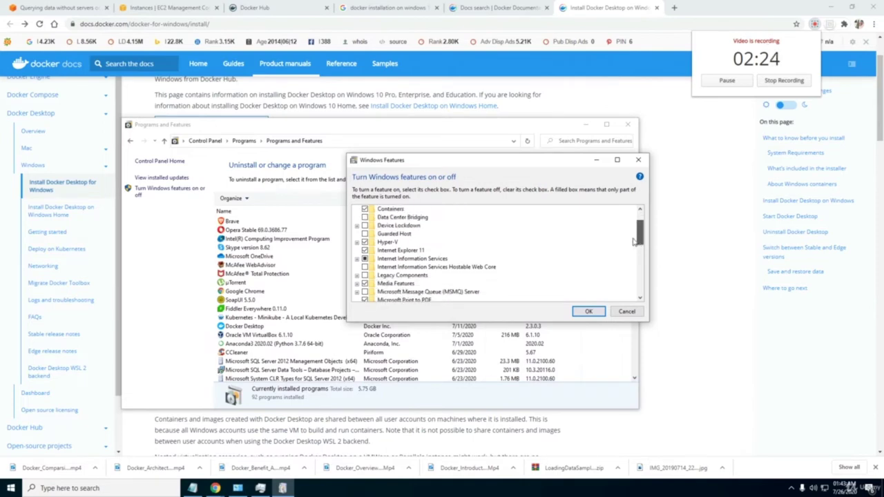
pyautogui.click(357, 242)
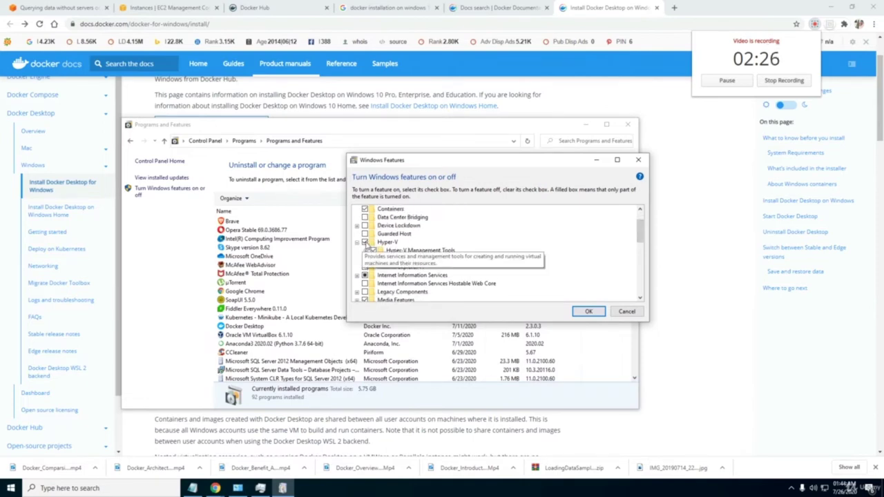
pyautogui.click(364, 243)
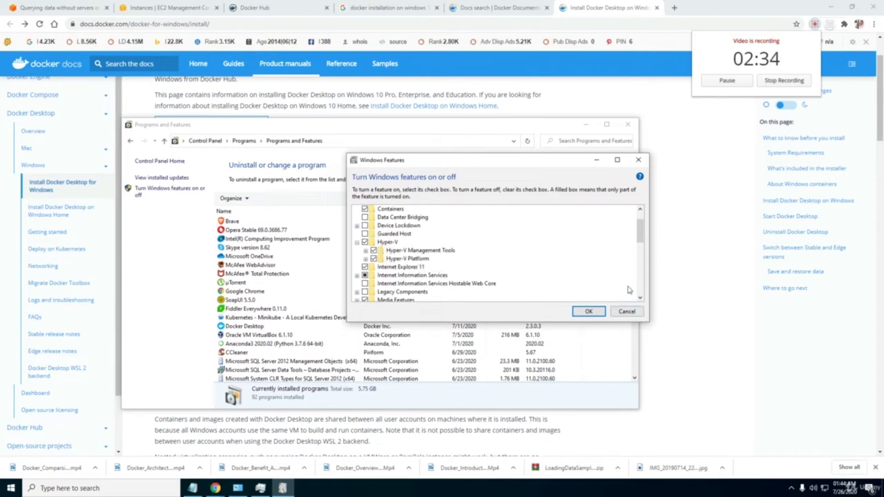
pyautogui.click(639, 159)
pyautogui.click(627, 124)
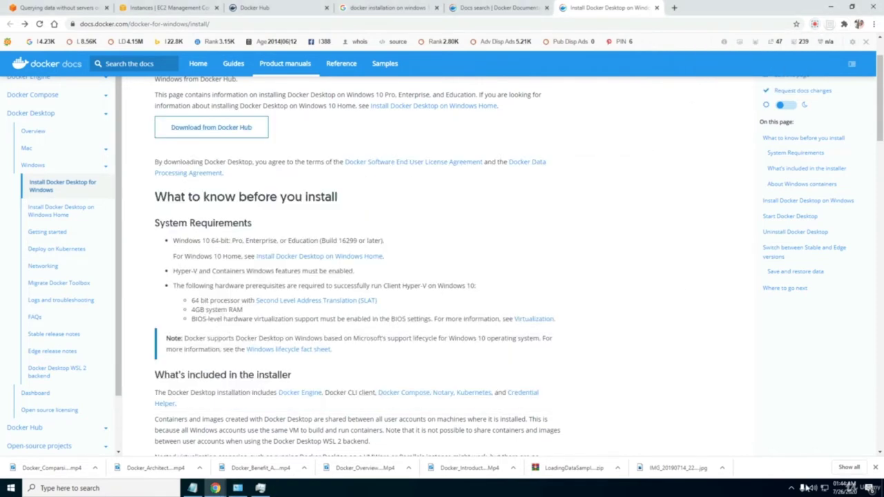
# Check the tray overflow to confirm Docker Desktop is running.
pyautogui.click(793, 487)
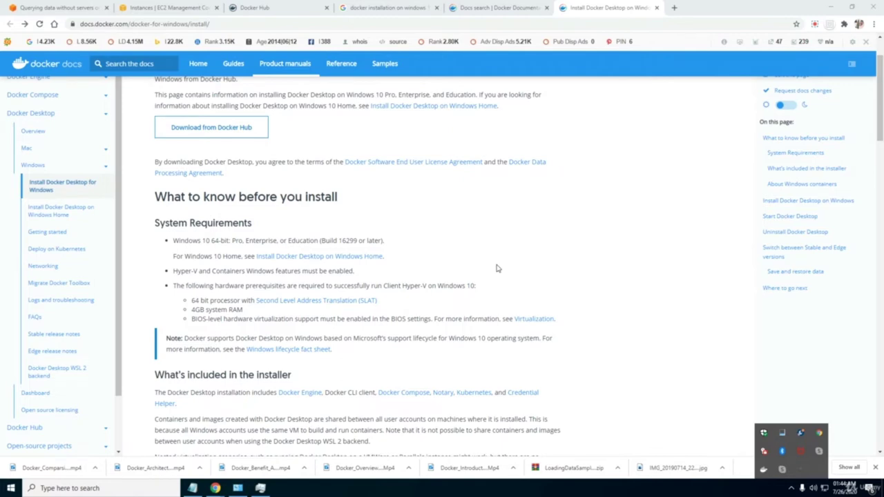
pyautogui.moveTo(880, 138); pyautogui.dragTo(862, 142)
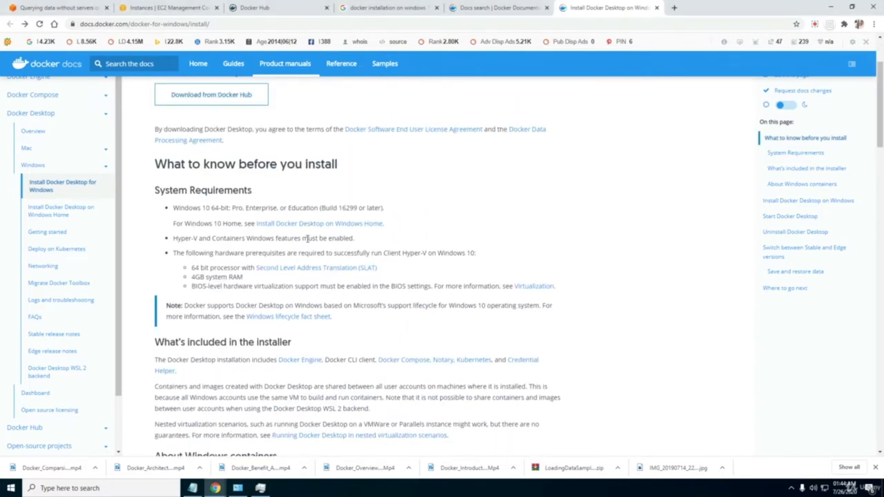
pyautogui.moveTo(880, 129); pyautogui.dragTo(878, 113)
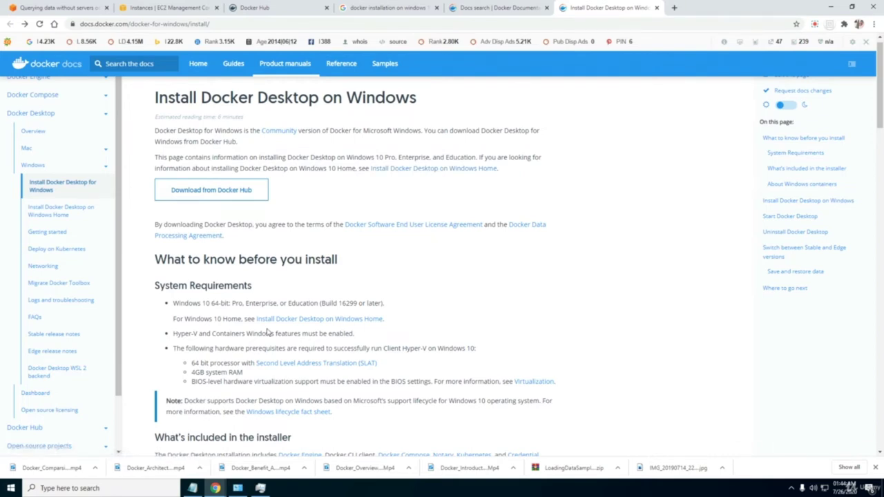
pyautogui.scroll(-1, 361, 364)
pyautogui.scroll(1, 361, 364)
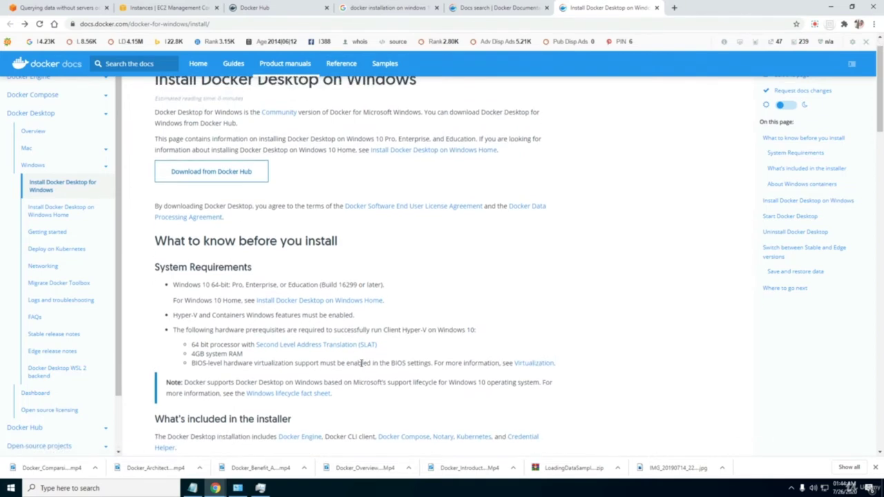
# Review the 4GB RAM and BIOS virtualization requirements and open the Virtualization troubleshooting section.
pyautogui.moveTo(192, 354); pyautogui.dragTo(242, 355)
pyautogui.click(244, 356)
pyautogui.moveTo(193, 365); pyautogui.dragTo(312, 364)
pyautogui.click(266, 367)
pyautogui.click(331, 364)
pyautogui.click(531, 363)
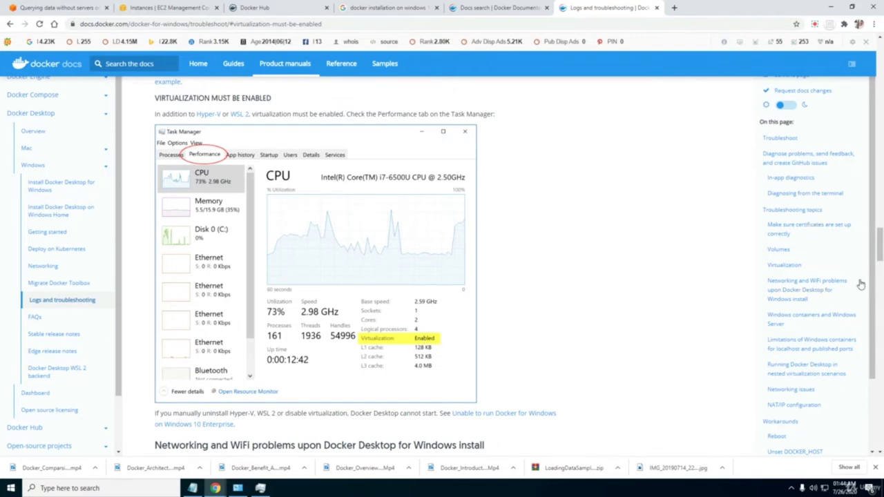
pyautogui.moveTo(880, 254); pyautogui.dragTo(876, 228)
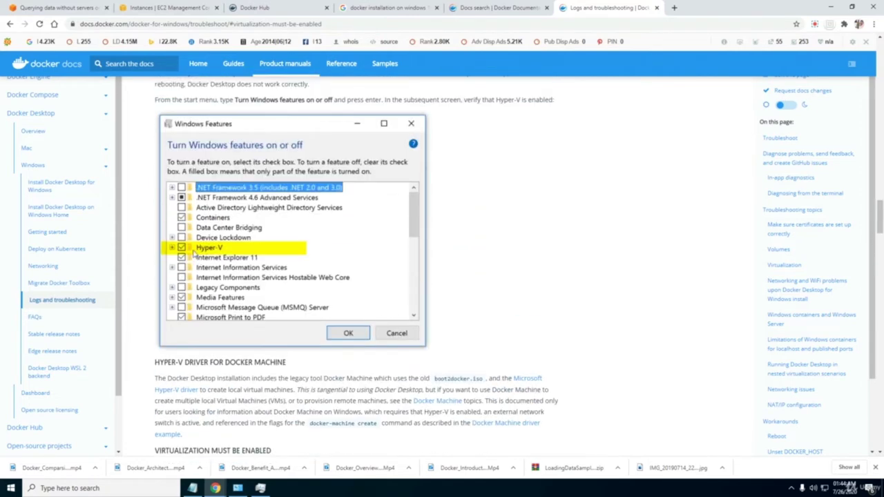
pyautogui.moveTo(878, 234)
pyautogui.mouseDown()
pyautogui.moveTo(874, 198)
pyautogui.moveTo(877, 240)
pyautogui.mouseUp()
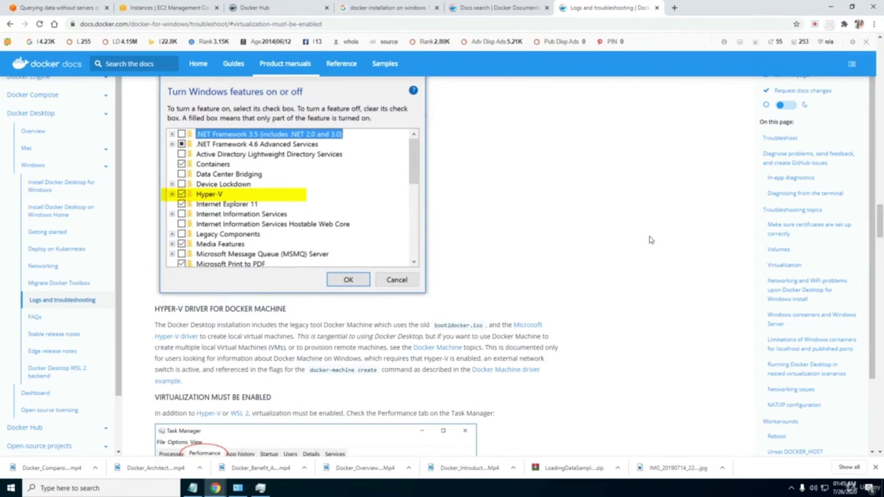
pyautogui.click(880, 262)
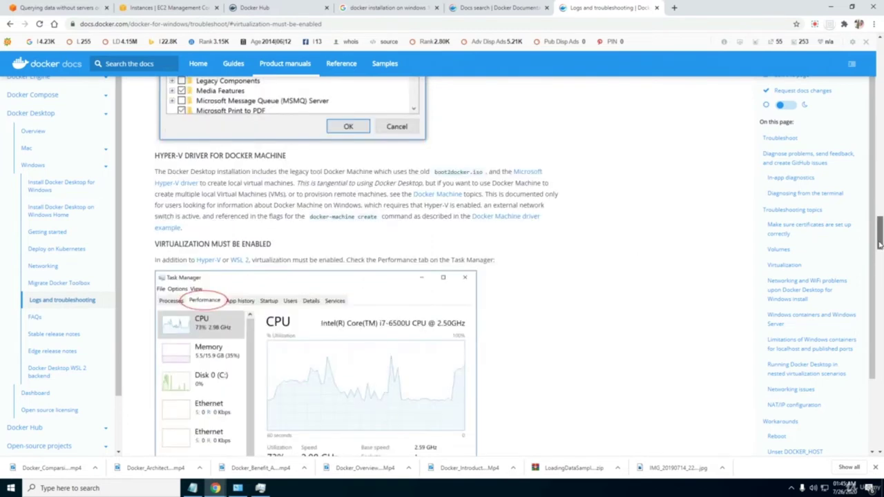
pyautogui.moveTo(880, 262); pyautogui.dragTo(880, 251)
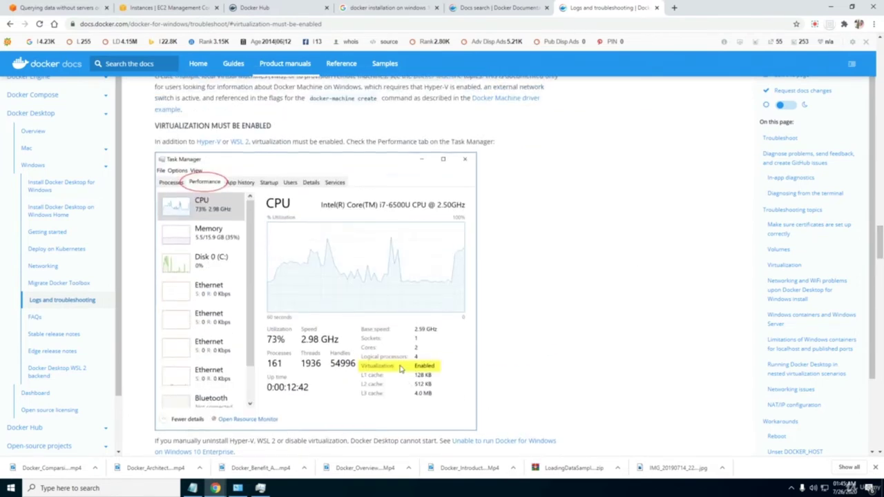
pyautogui.click(880, 276)
pyautogui.scroll(-1, 359, 267)
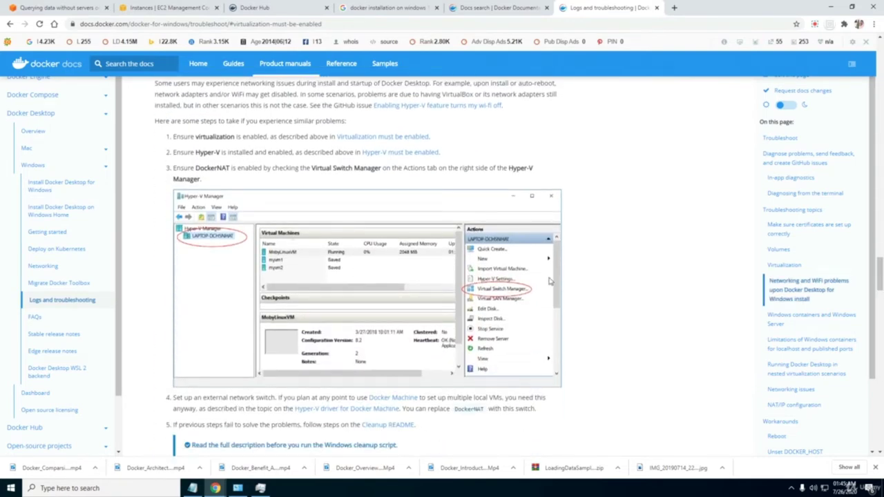
pyautogui.scroll(-4, 881, 290)
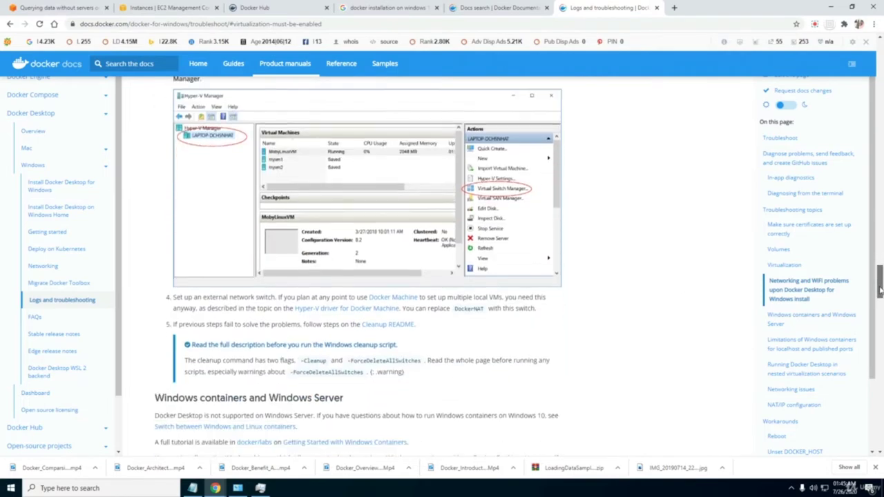
pyautogui.moveTo(881, 304); pyautogui.dragTo(677, 67)
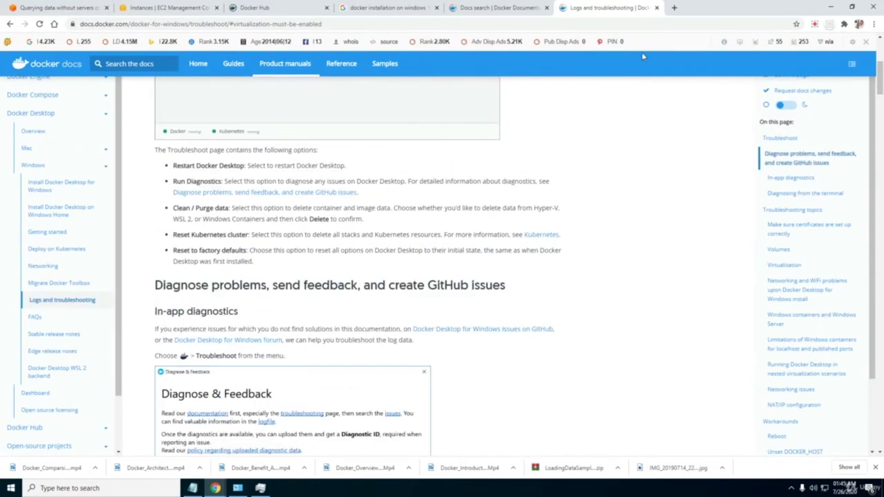
# Search Google in a new tab for 'bios settings enable virtualization'.
pyautogui.click(674, 8)
pyautogui.write('ww')
pyautogui.press('Return')
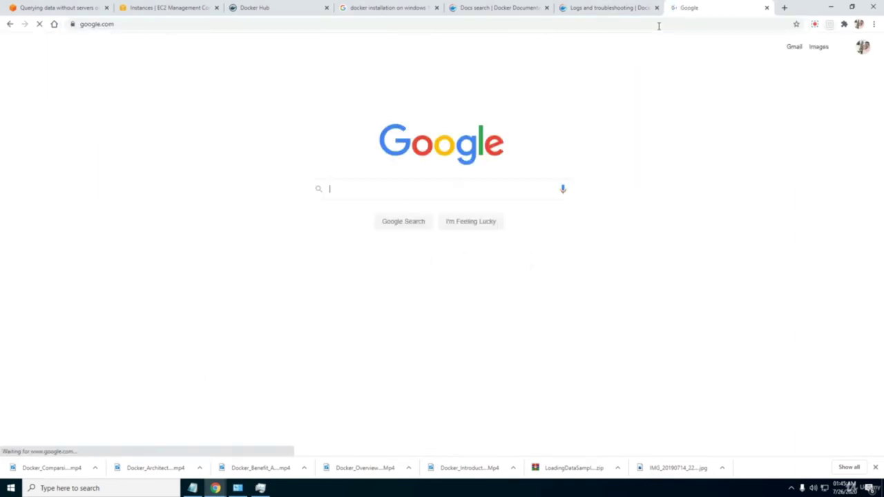
pyautogui.write('bios setting ')
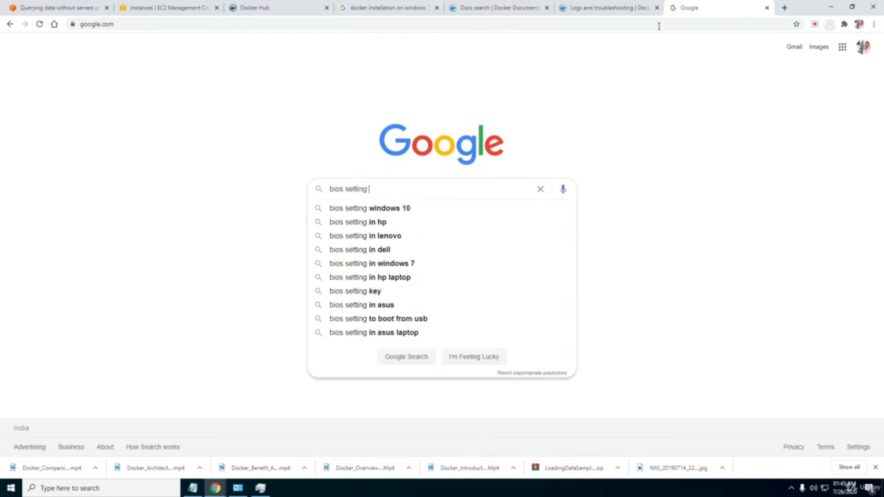
pyautogui.write('vir')
pyautogui.press('Down')
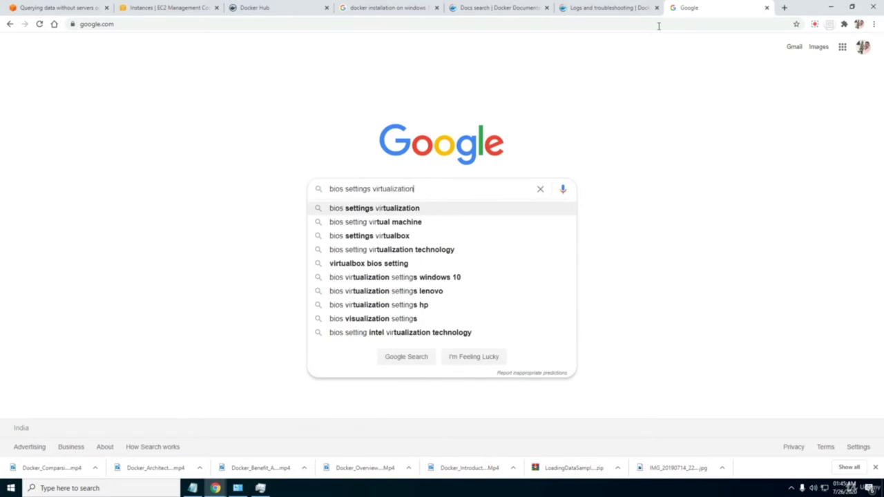
pyautogui.write('en')
pyautogui.press('Down')
pyautogui.press('Return')
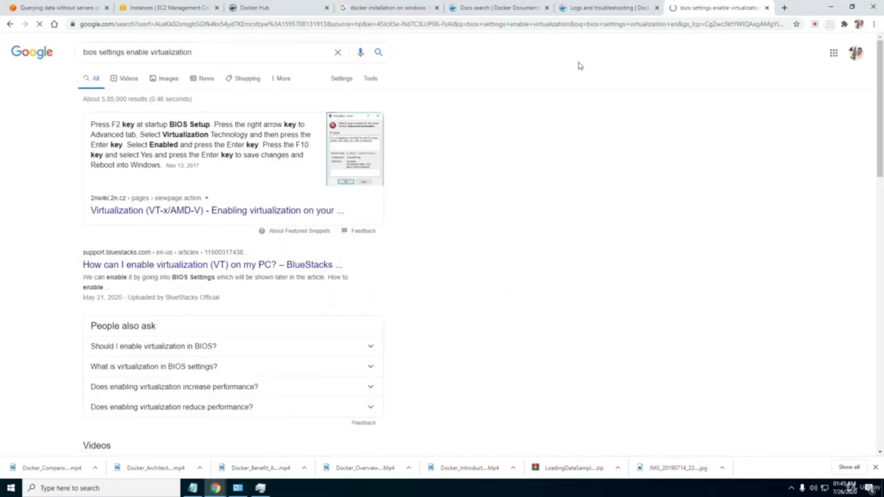
# View the first BIOS screenshot in image results, then close the search tab.
pyautogui.click(166, 88)
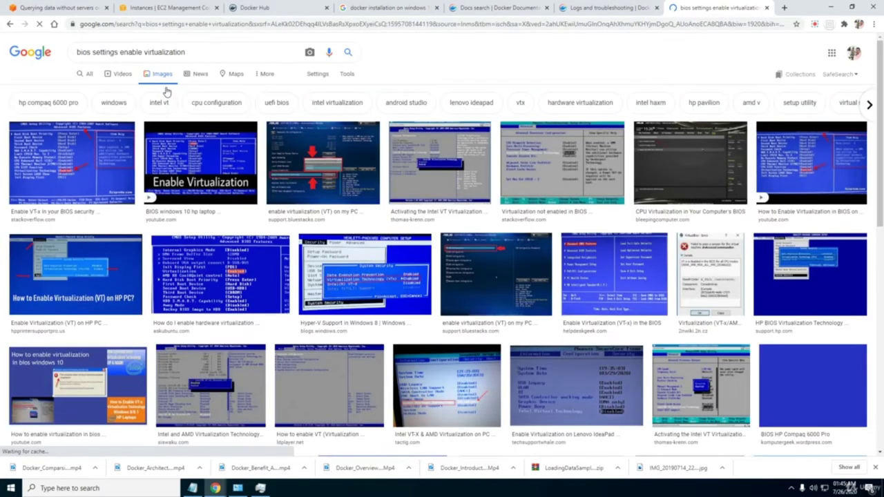
pyautogui.click(88, 172)
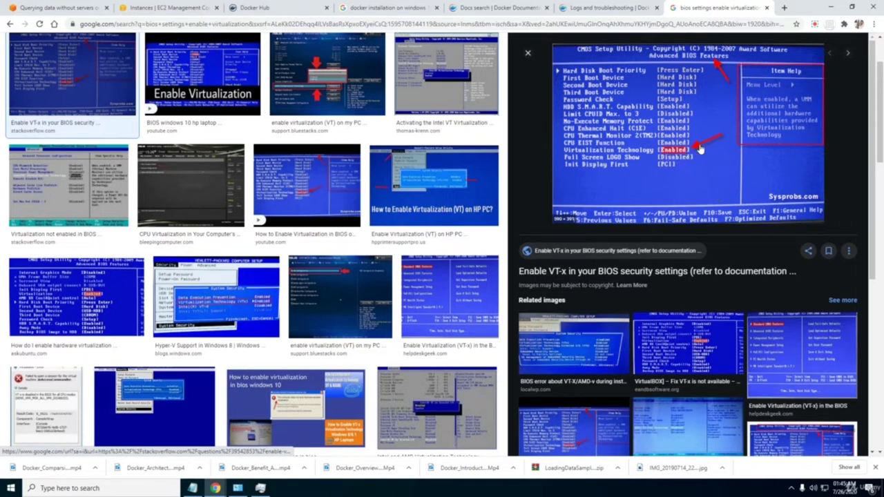
pyautogui.click(792, 488)
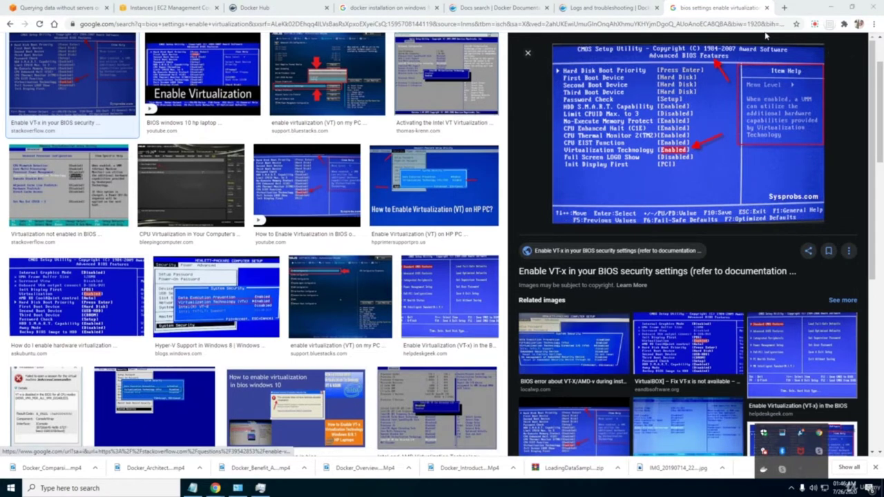
pyautogui.click(767, 9)
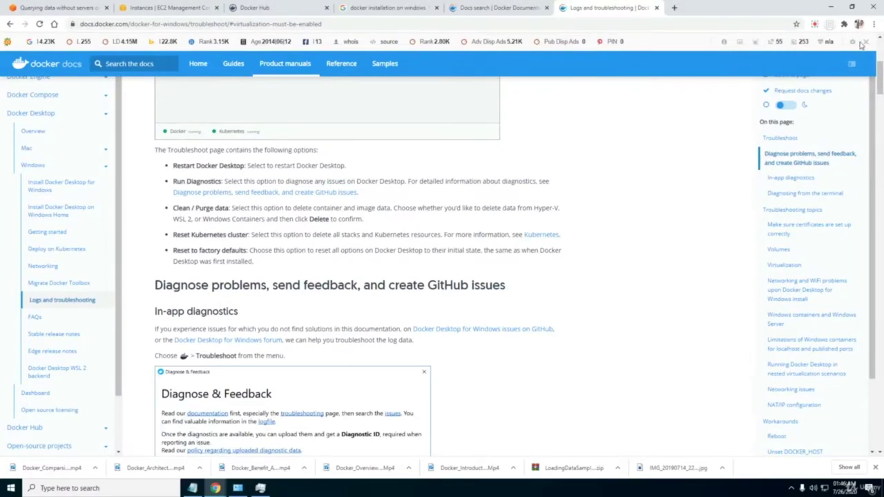
# Bring Notepad with Docker_Installation_steps.txt in front of the Docker Docs page.
pyautogui.click(815, 25)
pyautogui.click(775, 82)
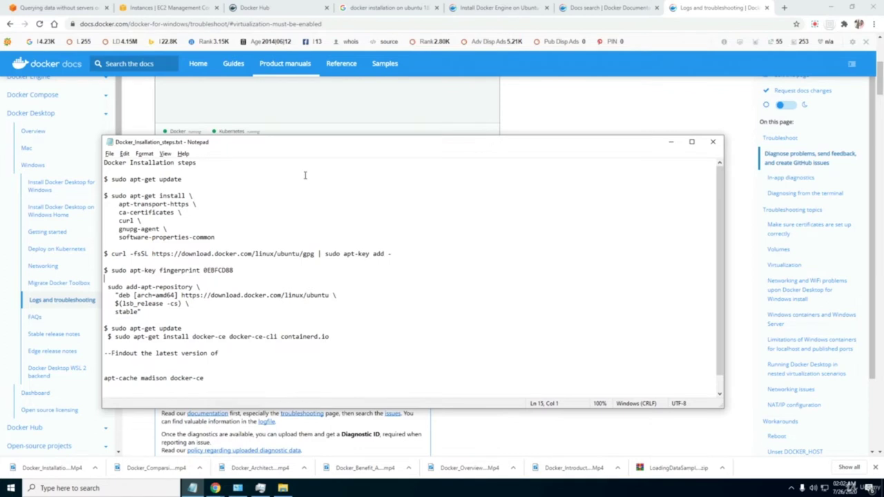
# Move the notes aside, point at the package install commands, and switch to the EC2 Instances tab.
pyautogui.moveTo(297, 148); pyautogui.dragTo(336, 100)
pyautogui.click(244, 147)
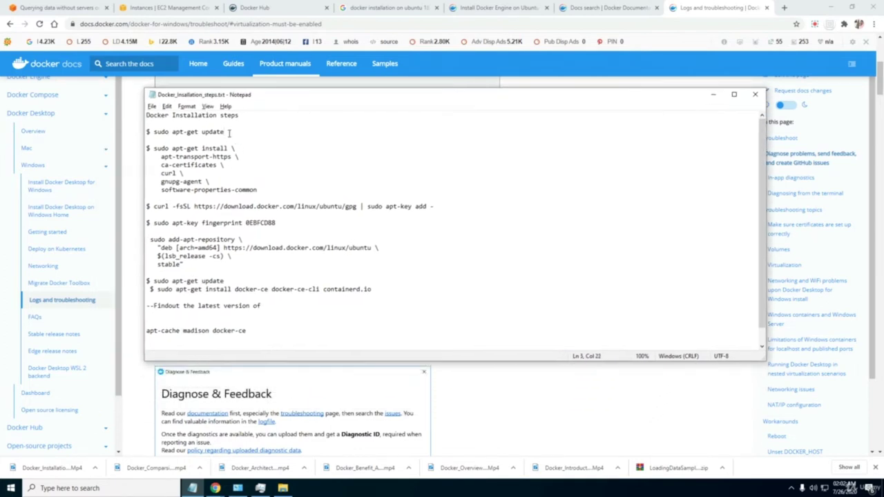
pyautogui.click(169, 8)
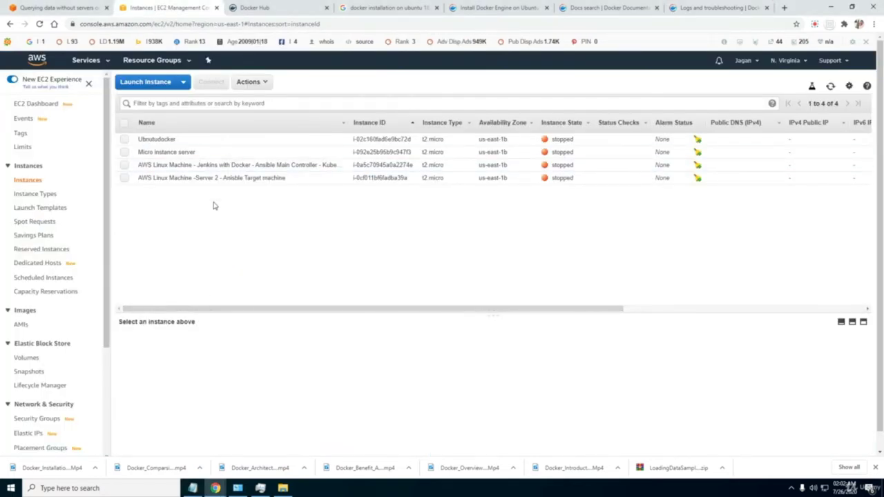
# Start the AWS Linux Machine -Server 2 instance via Instance State > Start.
pyautogui.click(211, 177)
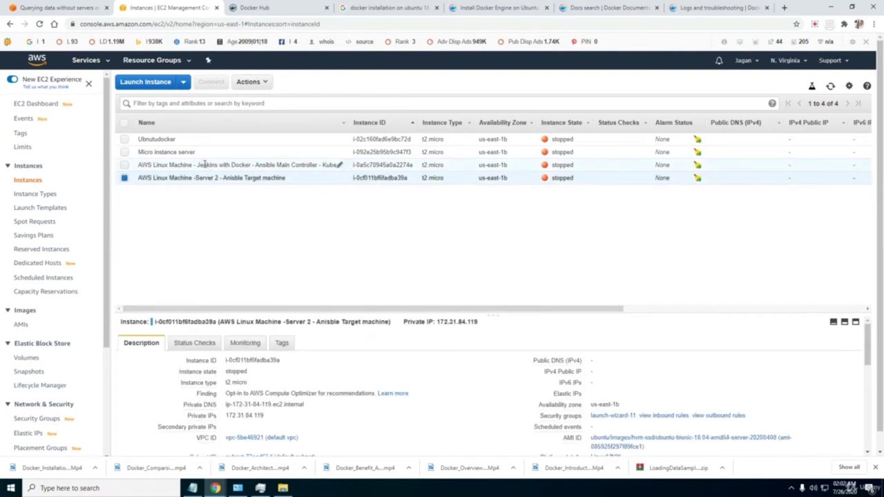
pyautogui.click(205, 164)
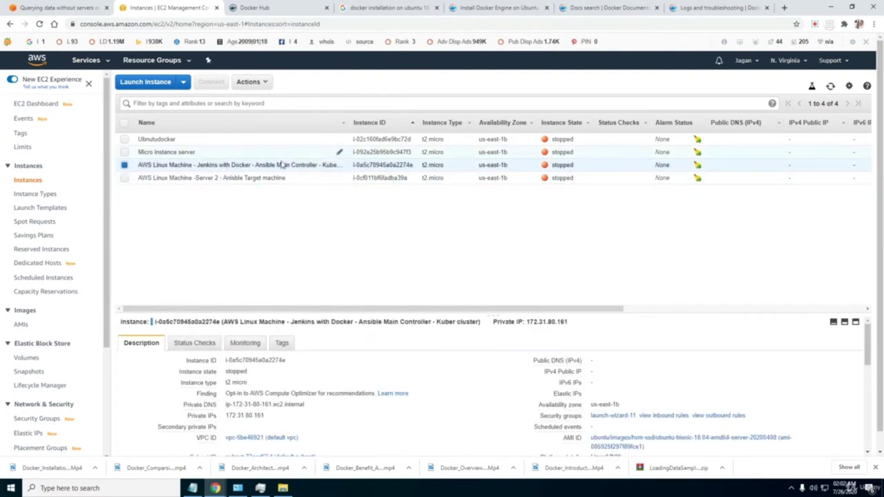
pyautogui.click(246, 178)
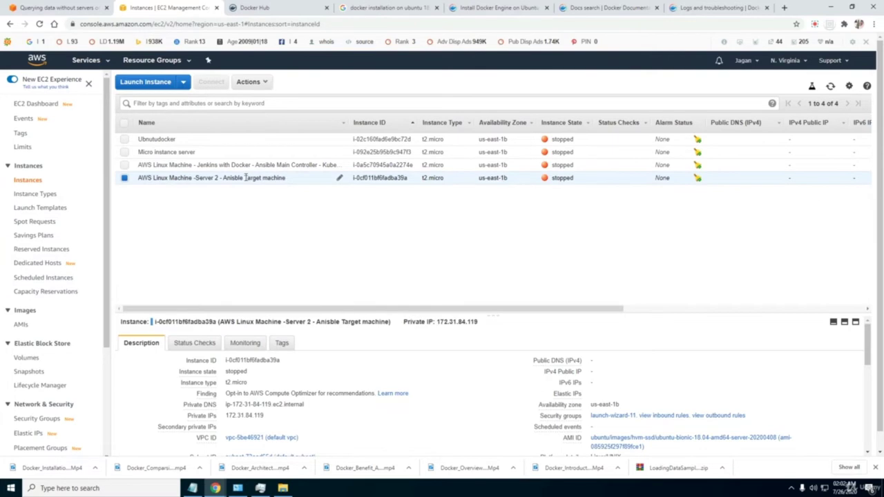
pyautogui.rightClick(246, 178)
pyautogui.moveTo(264, 228)
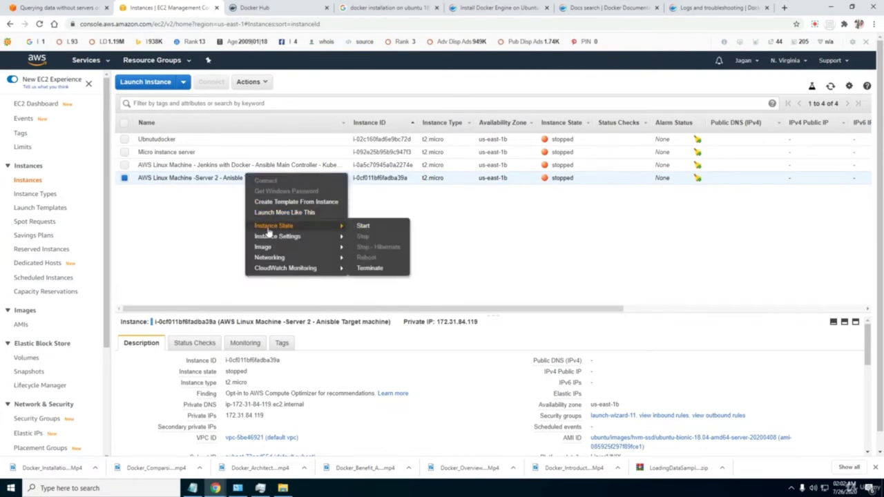
pyautogui.click(359, 226)
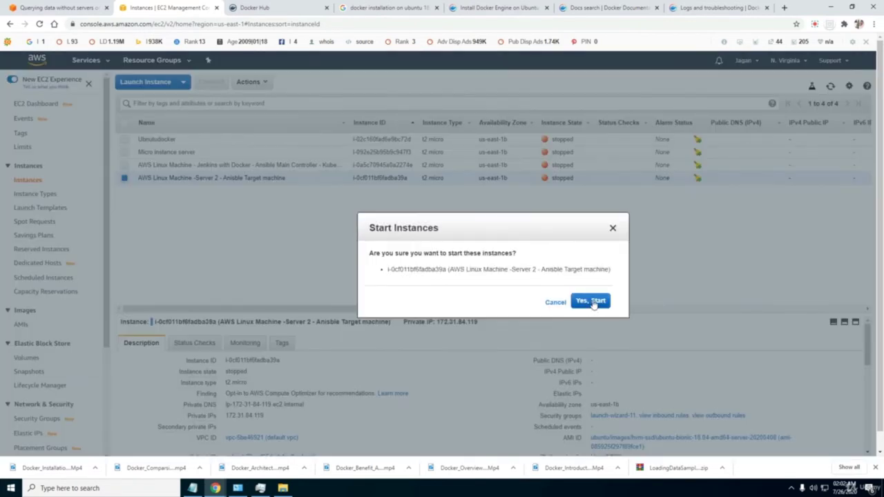
pyautogui.click(593, 302)
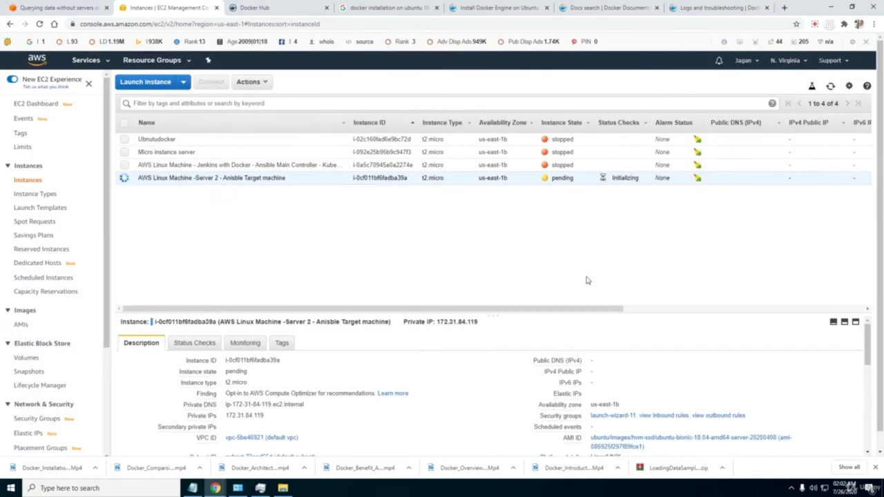
# Refresh the instance list and open the launch-wizard-11 security group in a new tab.
pyautogui.moveTo(603, 310); pyautogui.dragTo(737, 310)
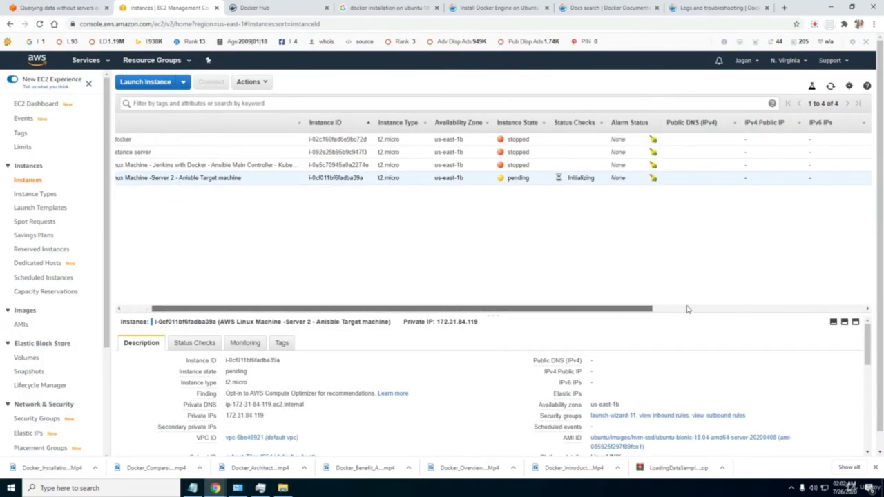
pyautogui.moveTo(298, 310); pyautogui.dragTo(283, 310)
pyautogui.click(831, 87)
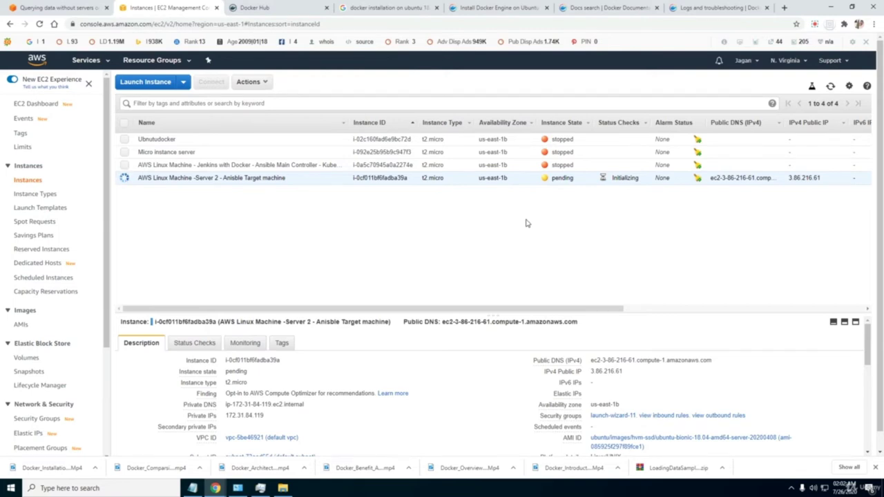
pyautogui.rightClick(610, 422)
pyautogui.click(629, 332)
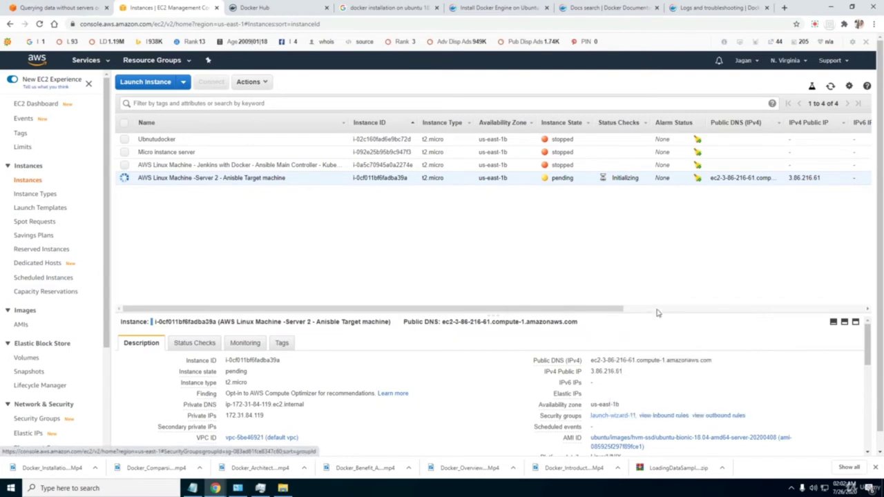
pyautogui.click(270, 10)
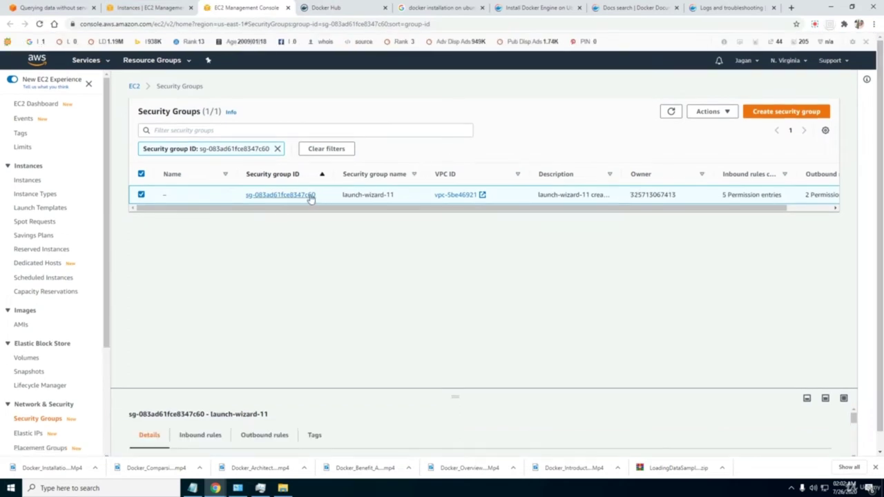
# Review the launch-wizard-11 inbound rules, noting port 8080.
pyautogui.click(312, 196)
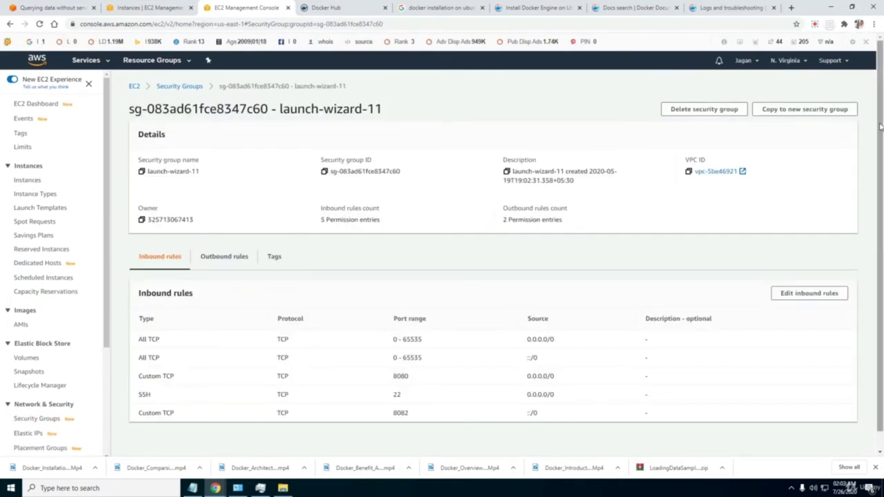
pyautogui.moveTo(881, 132); pyautogui.dragTo(881, 154)
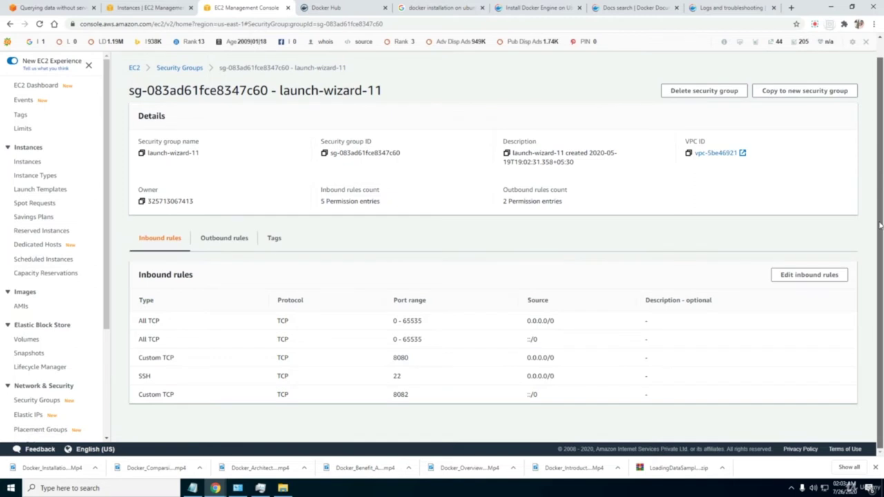
pyautogui.scroll(1, 867, 128)
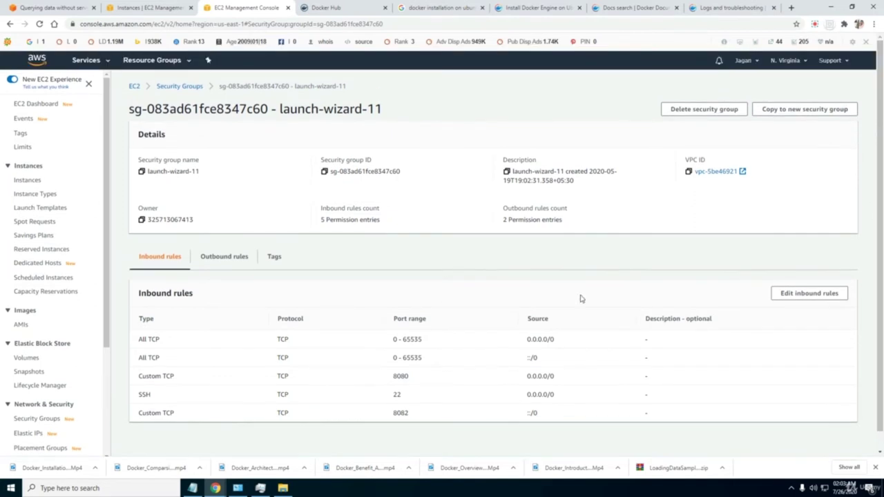
pyautogui.moveTo(414, 376); pyautogui.dragTo(389, 377)
# Confirm Server 2 is among running instances, then go to the Elastic IPs page.
pyautogui.click(133, 88)
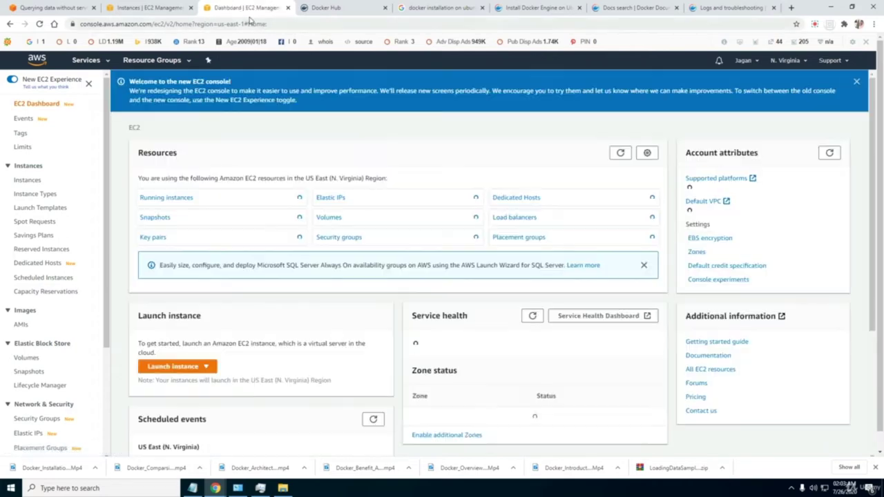
pyautogui.click(174, 199)
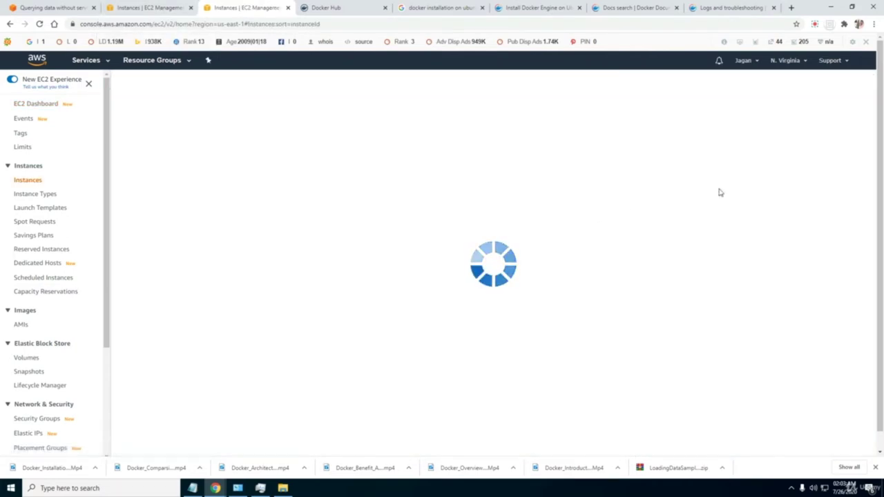
pyautogui.scroll(-1, 882, 116)
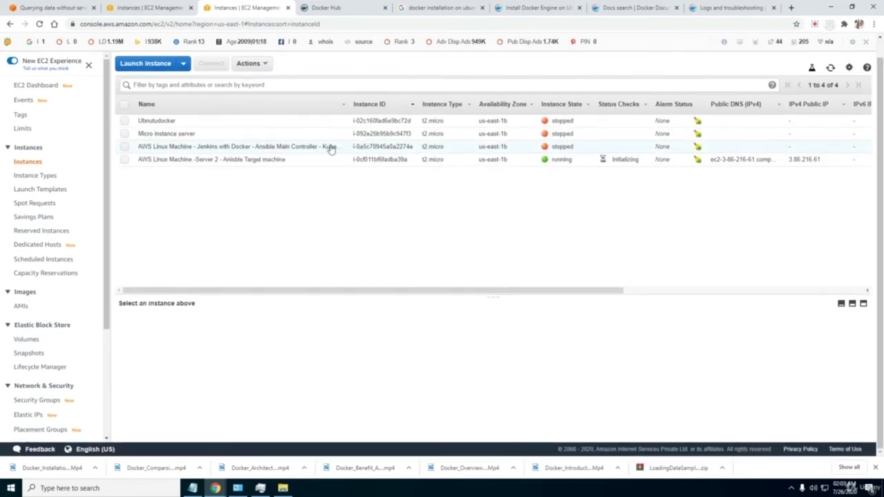
pyautogui.click(285, 159)
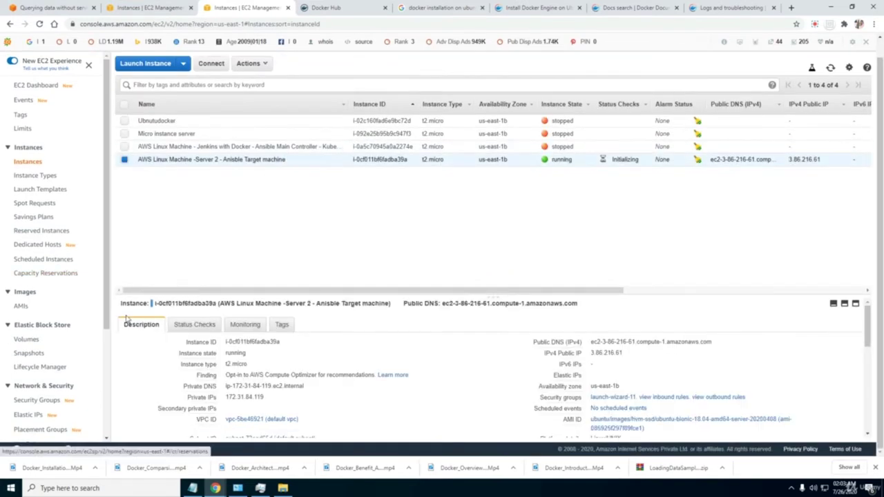
pyautogui.scroll(-1, 102, 374)
pyautogui.click(31, 341)
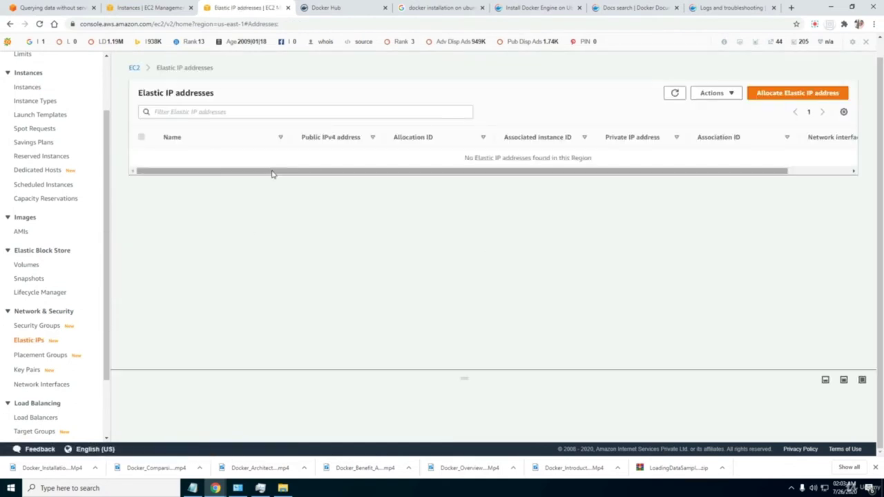
# Allocate new Elastic IP 54.221.143.0 from Amazon's pool.
pyautogui.click(770, 96)
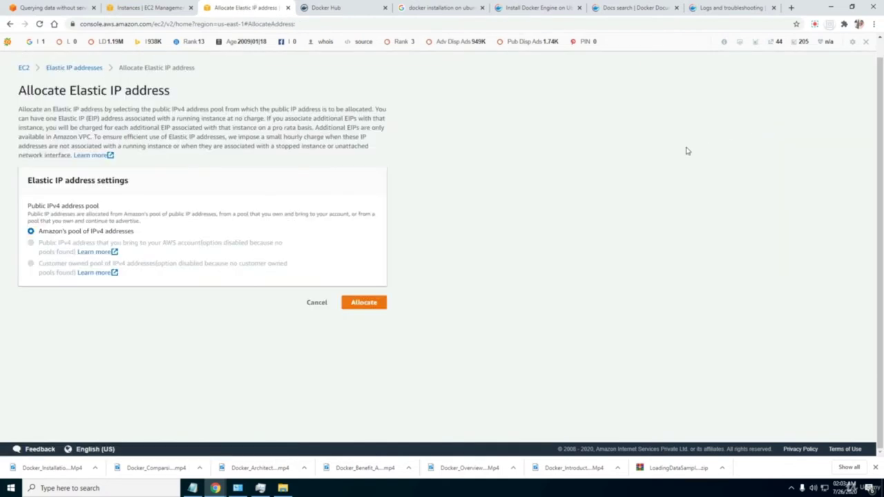
pyautogui.click(362, 302)
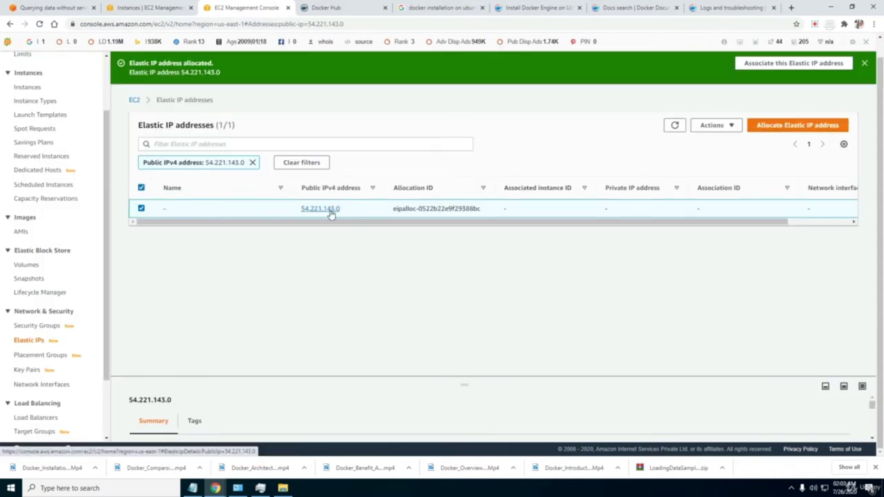
pyautogui.click(715, 125)
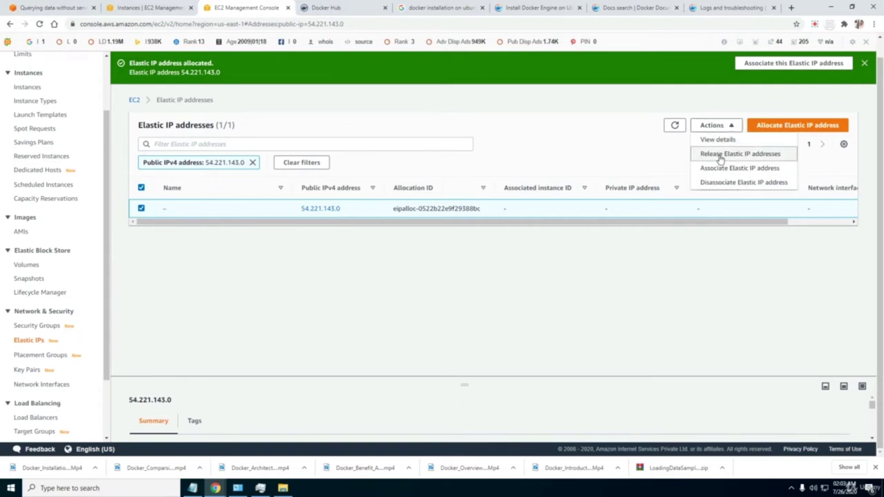
# Associate the Elastic IP with Server 2's private IP 172.31.84.119 and view Instances.
pyautogui.click(721, 169)
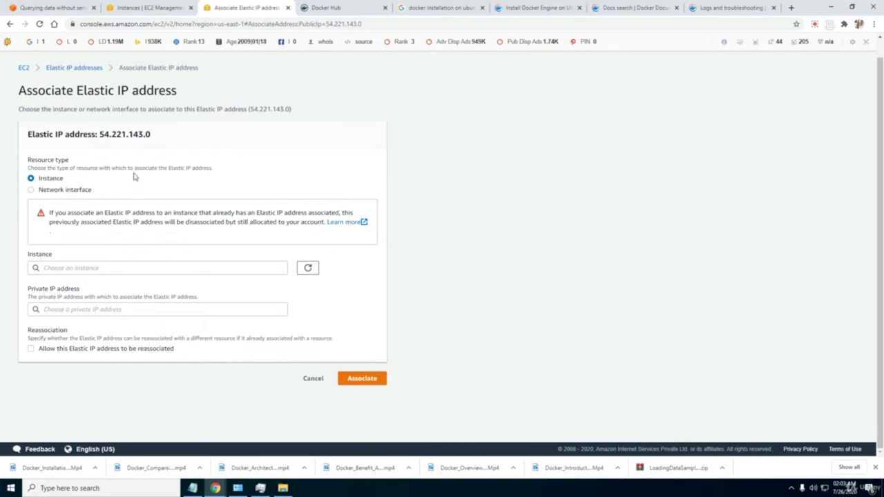
pyautogui.click(98, 267)
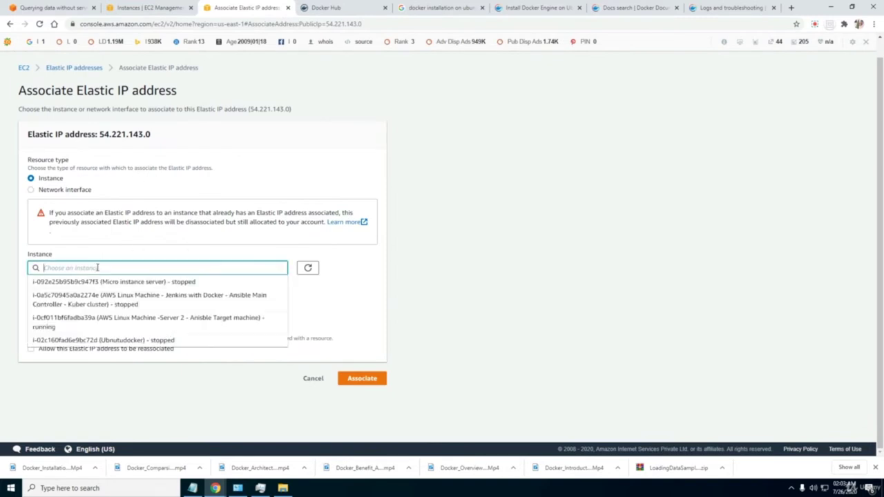
pyautogui.click(126, 323)
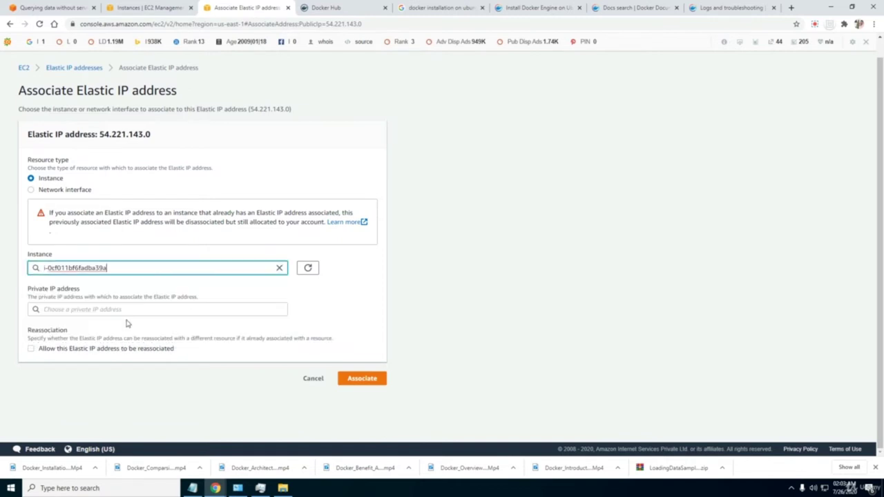
pyautogui.click(172, 308)
pyautogui.click(138, 323)
pyautogui.click(342, 377)
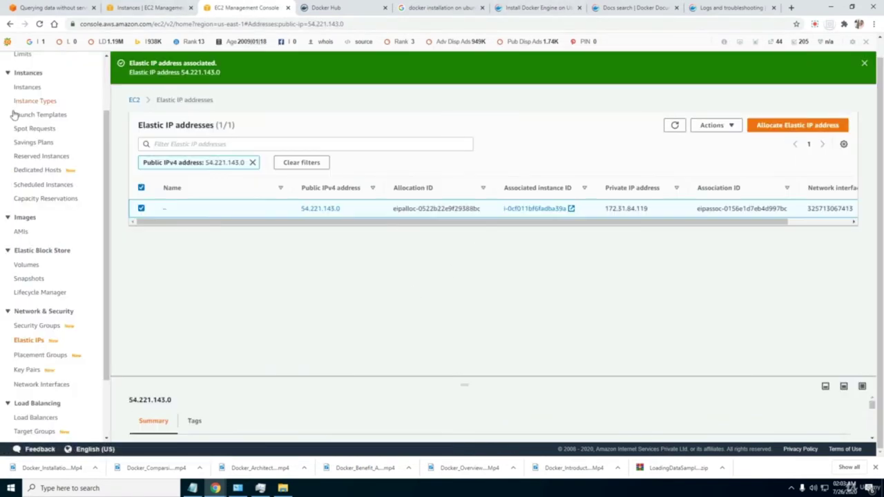
pyautogui.click(40, 89)
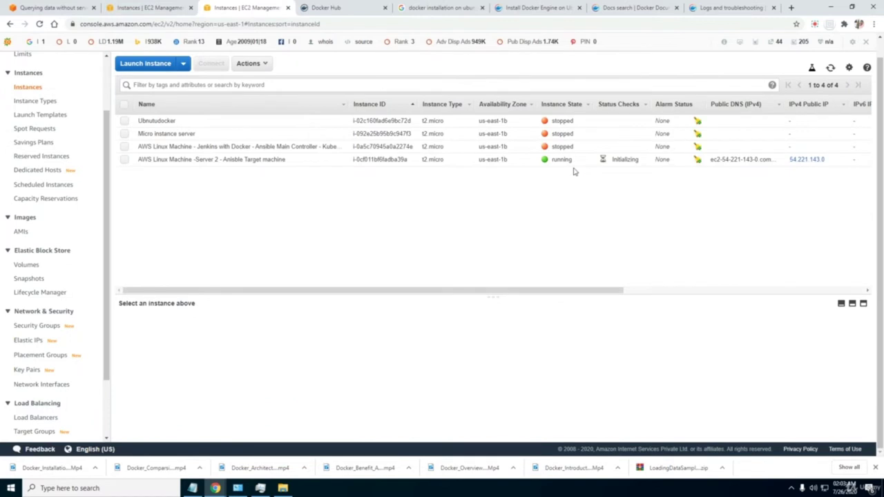
# Show Server 2's SSH connection instructions, copy its ubuntu@ec2 login address, and search for PuTTY.
pyautogui.click(599, 161)
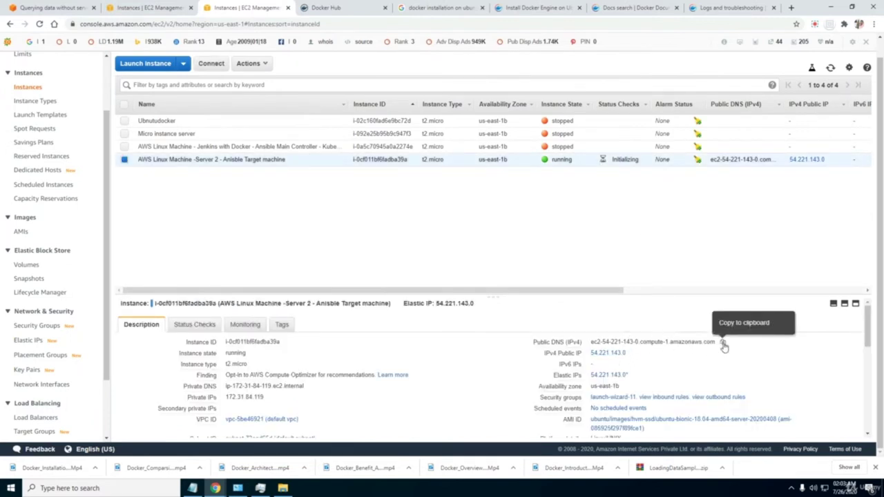
pyautogui.rightClick(491, 159)
pyautogui.click(502, 173)
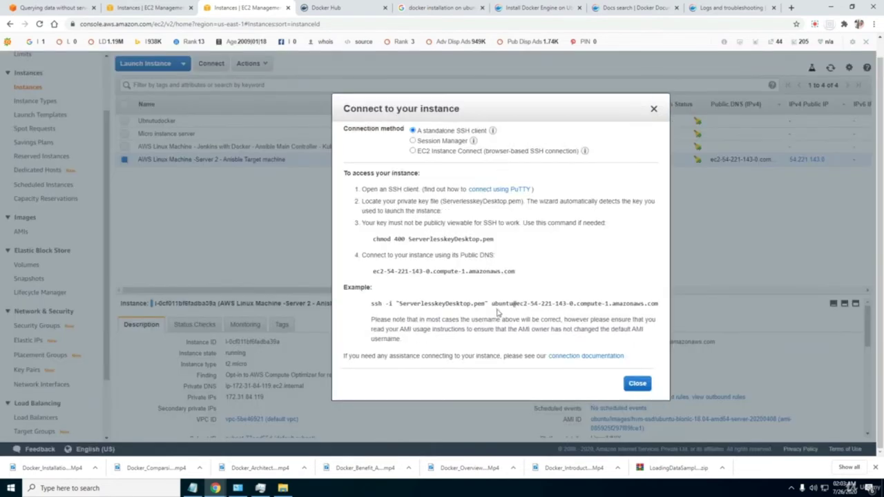
pyautogui.moveTo(493, 304); pyautogui.dragTo(650, 304)
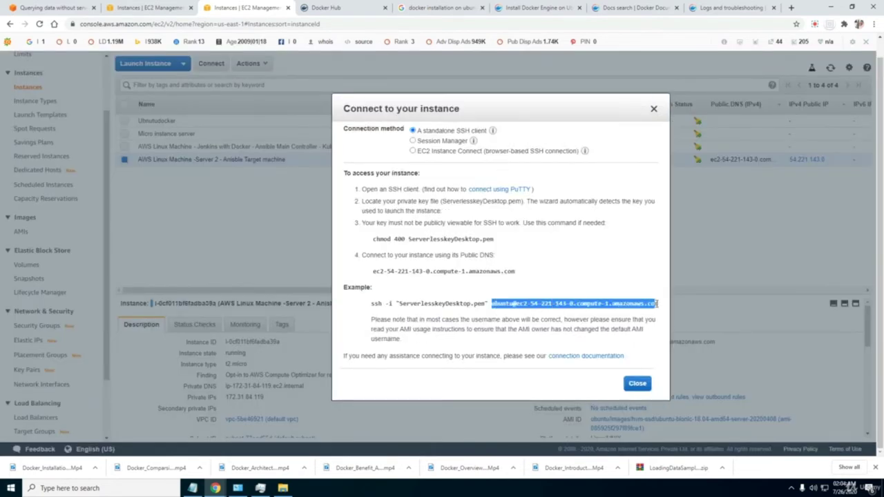
pyautogui.press('super')
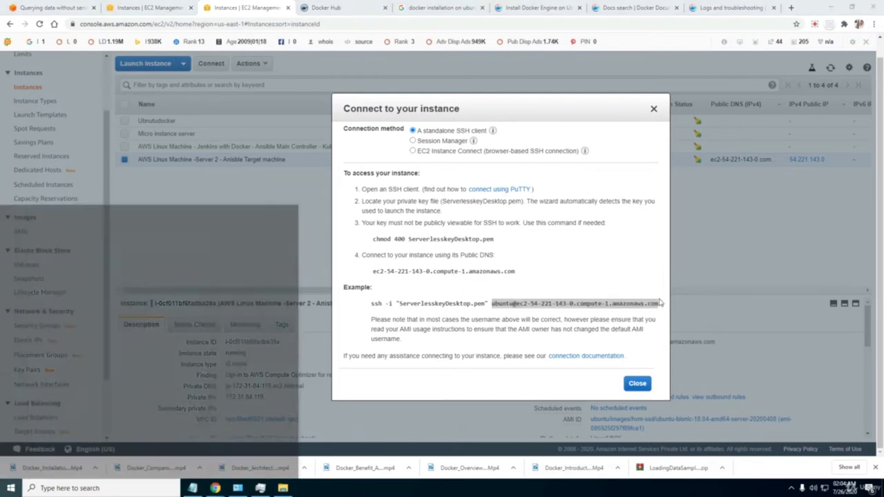
pyautogui.write('putty')
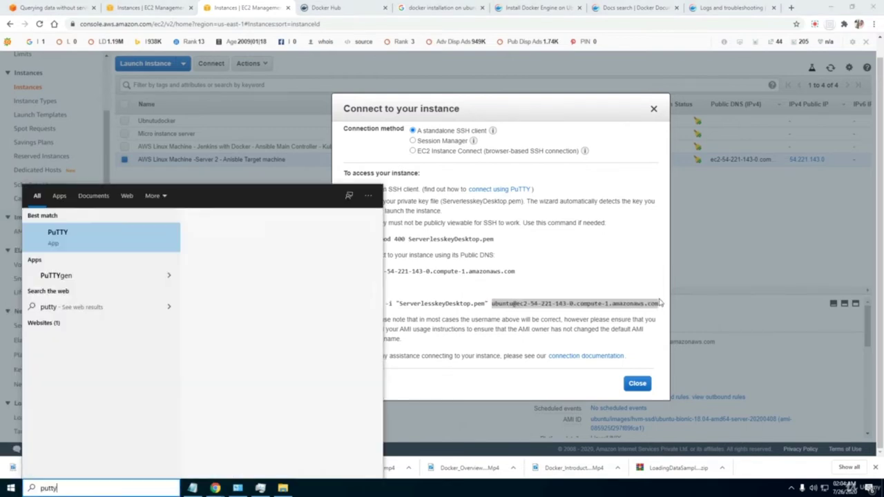
# Save the new host in the AWSLinuxserver3 session and connect; accept the host key, dismiss the key-refused error.
pyautogui.click(215, 312)
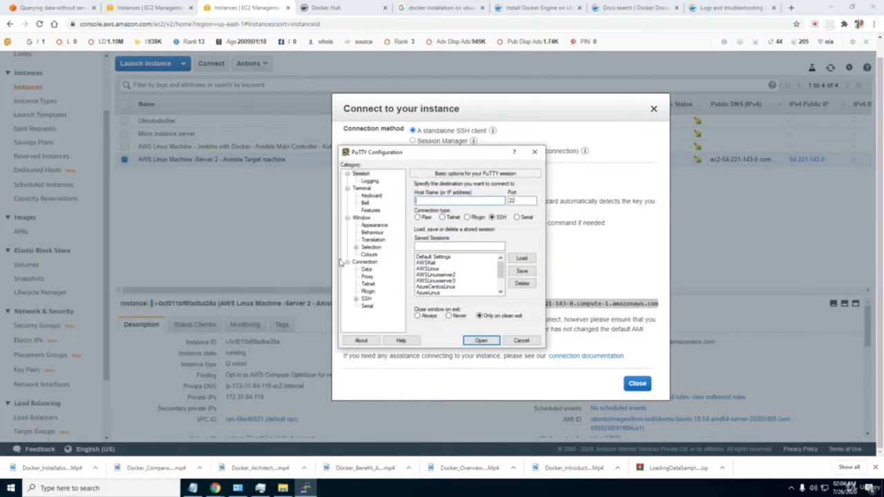
pyautogui.click(449, 281)
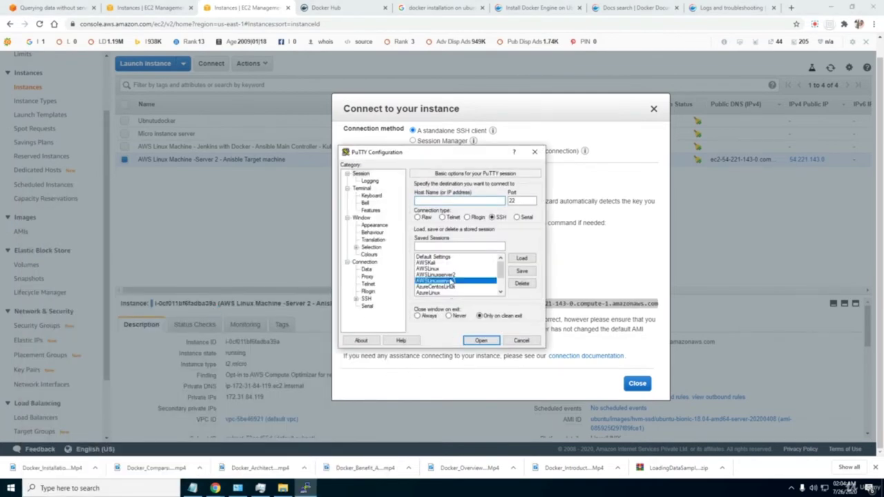
pyautogui.click(521, 259)
pyautogui.click(458, 201)
pyautogui.doubleClick(457, 201)
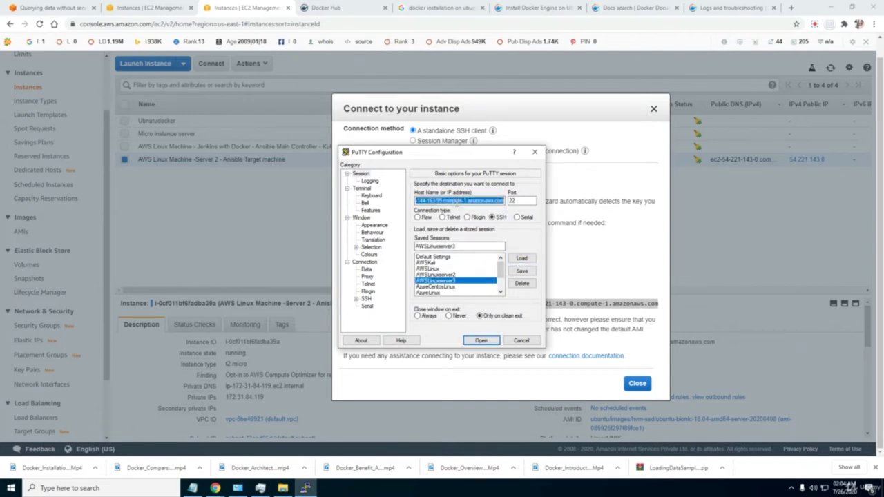
pyautogui.write('ec2-54-221-143-0.compute-1.amazonaws.com')
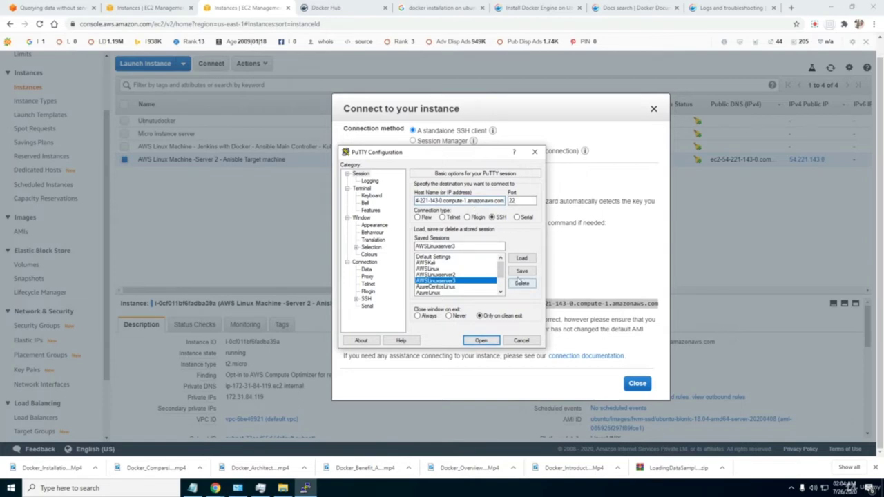
pyautogui.click(522, 271)
pyautogui.click(480, 341)
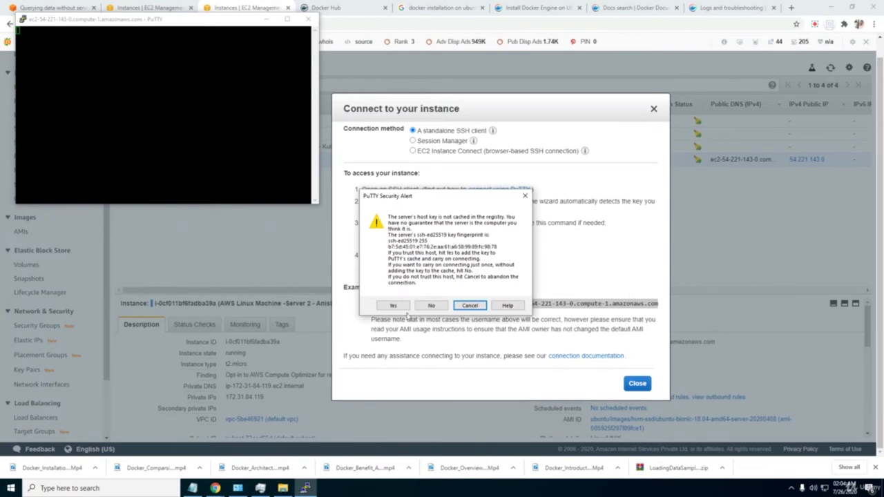
pyautogui.click(392, 305)
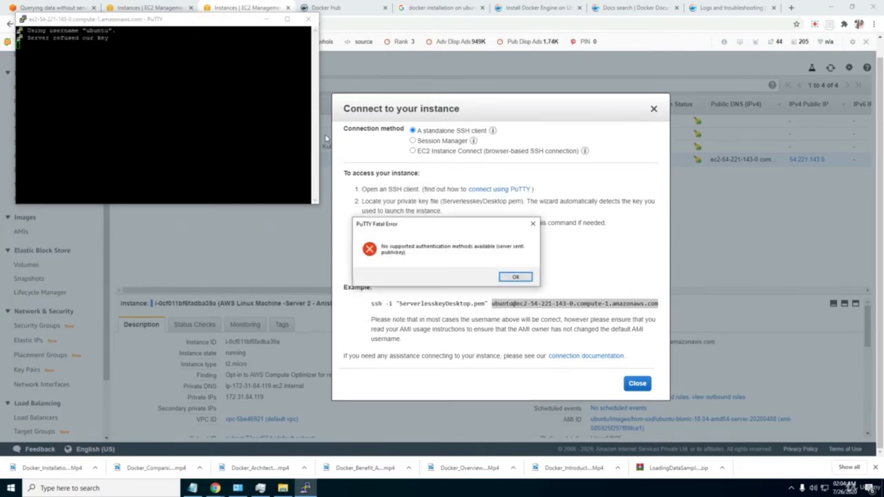
pyautogui.click(516, 277)
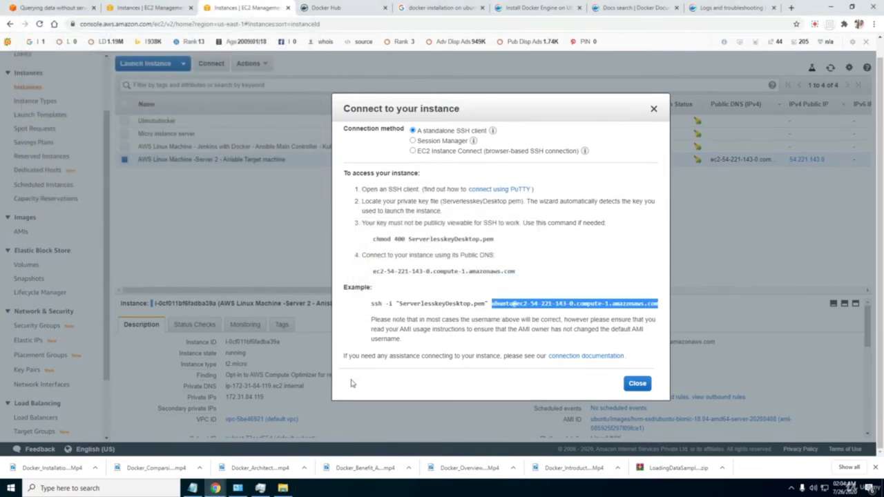
# Close the EC2 connection instructions and search Windows for PuTTY again.
pyautogui.press('super')
pyautogui.write('pyt')
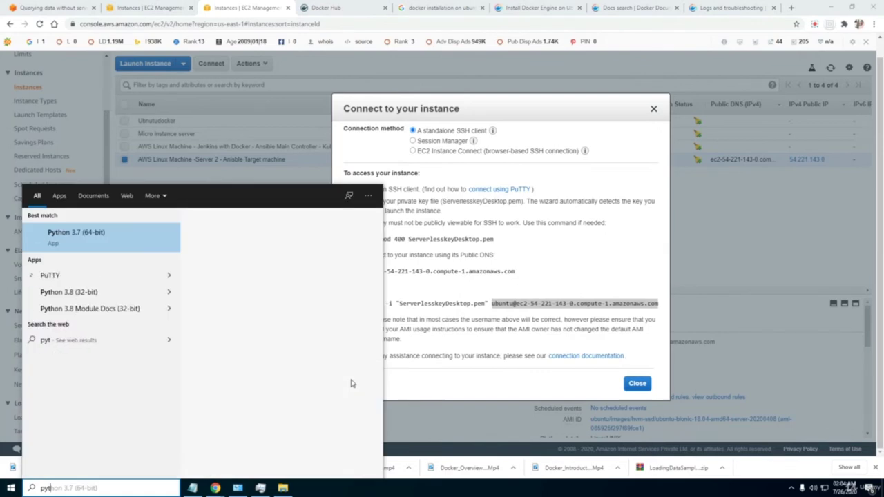
pyautogui.click(654, 109)
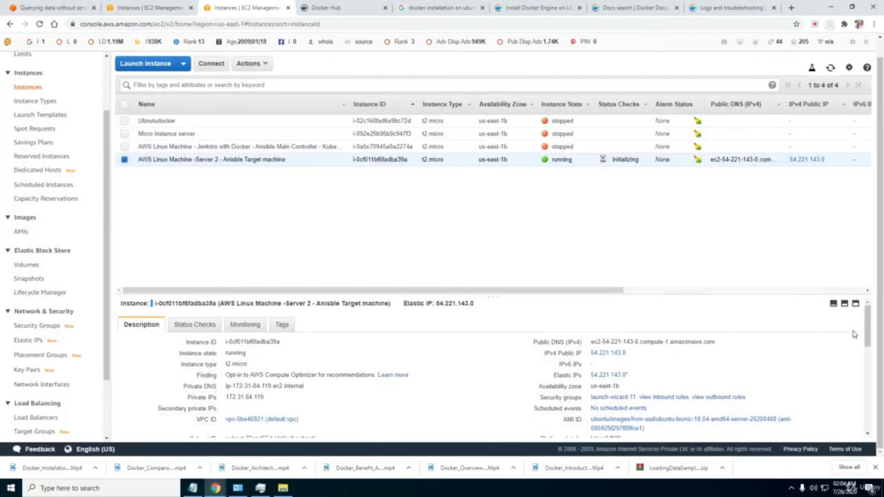
pyautogui.moveTo(867, 324); pyautogui.dragTo(866, 372)
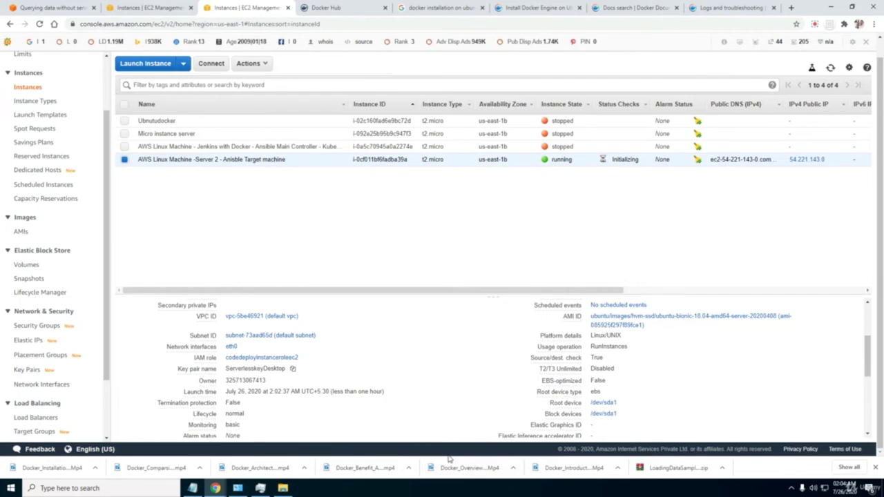
pyautogui.press('super')
pyautogui.write('p')
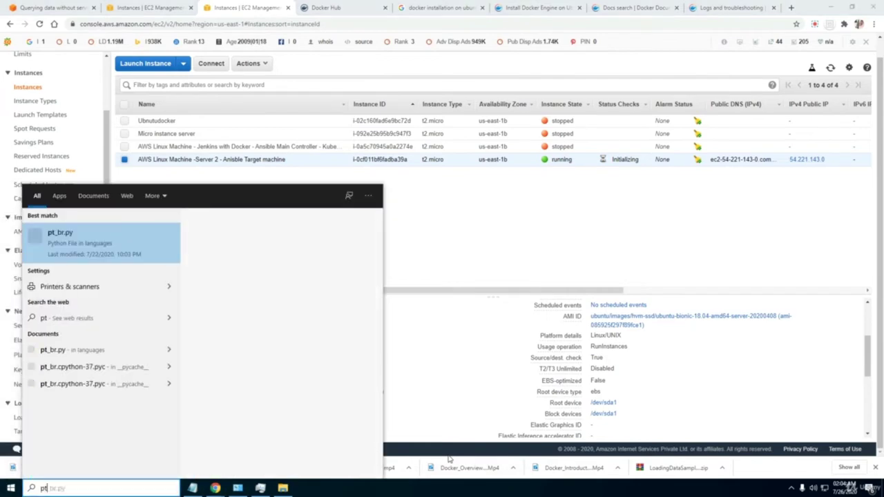
pyautogui.write('utty')
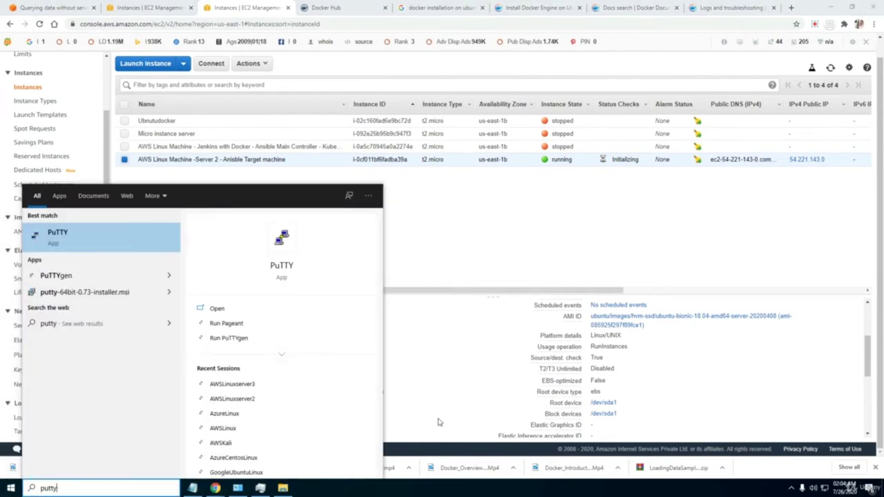
# Load the AWSLinuxserver2 session and inspect its private key path under SSH > Auth.
pyautogui.click(235, 311)
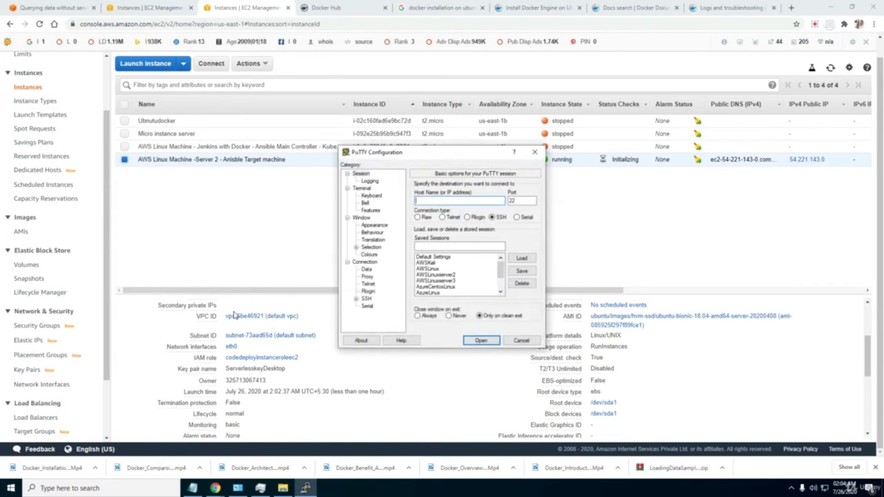
pyautogui.click(437, 275)
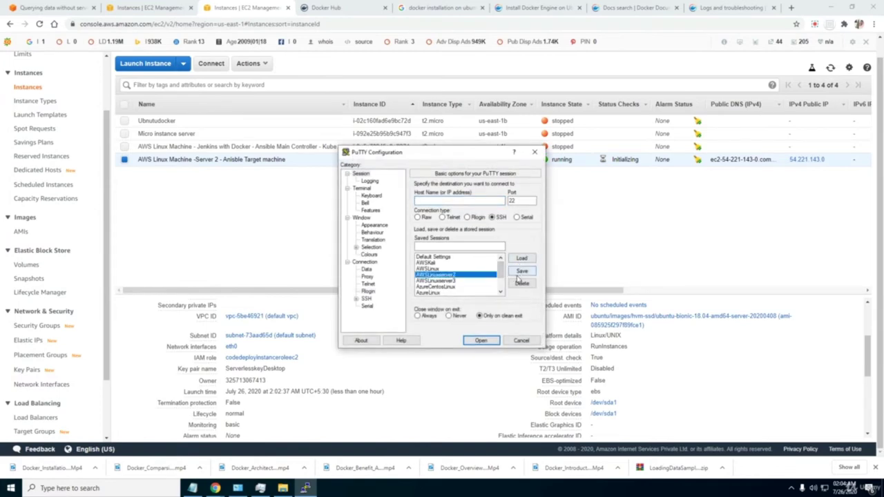
pyautogui.click(522, 261)
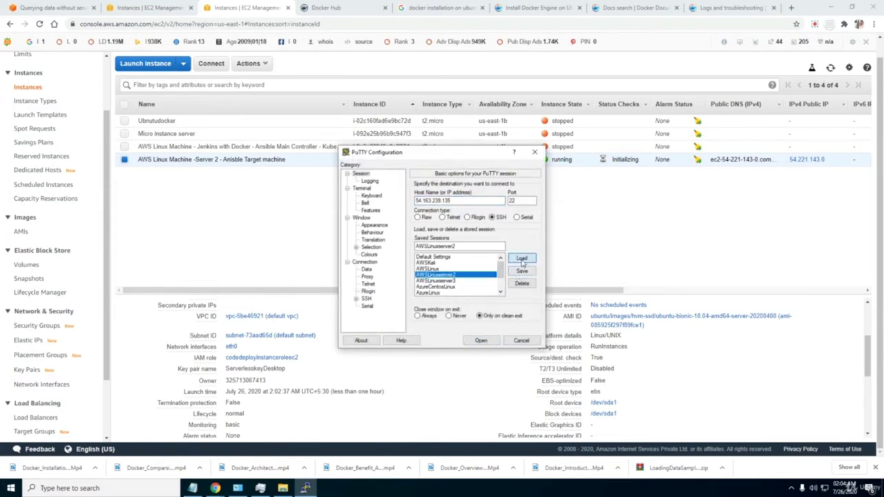
pyautogui.click(366, 299)
pyautogui.click(356, 299)
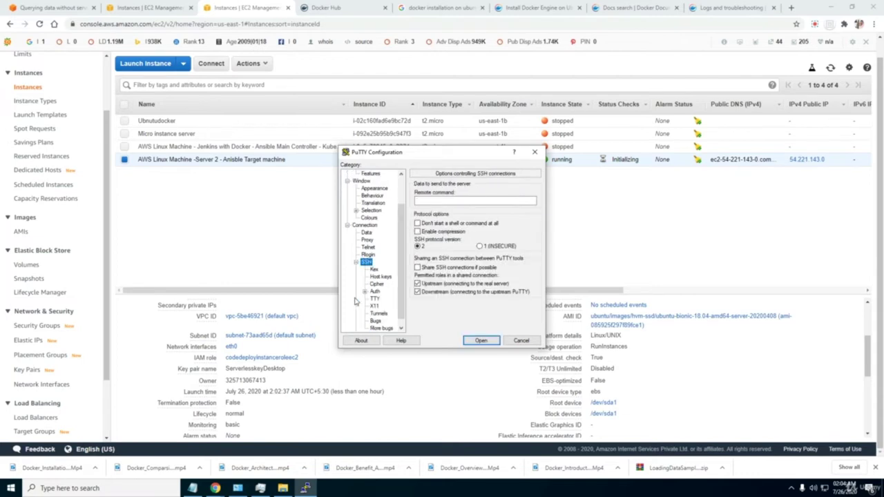
pyautogui.click(375, 291)
pyautogui.moveTo(505, 278)
pyautogui.mouseDown()
pyautogui.moveTo(470, 278)
pyautogui.moveTo(507, 277)
pyautogui.mouseUp()
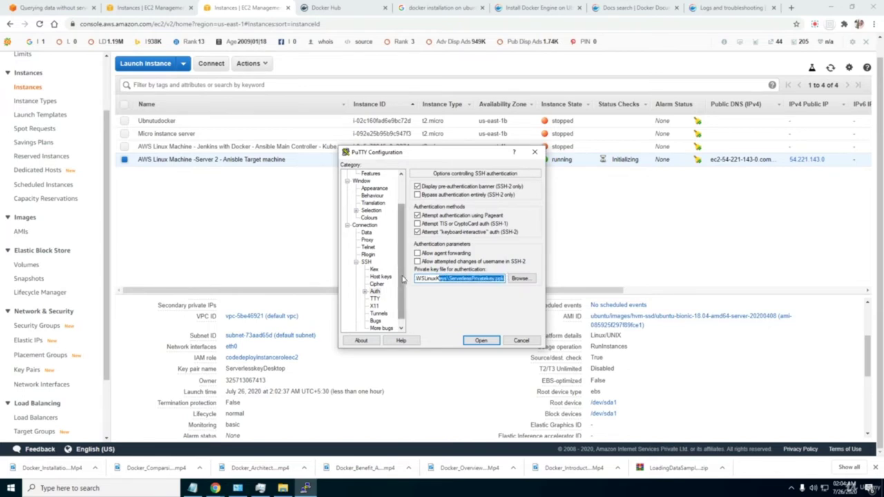
pyautogui.moveTo(402, 279); pyautogui.dragTo(403, 242)
pyautogui.click(360, 174)
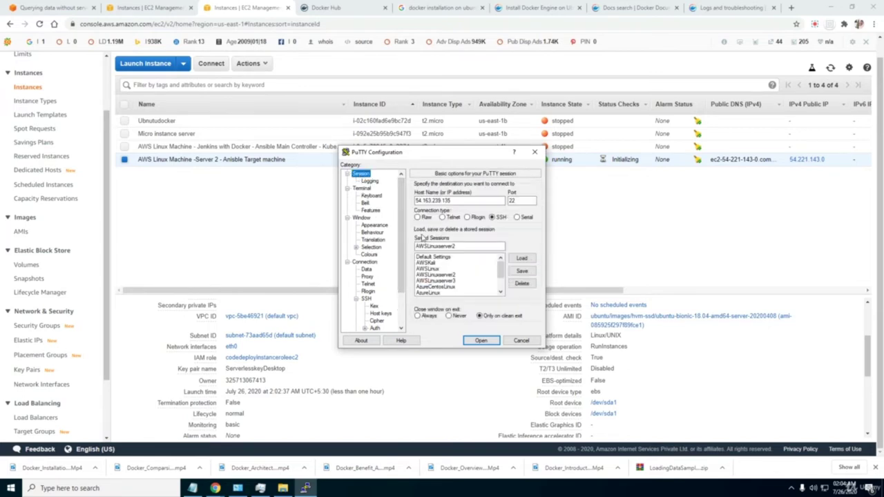
# Load the AWSLinuxserver3 session and check which private key file it uses.
pyautogui.click(453, 280)
pyautogui.click(521, 258)
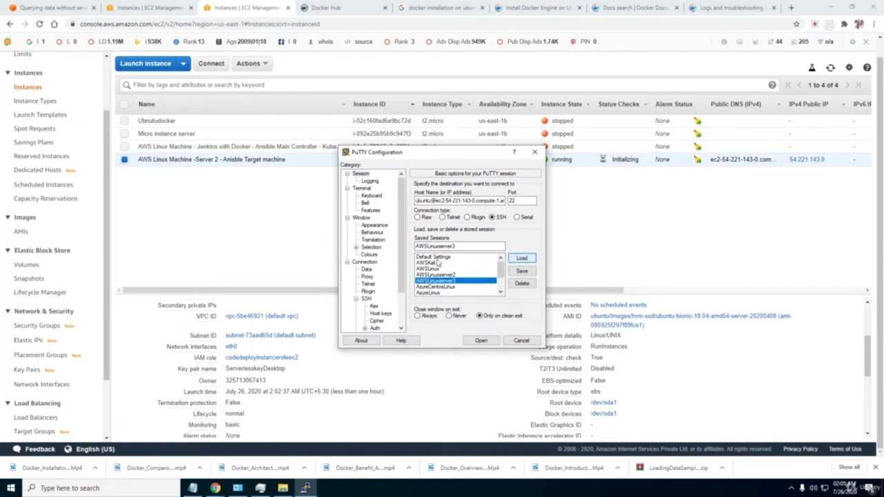
pyautogui.click(366, 299)
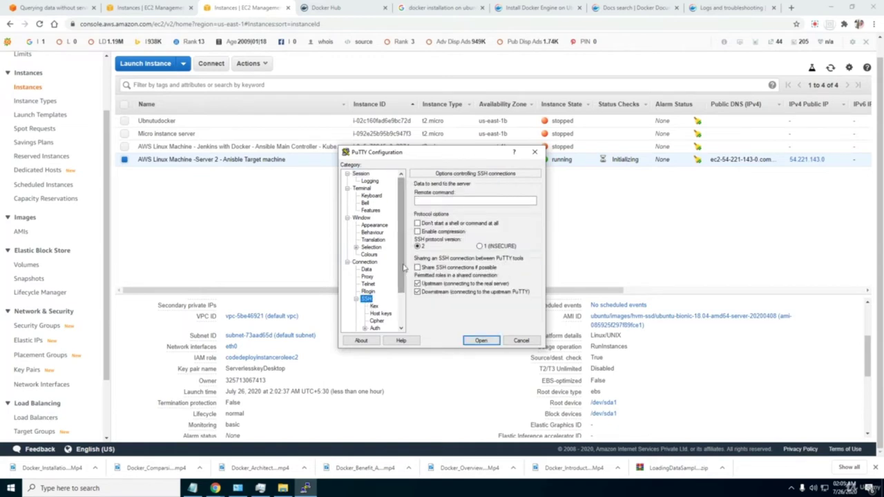
pyautogui.moveTo(404, 268); pyautogui.dragTo(404, 299)
pyautogui.click(375, 284)
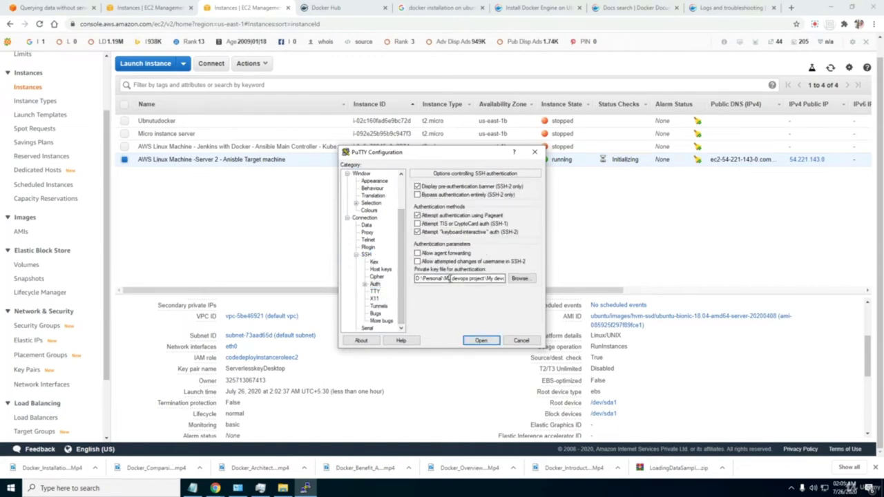
pyautogui.click(529, 278)
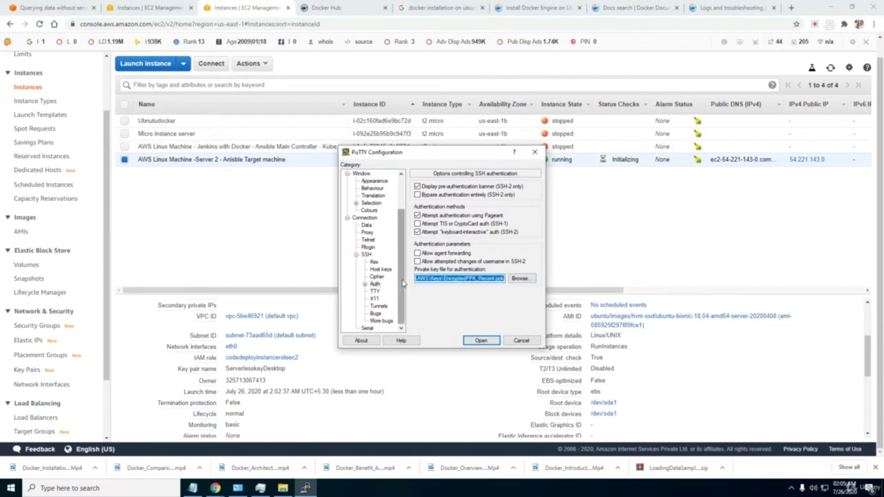
pyautogui.scroll(3, 373, 276)
# Back on the Session page, load the saved InstanceAWS1 session.
pyautogui.click(361, 174)
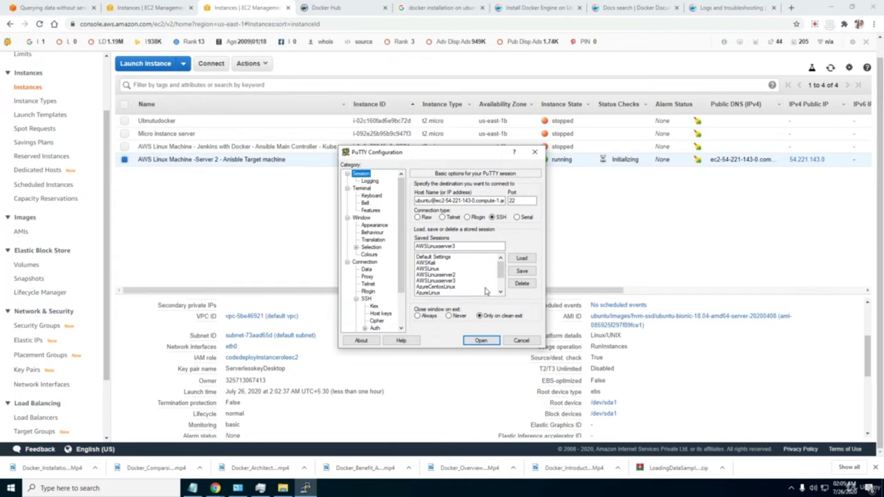
pyautogui.moveTo(502, 277); pyautogui.dragTo(499, 289)
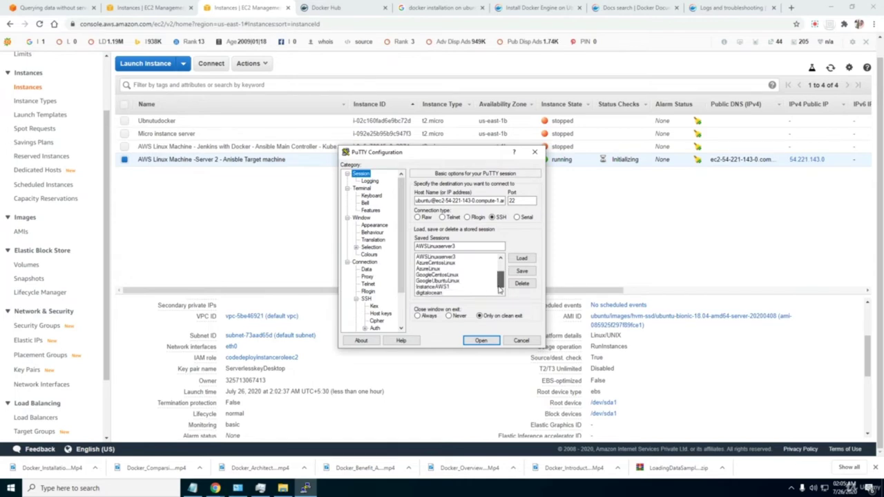
pyautogui.click(436, 287)
pyautogui.click(521, 261)
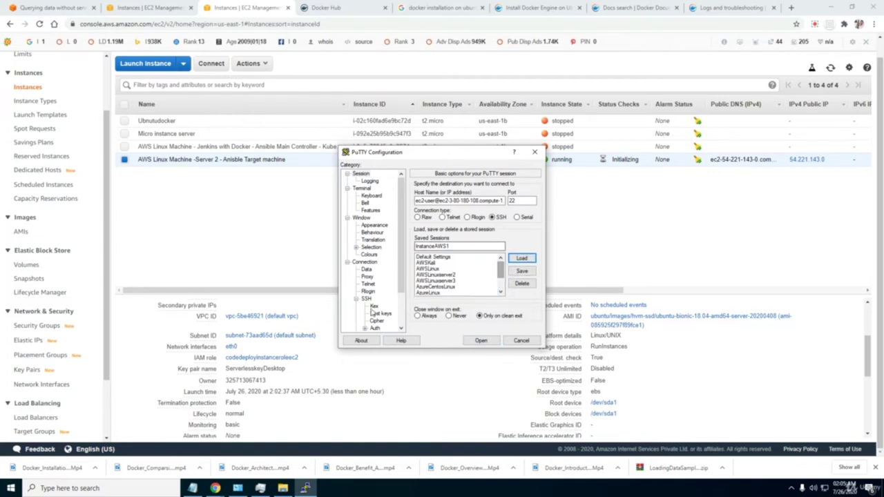
# Check the full private key file path used by the InstanceAWS1 session.
pyautogui.click(374, 306)
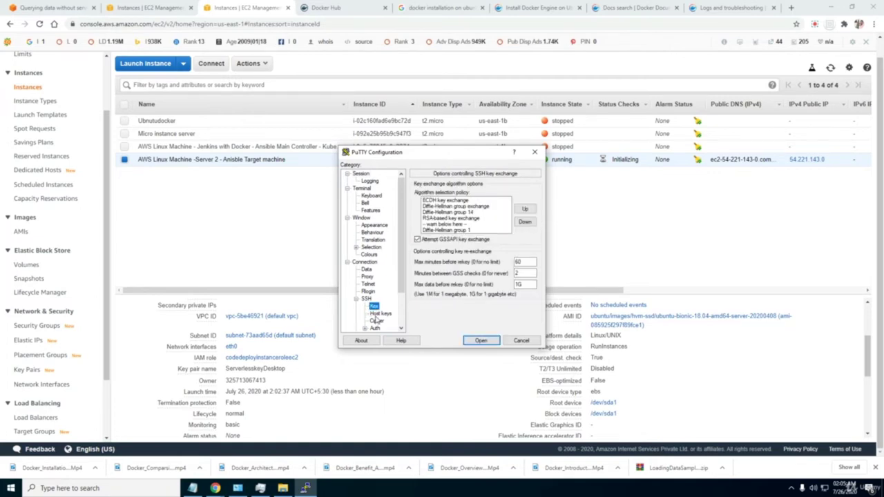
pyautogui.click(374, 328)
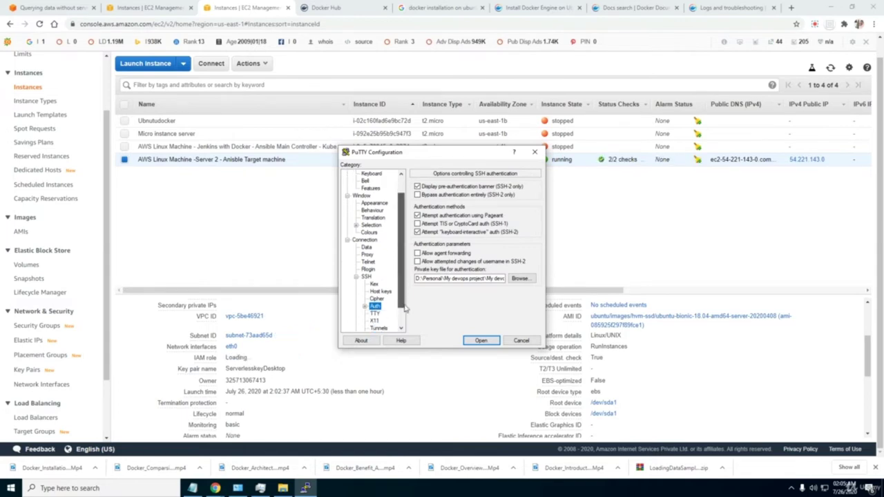
pyautogui.moveTo(455, 280); pyautogui.dragTo(533, 279)
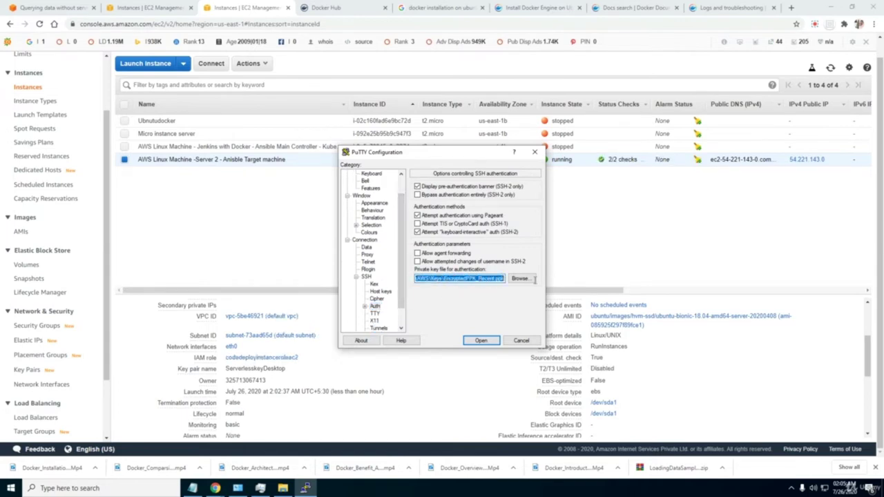
pyautogui.click(475, 279)
pyautogui.scroll(5, 376, 249)
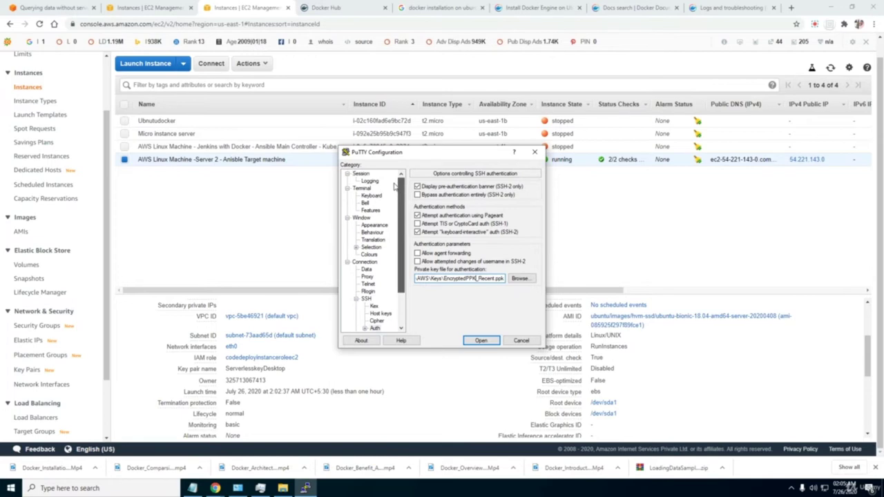
pyautogui.click(361, 174)
# Load the AWSLinux session and read the end of its private key path.
pyautogui.click(521, 259)
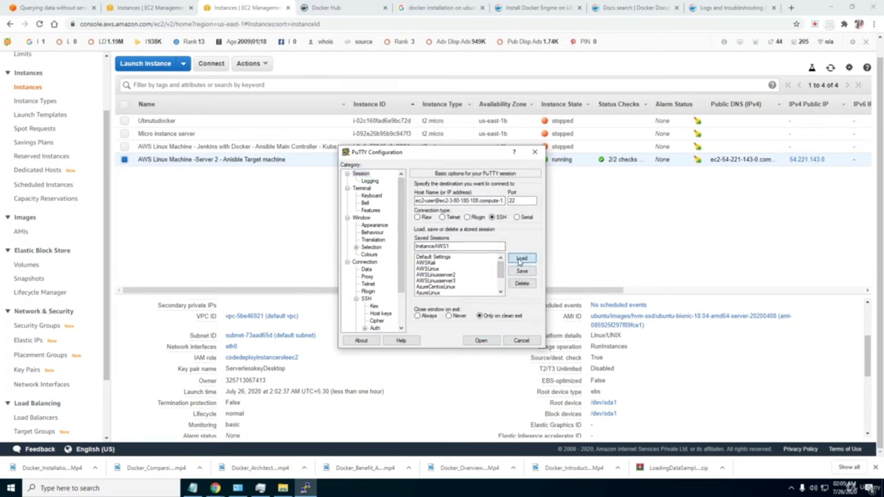
pyautogui.click(425, 269)
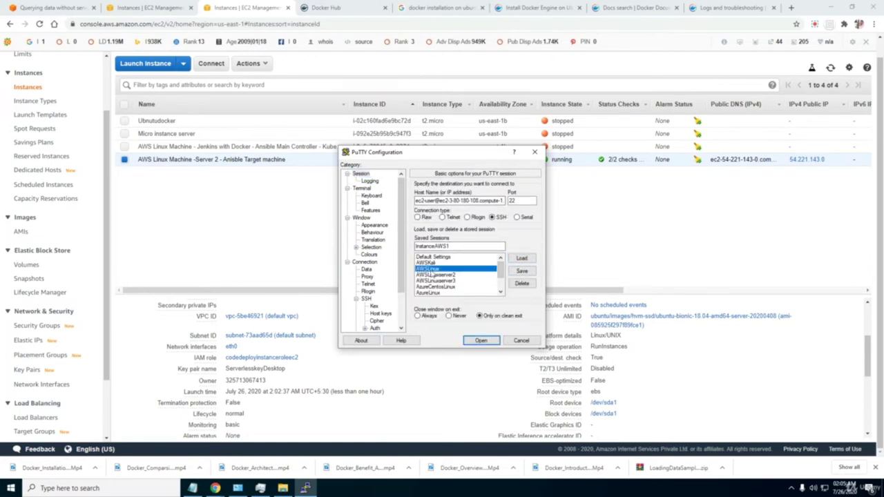
pyautogui.click(522, 258)
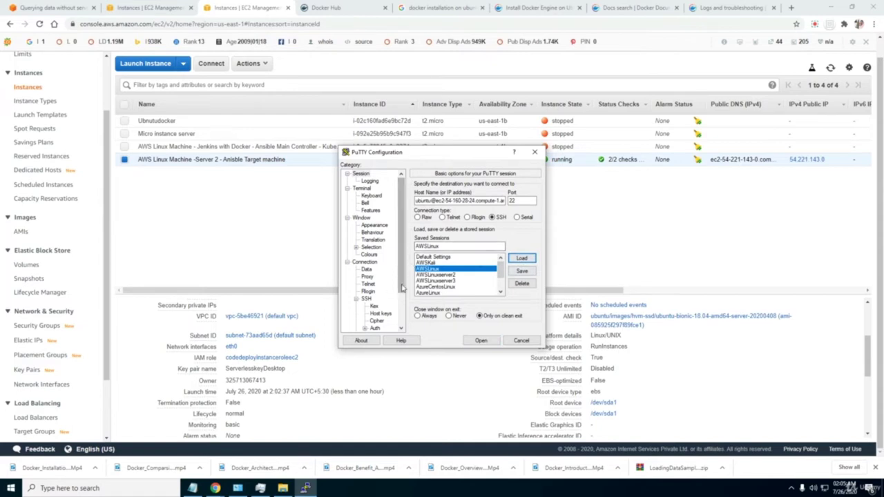
pyautogui.moveTo(399, 287); pyautogui.dragTo(398, 318)
pyautogui.click(375, 284)
pyautogui.click(365, 285)
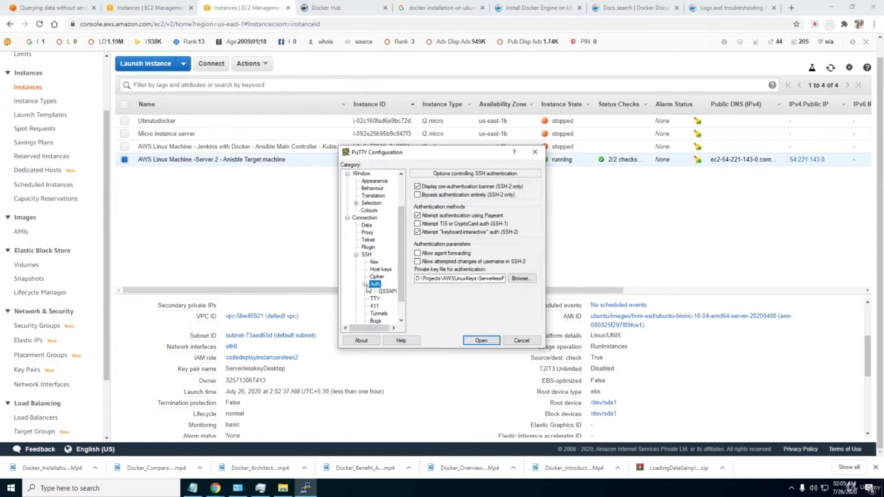
pyautogui.moveTo(445, 280); pyautogui.dragTo(509, 277)
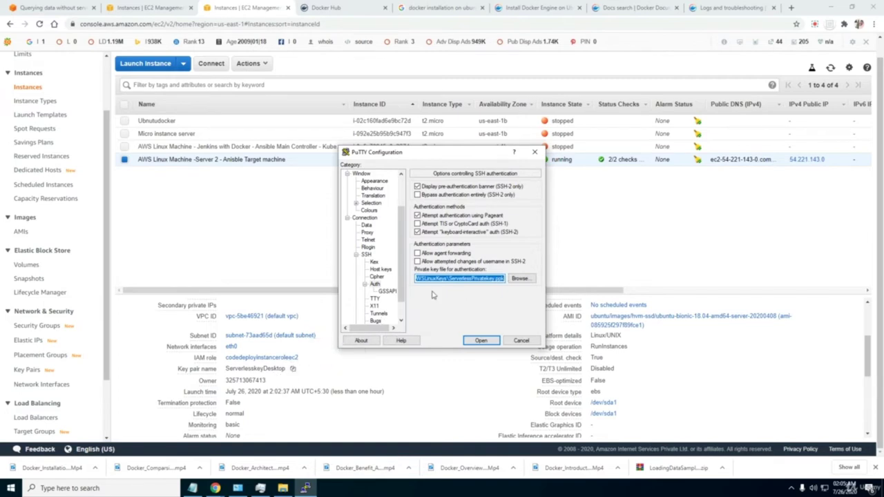
pyautogui.moveTo(403, 245); pyautogui.dragTo(403, 215)
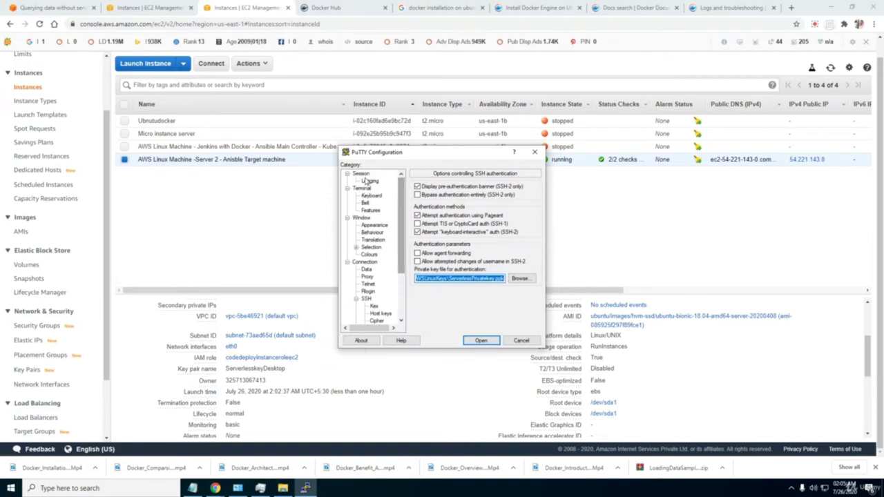
pyautogui.click(360, 174)
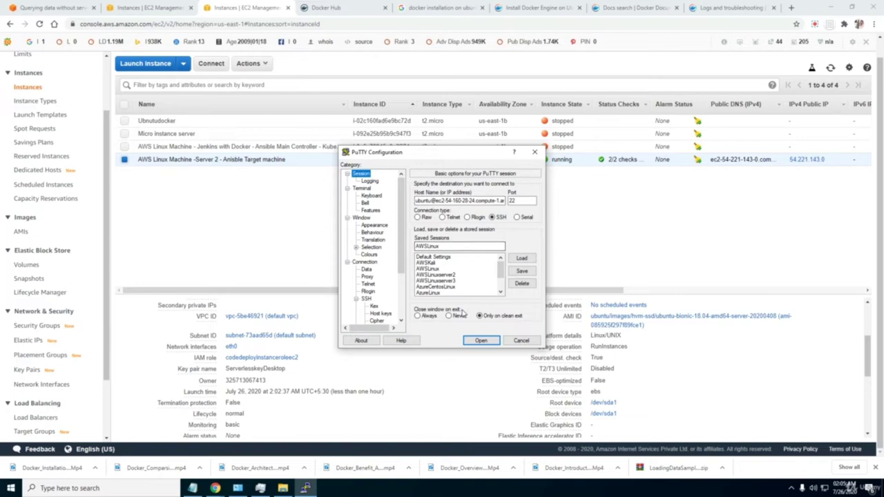
# Reload InstanceAWS1 and show its SSH Auth settings with the .ppk key path.
pyautogui.moveTo(500, 274); pyautogui.dragTo(500, 289)
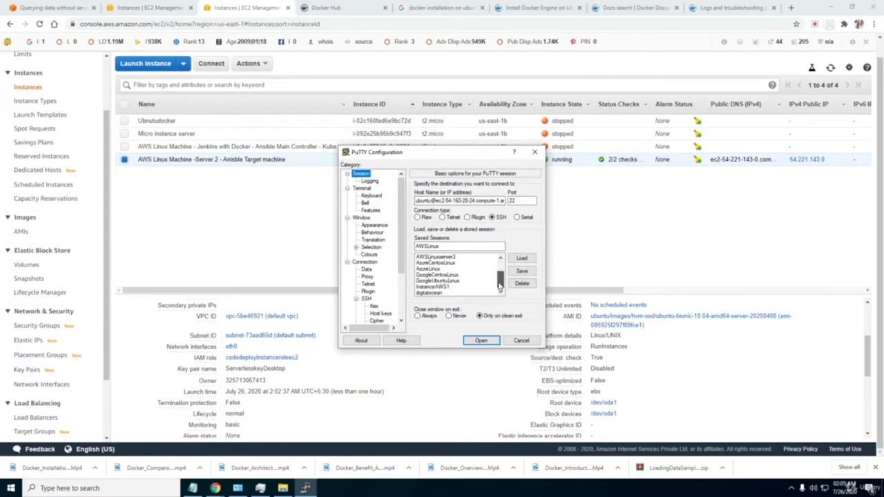
pyautogui.click(439, 287)
pyautogui.click(522, 259)
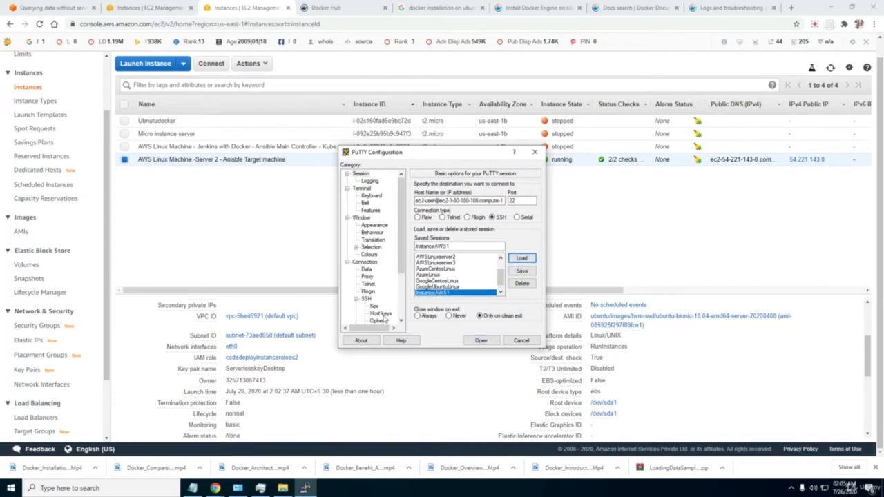
pyautogui.scroll(-2, 383, 307)
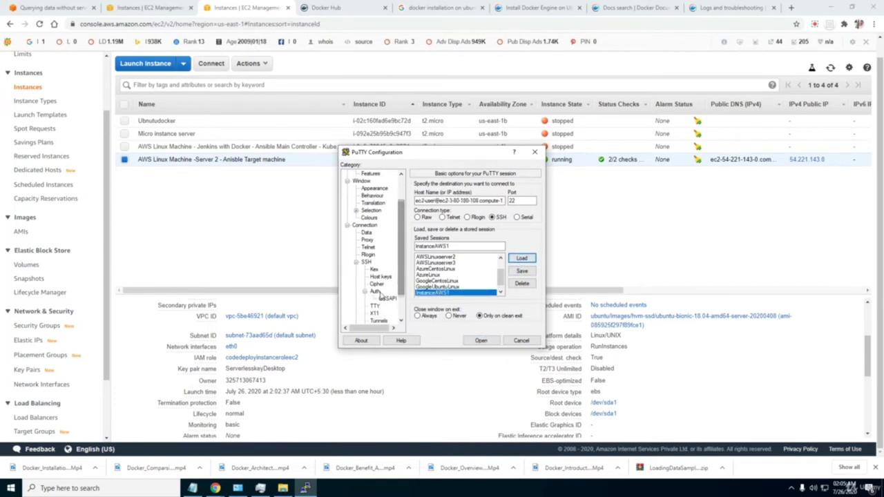
pyautogui.click(375, 292)
pyautogui.moveTo(471, 281); pyautogui.dragTo(532, 278)
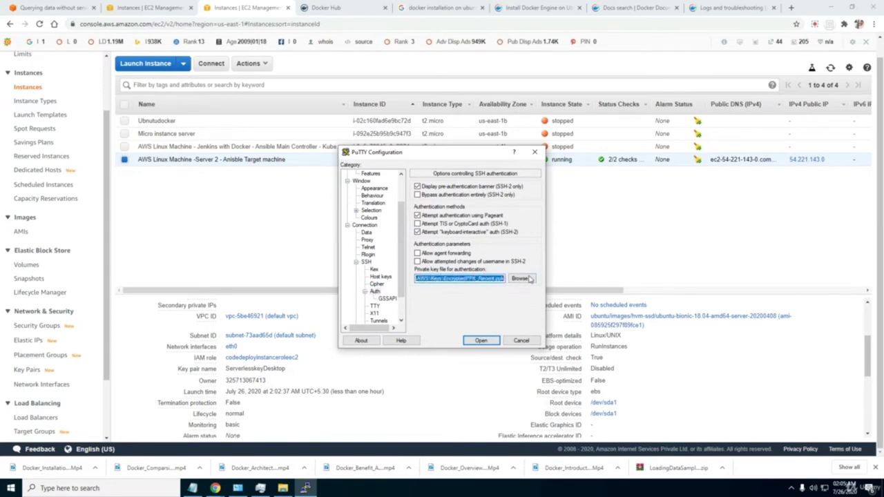
# Browse the AWSConf key folder and its subfolders such as NewKeys for the instance's private key.
pyautogui.click(520, 279)
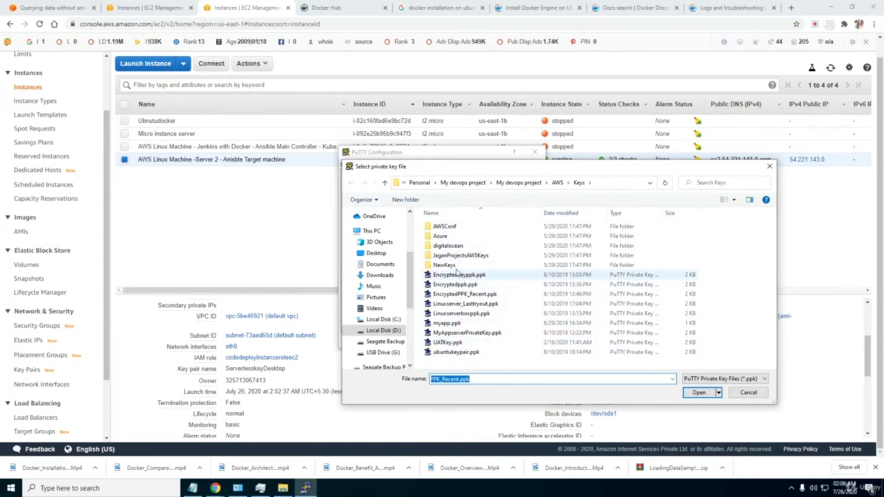
pyautogui.doubleClick(444, 227)
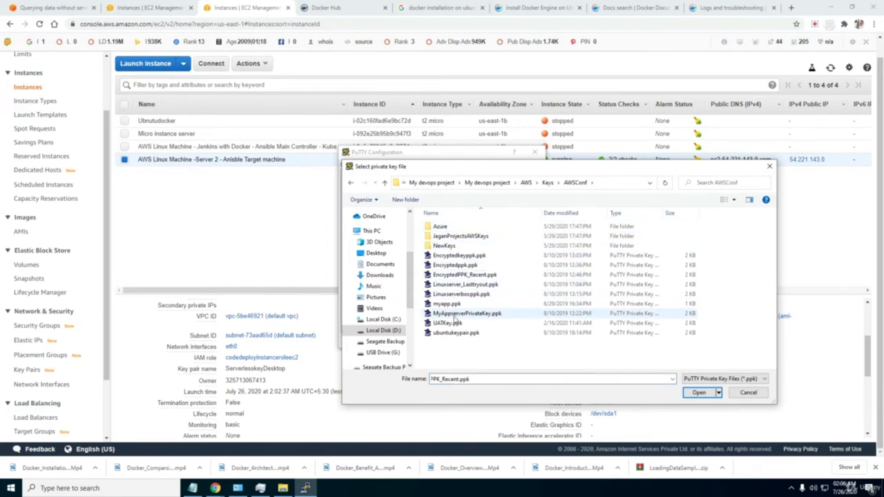
pyautogui.doubleClick(450, 238)
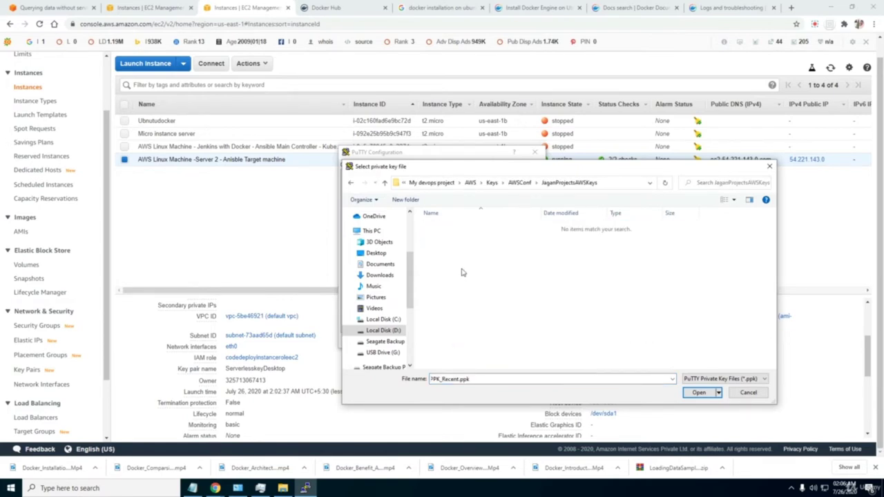
pyautogui.click(520, 185)
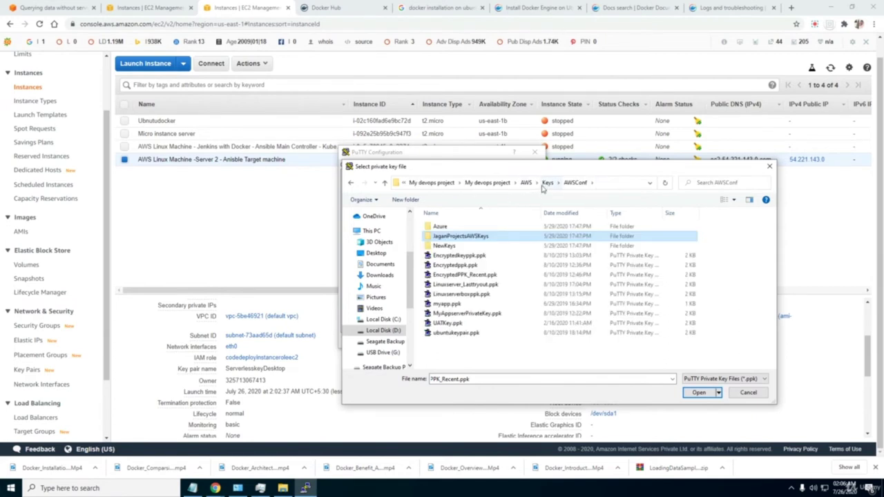
pyautogui.doubleClick(462, 247)
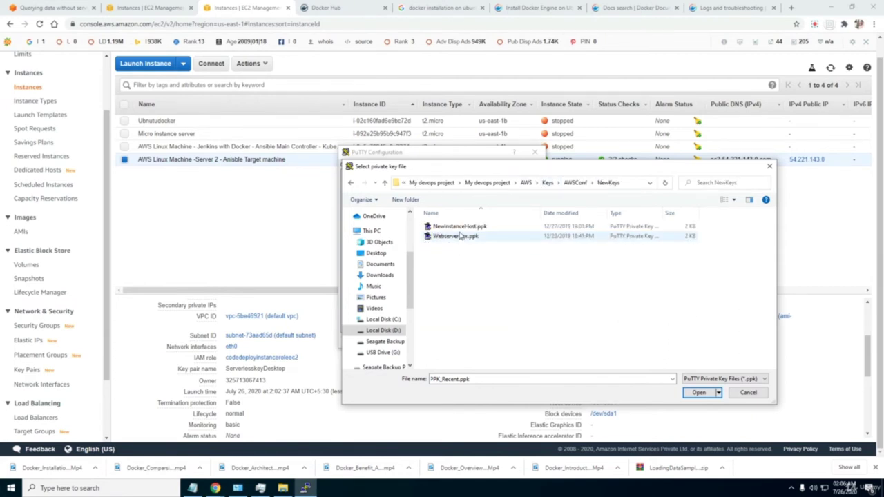
pyautogui.click(574, 183)
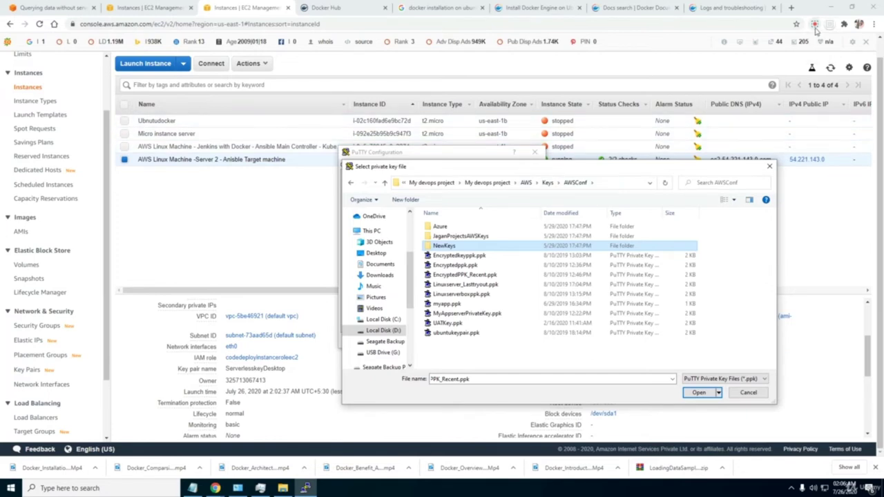
pyautogui.click(815, 23)
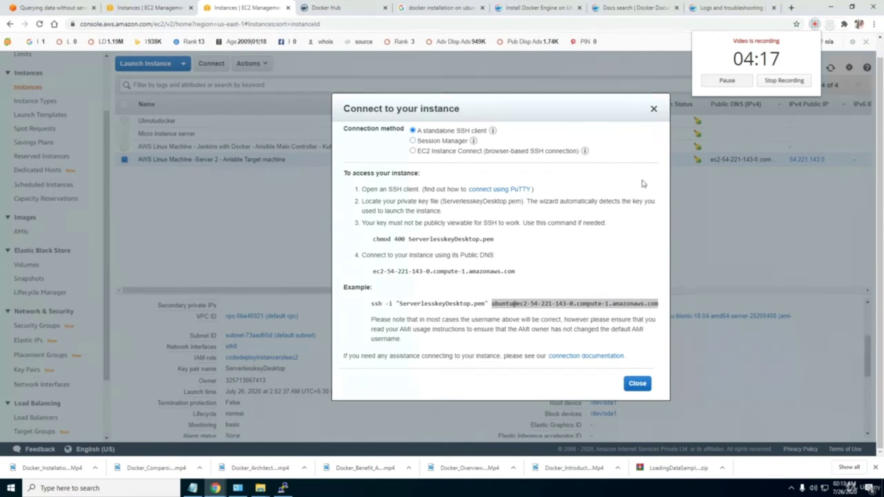
# Close the EC2 connection instructions and move the PuTTY terminal aside to uncover the EC2 page.
pyautogui.click(654, 110)
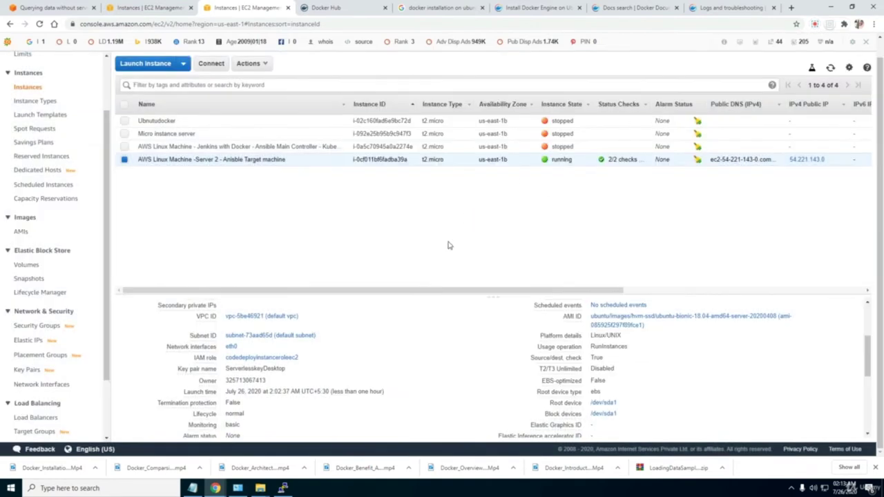
pyautogui.moveTo(282, 488)
pyautogui.click(294, 425)
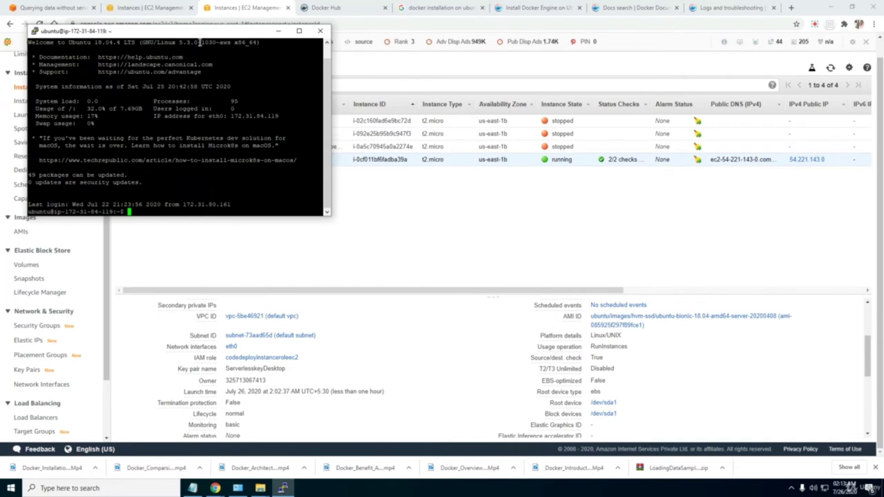
pyautogui.moveTo(201, 35); pyautogui.dragTo(339, 44)
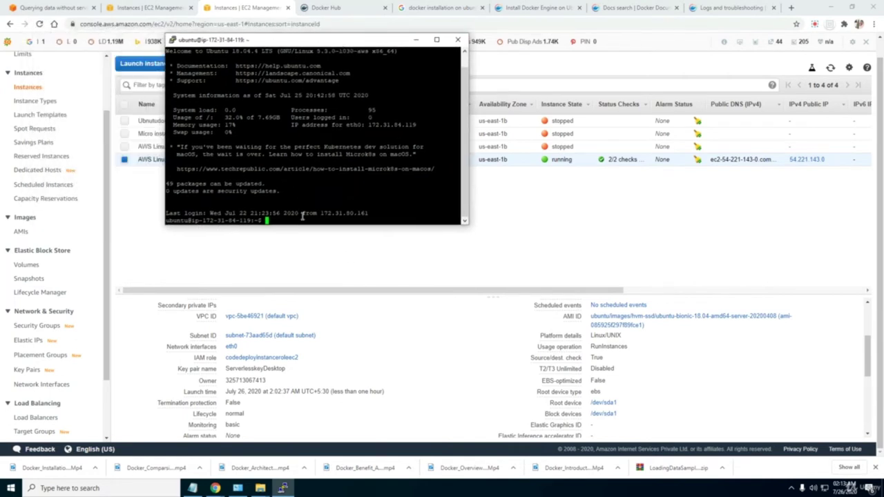
# Run ls, then docker --version, which reports Command 'docker' not found.
pyautogui.write('ls')
pyautogui.press('Return')
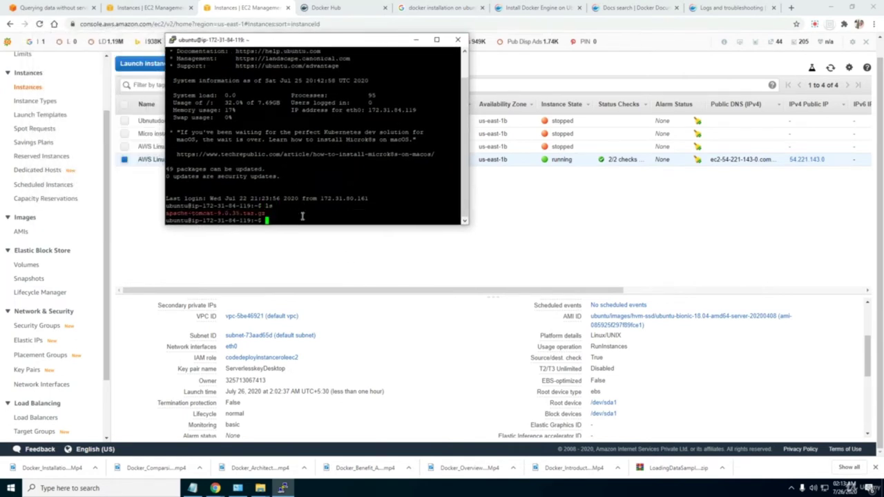
pyautogui.write('cd')
pyautogui.press('BackSpace')
pyautogui.press('BackSpace')
pyautogui.write('docker --version')
pyautogui.press('Return')
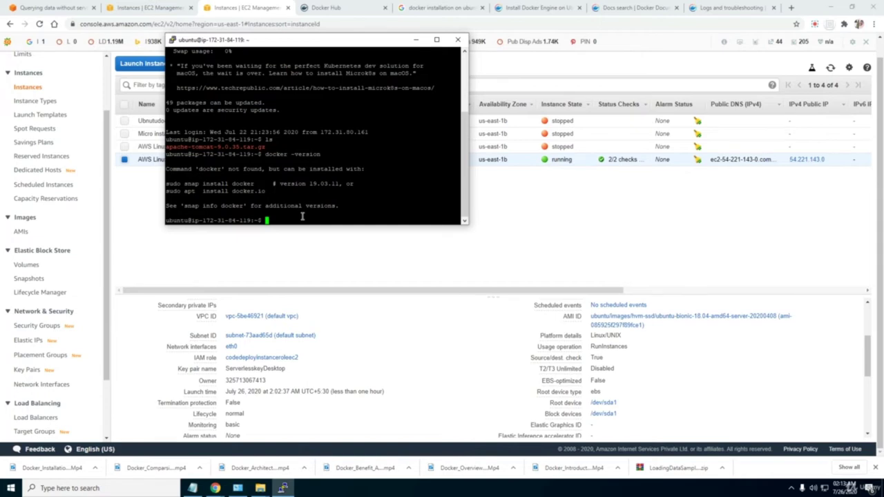
# Place the terminal beside the Docker notes, then run hostname and clear.
pyautogui.click(193, 489)
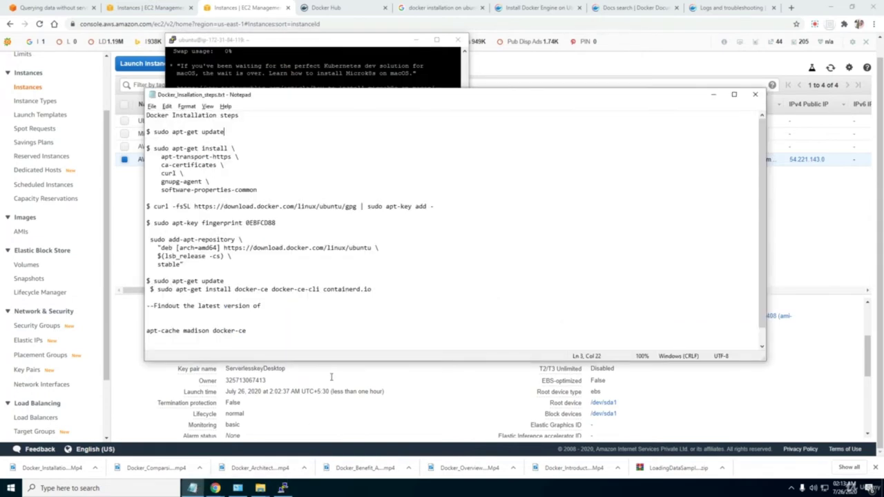
pyautogui.moveTo(293, 45); pyautogui.dragTo(513, 152)
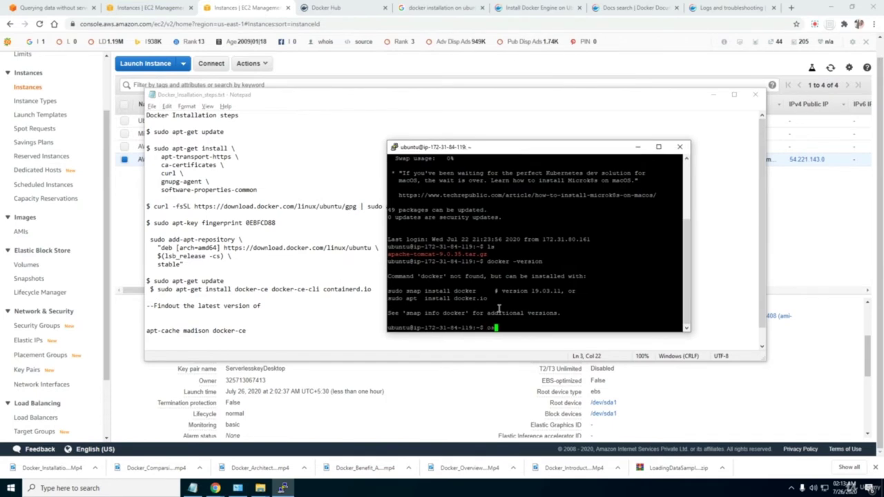
pyautogui.press('BackSpace')
pyautogui.press('BackSpace')
pyautogui.write('hostname')
pyautogui.press('Return')
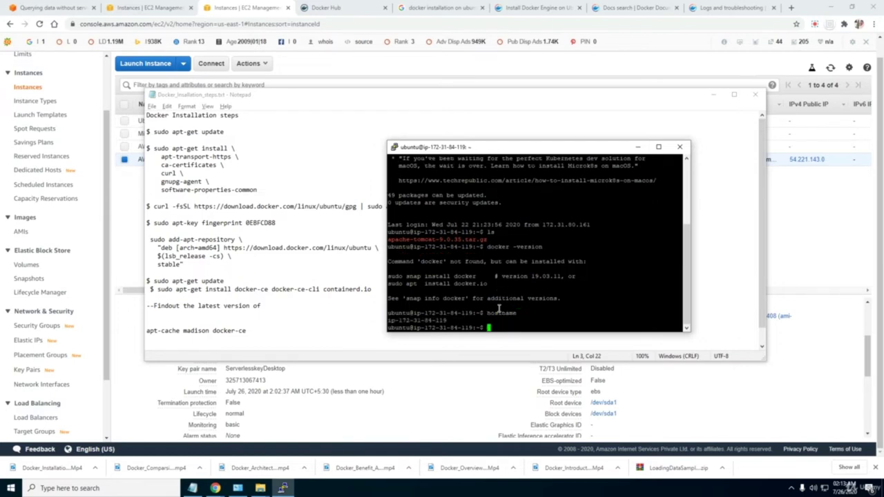
pyautogui.write('clear')
pyautogui.press('Return')
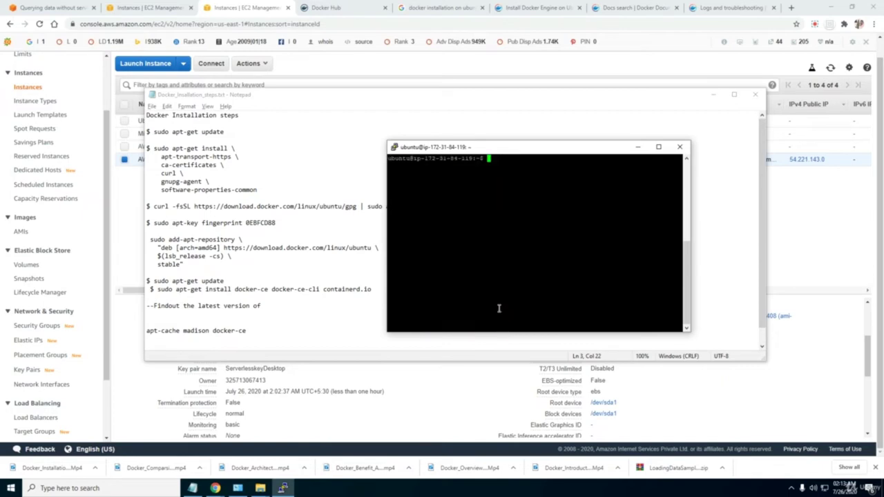
# Paste 'sudo apt-get update' from the notes, add -y, and run it.
pyautogui.moveTo(228, 132); pyautogui.dragTo(156, 133)
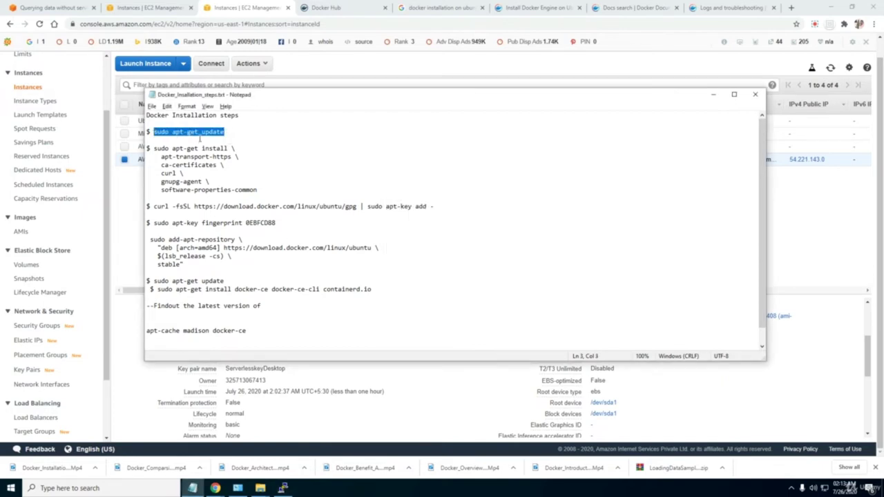
pyautogui.hotkey('alt', 'Tab')
pyautogui.rightClick(496, 163)
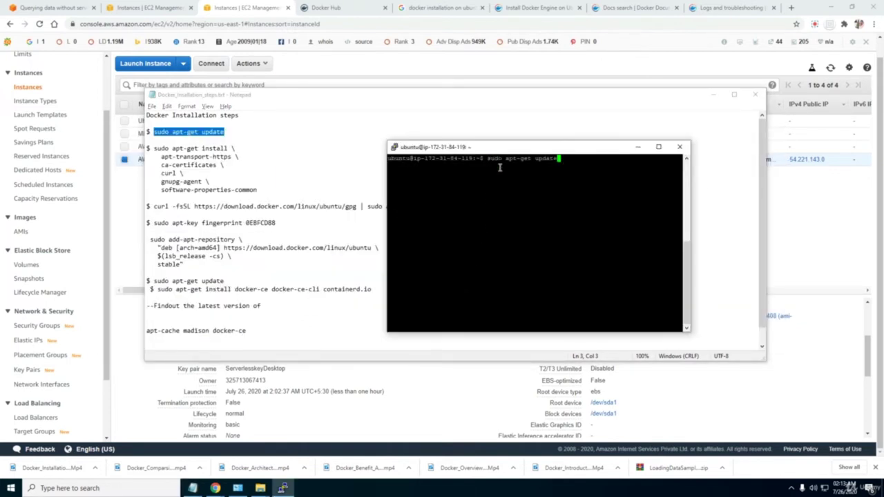
pyautogui.write('-y')
pyautogui.press('Return')
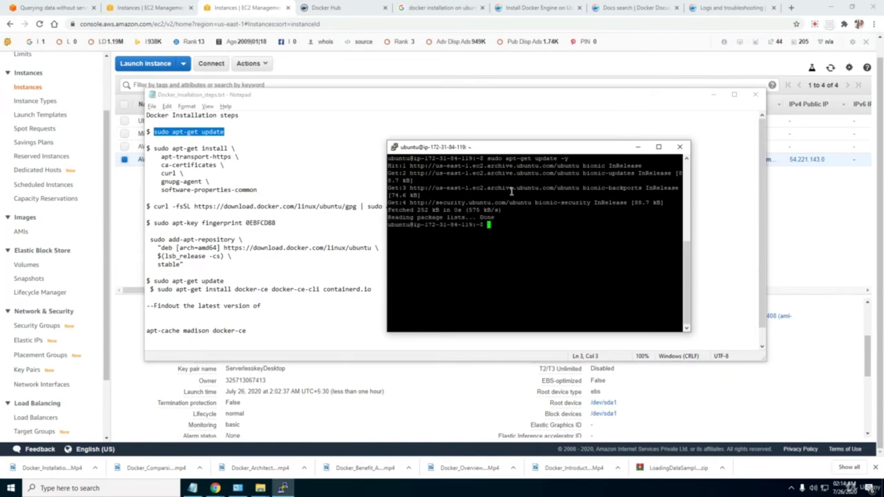
pyautogui.moveTo(257, 191); pyautogui.dragTo(153, 148)
# Paste the prerequisite apt-get install command from the notes and confirm with Y.
pyautogui.rightClick(174, 147)
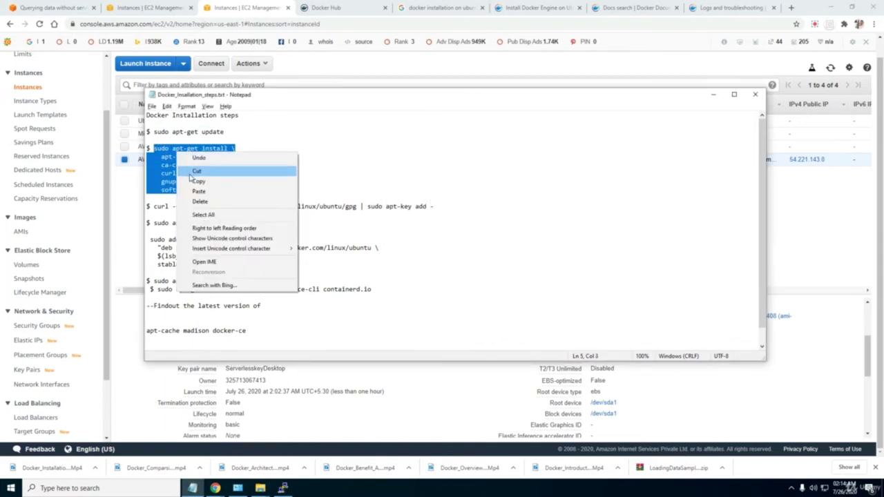
pyautogui.click(190, 179)
pyautogui.hotkey('alt', 'Tab')
pyautogui.rightClick(488, 226)
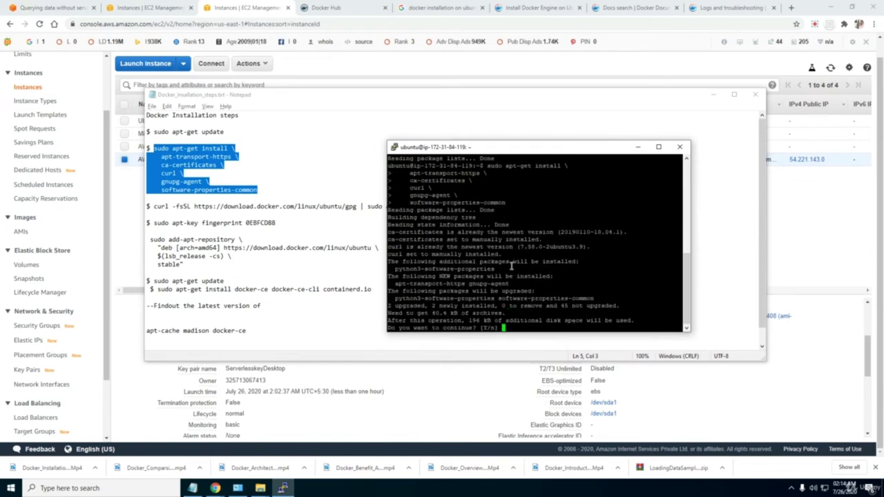
pyautogui.write('Y')
pyautogui.press('Return')
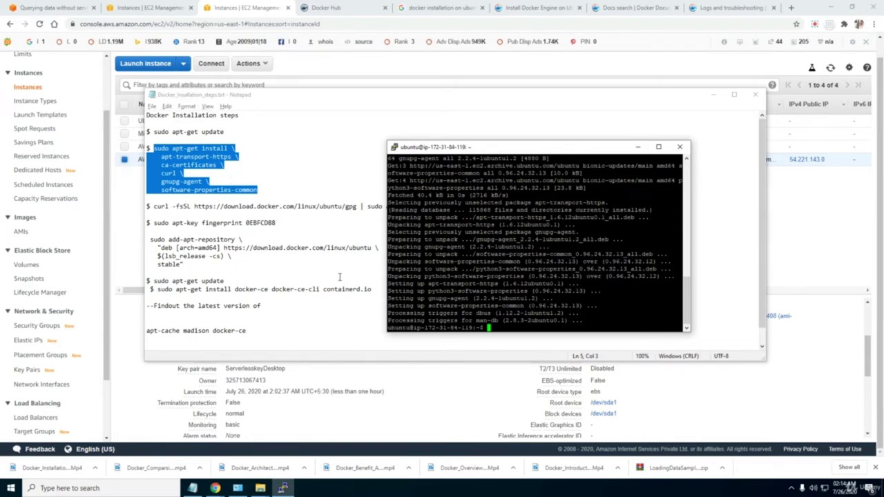
# Copy the curl command from the notes and run it to add Docker's GPG key.
pyautogui.click(208, 210)
pyautogui.moveTo(436, 207); pyautogui.dragTo(153, 205)
pyautogui.hotkey('ctrl', 'c')
pyautogui.click(418, 233)
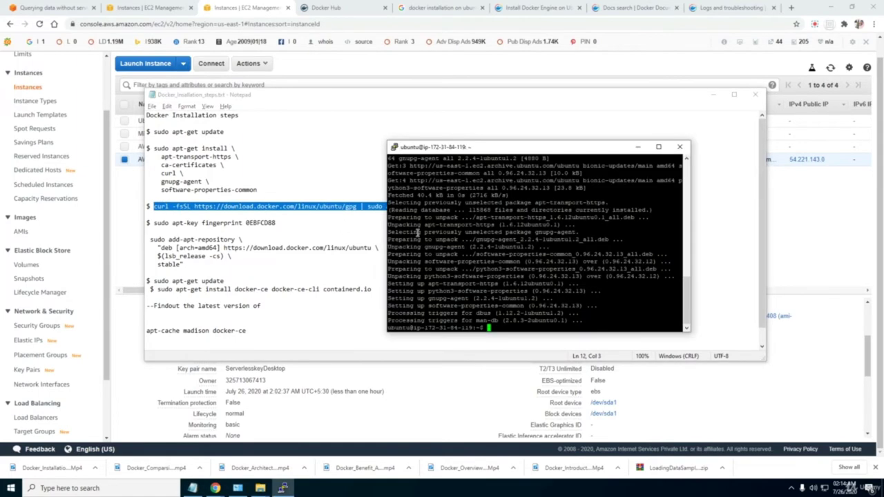
pyautogui.rightClick(499, 326)
pyautogui.press('Return')
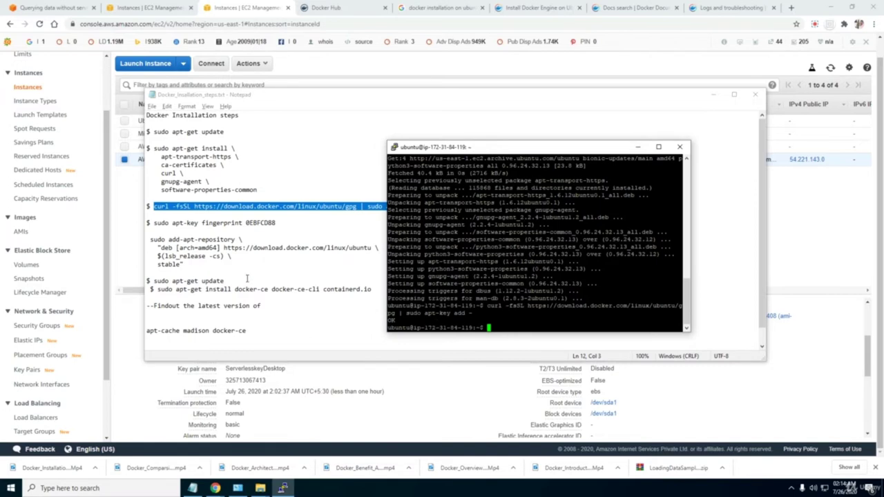
# Run 'sudo apt-key fingerprint 0EBFCD88' to verify the Docker release key.
pyautogui.click(235, 242)
pyautogui.click(156, 230)
pyautogui.moveTo(276, 223); pyautogui.dragTo(153, 223)
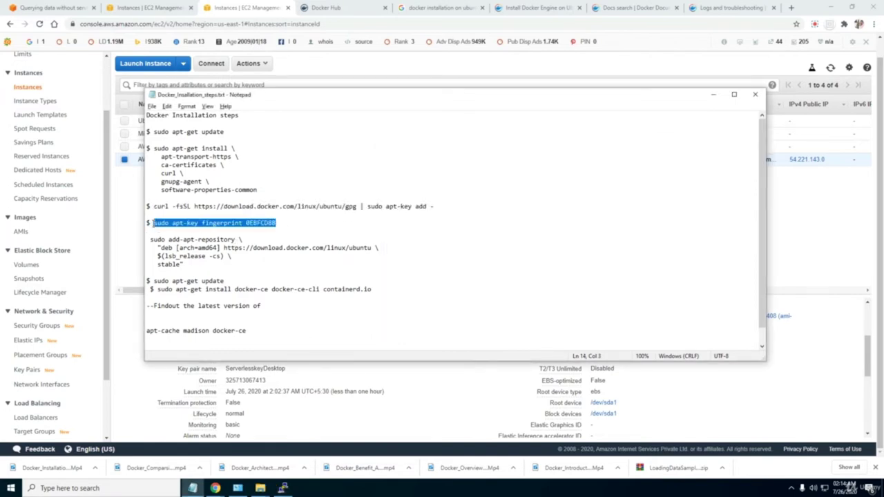
pyautogui.write('vc')
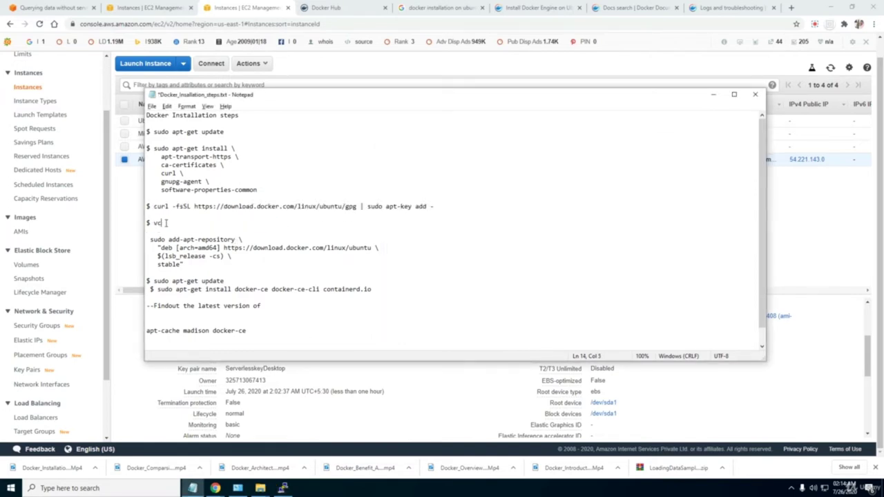
pyautogui.hotkey('ctrl', 'z')
pyautogui.hotkey('alt', 'Tab')
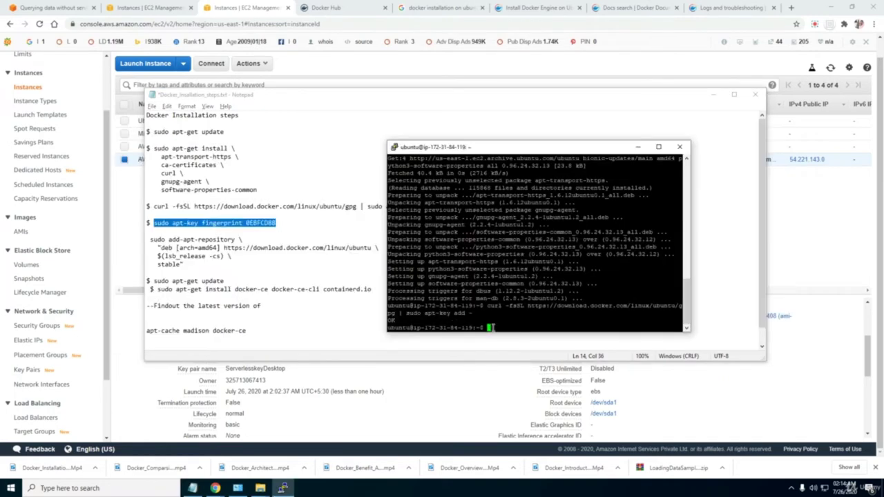
pyautogui.rightClick(614, 338)
pyautogui.press('Return')
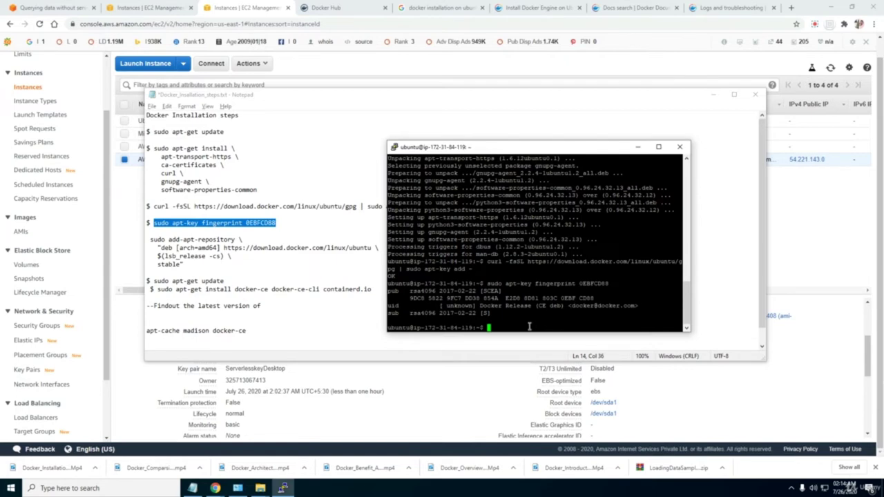
pyautogui.click(247, 251)
pyautogui.moveTo(188, 265); pyautogui.dragTo(151, 239)
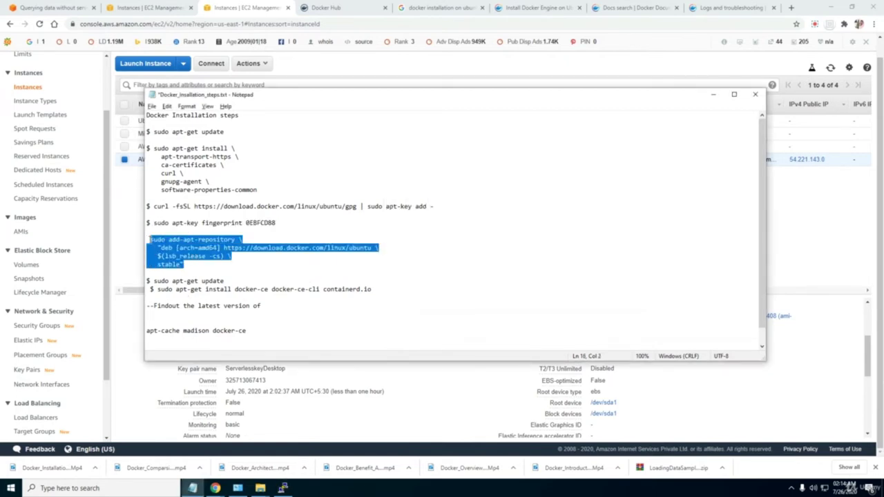
# Paste and run the add-apt-repository command to add Docker's stable repository.
pyautogui.hotkey('ctrl', 'c')
pyautogui.hotkey('alt', 'Tab')
pyautogui.press('shift+Insert')
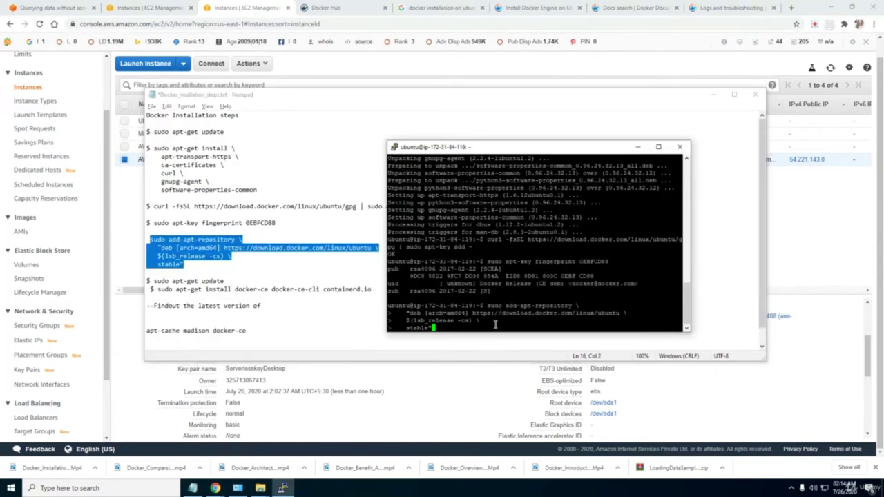
pyautogui.press('Return')
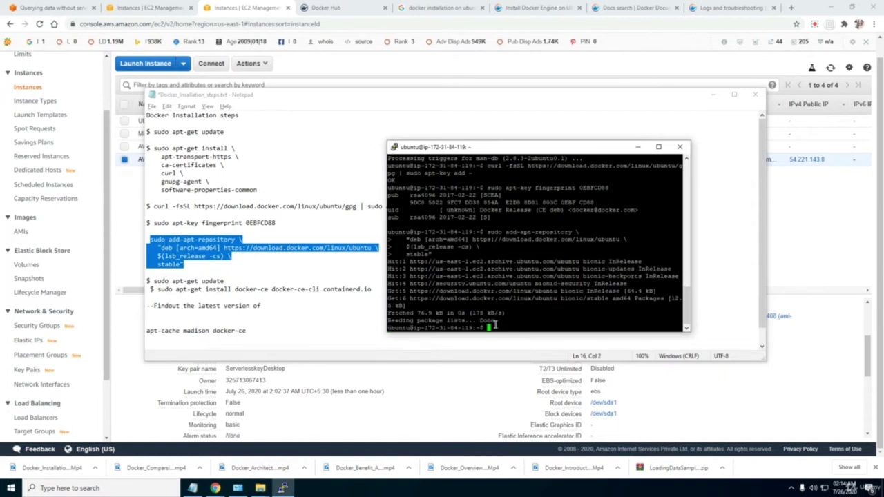
# Copy 'sudo apt-get update' from the notes and run it to fetch Docker's package lists.
pyautogui.click(259, 300)
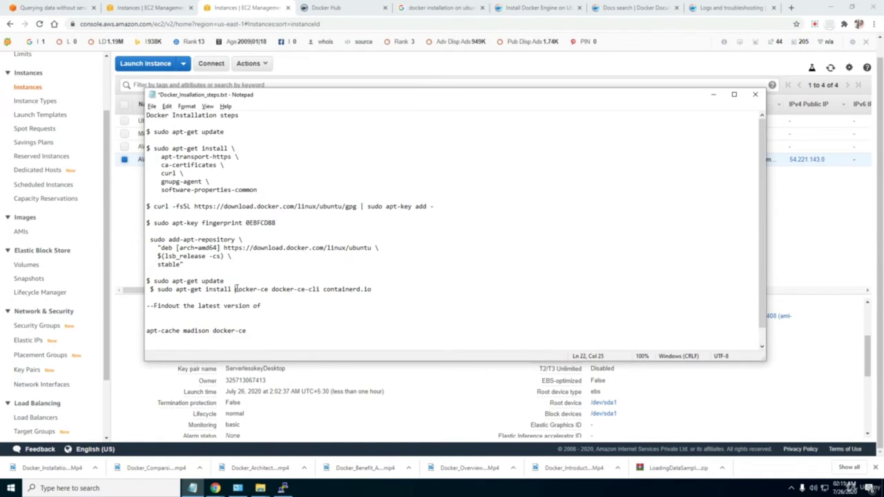
pyautogui.click(273, 291)
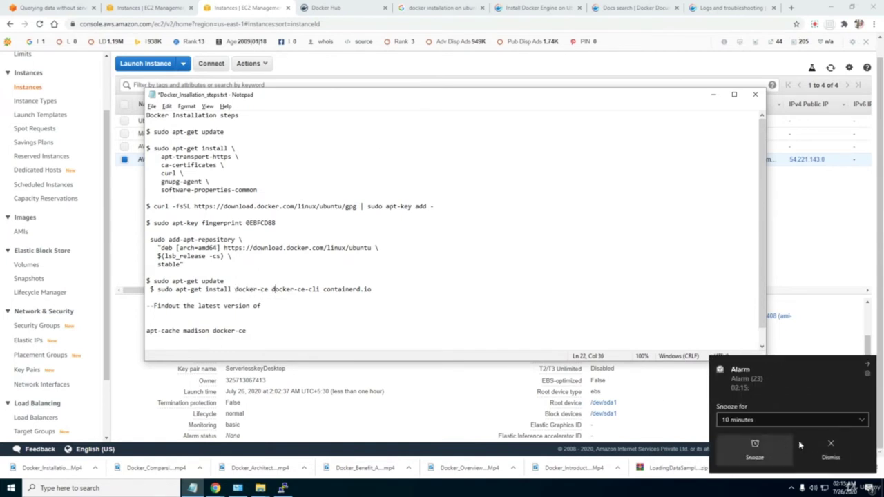
pyautogui.click(787, 444)
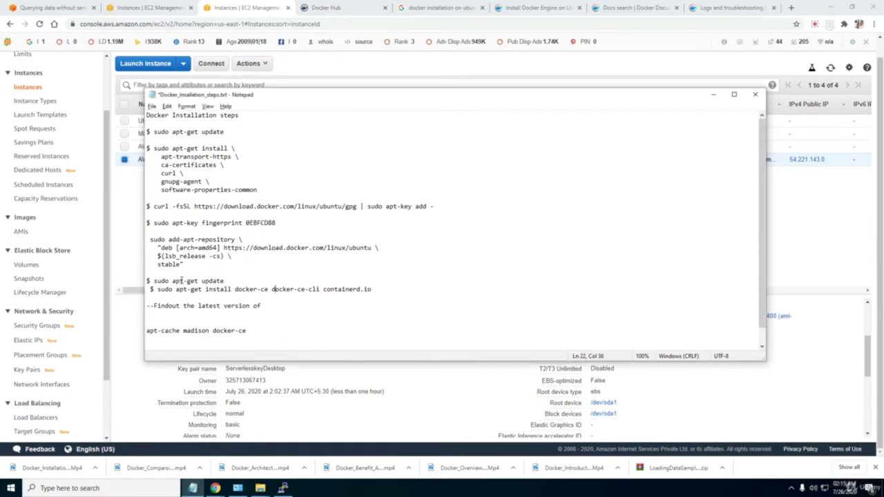
pyautogui.click(327, 295)
pyautogui.moveTo(224, 281); pyautogui.dragTo(153, 281)
pyautogui.click(240, 290)
pyautogui.moveTo(266, 290); pyautogui.dragTo(153, 281)
pyautogui.click(265, 295)
pyautogui.hotkey('ctrl', 'c')
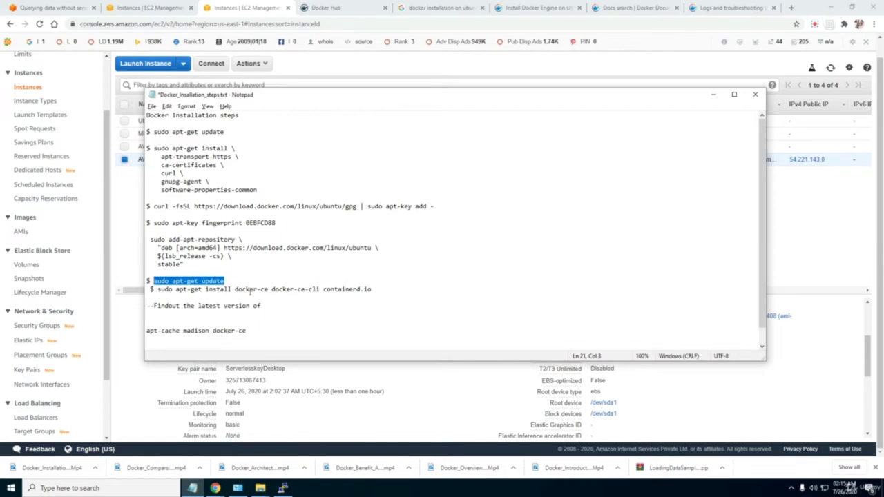
pyautogui.hotkey('alt', 'Tab')
pyautogui.rightClick(497, 325)
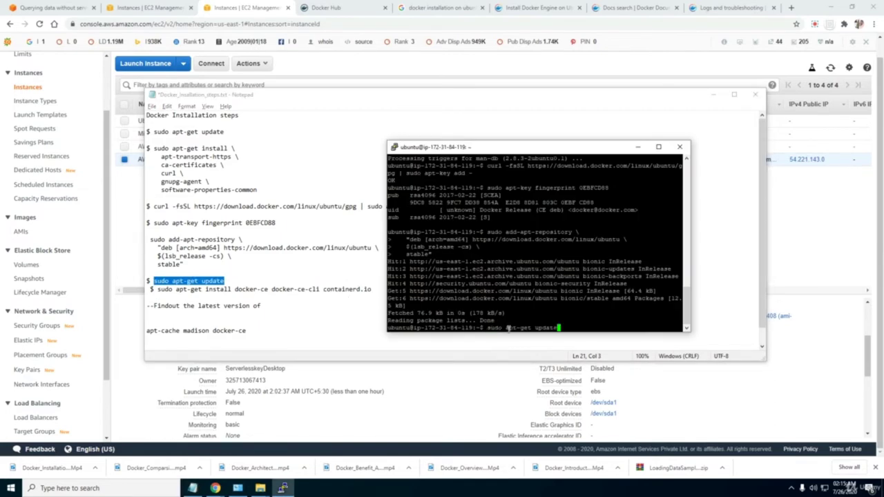
pyautogui.press('Return')
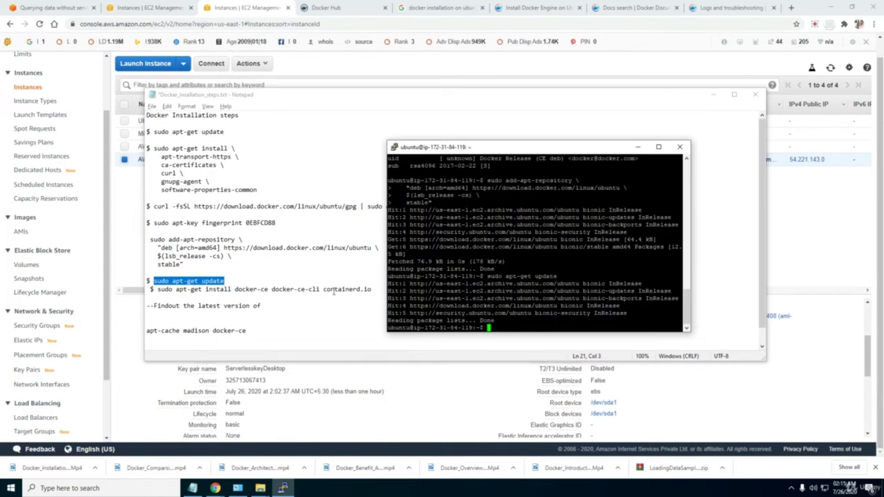
# Copy the docker-ce, docker-ce-cli and containerd.io install command from the notes and run it in PuTTY.
pyautogui.click(285, 289)
pyautogui.moveTo(380, 291); pyautogui.dragTo(156, 290)
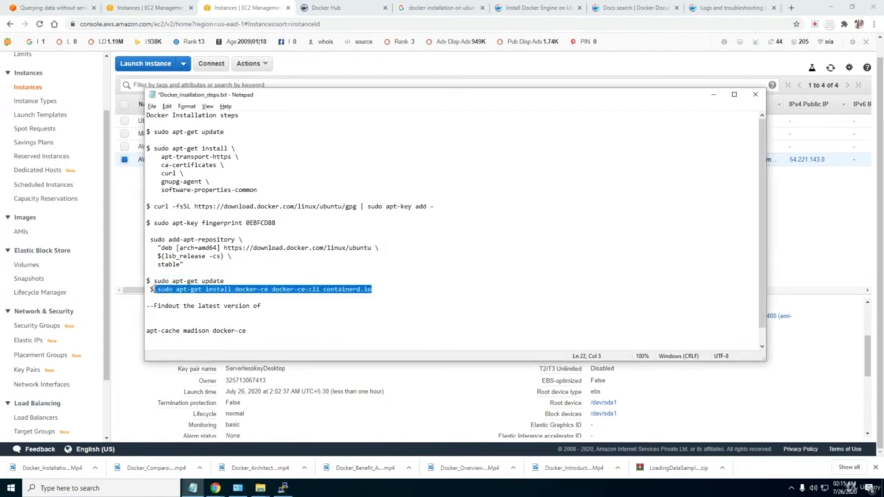
pyautogui.hotkey('ctrl', 'c')
pyautogui.hotkey('alt', 'Tab')
pyautogui.rightClick(491, 325)
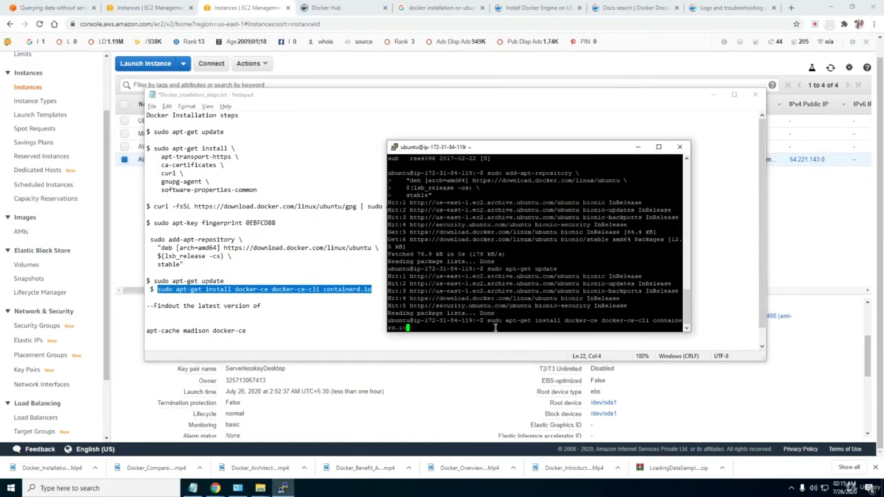
pyautogui.press('Return')
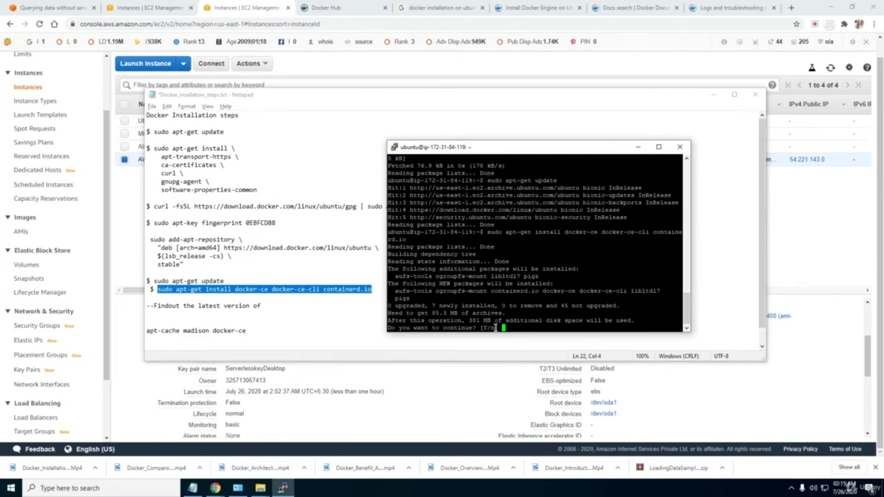
# Answer y to confirm the package install and review the full output maximized.
pyautogui.write('y')
pyautogui.press('Return')
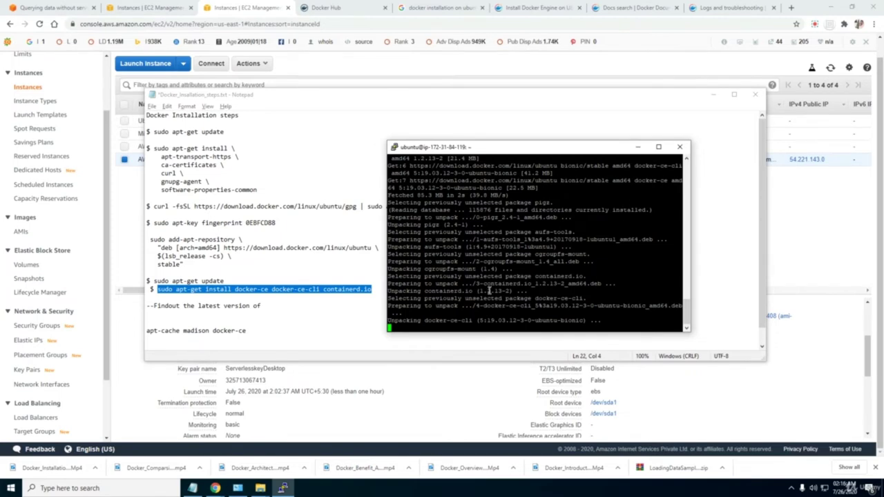
pyautogui.scroll(4, 661, 304)
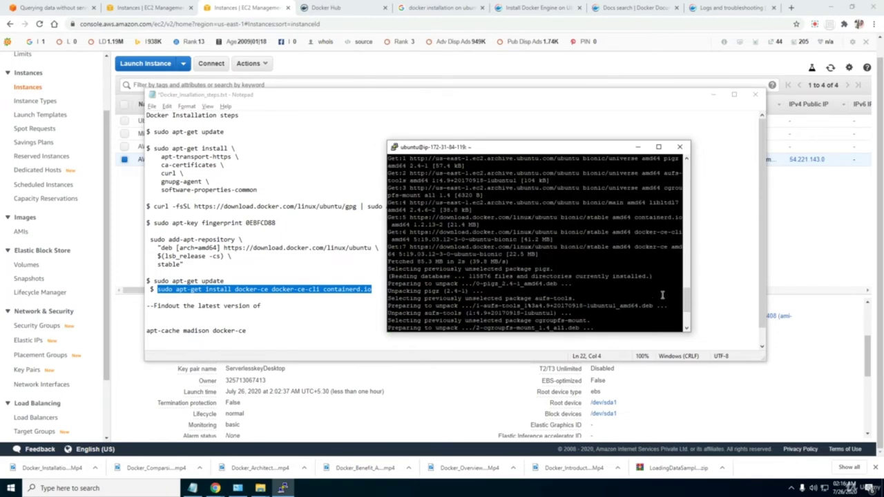
pyautogui.click(659, 147)
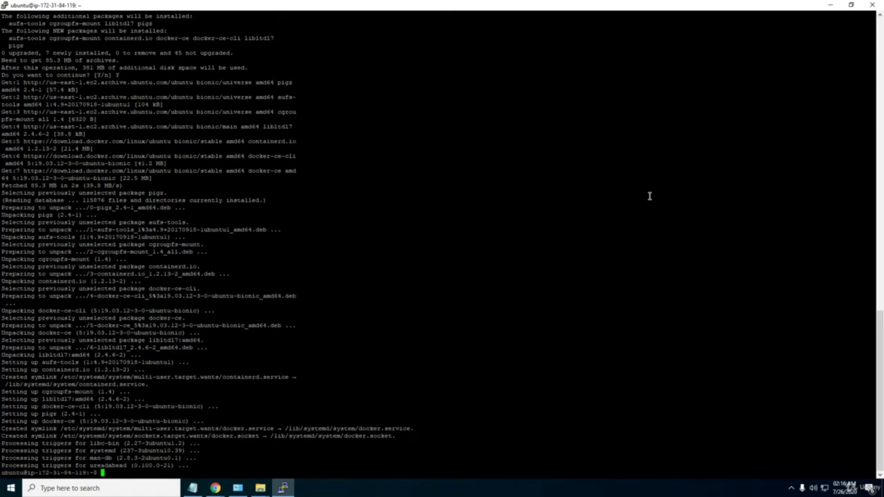
# Run apt-cache madison docker-ce from the notes and select the newest version string 5:19.03.12-3-0~ubuntu-bionic.
pyautogui.hotkey('alt', 'Tab')
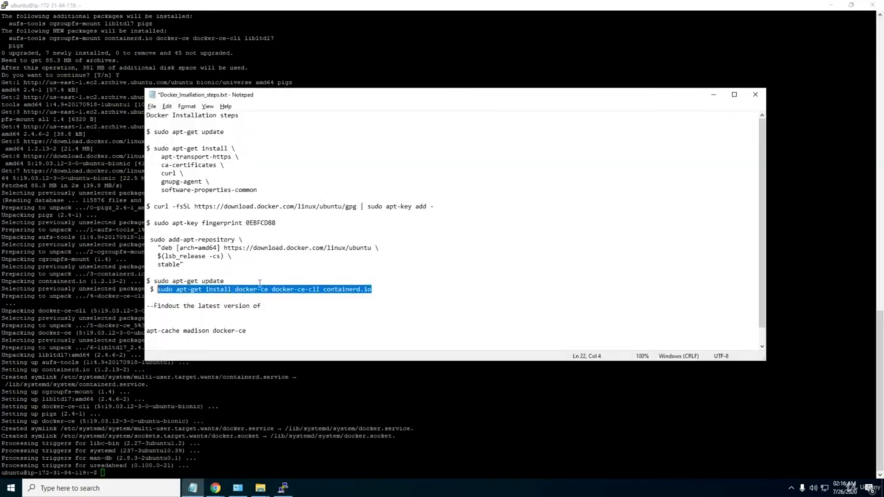
pyautogui.click(248, 330)
pyautogui.moveTo(246, 330); pyautogui.dragTo(146, 331)
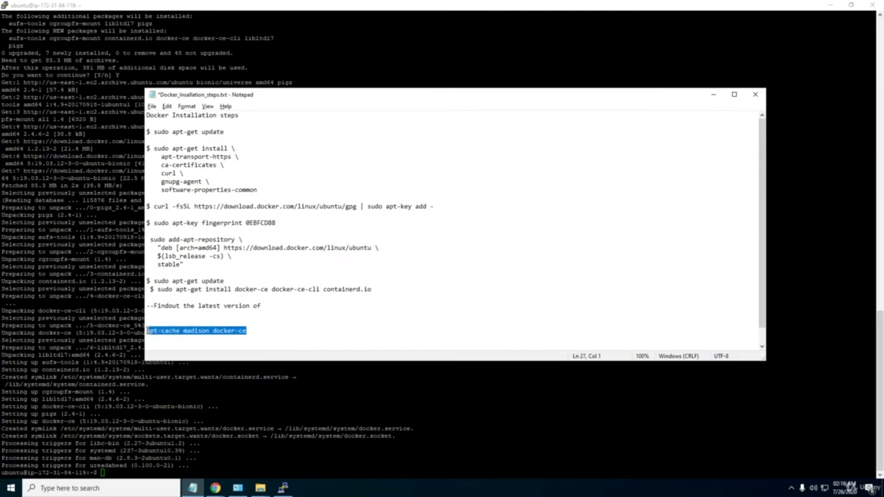
pyautogui.hotkey('alt', 'Tab')
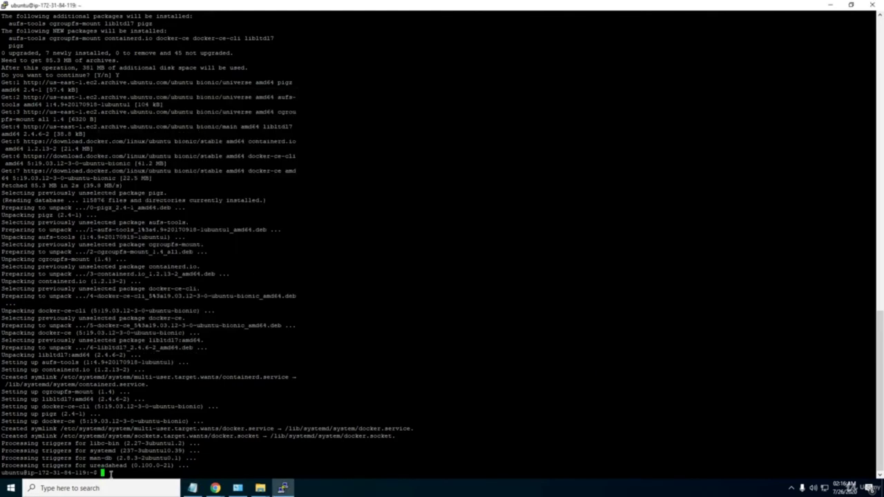
pyautogui.rightClick(113, 474)
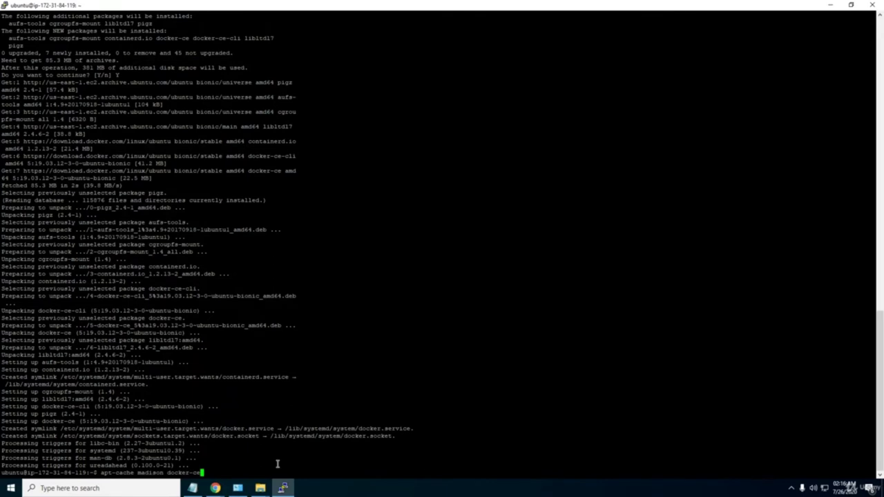
pyautogui.press('Return')
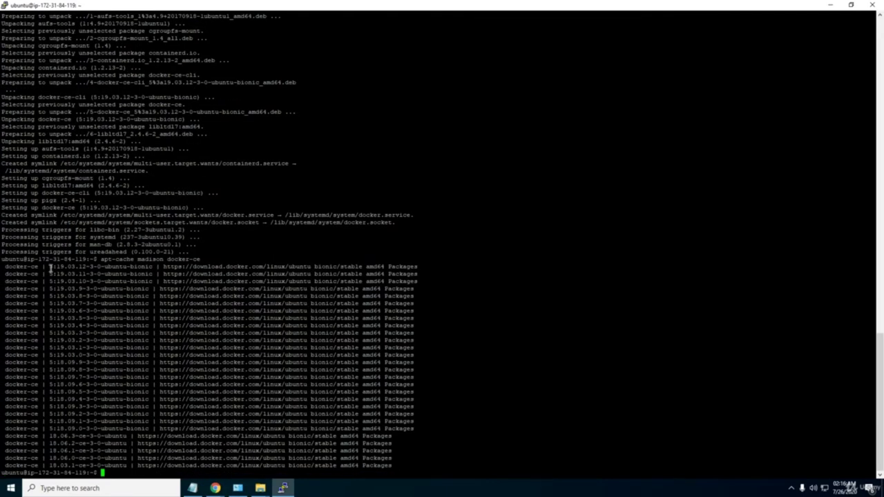
pyautogui.moveTo(50, 267); pyautogui.dragTo(101, 267)
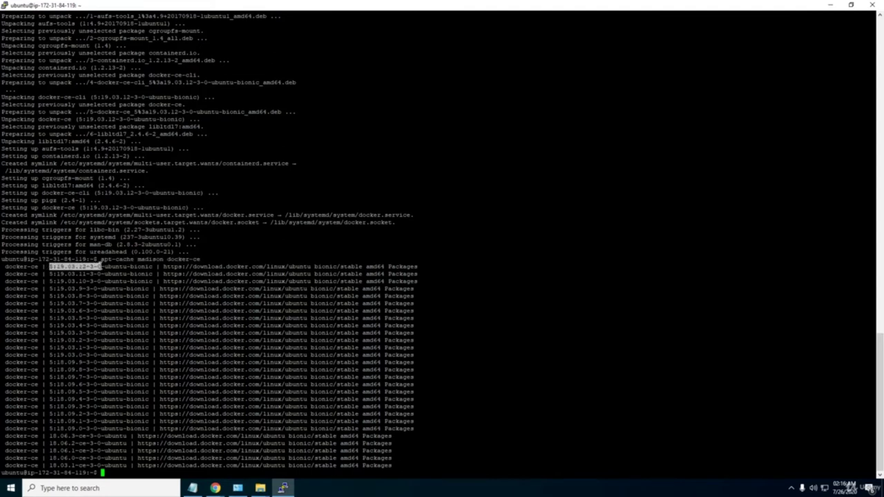
# Paste the docker-ce=<VERSION_STRING> specific-version install line into the notes.
pyautogui.hotkey('ctrl', 'c')
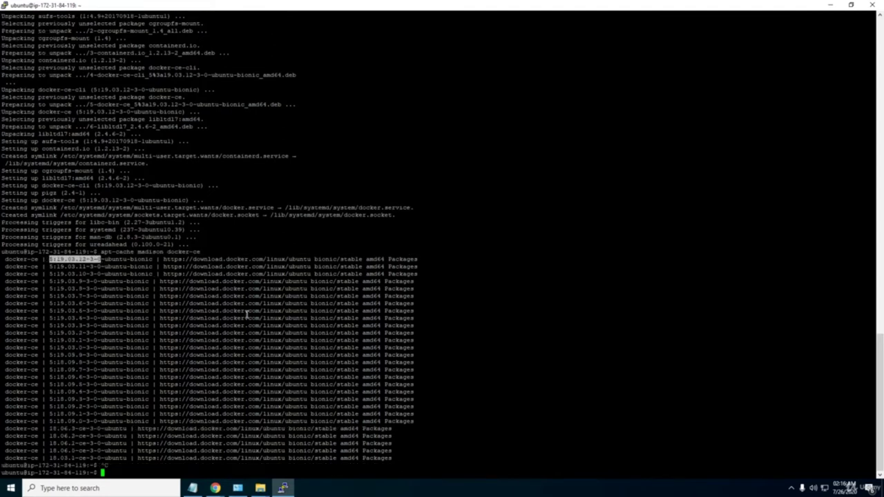
pyautogui.hotkey('alt', 'Tab')
pyautogui.press('Up')
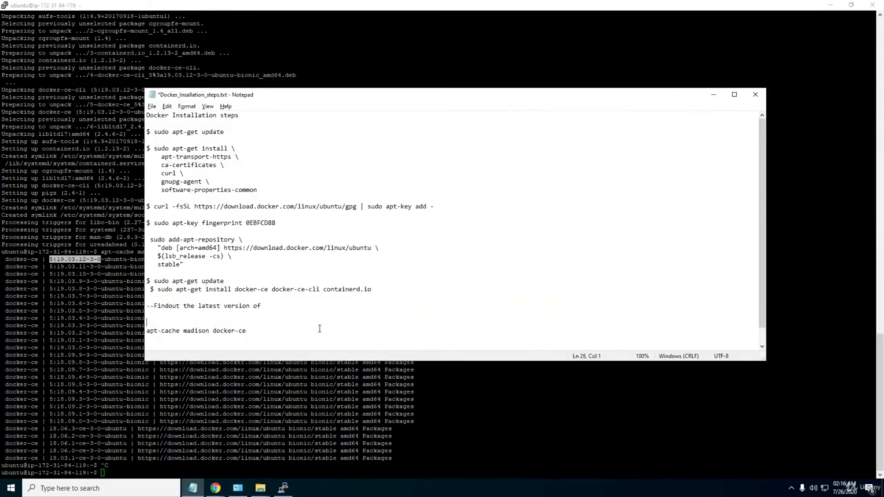
pyautogui.hotkey('ctrl', 'v')
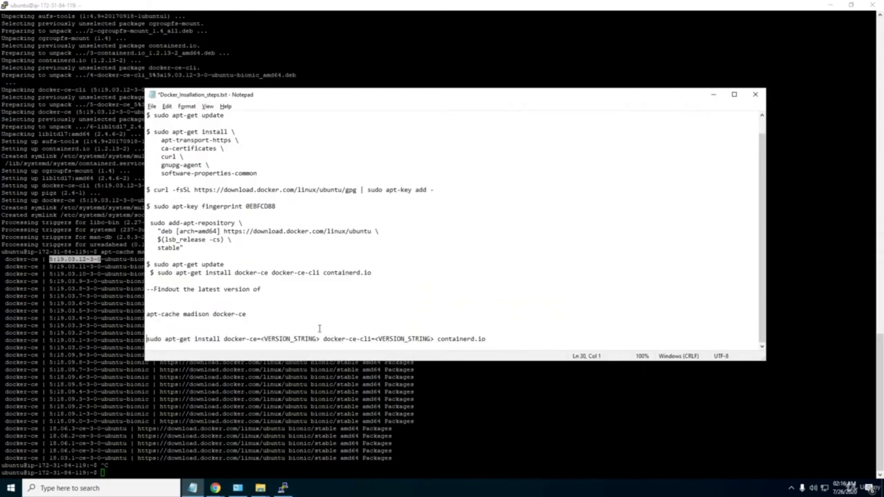
# Replace both version placeholders with 5:19.03.12-3-0 and copy the finished install line.
pyautogui.click(263, 339)
pyautogui.keyDown('shift'); pyautogui.click(320, 340); pyautogui.keyUp('shift')
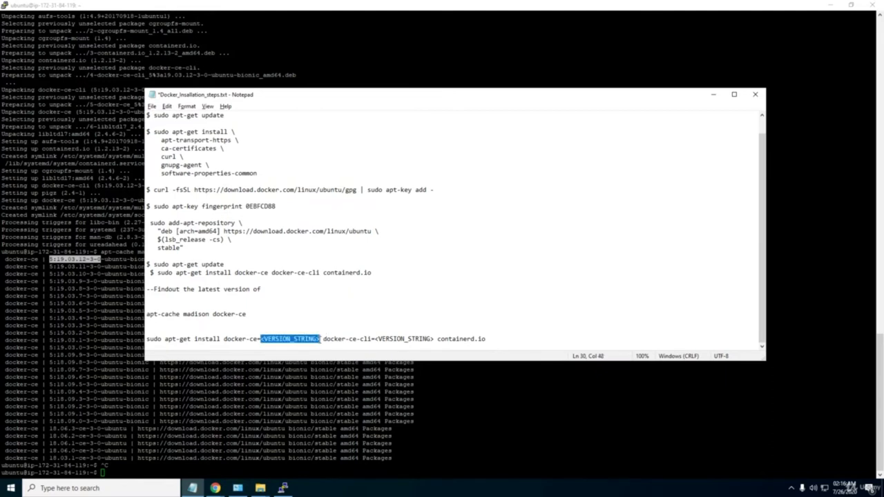
pyautogui.hotkey('ctrl', 'v')
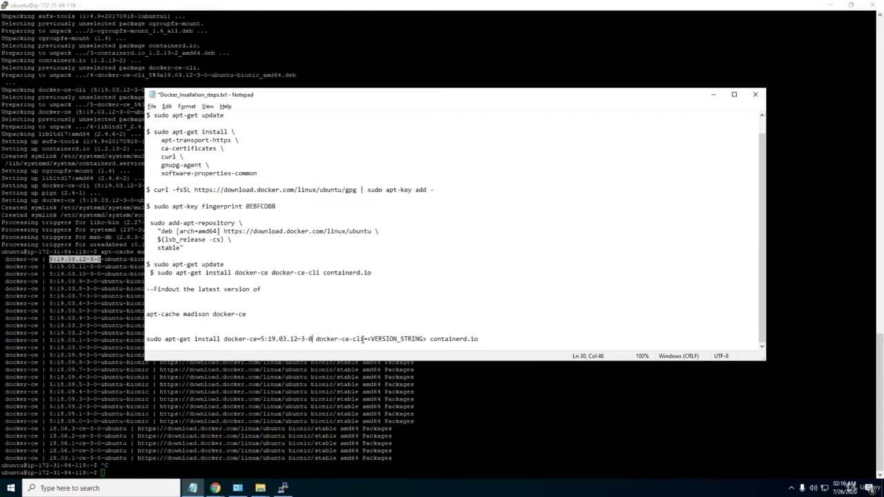
pyautogui.click(367, 339)
pyautogui.keyDown('shift'); pyautogui.click(427, 339); pyautogui.keyUp('shift')
pyautogui.hotkey('ctrl', 'v')
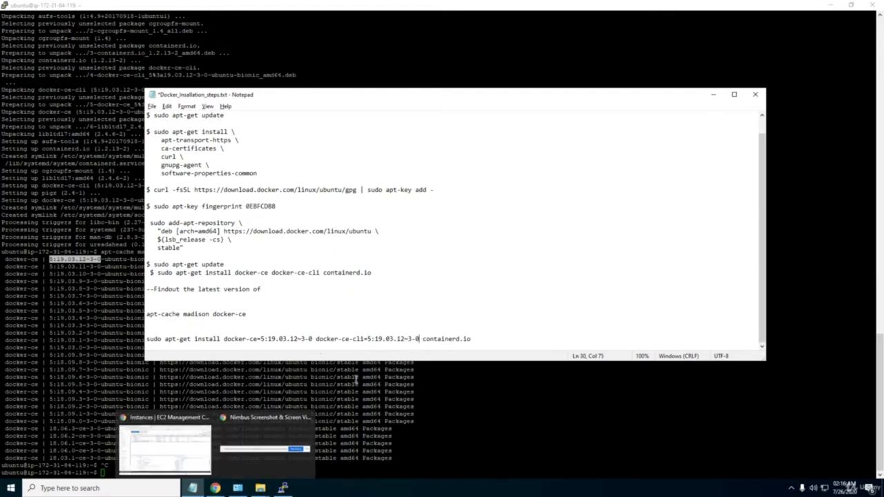
pyautogui.click(409, 339)
pyautogui.moveTo(490, 337); pyautogui.dragTo(141, 336)
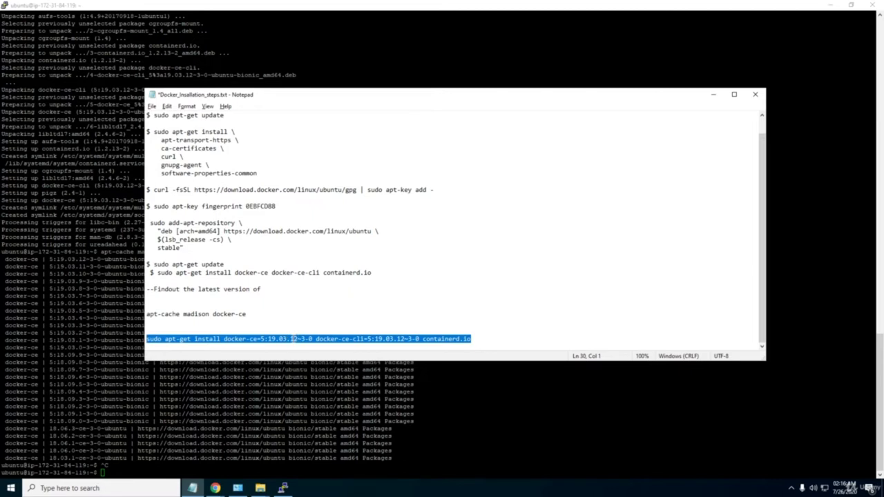
pyautogui.hotkey('alt', 'Tab')
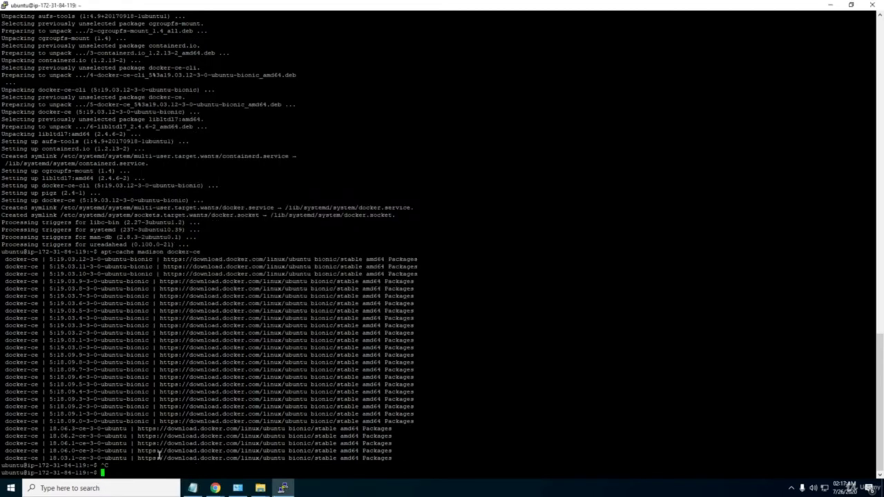
# Run the pinned install in PuTTY, which reports version 5:19.03.12-3-0 not found.
pyautogui.rightClick(139, 469)
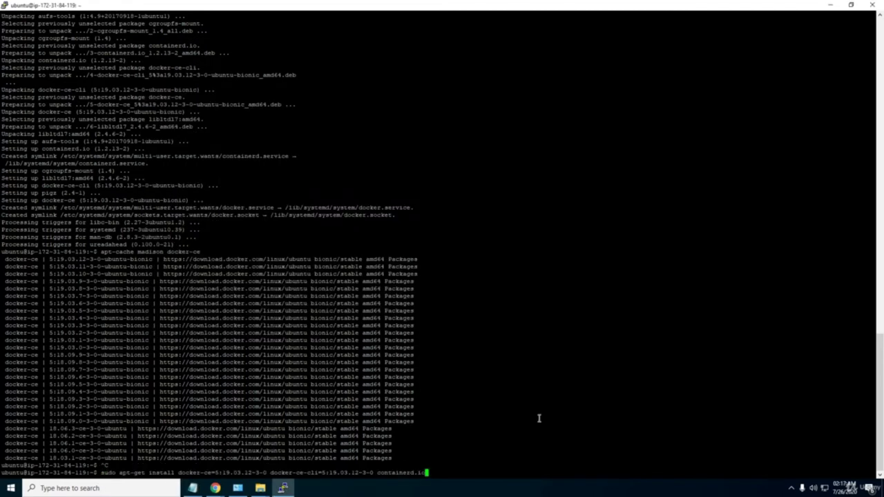
pyautogui.press('Return')
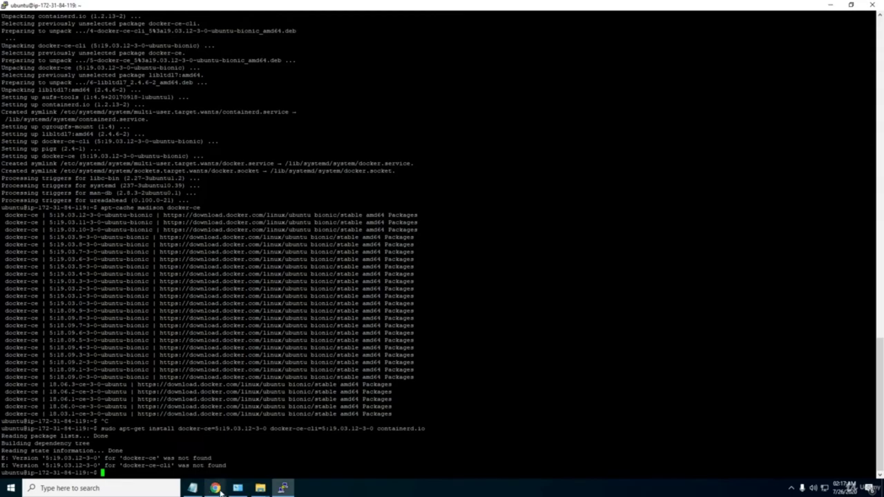
pyautogui.click(216, 488)
# Read the 'install a specific version' section of the Docker Engine on Ubuntu docs, then return to PuTTY.
pyautogui.click(190, 454)
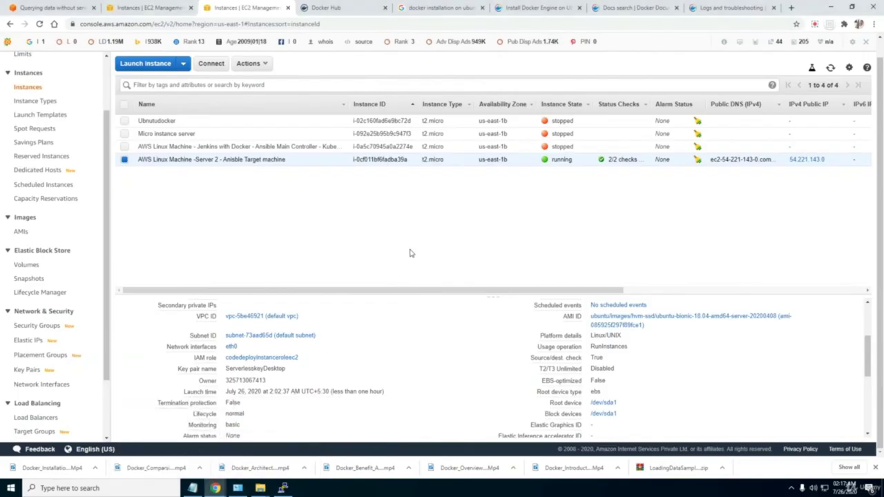
pyautogui.click(525, 8)
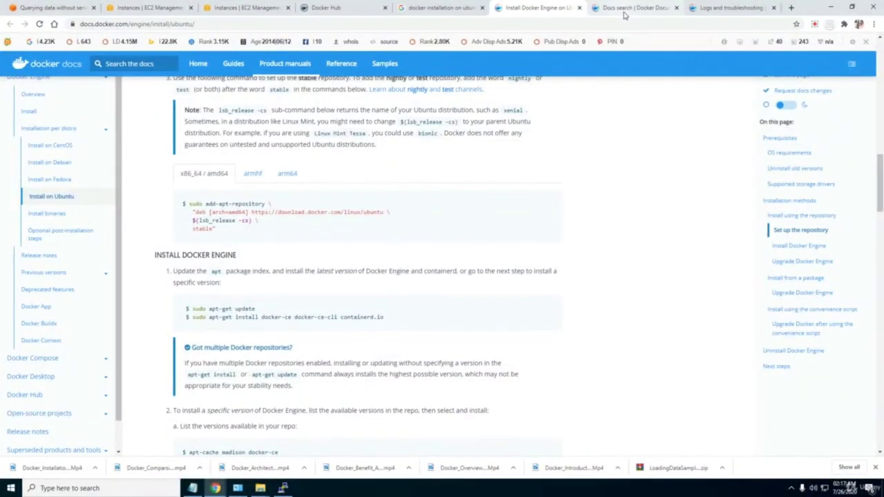
pyautogui.scroll(-3, 418, 344)
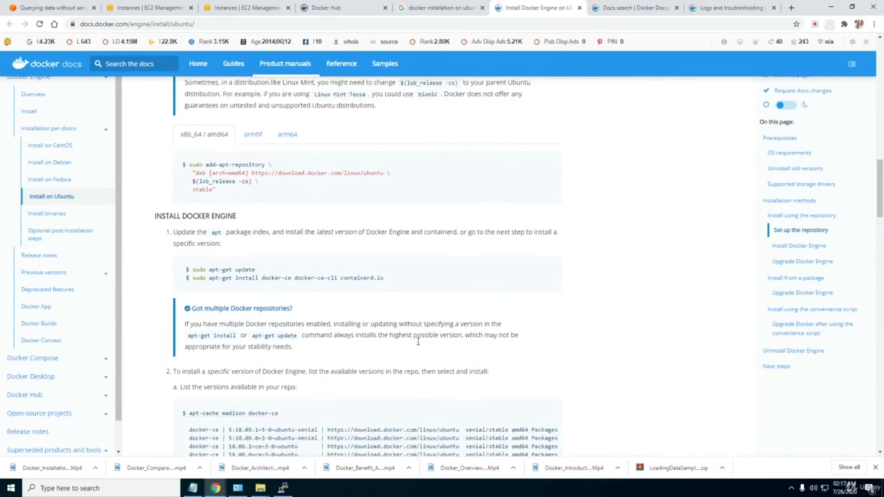
pyautogui.scroll(-1, 418, 343)
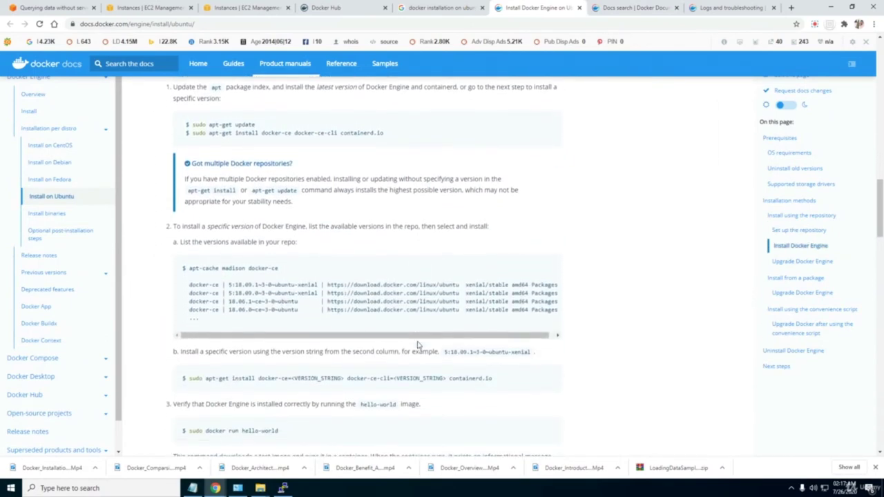
pyautogui.scroll(-2, 417, 345)
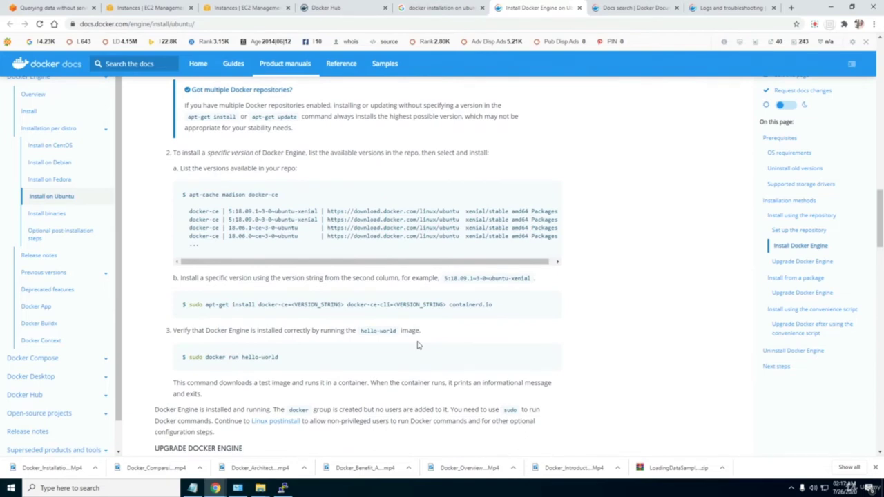
pyautogui.scroll(1, 418, 345)
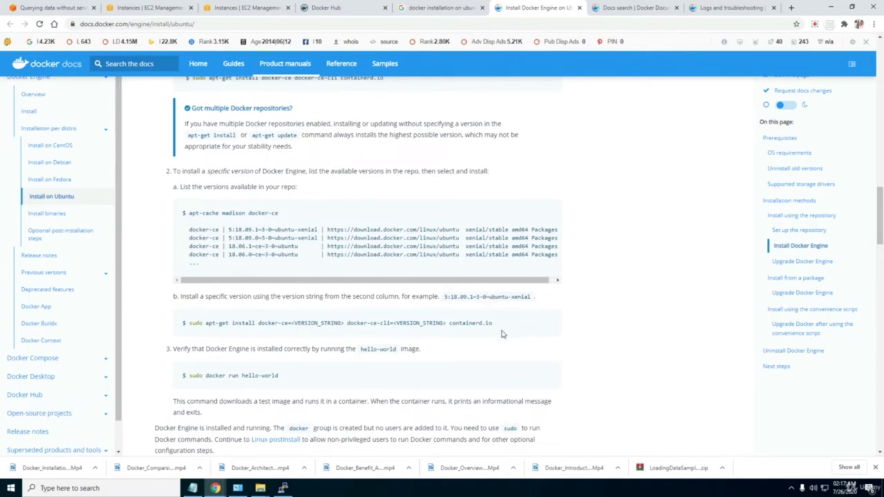
pyautogui.hotkey('alt', 'Tab')
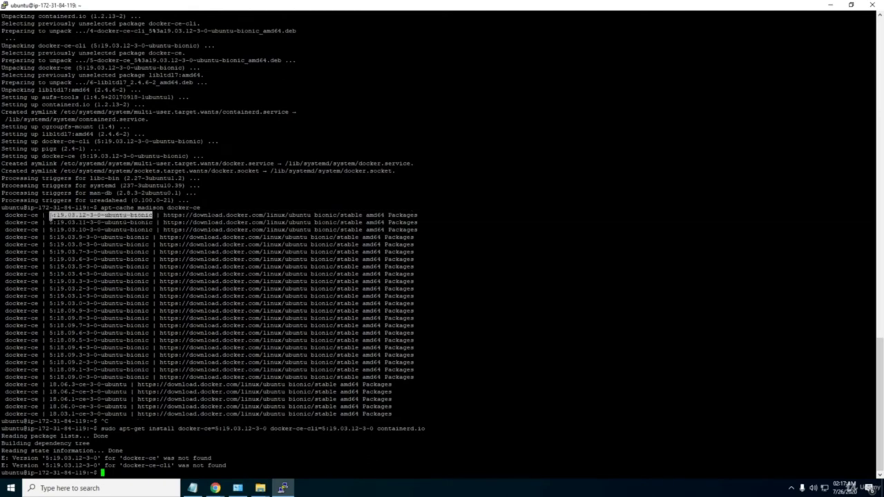
# Change the docker-ce and docker-ce-cli versions in the notes to 5:19.03.12-3-0~ubuntu-bionic.
pyautogui.hotkey('ctrl', 'c')
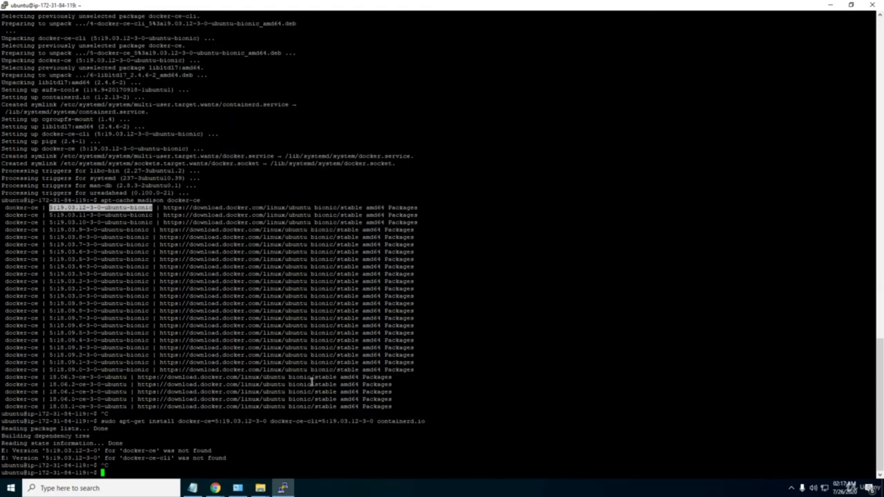
pyautogui.click(193, 488)
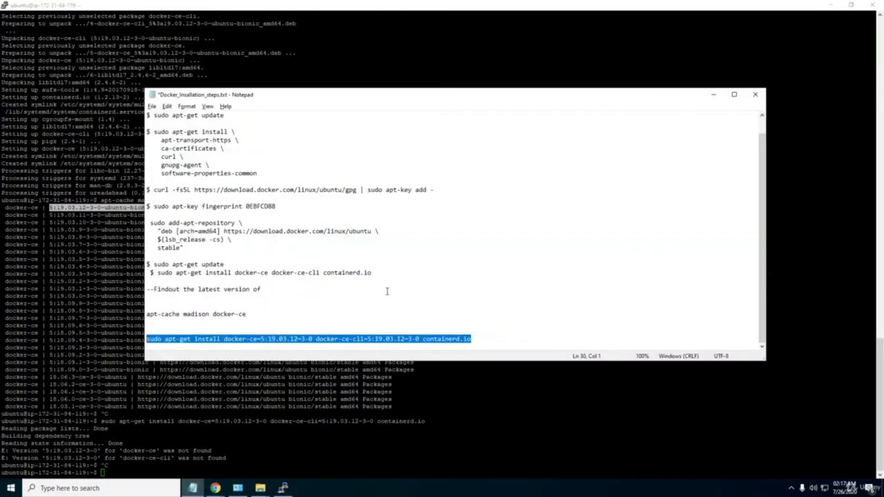
pyautogui.click(415, 317)
pyautogui.click(261, 339)
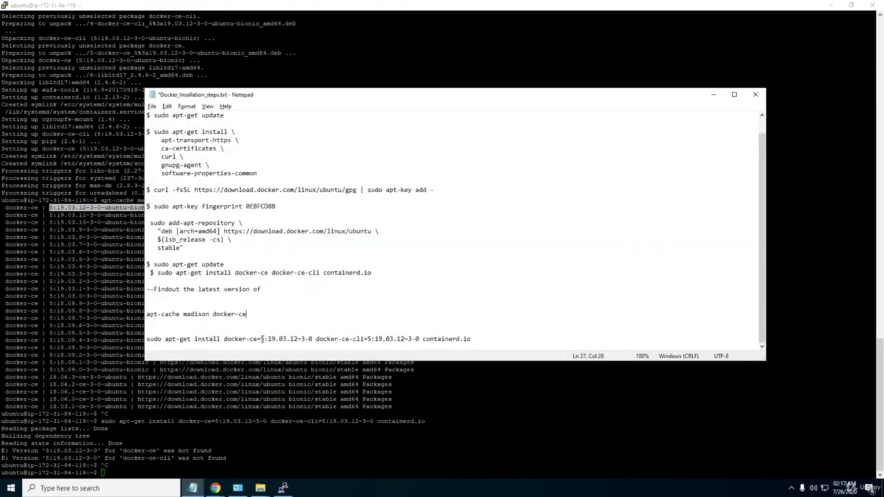
pyautogui.keyDown('shift'); pyautogui.click(314, 338); pyautogui.keyUp('shift')
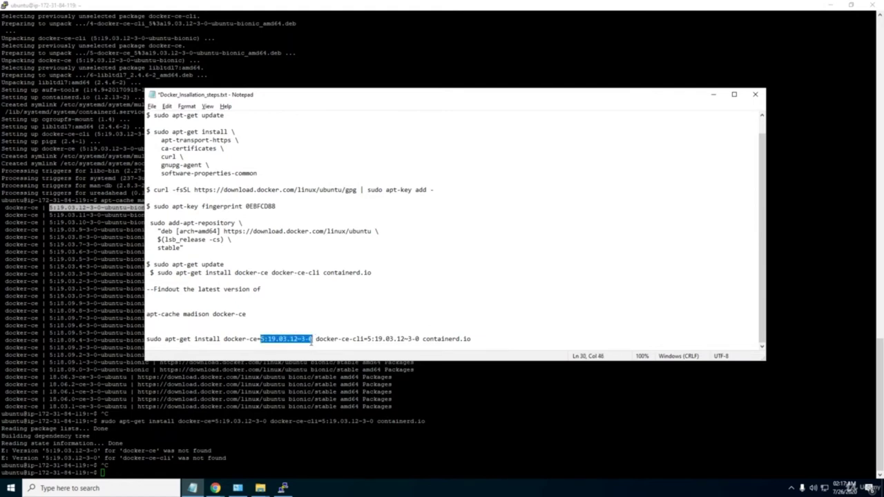
pyautogui.hotkey('ctrl', 'v')
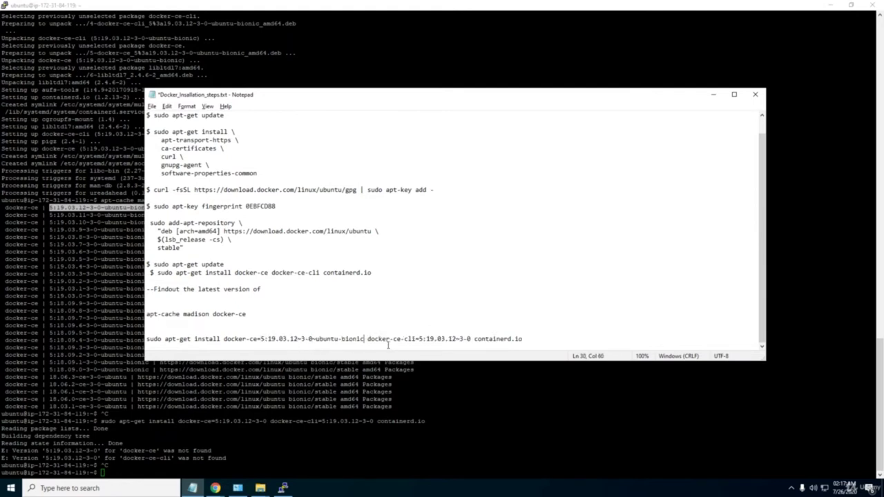
pyautogui.click(419, 339)
pyautogui.keyDown('shift'); pyautogui.click(472, 339); pyautogui.keyUp('shift')
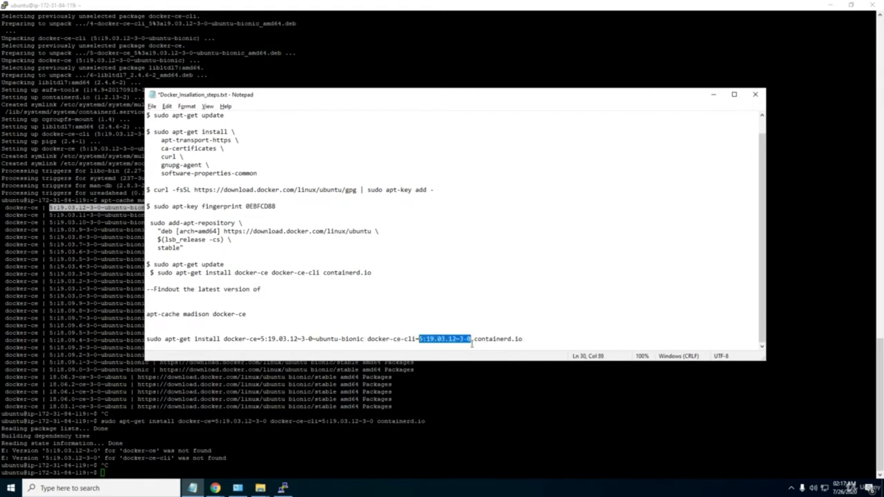
pyautogui.hotkey('ctrl', 'v')
# Run the corrected install line in PuTTY, which reports all three packages already newest.
pyautogui.moveTo(594, 336); pyautogui.dragTo(136, 346)
pyautogui.hotkey('ctrl', 'c')
pyautogui.click(119, 474)
pyautogui.rightClick(118, 474)
pyautogui.press('Return')
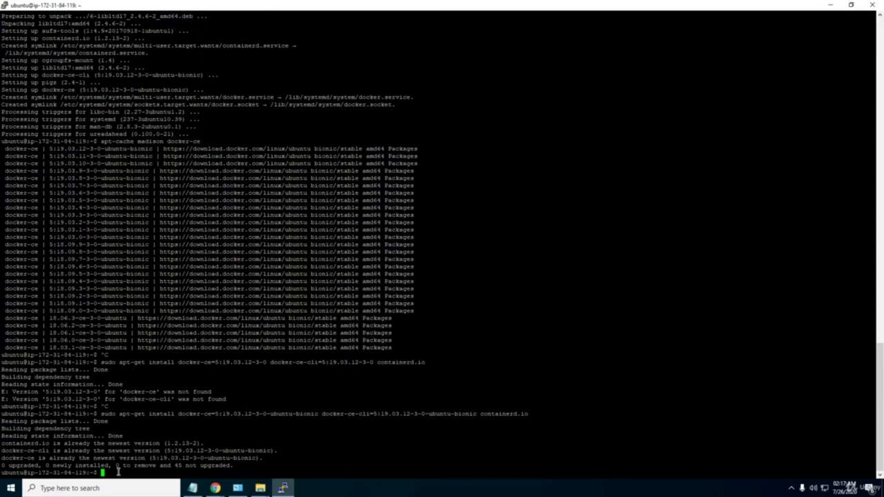
# Run docker --version to confirm 19.03.12, then docker --help to list all commands.
pyautogui.write('docker --version')
pyautogui.press('Return')
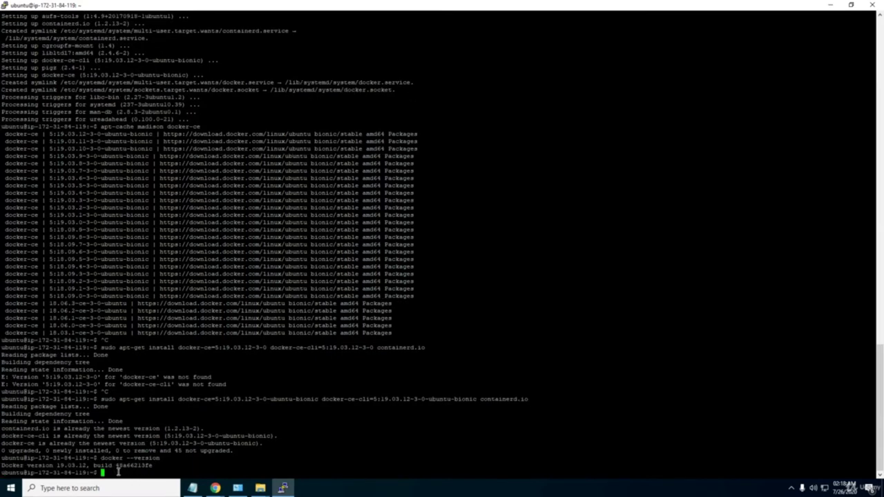
pyautogui.moveTo(63, 466); pyautogui.dragTo(131, 474)
pyautogui.click(131, 466)
pyautogui.write('docker --help')
pyautogui.press('Return')
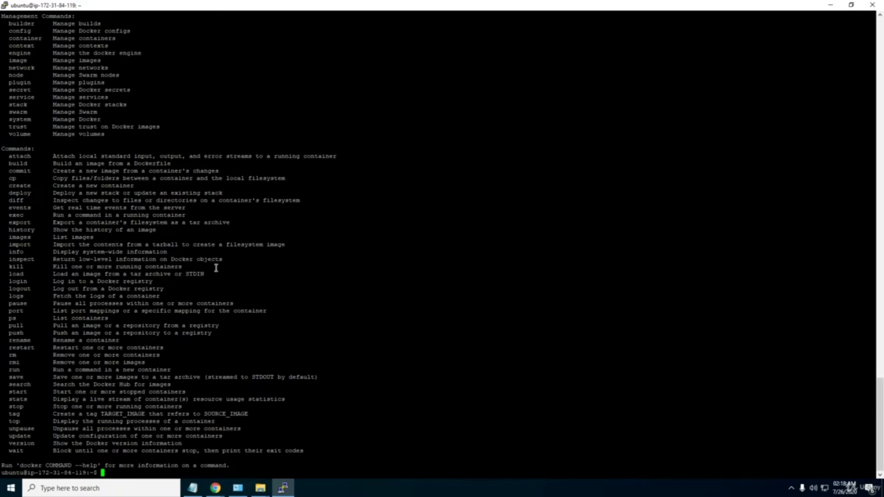
# Show the Docker docs search page in Chrome with PuTTY restored as a smaller window on top.
pyautogui.moveTo(217, 489)
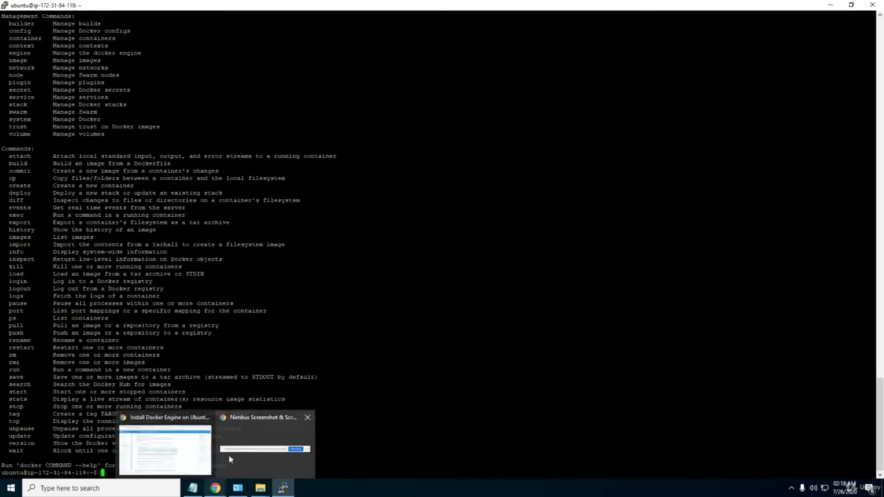
pyautogui.click(177, 456)
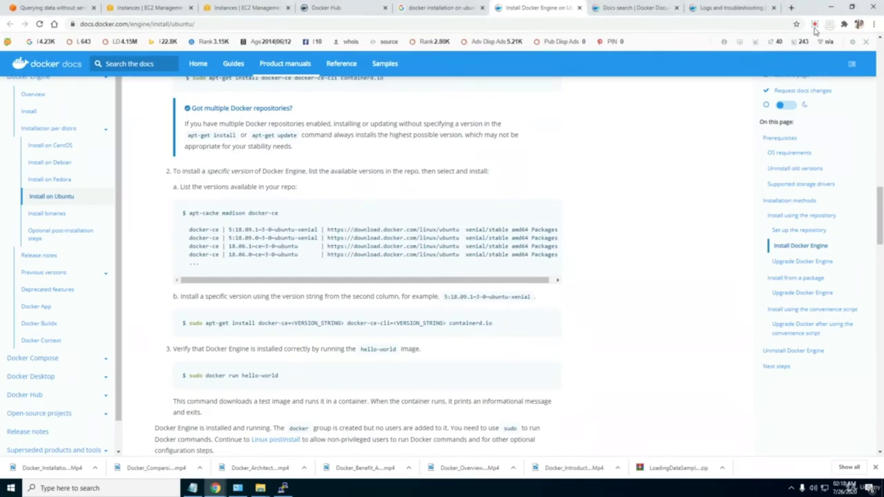
pyautogui.click(815, 26)
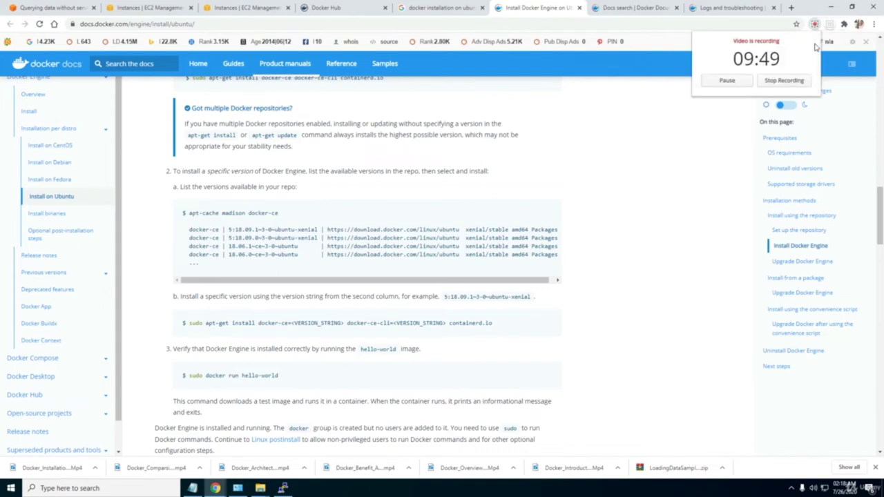
pyautogui.click(783, 81)
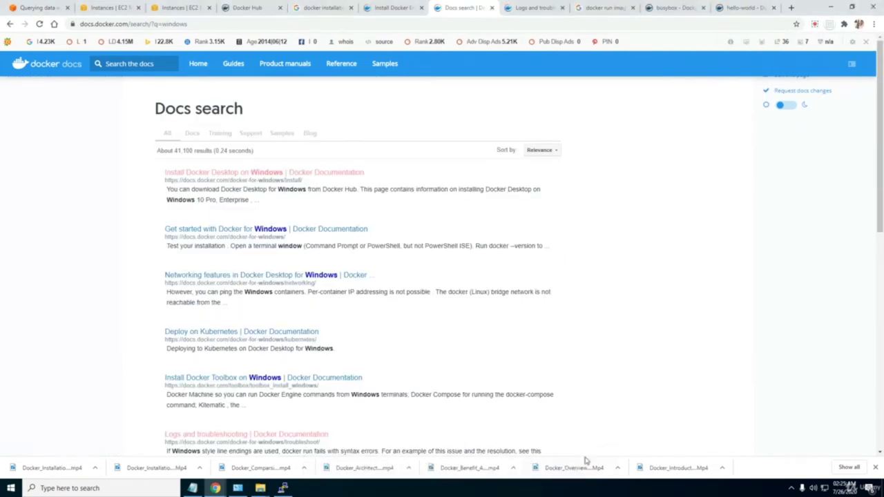
pyautogui.click(283, 488)
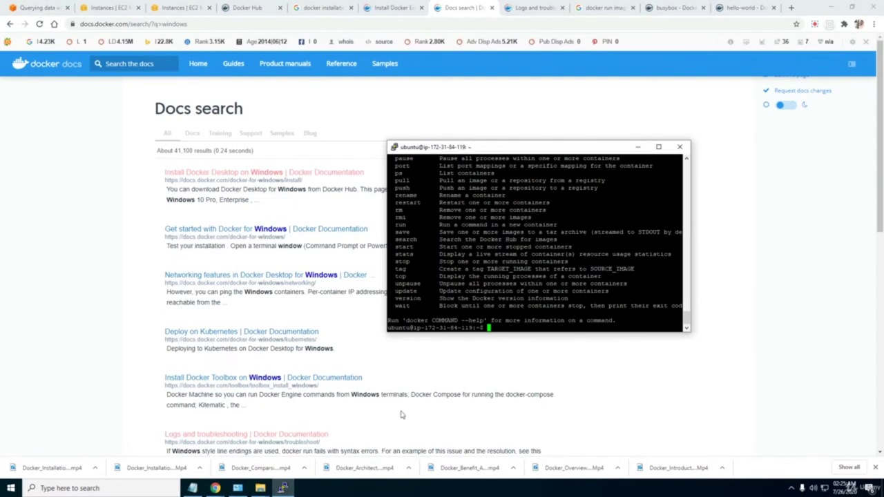
pyautogui.click(660, 147)
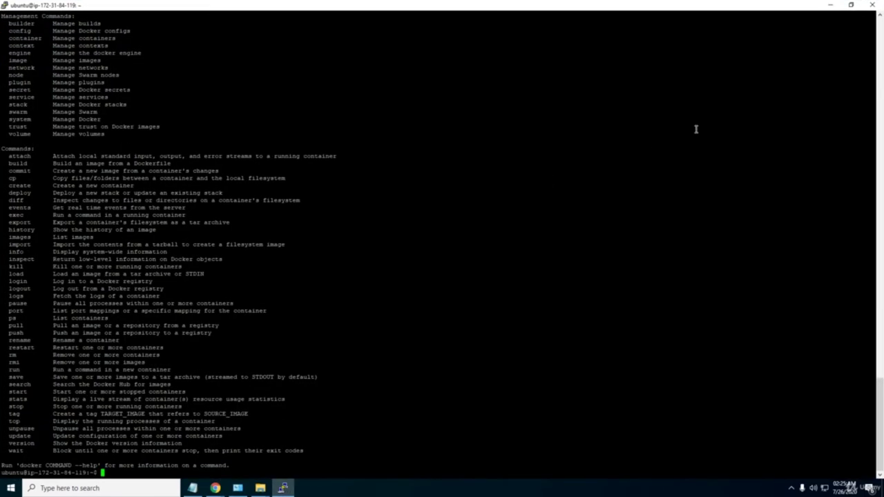
pyautogui.click(851, 5)
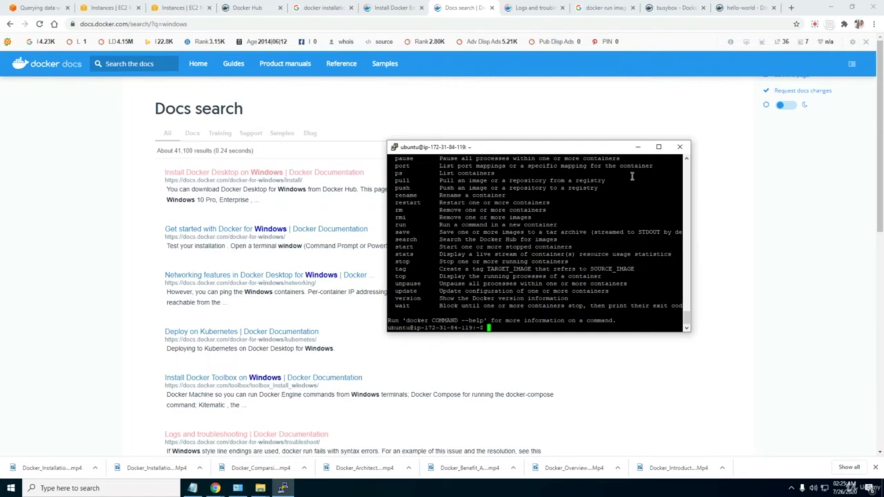
pyautogui.click(659, 147)
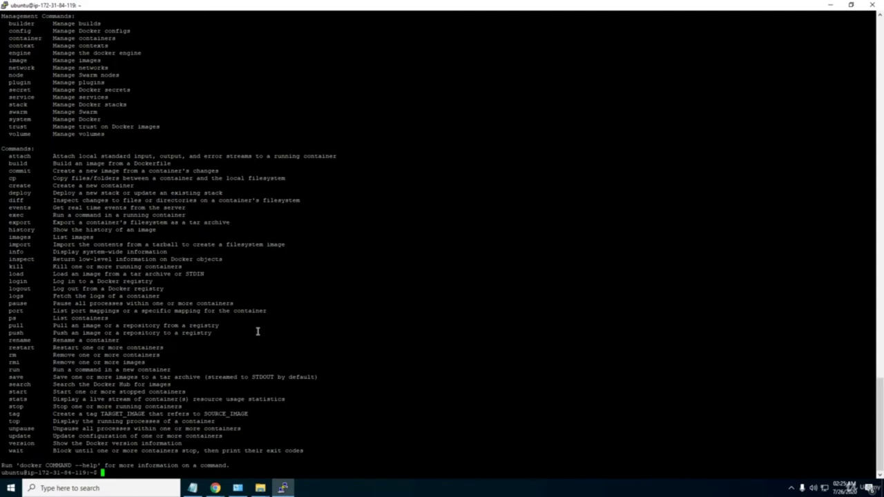
pyautogui.click(850, 6)
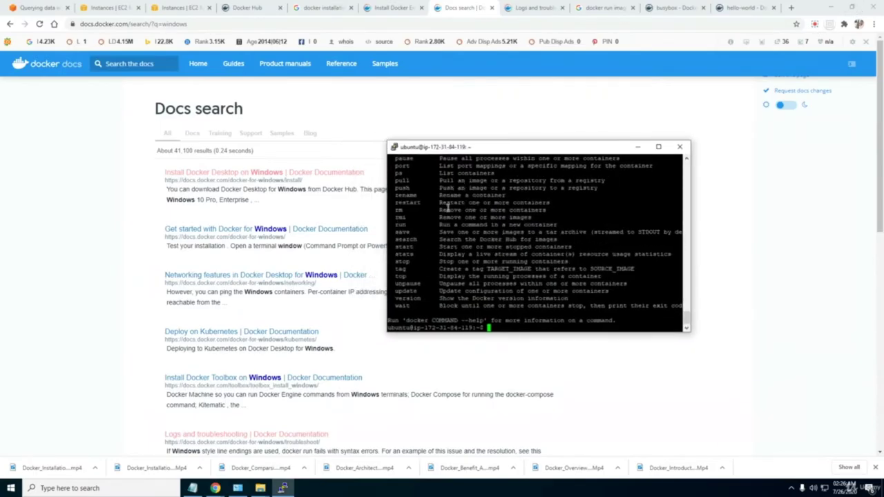
# Duplicate the SSH session and dismiss the old session's network error.
pyautogui.rightClick(469, 148)
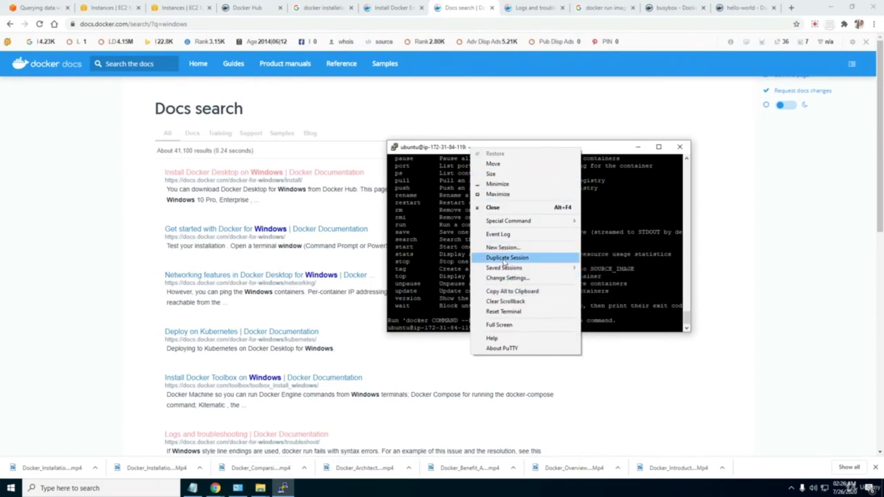
pyautogui.click(506, 258)
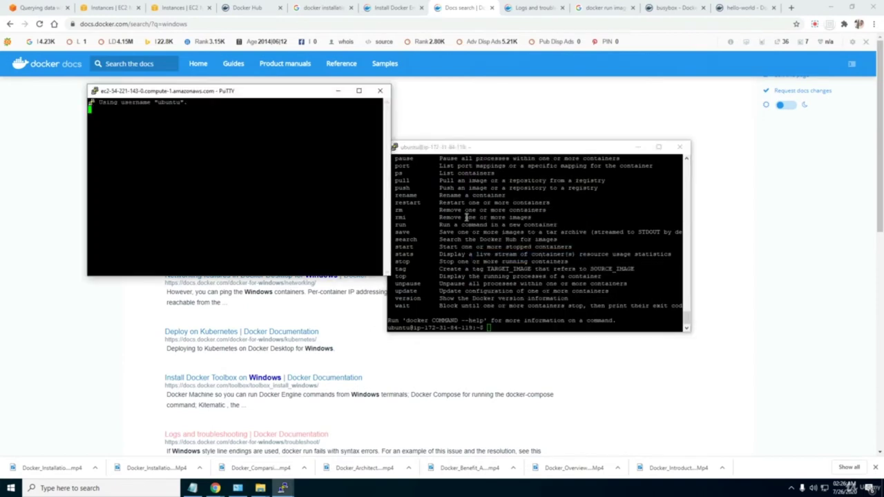
pyautogui.click(502, 277)
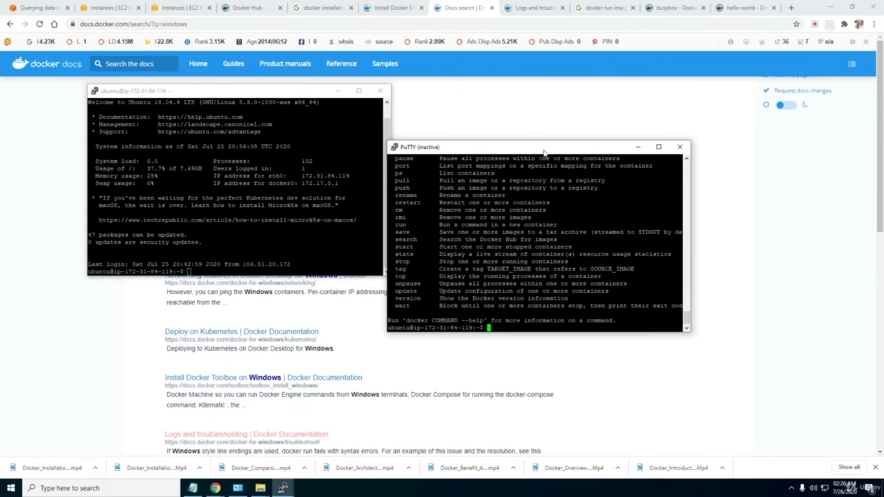
pyautogui.moveTo(542, 147); pyautogui.dragTo(673, 151)
pyautogui.click(210, 270)
# Confirm Docker 19.03.12 in the new session, close the old window, and enter docker run helloworld.
pyautogui.write('docker --version')
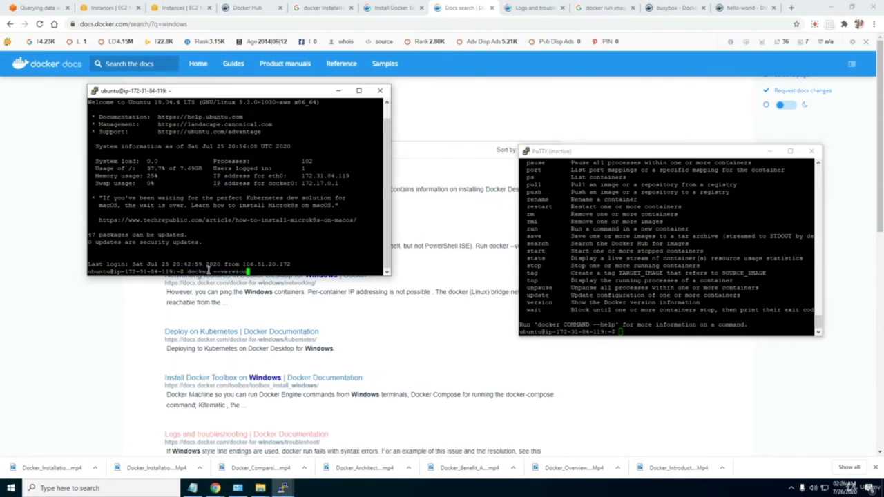
pyautogui.press('Return')
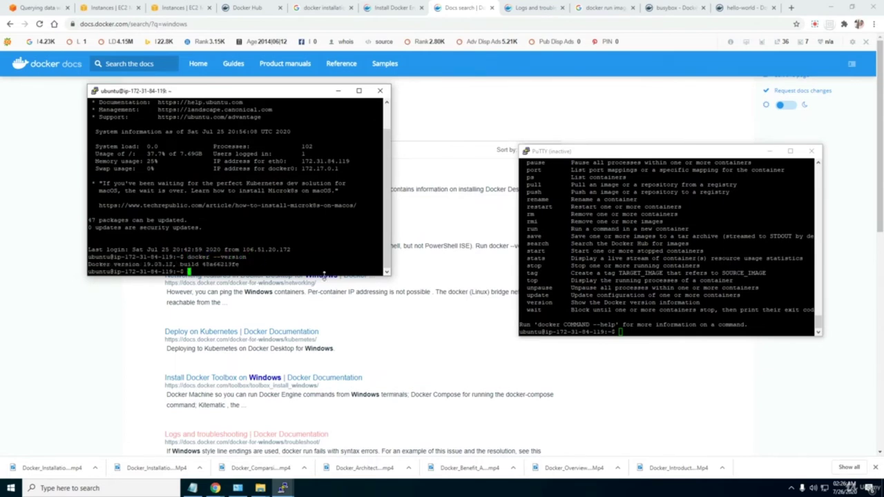
pyautogui.click(813, 151)
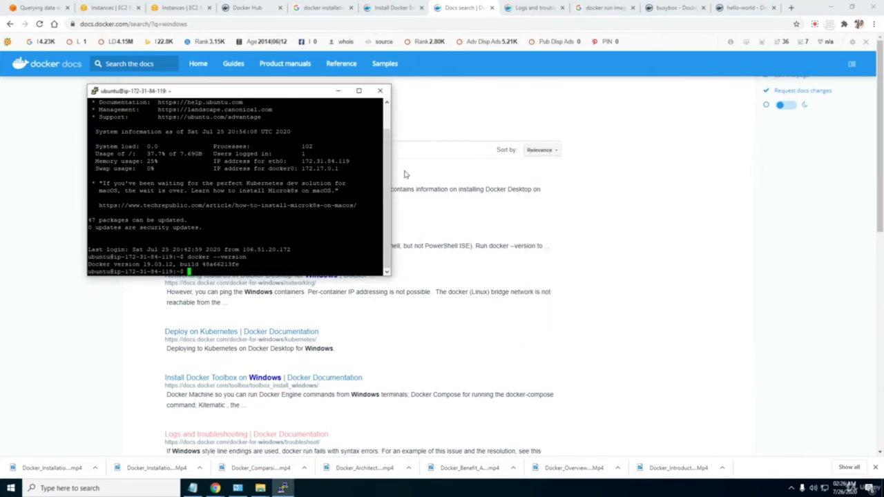
pyautogui.click(358, 90)
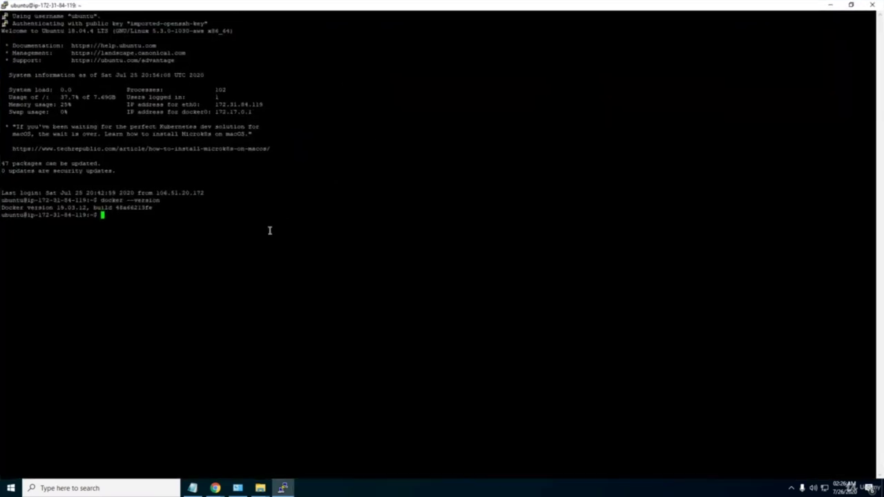
pyautogui.write('docker')
pyautogui.write('run helloworld')
# Run docker run helloworld, switch to root with sudo su -, and retry it.
pyautogui.press('Return')
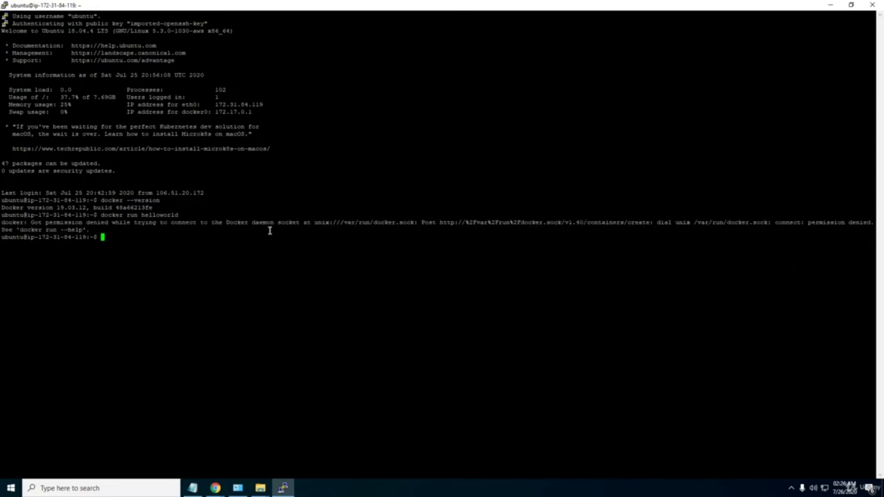
pyautogui.write('sudo su -')
pyautogui.press('Return')
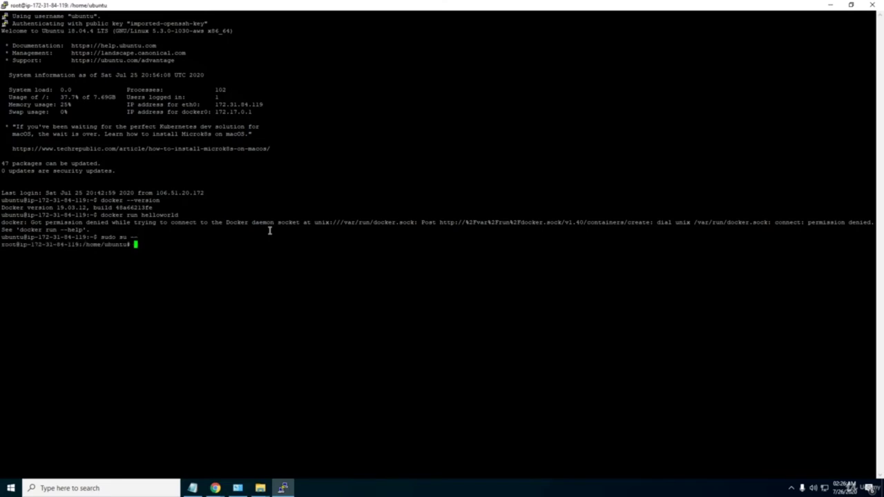
pyautogui.write('docker run hell')
pyautogui.write('oworld')
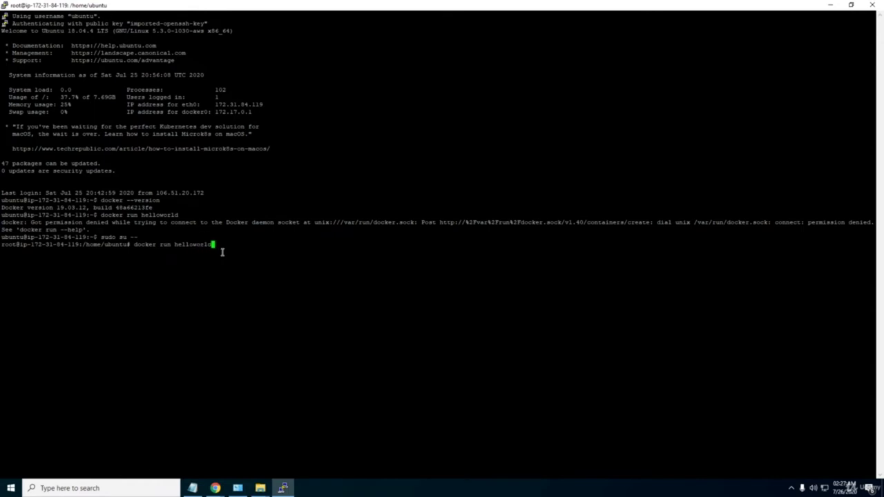
pyautogui.press('Return')
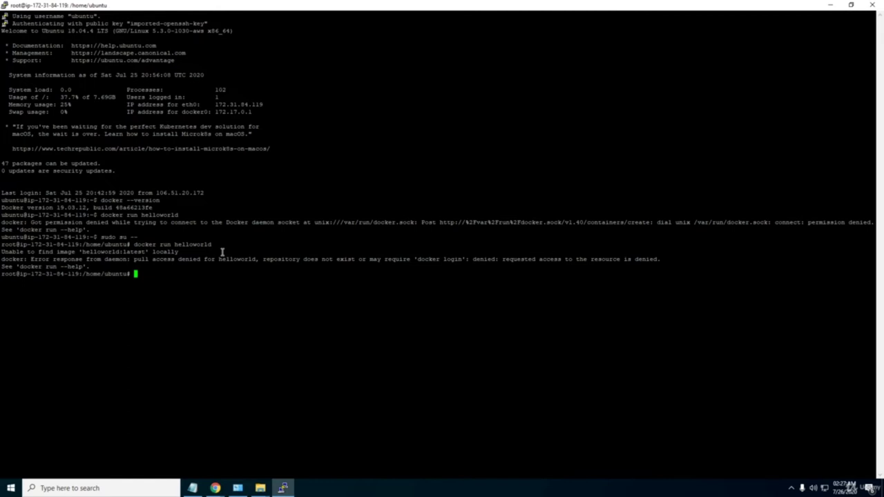
# Correct the command to docker run hello-world and get the 'Hello from Docker!' message.
pyautogui.press('Up')
pyautogui.press('Left')
pyautogui.press('Left')
pyautogui.press('Left')
pyautogui.press('Left')
pyautogui.press('Left')
pyautogui.write('-')
pyautogui.press('Return')
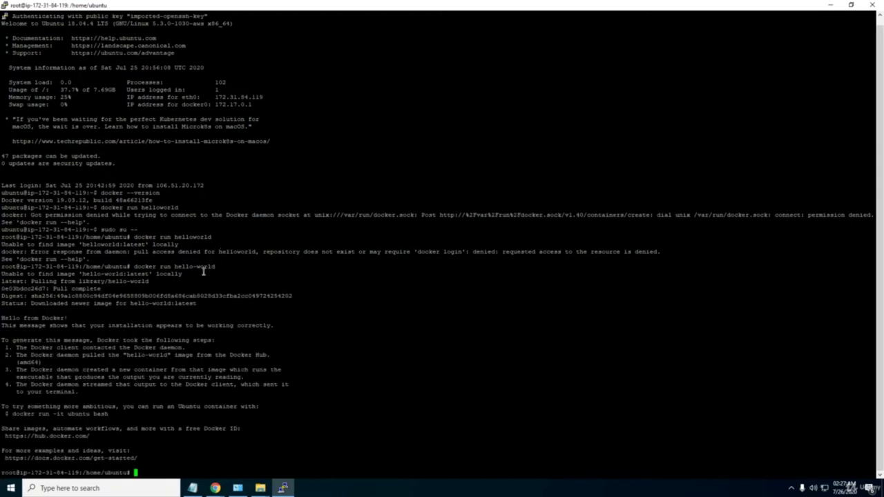
# Review the hello-world run output: the image name, the Unable to find message, Hello from Docker! and the Digest/Status lines.
pyautogui.moveTo(175, 267); pyautogui.dragTo(219, 268)
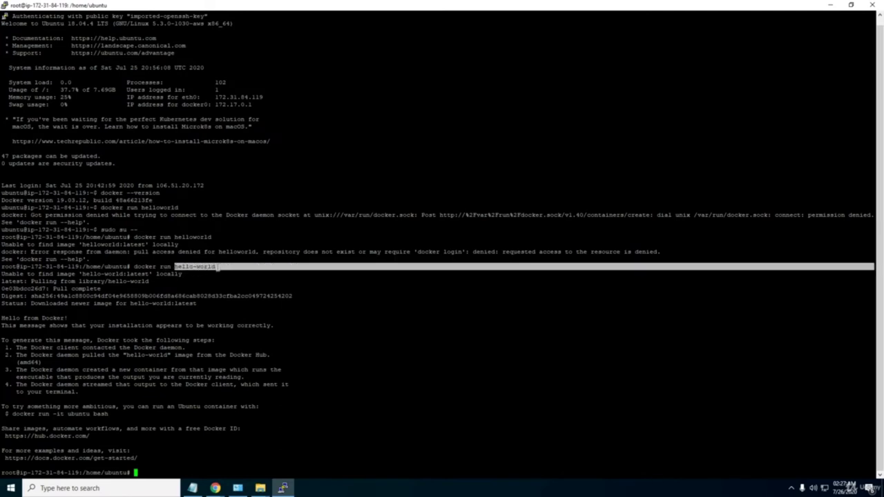
pyautogui.click(141, 276)
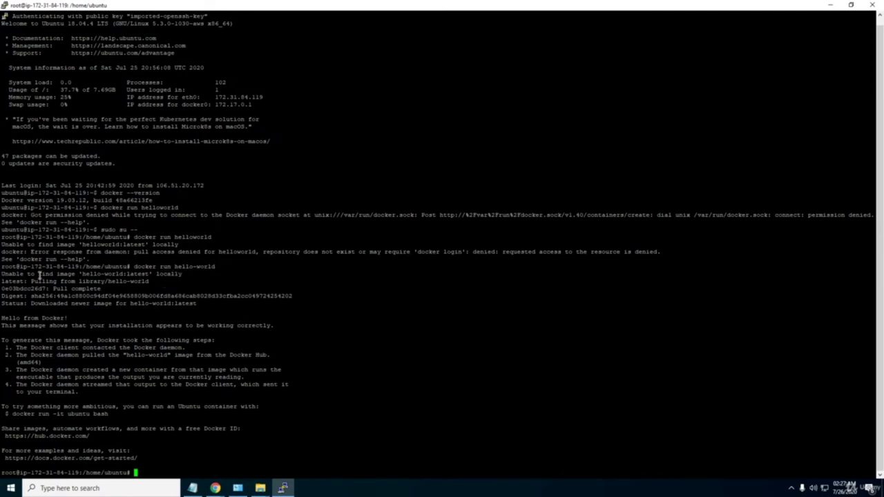
pyautogui.moveTo(3, 274); pyautogui.dragTo(171, 275)
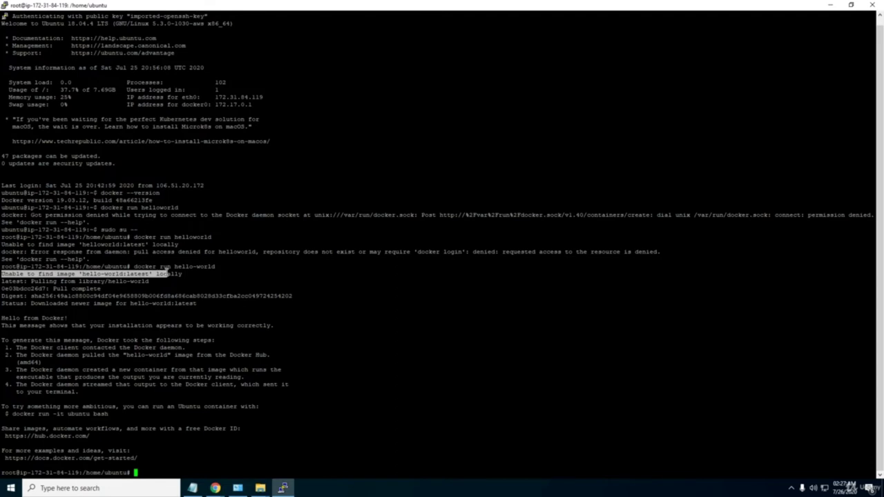
pyautogui.click(178, 273)
pyautogui.doubleClick(165, 267)
pyautogui.click(196, 267)
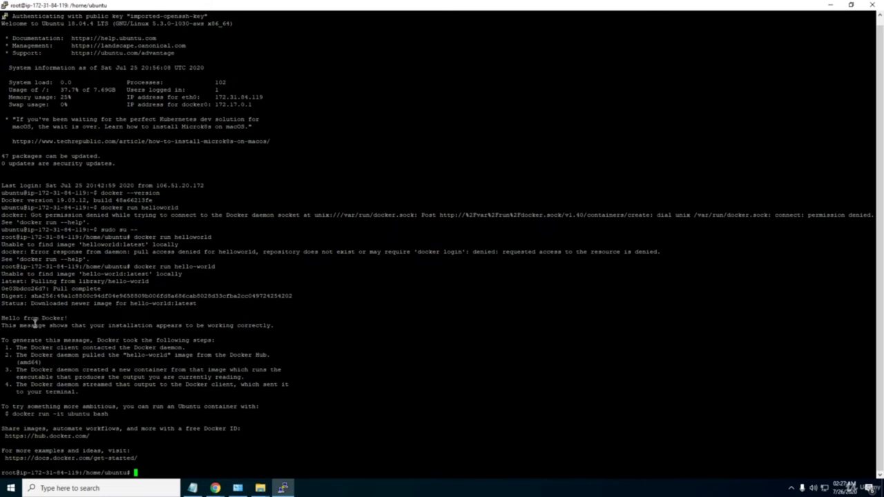
pyautogui.moveTo(21, 318); pyautogui.dragTo(92, 335)
pyautogui.click(95, 346)
pyautogui.moveTo(33, 301); pyautogui.dragTo(83, 306)
pyautogui.click(86, 320)
# List local images showing hello-world:latest at 13.3kB, rerun hello-world from history, then switch to the browser.
pyautogui.write('docker images')
pyautogui.press('Return')
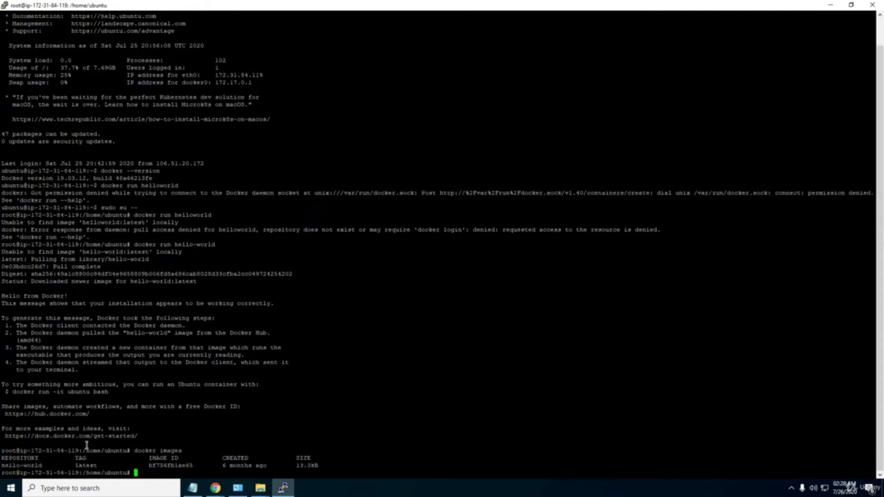
pyautogui.moveTo(42, 466); pyautogui.dragTo(1, 465)
pyautogui.click(154, 473)
pyautogui.press('Up')
pyautogui.press('Up')
pyautogui.press('Return')
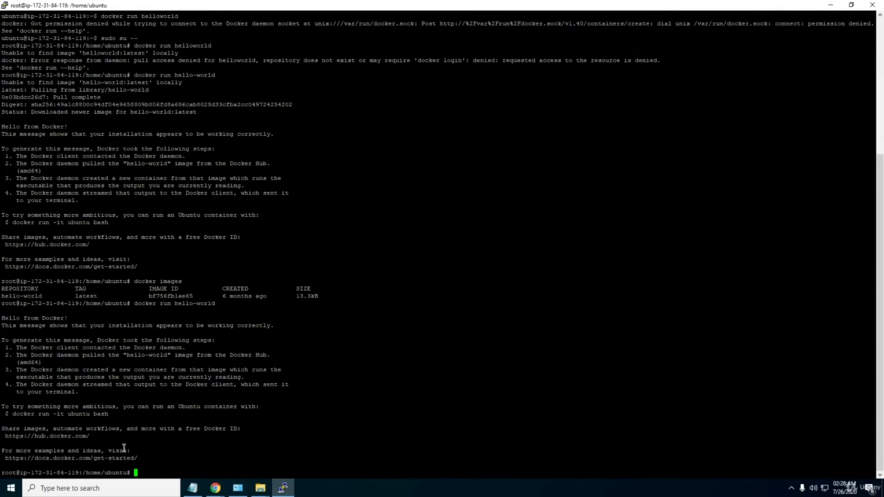
pyautogui.hotkey('alt', 'Tab')
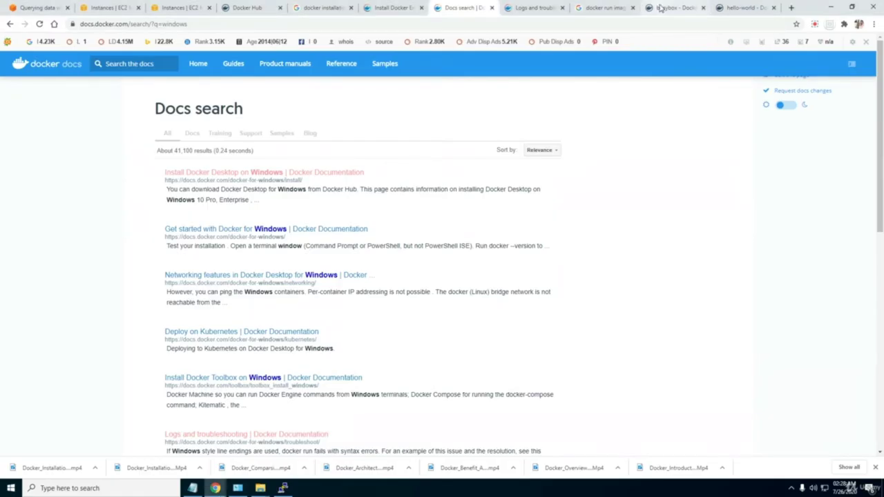
# Glance at the Docker installation notes, then scroll Docker Hub's hello-world page to its Example output and return to PuTTY.
pyautogui.click(192, 488)
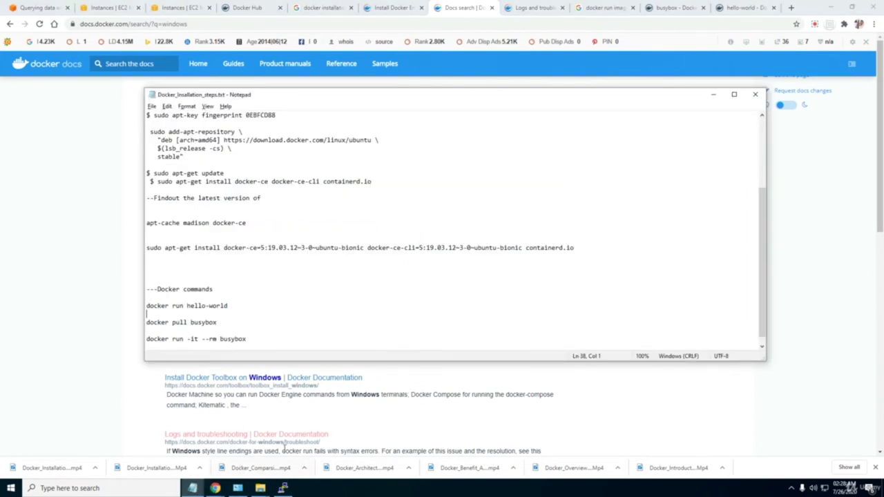
pyautogui.hotkey('alt', 'Tab')
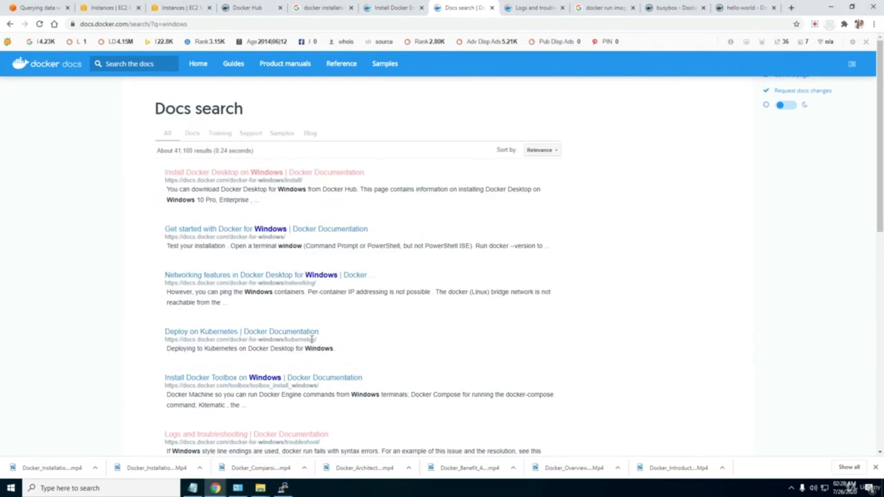
pyautogui.click(743, 7)
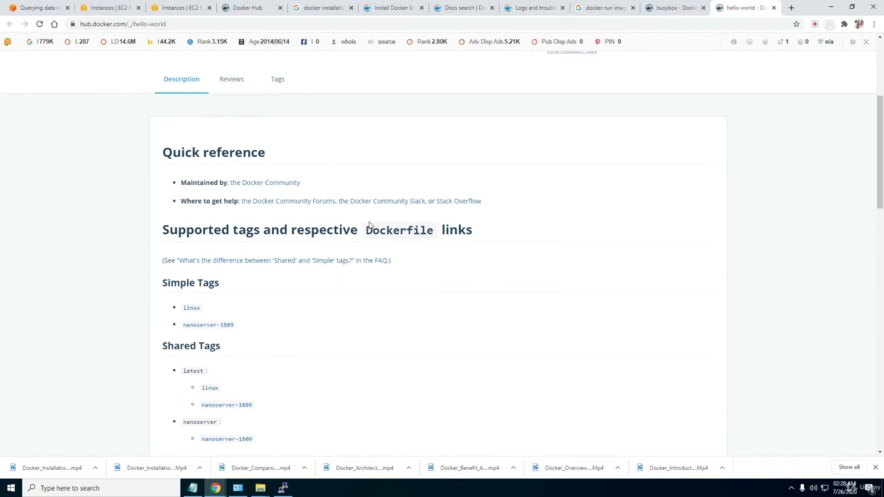
pyautogui.scroll(-3, 369, 225)
pyautogui.scroll(-3, 369, 225)
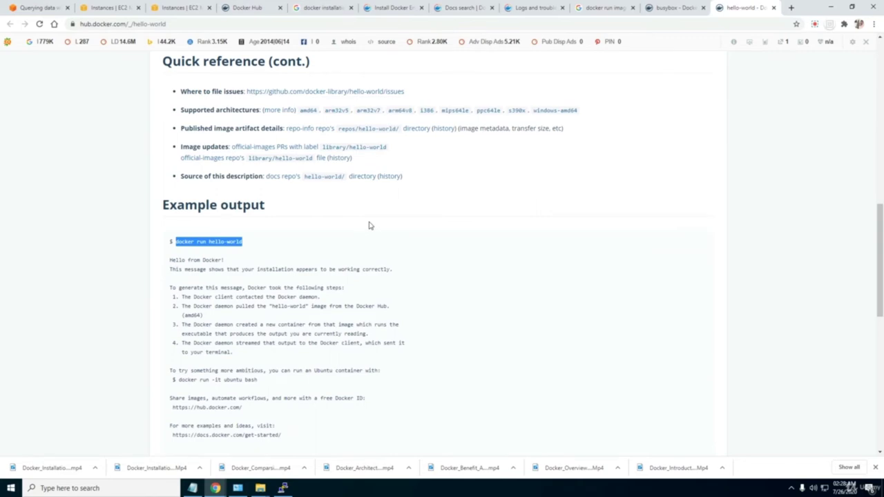
pyautogui.click(283, 487)
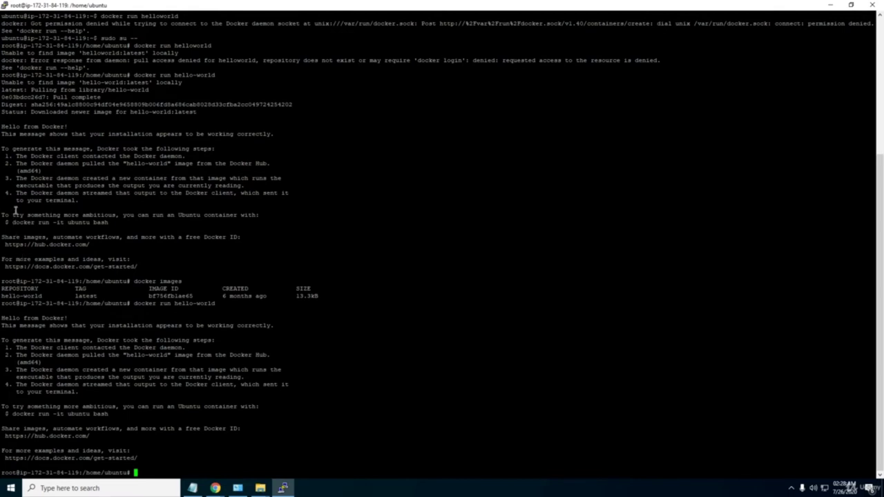
# Highlight the Hello from Docker! success message and the 'This message shows' explanation line.
pyautogui.moveTo(2, 126); pyautogui.dragTo(280, 130)
pyautogui.click(280, 130)
pyautogui.tripleClick(14, 319)
pyautogui.moveTo(74, 323); pyautogui.dragTo(103, 326)
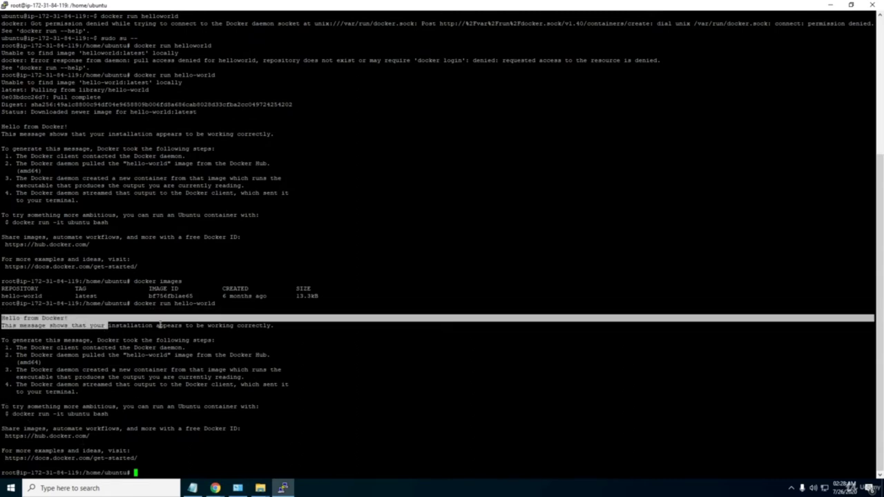
pyautogui.click(60, 316)
pyautogui.moveTo(18, 326); pyautogui.dragTo(185, 325)
pyautogui.click(44, 319)
pyautogui.click(72, 327)
pyautogui.tripleClick(202, 327)
pyautogui.click(198, 402)
pyautogui.doubleClick(140, 474)
pyautogui.click(147, 453)
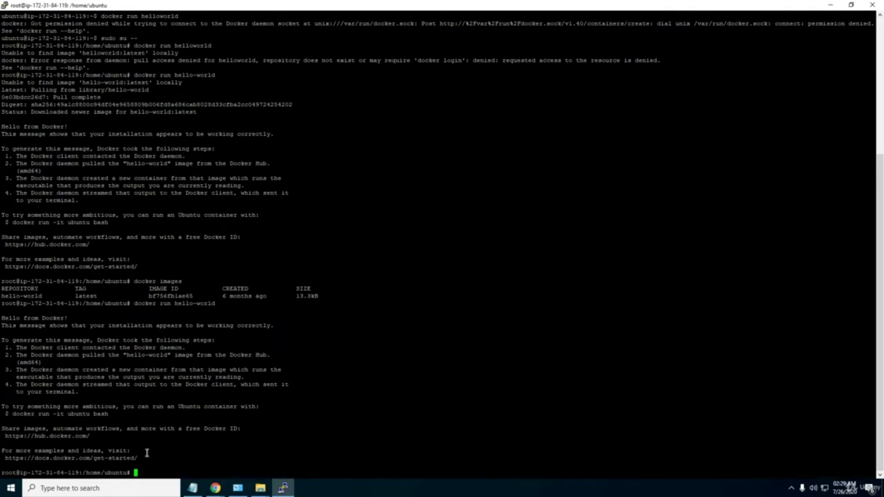
# Run docker images and inspect the hello-world row: tag latest, ID bf756fb1ae65, created 6 months ago, 13.3kB.
pyautogui.write('docker images')
pyautogui.press('Return')
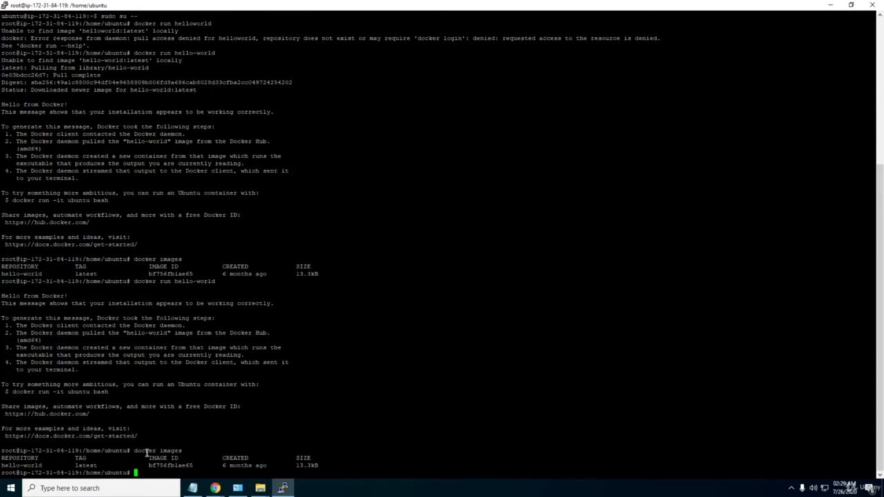
pyautogui.moveTo(3, 465); pyautogui.dragTo(44, 465)
pyautogui.doubleClick(85, 465)
pyautogui.tripleClick(80, 466)
pyautogui.doubleClick(80, 458)
pyautogui.click(81, 463)
pyautogui.doubleClick(166, 465)
pyautogui.click(215, 467)
pyautogui.moveTo(224, 466); pyautogui.dragTo(298, 465)
pyautogui.click(308, 465)
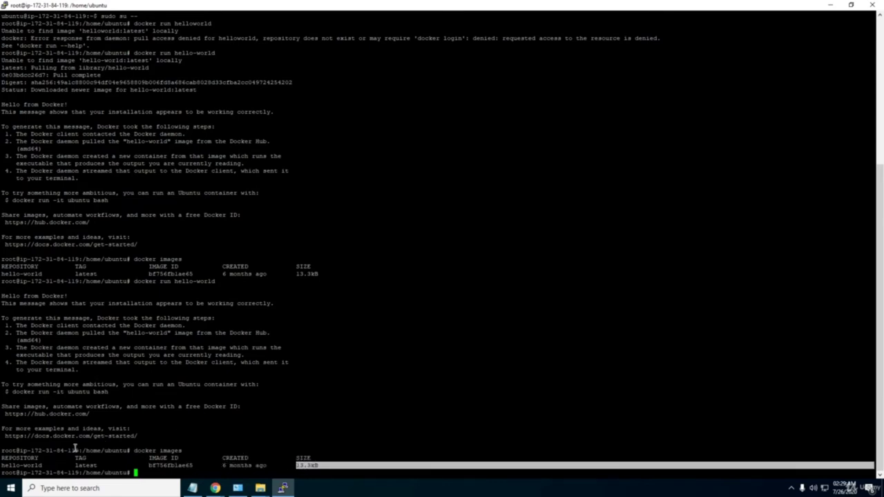
pyautogui.click(141, 473)
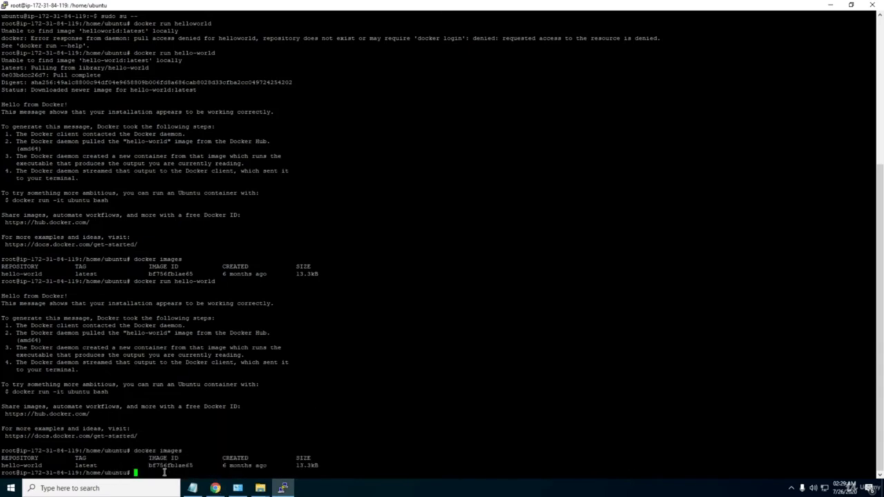
# Enter docker run -it busybox, fixing the spacing, to pull busybox:latest and reach the / # shell.
pyautogui.write('docker run')
pyautogui.press('BackSpace')
pyautogui.press('BackSpace')
pyautogui.press('BackSpace')
pyautogui.press('BackSpace')
pyautogui.write('run -it')
pyautogui.press('Left')
pyautogui.press('Left')
pyautogui.press('Left')
pyautogui.press('Left')
pyautogui.press('Left')
pyautogui.press('Left')
pyautogui.press('Left')
pyautogui.press('Left')
pyautogui.press('Left')
pyautogui.press('Left')
pyautogui.press('Left')
pyautogui.press('Right')
pyautogui.press('Right')
pyautogui.press('Right')
pyautogui.press('Right')
pyautogui.press('Right')
pyautogui.press('Right')
pyautogui.press('Right')
pyautogui.press('Right')
pyautogui.press('Right')
pyautogui.press('Right')
pyautogui.press('Right')
pyautogui.write('busybox')
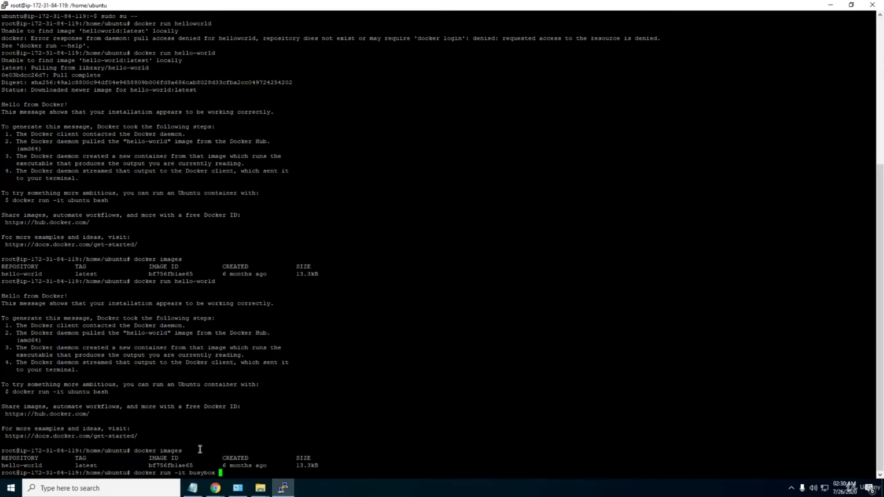
pyautogui.press('BackSpace')
pyautogui.press('Return')
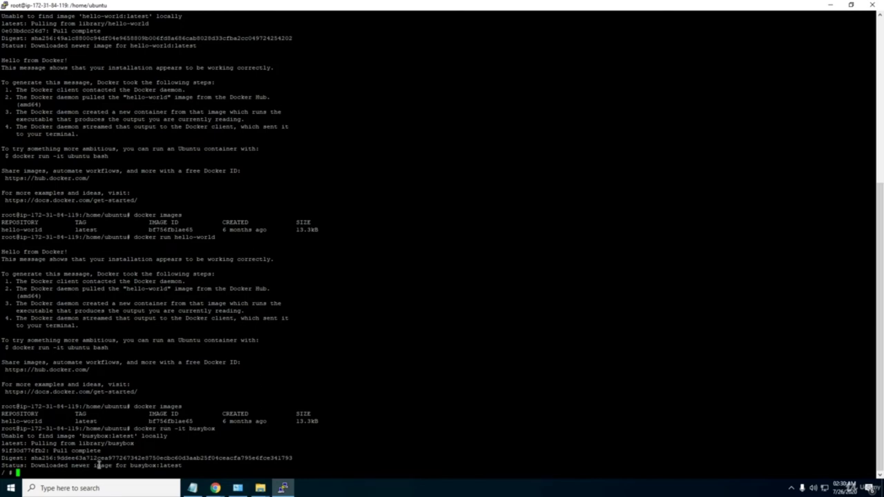
# Run pwd (showing /) and ls in the busybox shell, highlighting the listed folders bin through var.
pyautogui.moveTo(2, 472); pyautogui.dragTo(13, 472)
pyautogui.write('pwd')
pyautogui.press('Return')
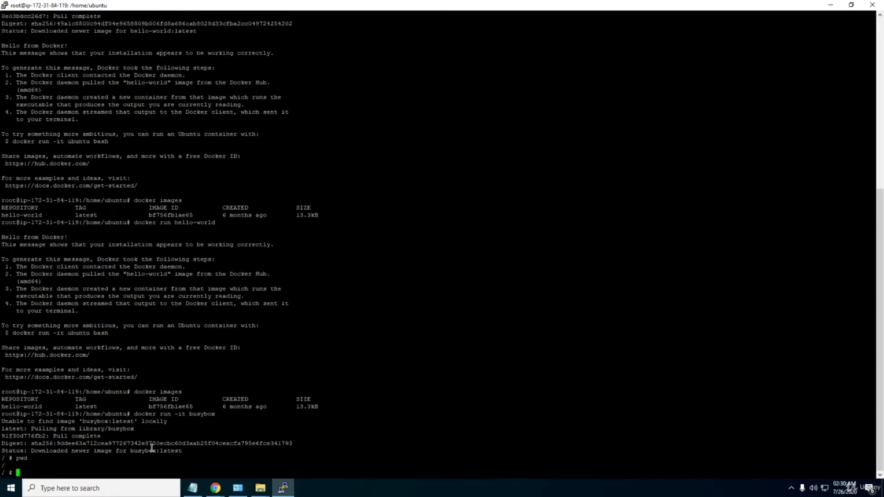
pyautogui.write('ls')
pyautogui.press('Return')
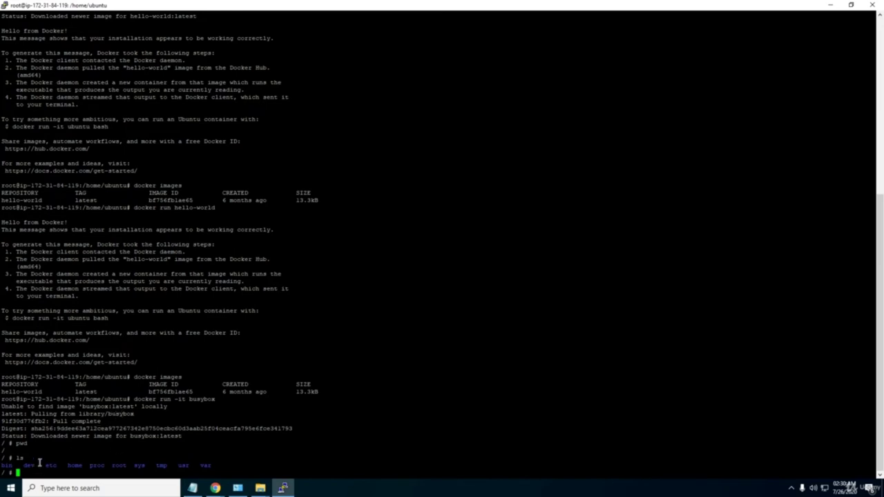
pyautogui.moveTo(2, 466); pyautogui.dragTo(213, 468)
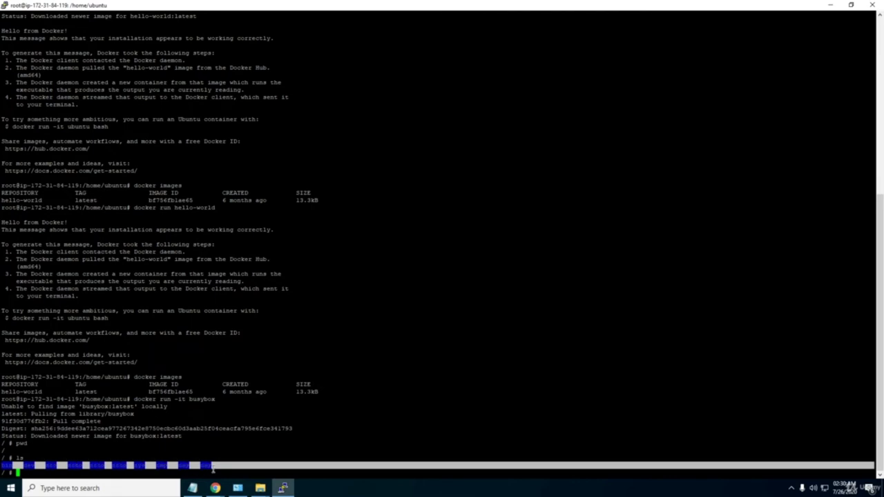
pyautogui.click(66, 465)
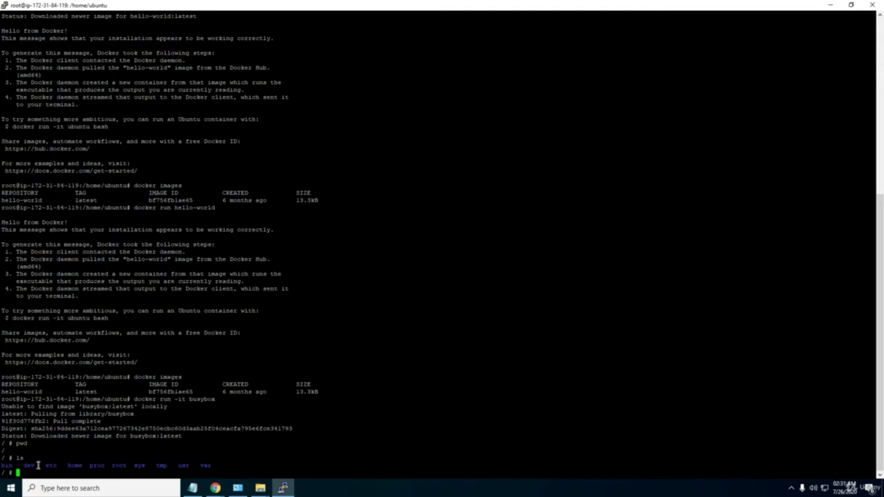
pyautogui.moveTo(216, 463); pyautogui.dragTo(1, 465)
pyautogui.click(3, 466)
# Print hi with echo, then move into /dev with cd dev and list its contents.
pyautogui.write('ech')
pyautogui.write('o he')
pyautogui.write('i"')
pyautogui.press('Return')
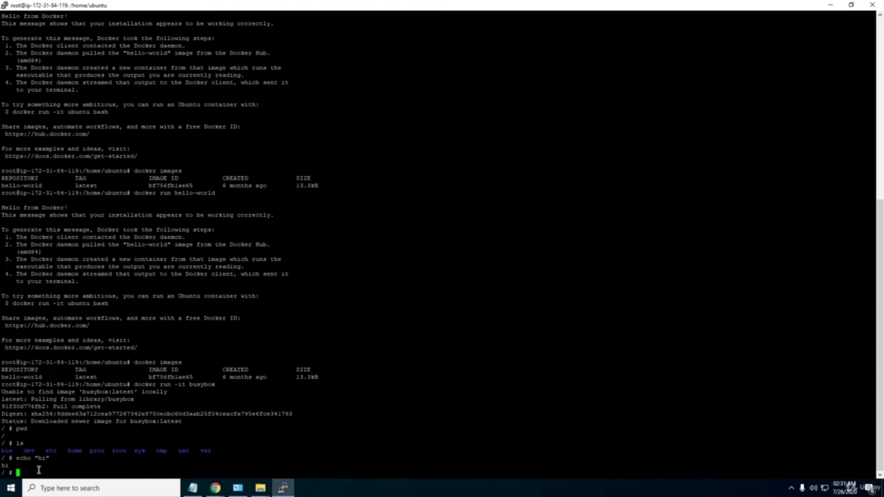
pyautogui.write('cd dev')
pyautogui.press('Return')
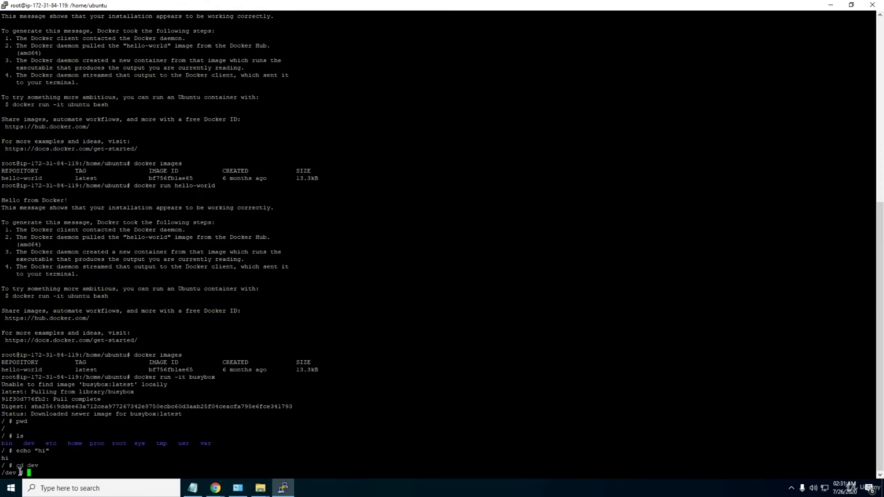
pyautogui.doubleClick(36, 474)
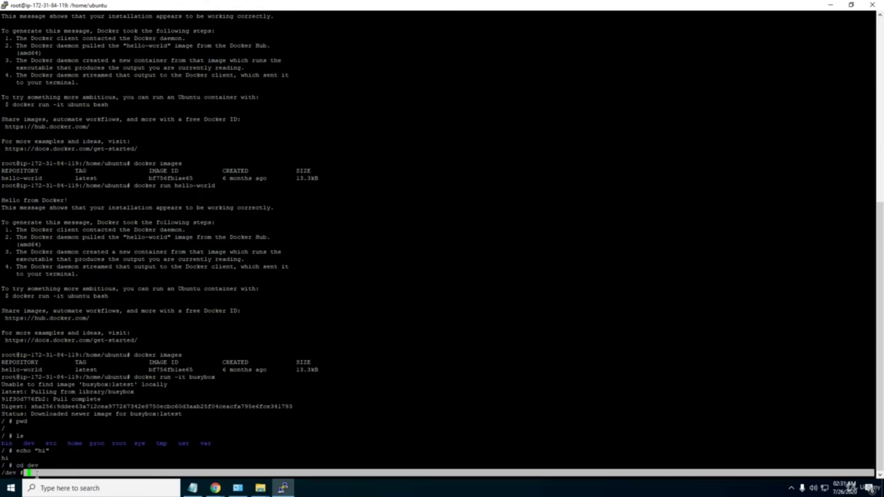
pyautogui.click(37, 473)
pyautogui.write('ls')
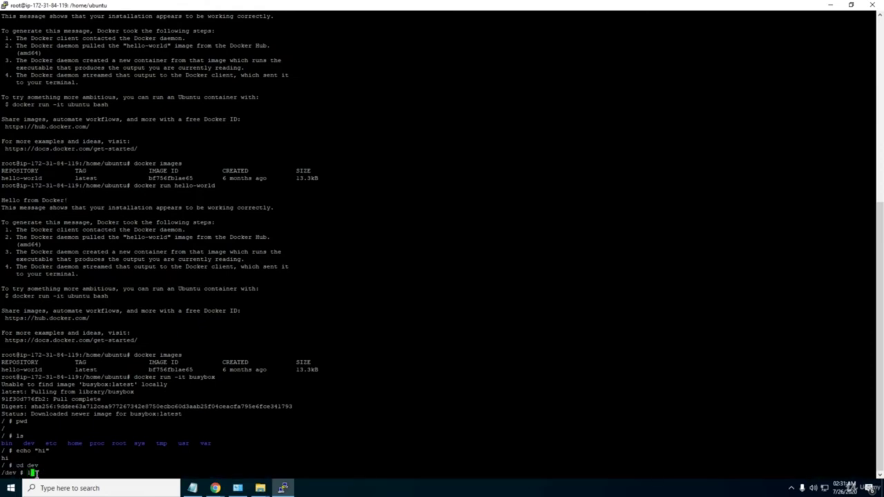
pyautogui.press('Return')
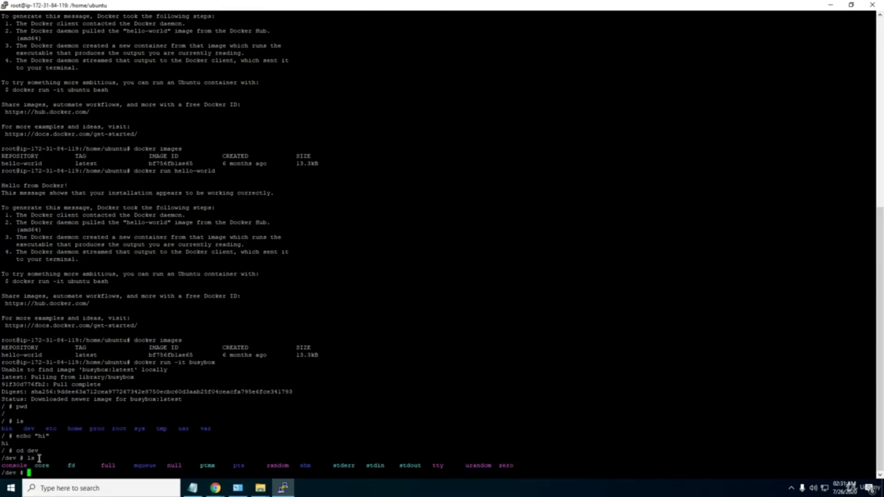
# Abort the current command line with Ctrl+C and get a fresh empty prompt.
pyautogui.moveTo(1, 457); pyautogui.dragTo(16, 458)
pyautogui.hotkey('ctrl', 'c')
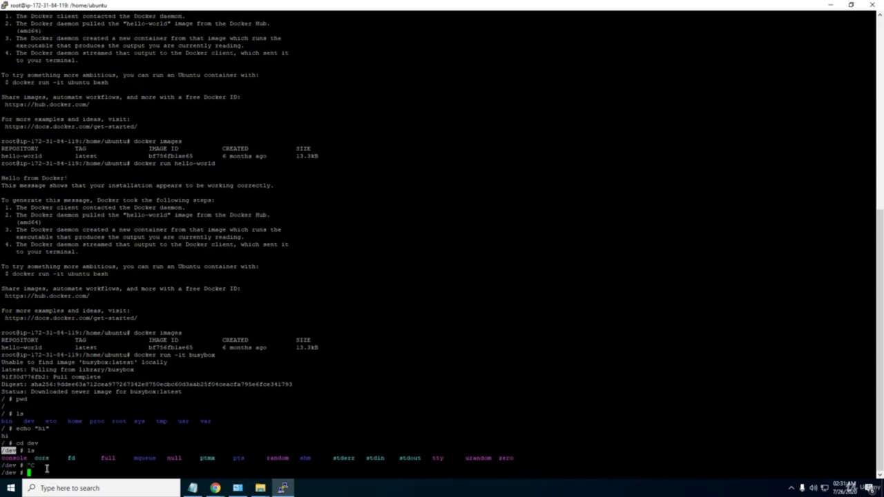
pyautogui.click(47, 469)
pyautogui.moveTo(50, 430); pyautogui.dragTo(160, 431)
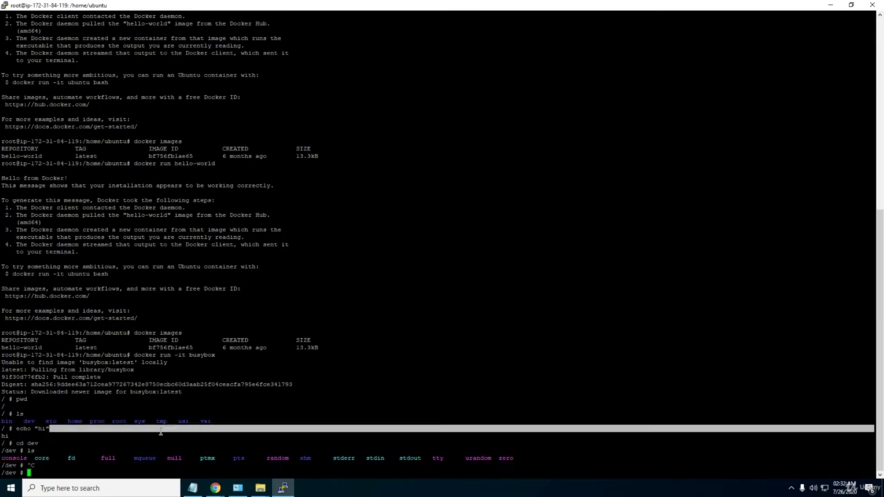
pyautogui.press('Return')
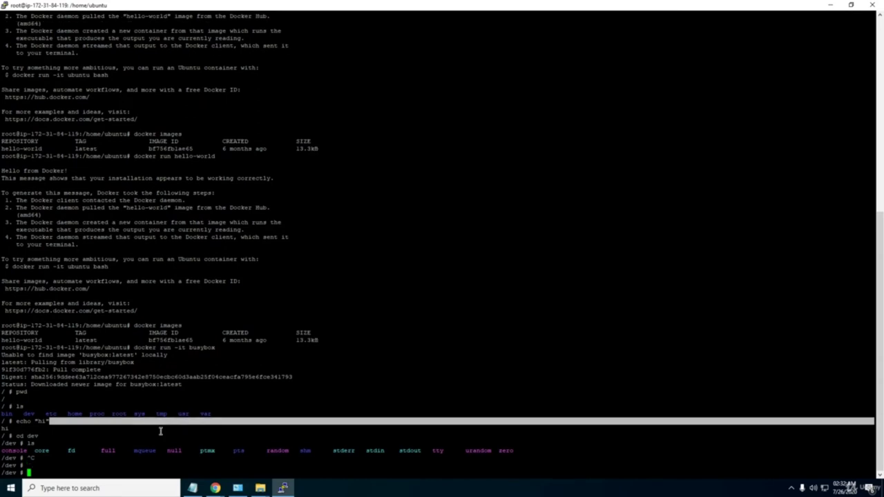
pyautogui.click(113, 450)
# Go up with cd .., exit the busybox container, and confirm pwd shows /home/ubuntu on the host.
pyautogui.write('cd ..')
pyautogui.press('Return')
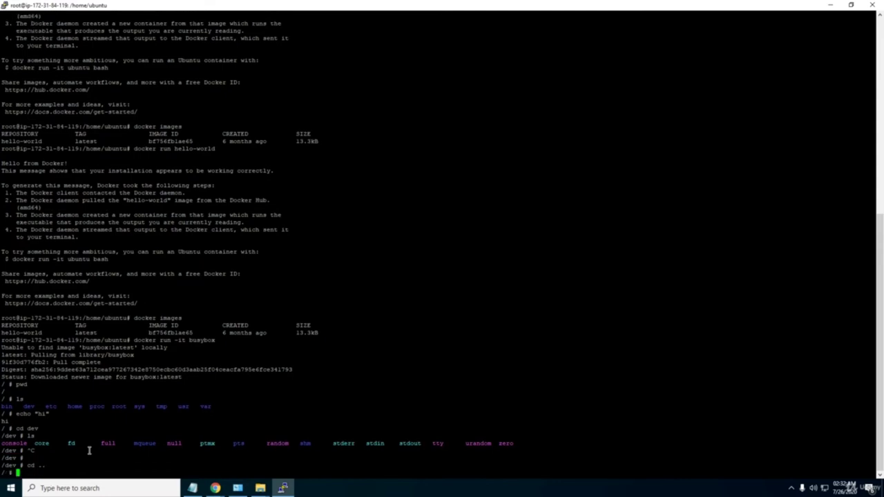
pyautogui.write('exit')
pyautogui.press('Return')
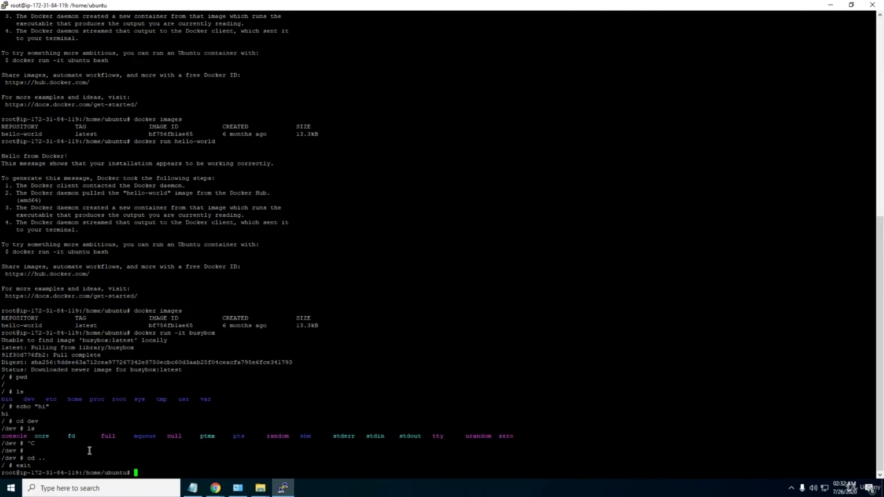
pyautogui.write('l')
pyautogui.press('BackSpace')
pyautogui.write('pwd')
pyautogui.press('Return')
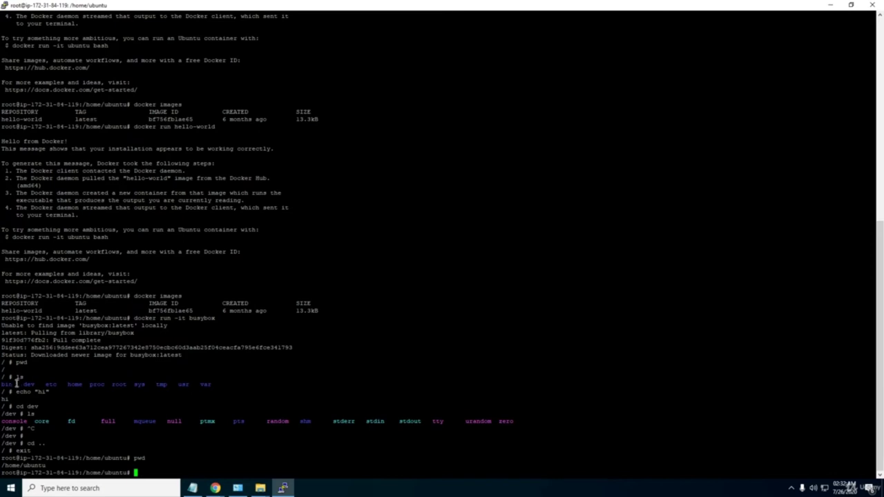
# Run docker ps, which lists no running containers, then enter docker ps -a.
pyautogui.moveTo(3, 384); pyautogui.dragTo(95, 385)
pyautogui.click(119, 392)
pyautogui.write('docker ps')
pyautogui.press('Return')
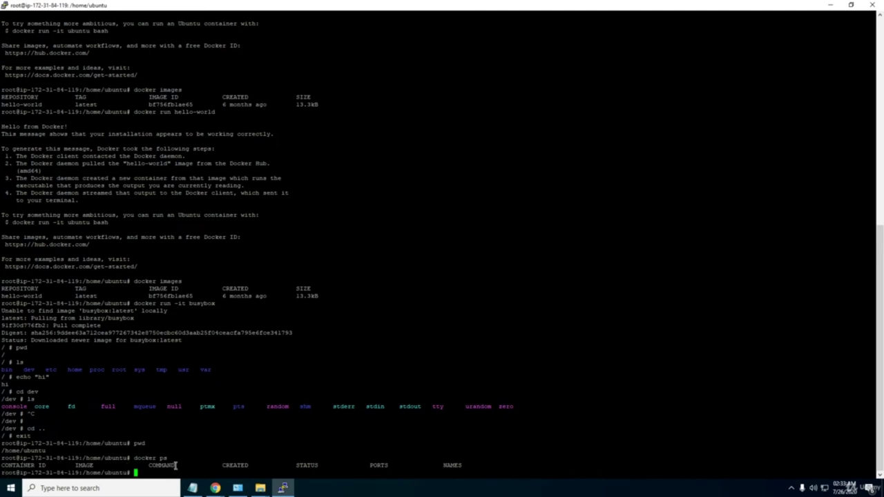
pyautogui.write('docker ps -a')
# Run docker ps -a and highlight the exited busybox container row and image name.
pyautogui.press('Return')
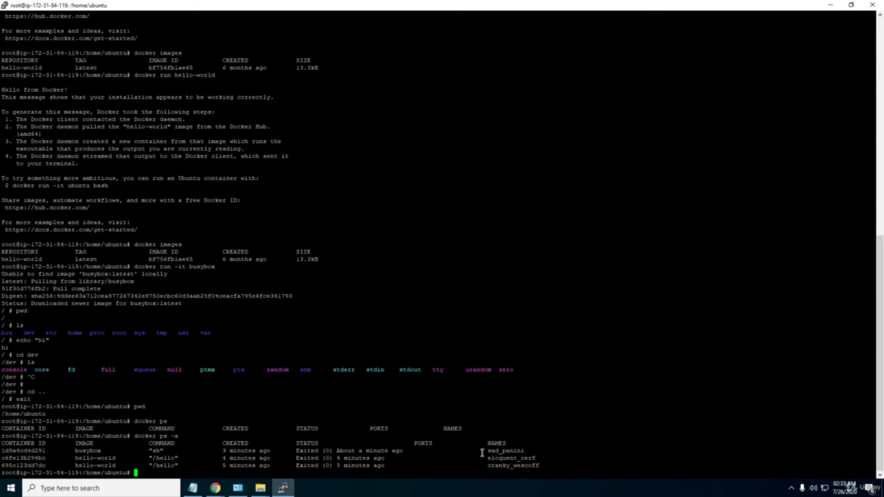
pyautogui.tripleClick(4, 453)
pyautogui.click(97, 447)
pyautogui.moveTo(73, 450); pyautogui.dragTo(98, 445)
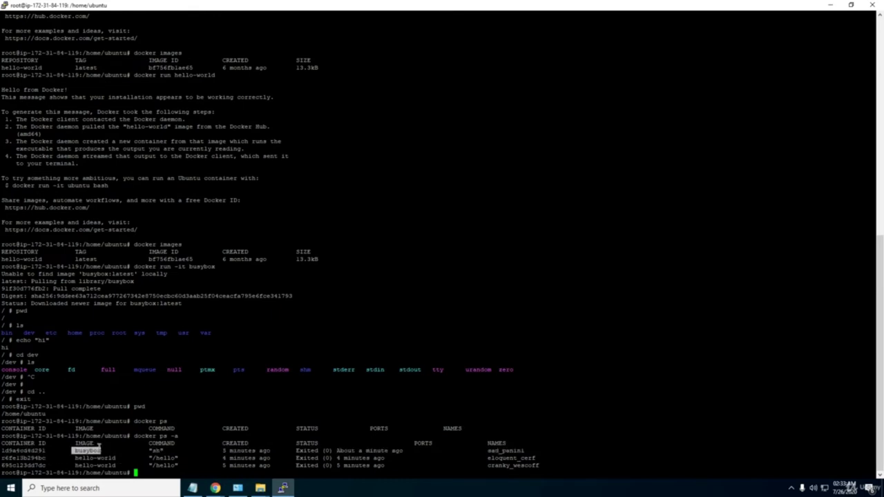
pyautogui.click(158, 449)
pyautogui.tripleClick(395, 454)
pyautogui.click(322, 452)
# Run docker run -it -d busybox --name busyboxdetach, which fails, then recall it.
pyautogui.press('Up')
pyautogui.press('Up')
pyautogui.press('Up')
pyautogui.press('Up')
pyautogui.press('Left')
pyautogui.press('Left')
pyautogui.press('Left')
pyautogui.press('Left')
pyautogui.press('Left')
pyautogui.press('Left')
pyautogui.press('Left')
pyautogui.press('Left')
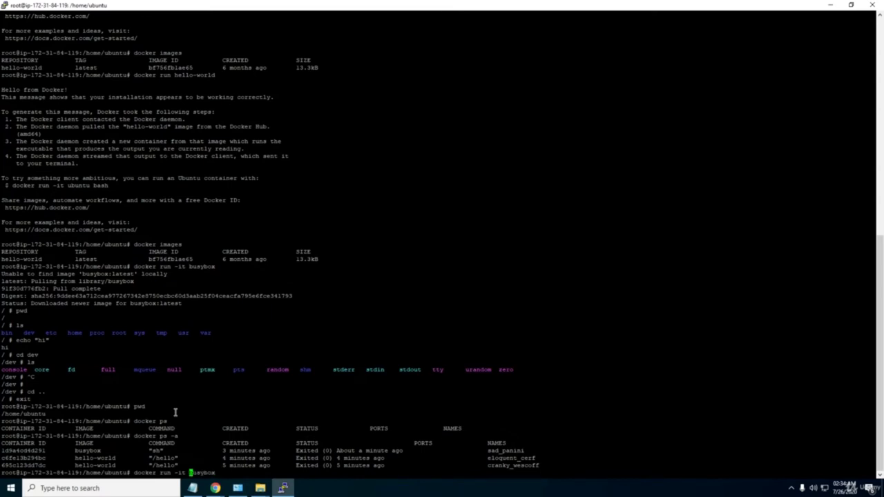
pyautogui.write('d')
pyautogui.press('BackSpace')
pyautogui.write('-d')
pyautogui.press('End')
pyautogui.write('--name busyboxde')
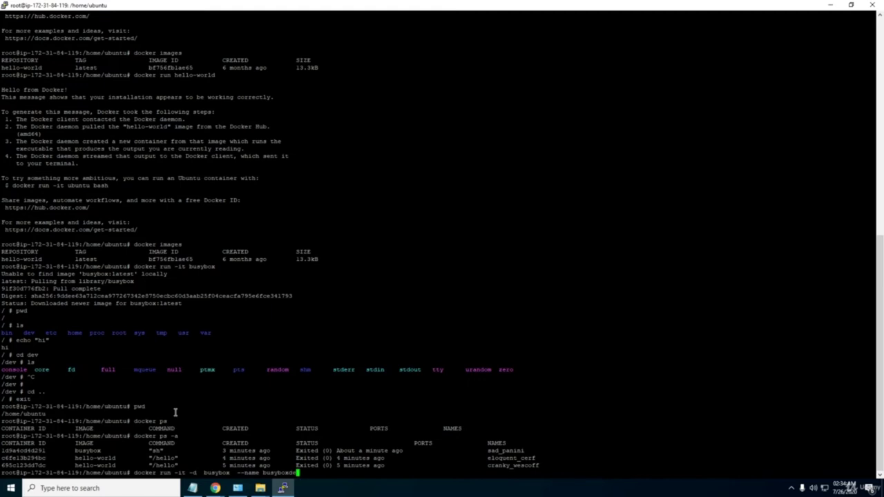
pyautogui.write('tach')
pyautogui.press('Return')
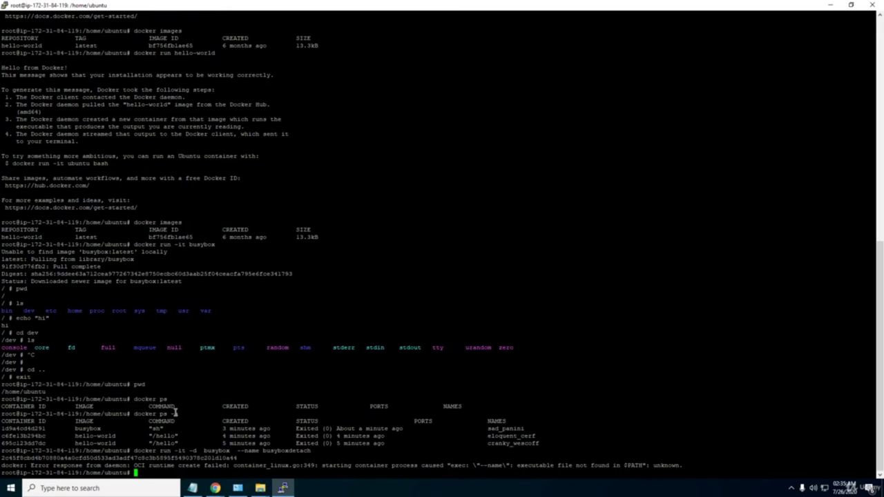
pyautogui.press('Up')
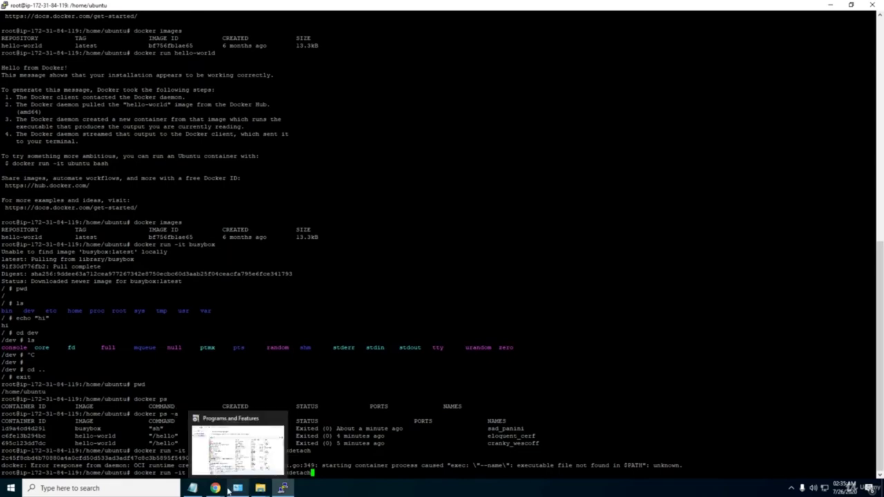
# Google 'docker run image name example' and open the Docker run reference result in a new tab.
pyautogui.moveTo(216, 489)
pyautogui.click(165, 448)
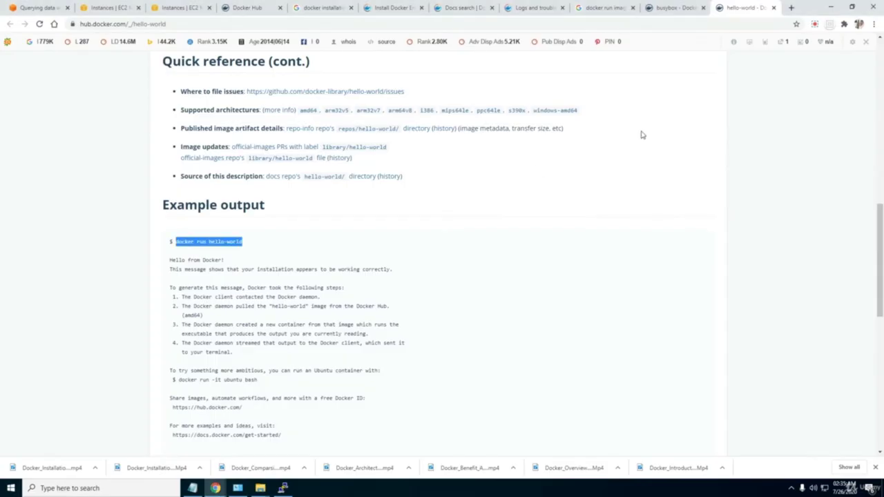
pyautogui.click(791, 8)
pyautogui.write('www.google.com')
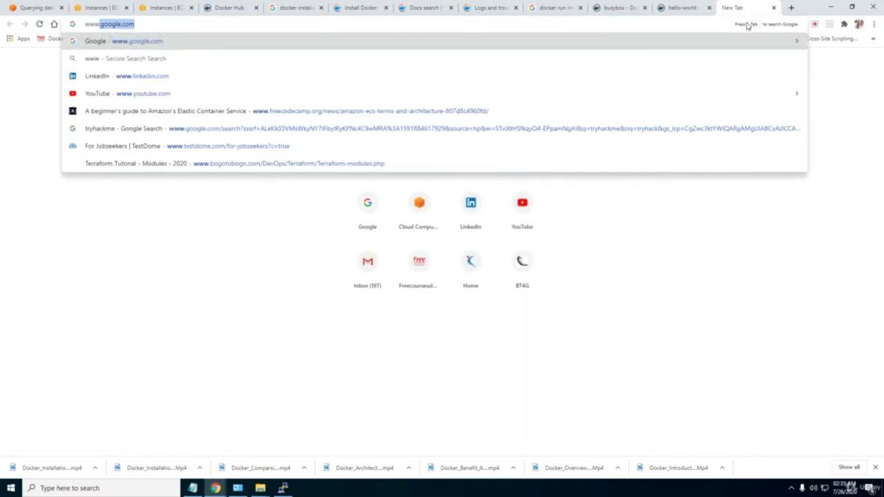
pyautogui.press('Return')
pyautogui.write('docker')
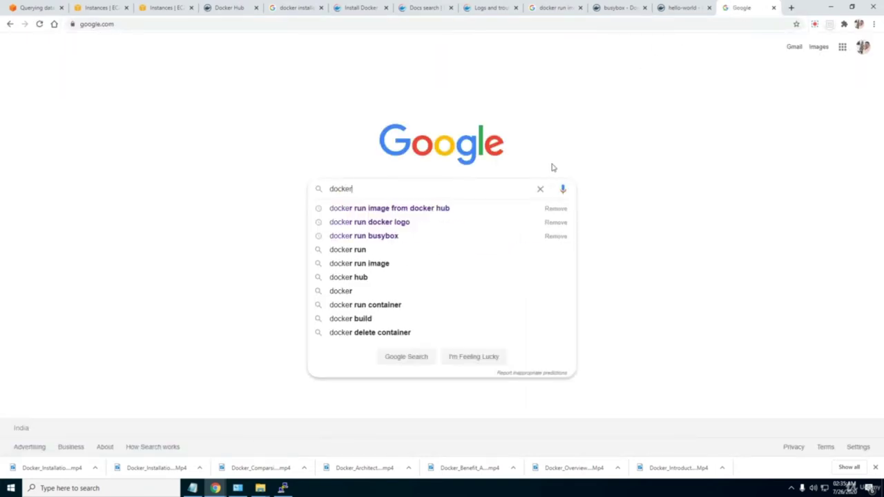
pyautogui.write(' run imag')
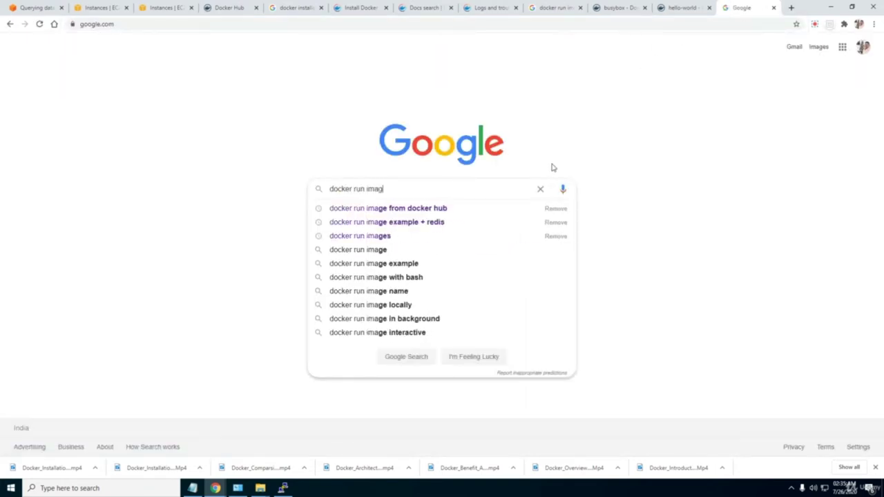
pyautogui.write('e name')
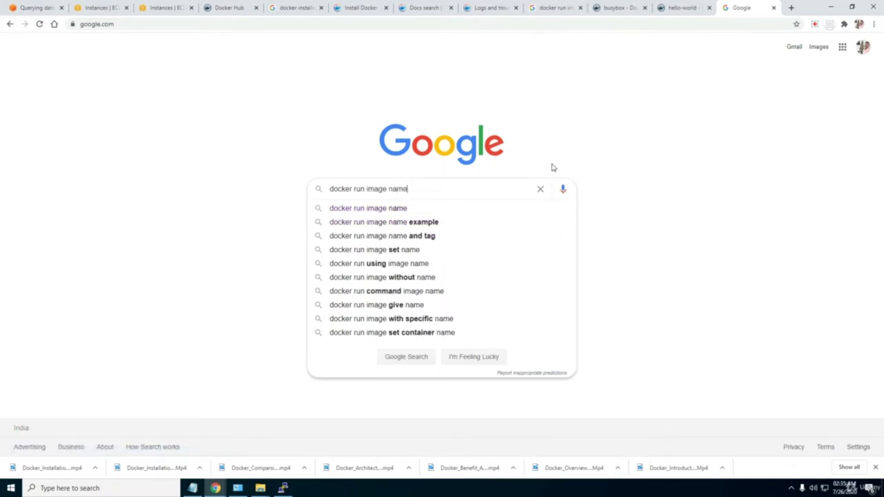
pyautogui.click(470, 224)
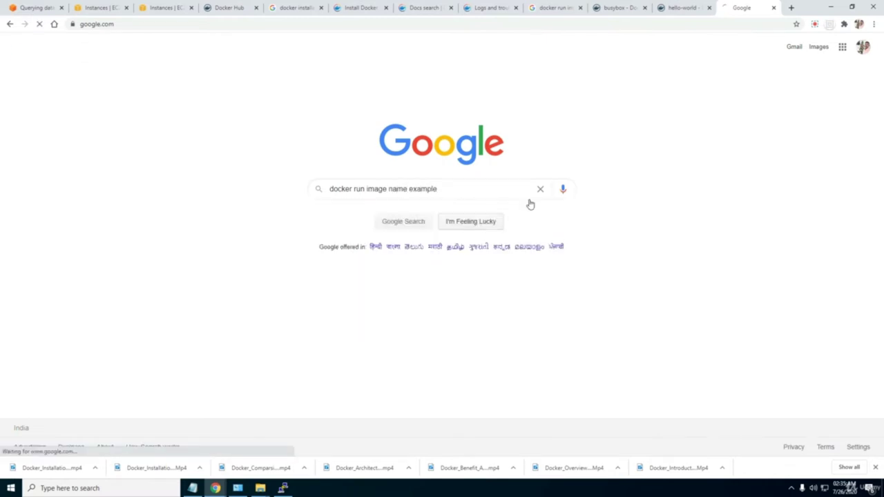
pyautogui.rightClick(195, 136)
pyautogui.click(221, 144)
# On the Docker run reference page, find 'name' and jump to the Name (--name) section.
pyautogui.click(749, 8)
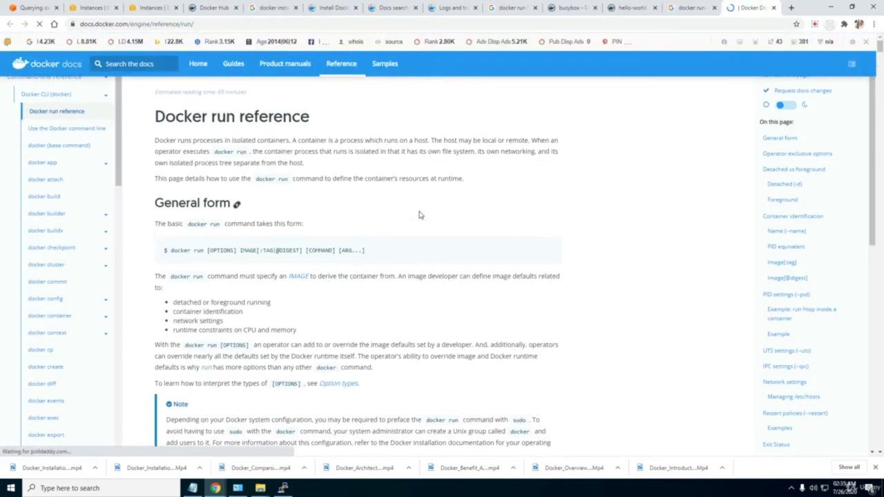
pyautogui.scroll(-2, 419, 215)
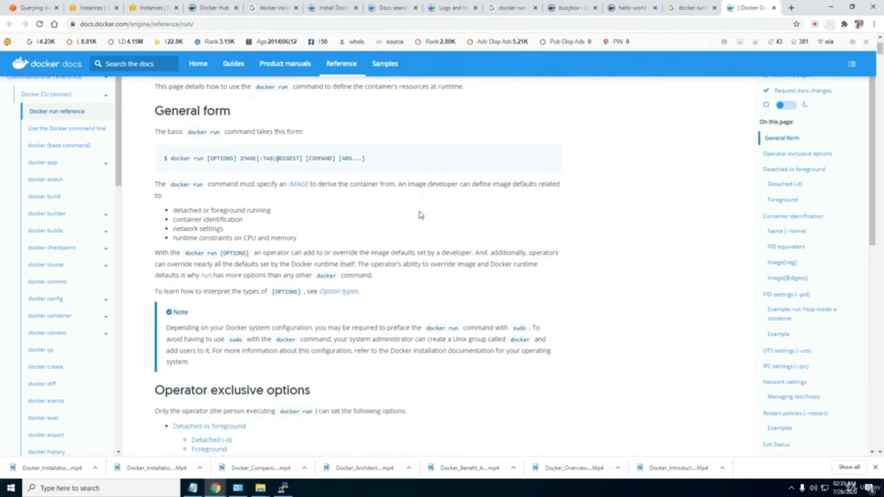
pyautogui.scroll(-5, 419, 214)
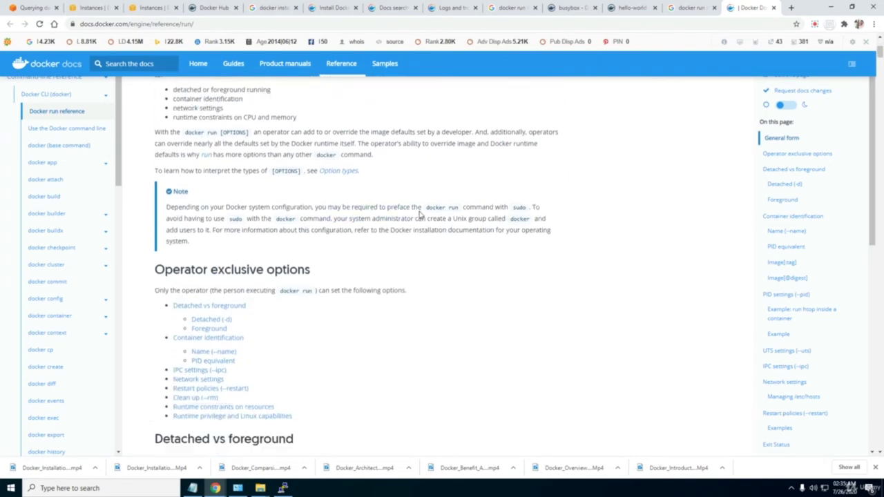
pyautogui.hotkey('ctrl', 'f')
pyautogui.write('arme')
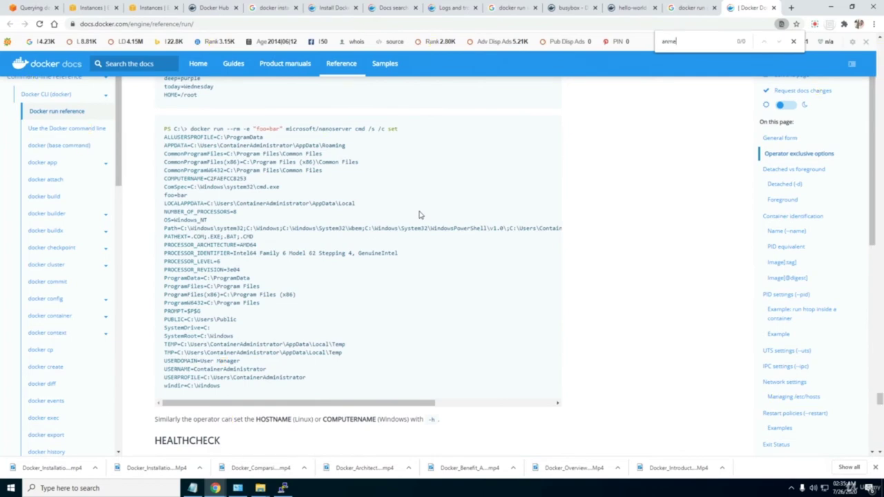
pyautogui.press('BackSpace')
pyautogui.press('BackSpace')
pyautogui.press('BackSpace')
pyautogui.write('name')
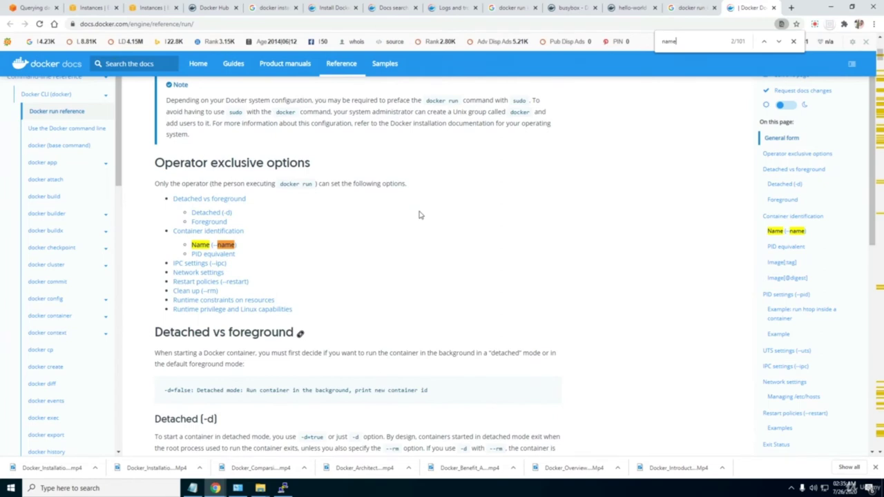
pyautogui.click(200, 246)
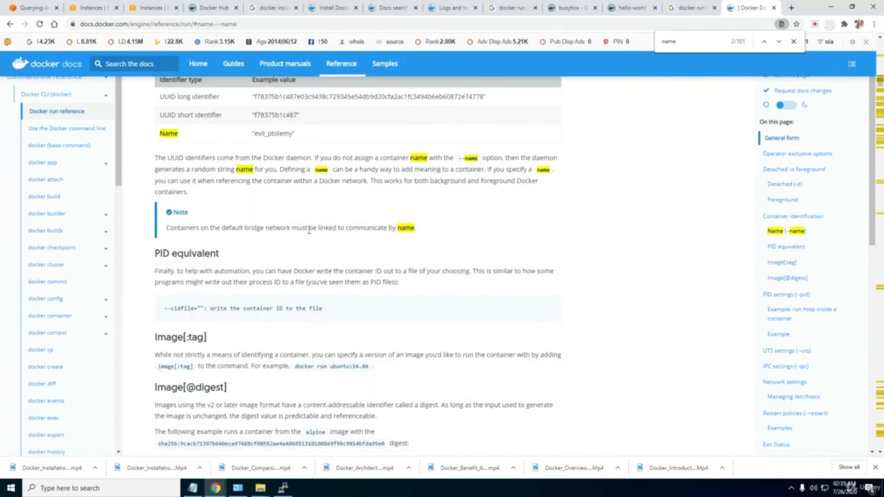
# Highlight --name my-redis in the redis example, close the search, and return to the page top.
pyautogui.scroll(-3, 309, 230)
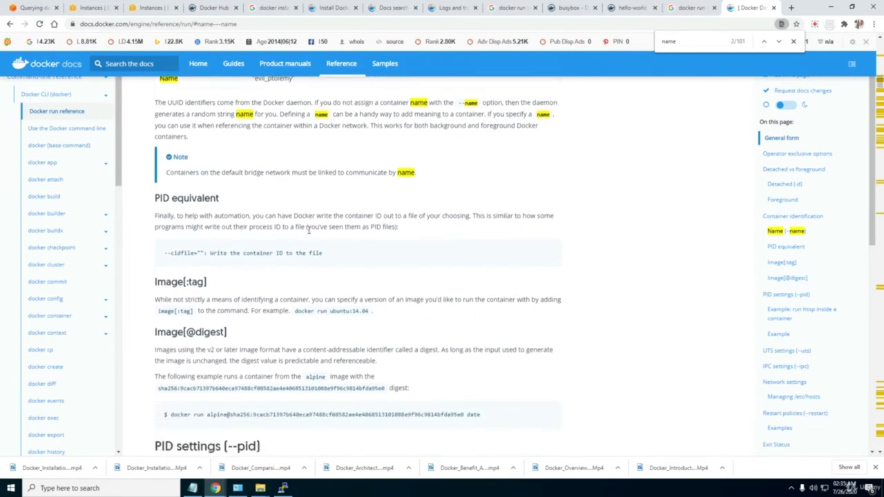
pyautogui.scroll(-4, 309, 233)
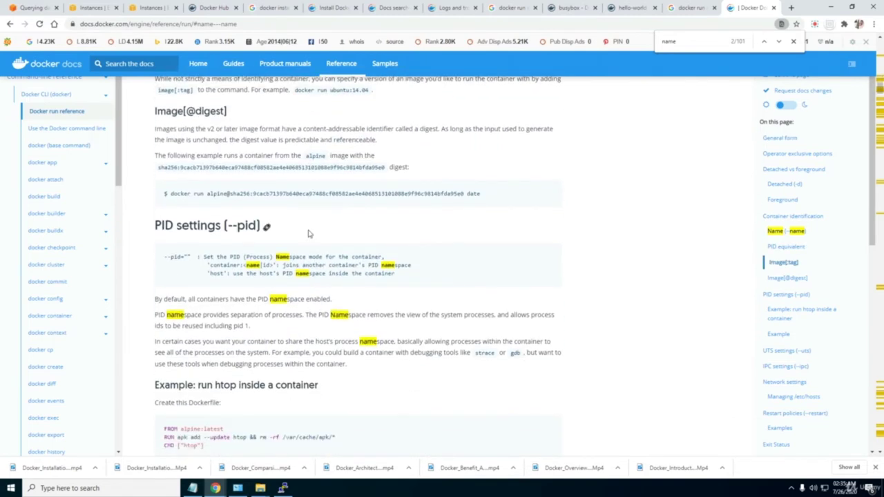
pyautogui.scroll(-1, 308, 233)
pyautogui.scroll(-4, 309, 230)
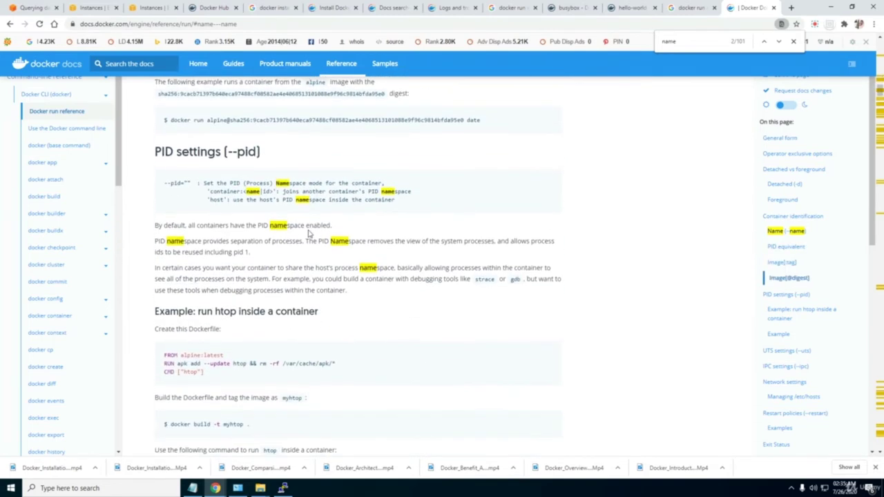
pyautogui.scroll(-4, 309, 233)
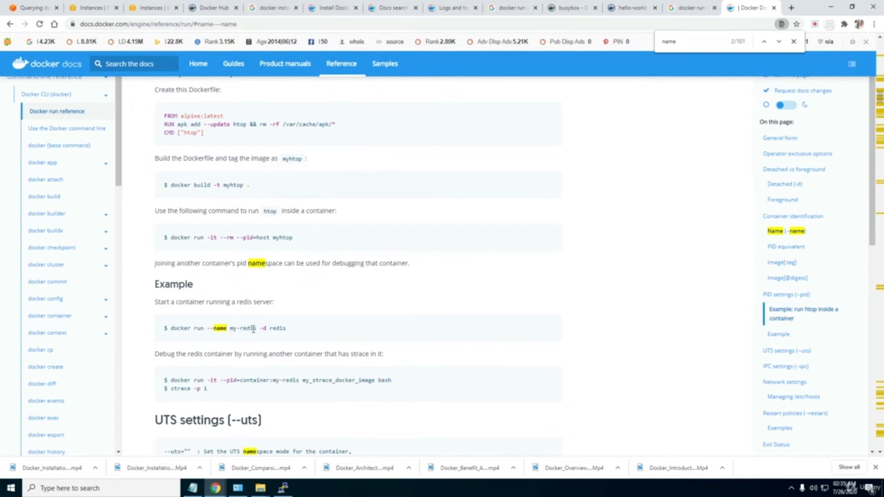
pyautogui.moveTo(256, 329); pyautogui.dragTo(206, 329)
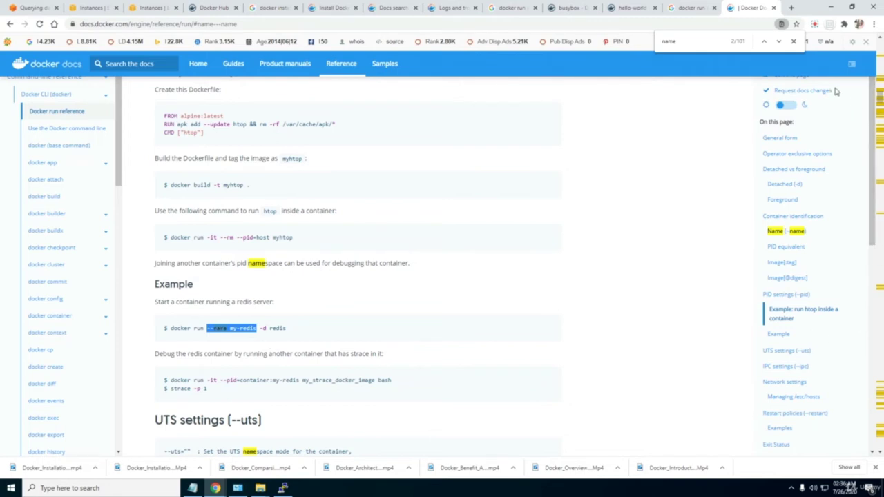
pyautogui.click(794, 42)
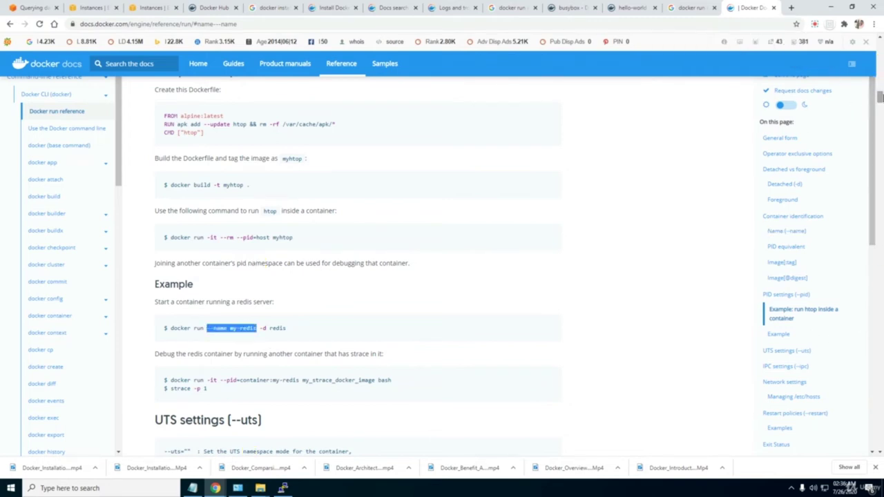
pyautogui.moveTo(880, 97); pyautogui.dragTo(881, 44)
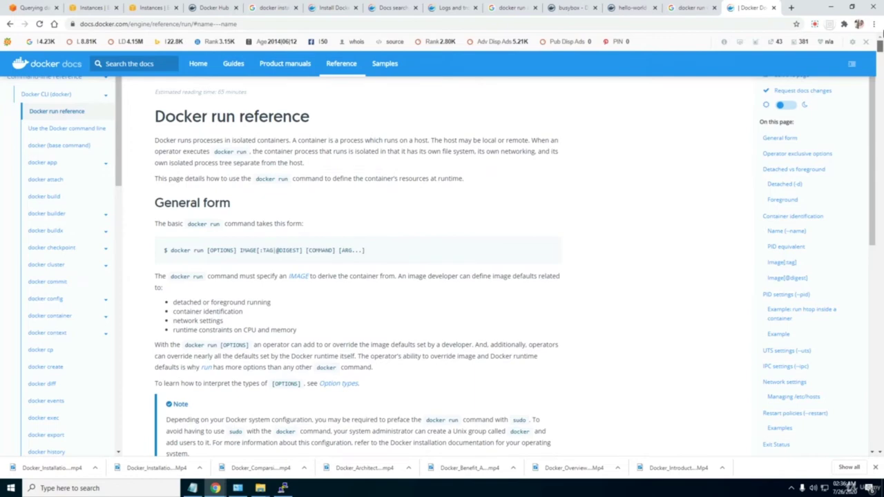
pyautogui.scroll(-4, 881, 42)
pyautogui.scroll(4, 881, 43)
# Move the name option before the image and run docker run --name busyboxdetach -it -d busybox.
pyautogui.hotkey('alt', 'Tab')
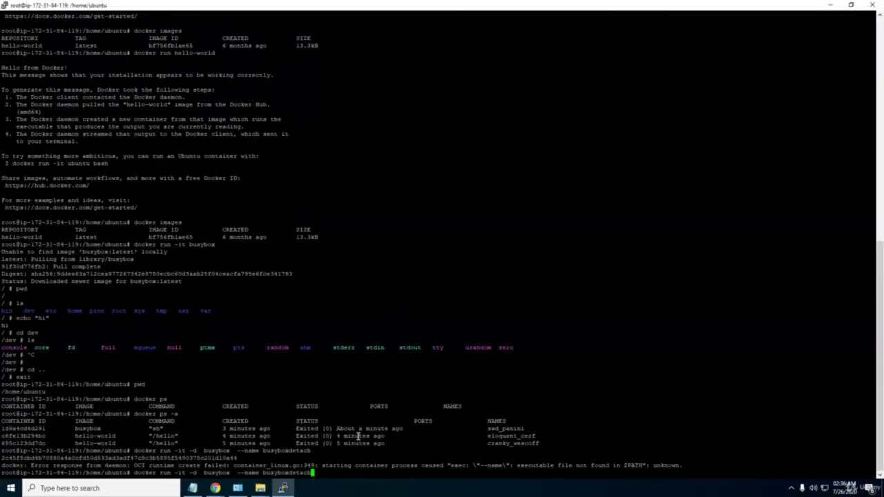
pyautogui.press('BackSpace')
pyautogui.press('BackSpace')
pyautogui.press('BackSpace')
pyautogui.press('BackSpace')
pyautogui.press('BackSpace')
pyautogui.press('BackSpace')
pyautogui.press('BackSpace')
pyautogui.press('BackSpace')
pyautogui.press('BackSpace')
pyautogui.press('BackSpace')
pyautogui.press('BackSpace')
pyautogui.press('BackSpace')
pyautogui.press('BackSpace')
pyautogui.press('BackSpace')
pyautogui.press('BackSpace')
pyautogui.press('BackSpace')
pyautogui.press('BackSpace')
pyautogui.press('BackSpace')
pyautogui.press('BackSpace')
pyautogui.press('BackSpace')
pyautogui.press('Left')
pyautogui.press('Left')
pyautogui.press('Left')
pyautogui.press('Left')
pyautogui.press('Left')
pyautogui.press('Left')
pyautogui.press('Left')
pyautogui.press('Left')
pyautogui.press('Left')
pyautogui.press('Left')
pyautogui.press('Left')
pyautogui.press('Left')
pyautogui.press('Left')
pyautogui.press('Left')
pyautogui.press('Left')
pyautogui.press('Left')
pyautogui.write('--na')
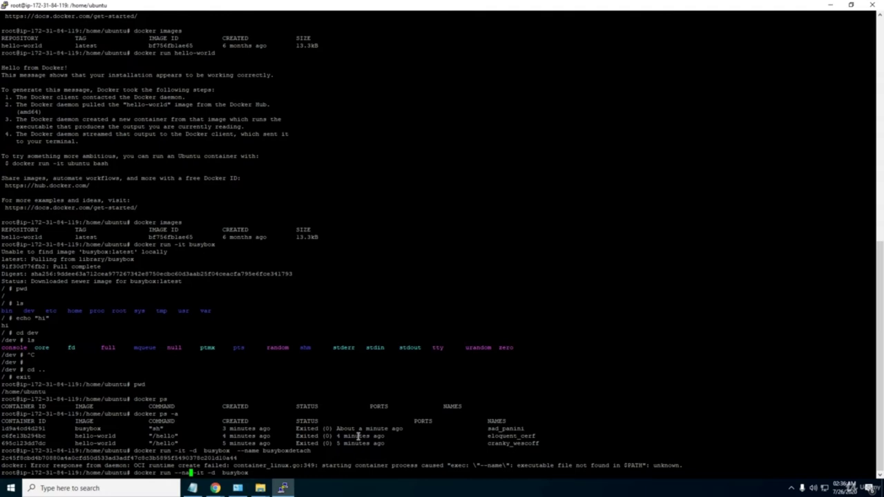
pyautogui.write('me busybox detach')
pyautogui.press('End')
pyautogui.press('Return')
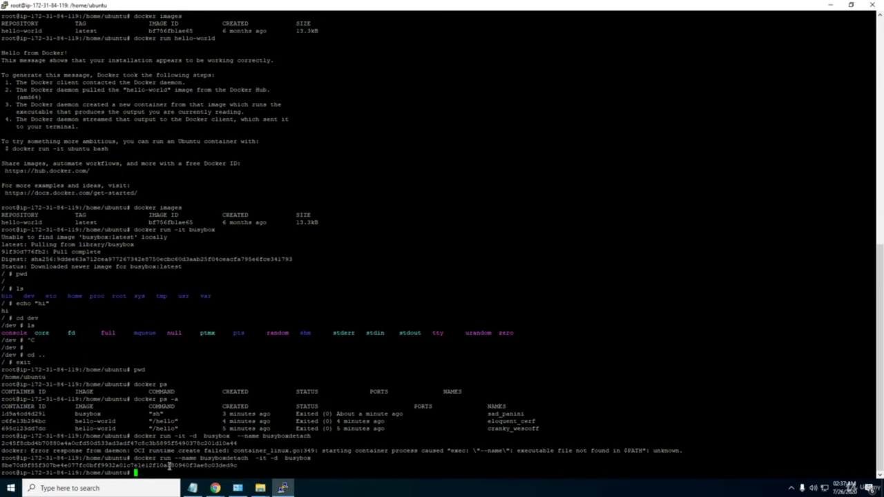
# Run docker ps and highlight the busyboxdetach container name, up 43 seconds.
pyautogui.write('d')
pyautogui.press('BackSpace')
pyautogui.write('docker ps')
pyautogui.press('Return')
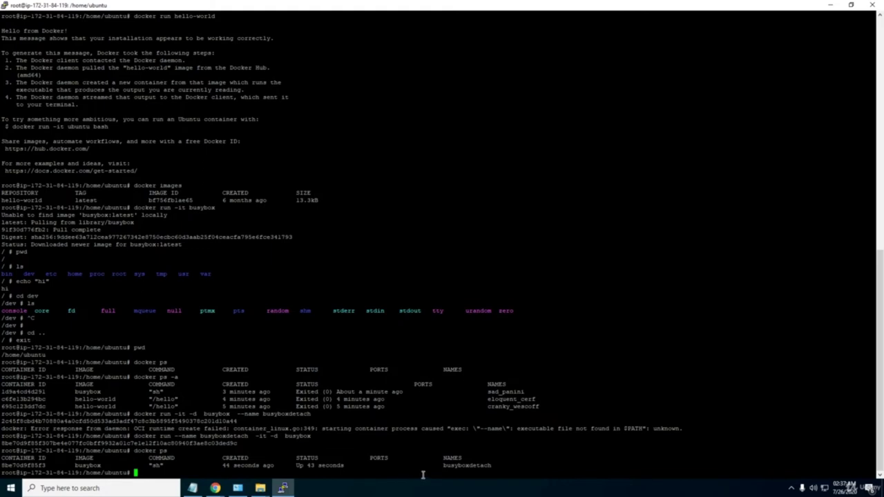
pyautogui.moveTo(445, 467); pyautogui.dragTo(490, 469)
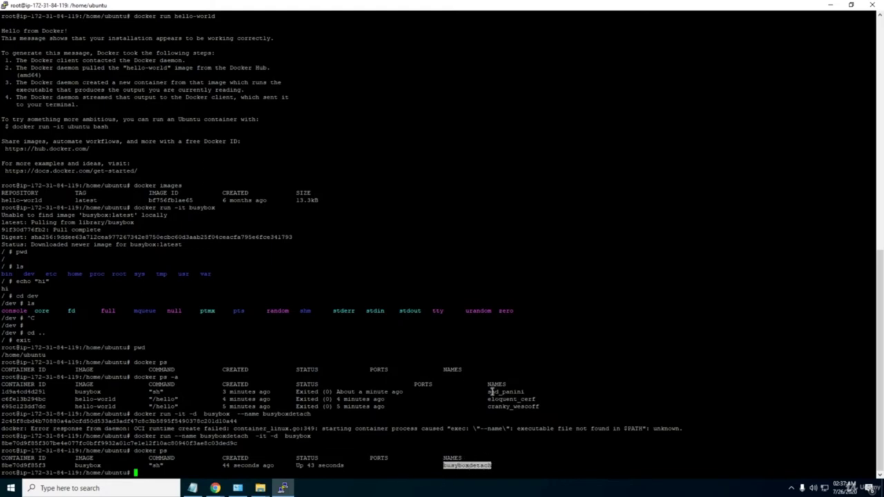
pyautogui.moveTo(488, 391); pyautogui.dragTo(522, 391)
pyautogui.moveTo(442, 467); pyautogui.dragTo(492, 466)
pyautogui.click(148, 472)
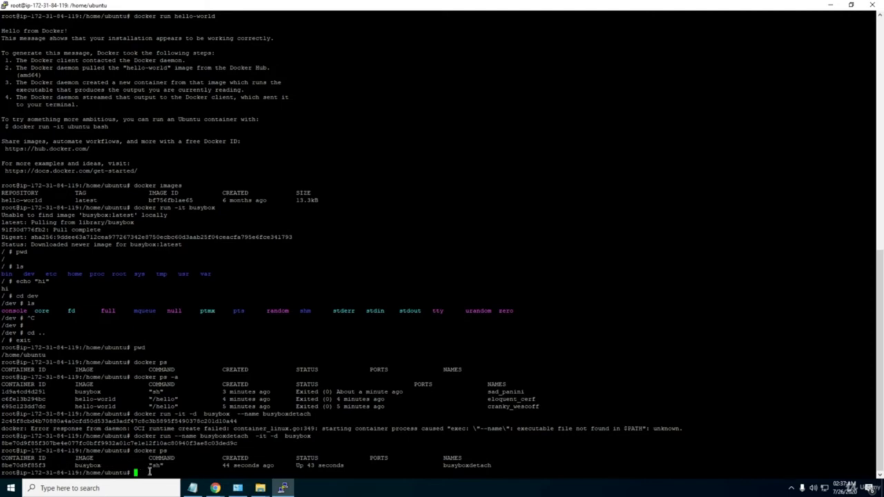
# Run pwd inside container 8be70d9f85f3 with docker exec, pasting the copied container ID.
pyautogui.write('docker exec')
pyautogui.doubleClick(25, 466)
pyautogui.rightClick(25, 466)
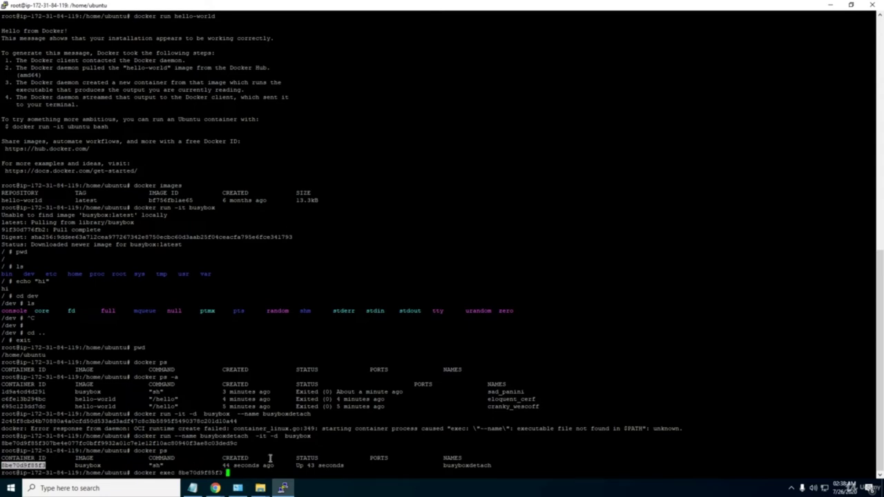
pyautogui.write('-')
pyautogui.press('BackSpace')
pyautogui.write('-')
pyautogui.write('it')
pyautogui.write('"')
pyautogui.press('Return')
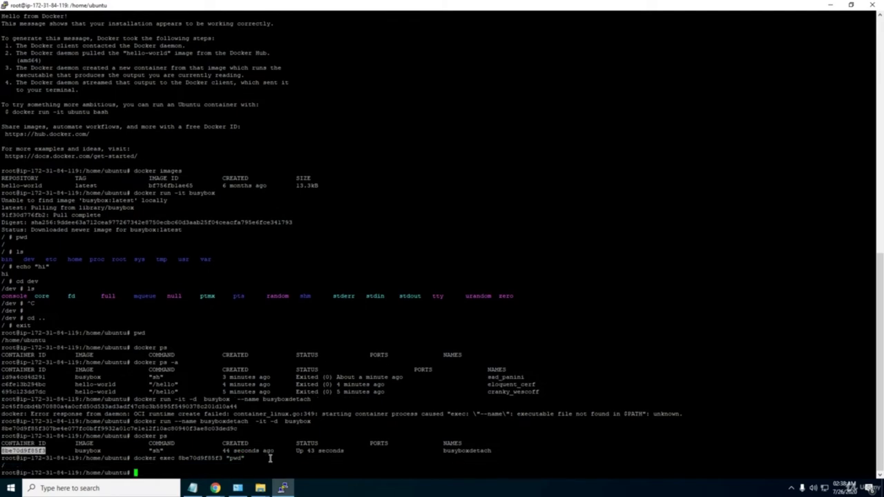
# Run ls inside container 8be70d9f85f3, fixing the stray spaces around ls after the first attempt fails.
pyautogui.press('Up')
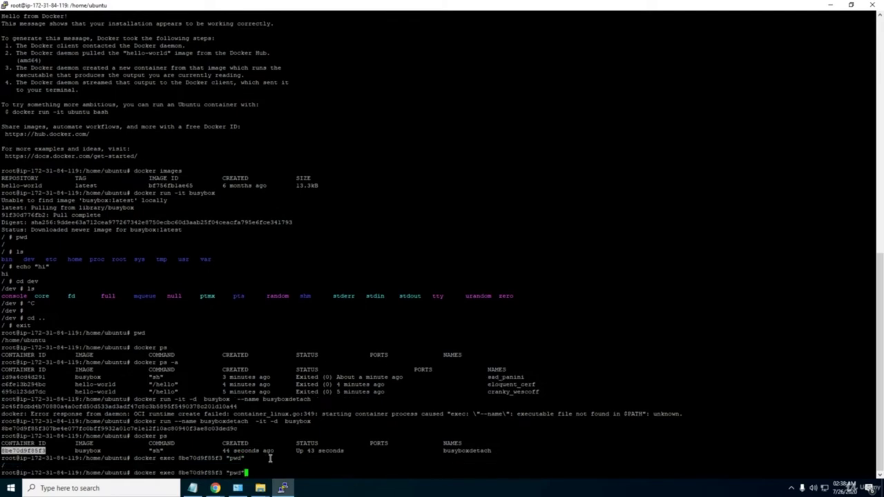
pyautogui.press('BackSpace')
pyautogui.press('BackSpace')
pyautogui.press('BackSpace')
pyautogui.press('BackSpace')
pyautogui.write('ls "')
pyautogui.press('Return')
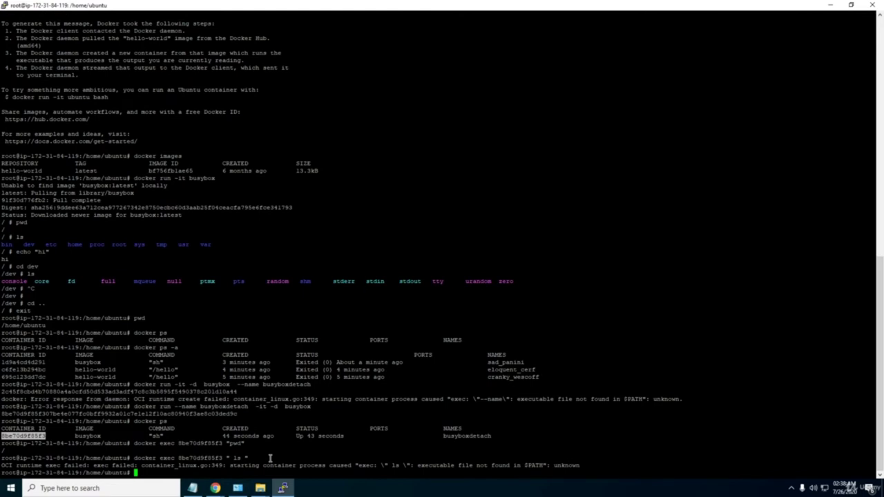
pyautogui.press('Up')
pyautogui.press('Left')
pyautogui.press('Left')
pyautogui.press('Left')
pyautogui.press('Left')
pyautogui.press('Left')
pyautogui.press('Delete')
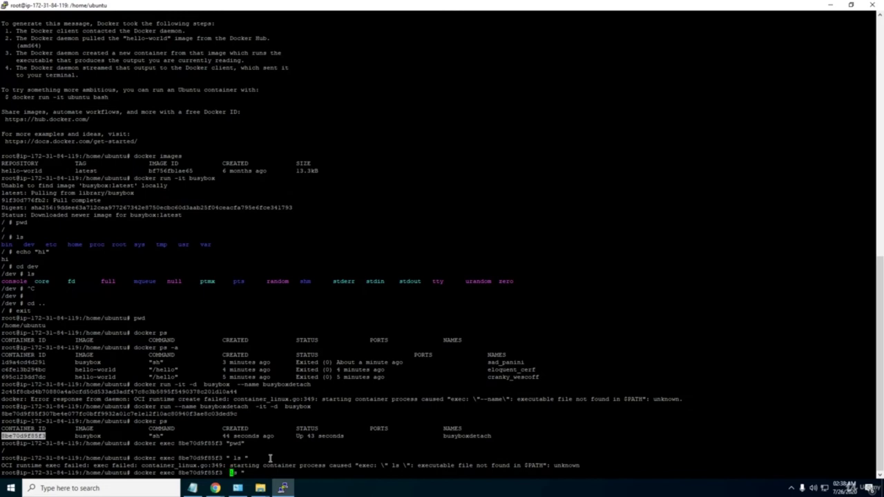
pyautogui.press('Right')
pyautogui.press('Right')
pyautogui.press('Delete')
pyautogui.press('Right')
pyautogui.press('Left')
pyautogui.press('Return')
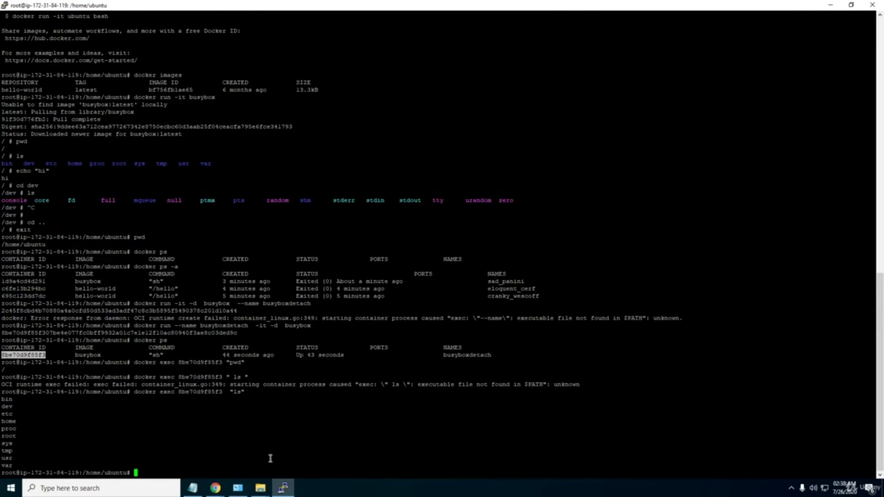
# Run docker ps to confirm the busyboxdetach container is still up.
pyautogui.write('docker ps')
pyautogui.press('Return')
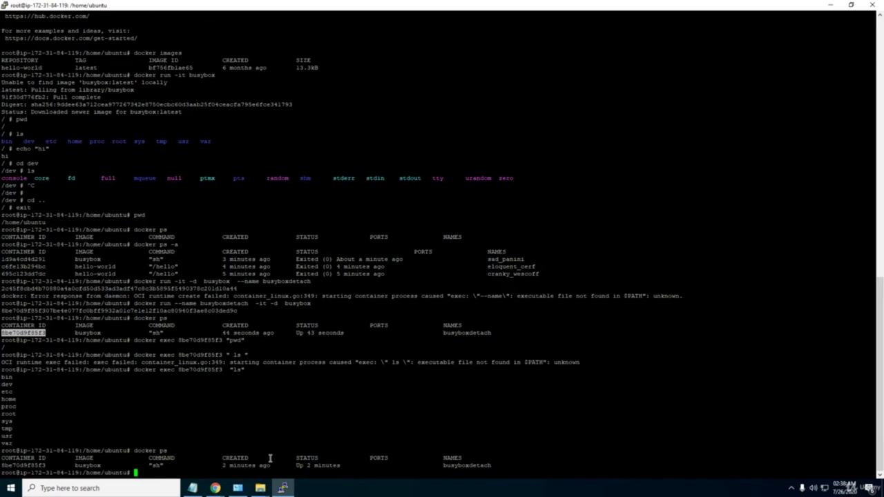
pyautogui.write('docker scntaineer')
pyautogui.press('BackSpace')
pyautogui.press('BackSpace')
pyautogui.press('BackSpace')
pyautogui.press('BackSpace')
pyautogui.press('BackSpace')
pyautogui.press('BackSpace')
pyautogui.press('BackSpace')
pyautogui.press('BackSpace')
pyautogui.press('BackSpace')
pyautogui.press('BackSpace')
pyautogui.press('BackSpace')
# Show docker --help, then enter docker stop with the pasted container ID 8be70d9f85f3.
pyautogui.write('--help')
pyautogui.press('Return')
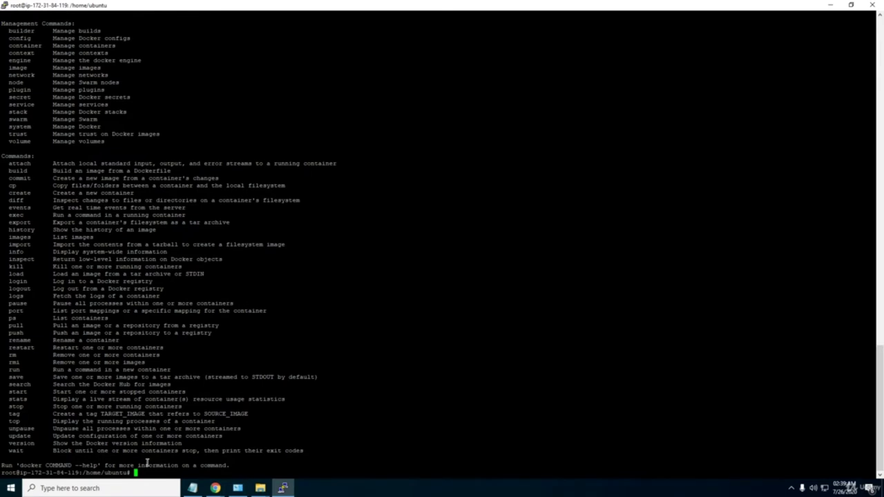
pyautogui.write('docker stop')
pyautogui.moveTo(881, 396)
pyautogui.mouseDown()
pyautogui.moveTo(864, 317)
pyautogui.moveTo(770, 287)
pyautogui.mouseUp()
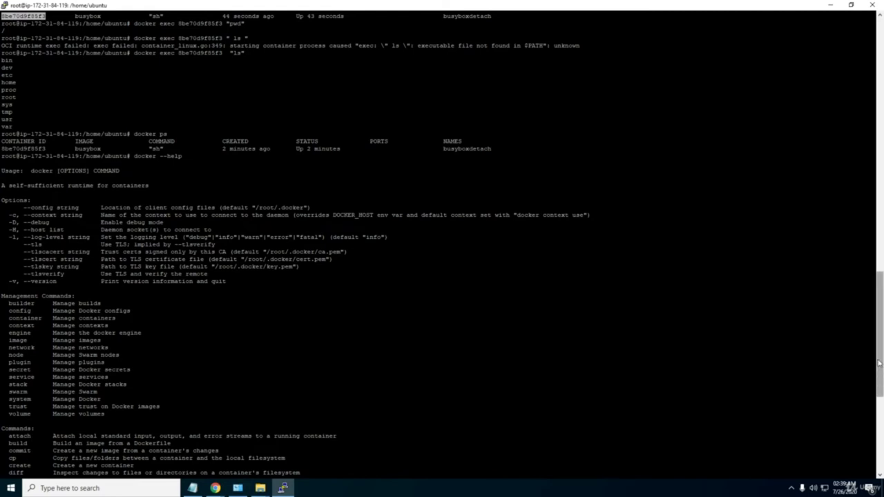
pyautogui.moveTo(875, 364); pyautogui.dragTo(875, 348)
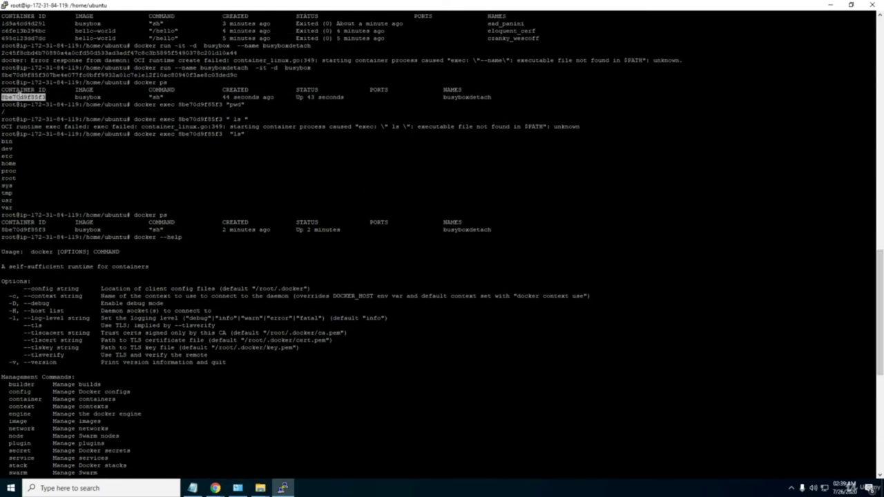
pyautogui.rightClick(19, 95)
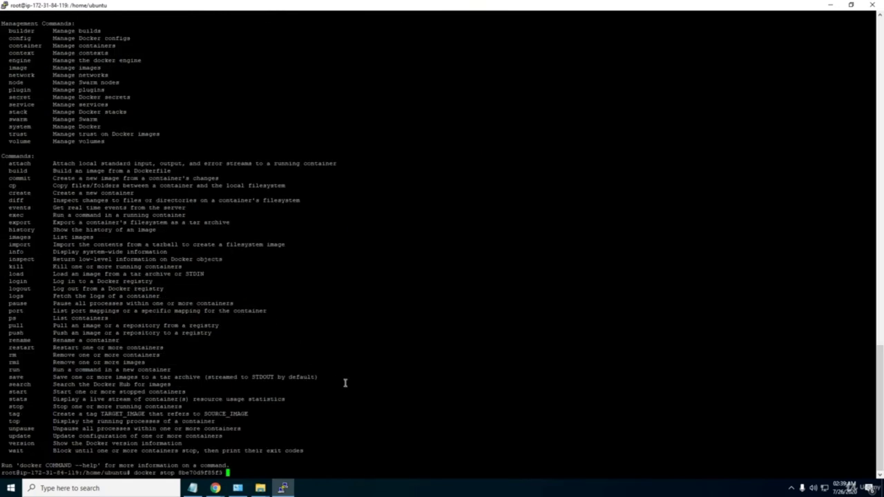
# Stop container 8be70d9f85f3, then verify docker ps is empty and docker ps -a shows Exited (137).
pyautogui.press('Return')
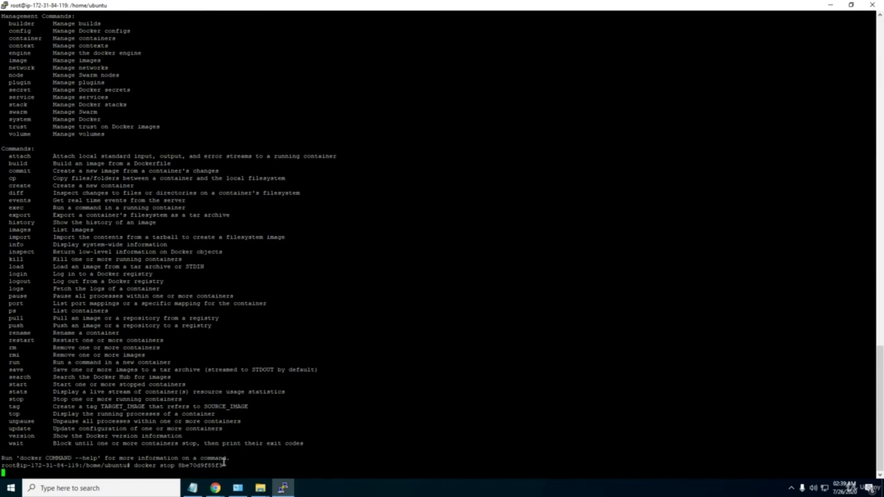
pyautogui.moveTo(216, 488)
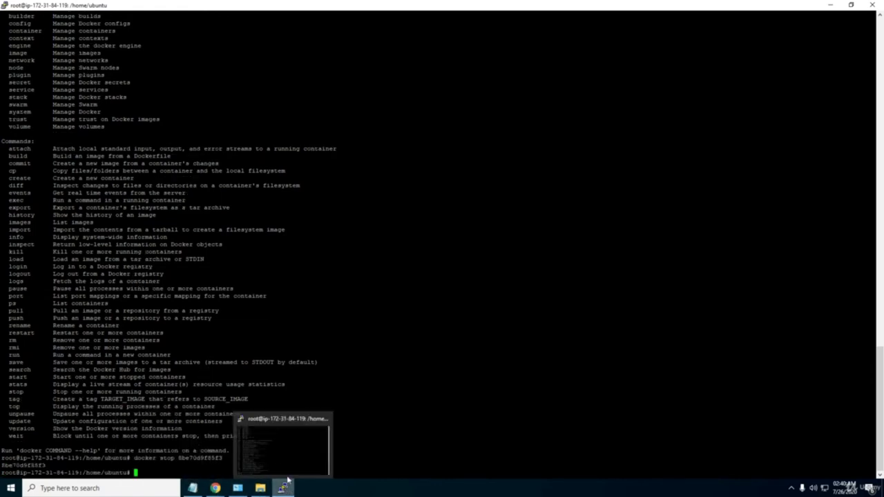
pyautogui.tripleClick(186, 458)
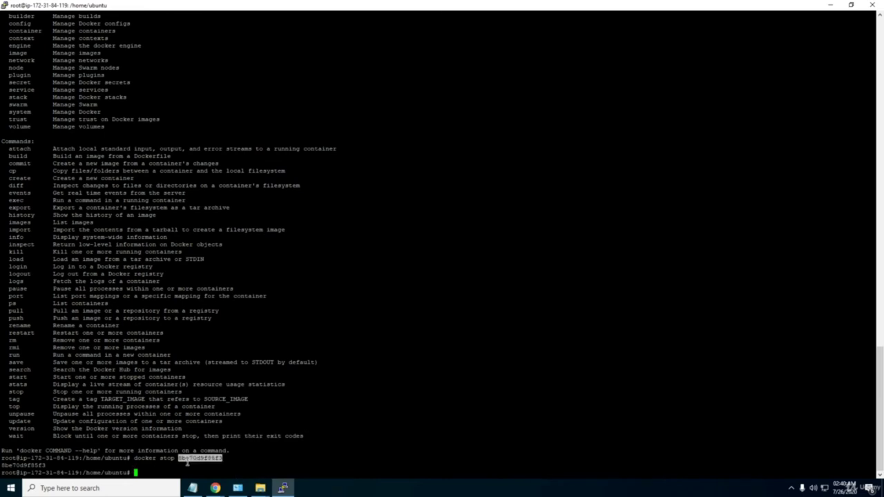
pyautogui.click(36, 459)
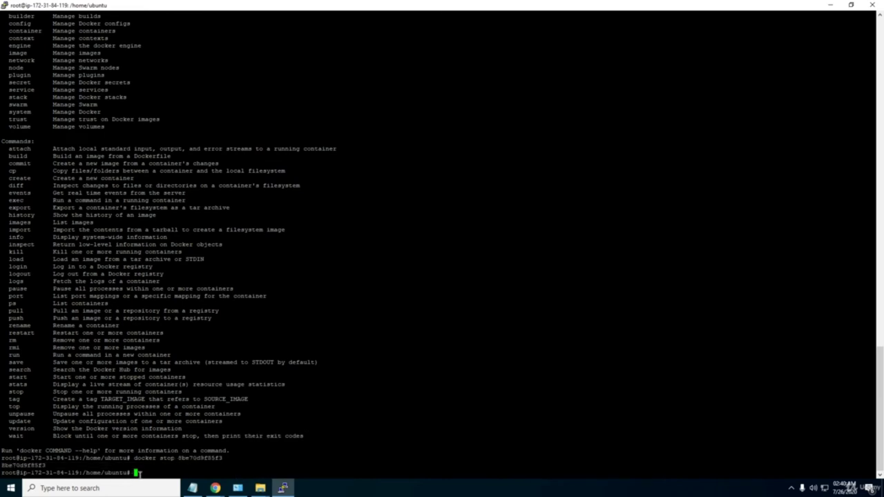
pyautogui.write('docker ps')
pyautogui.press('Return')
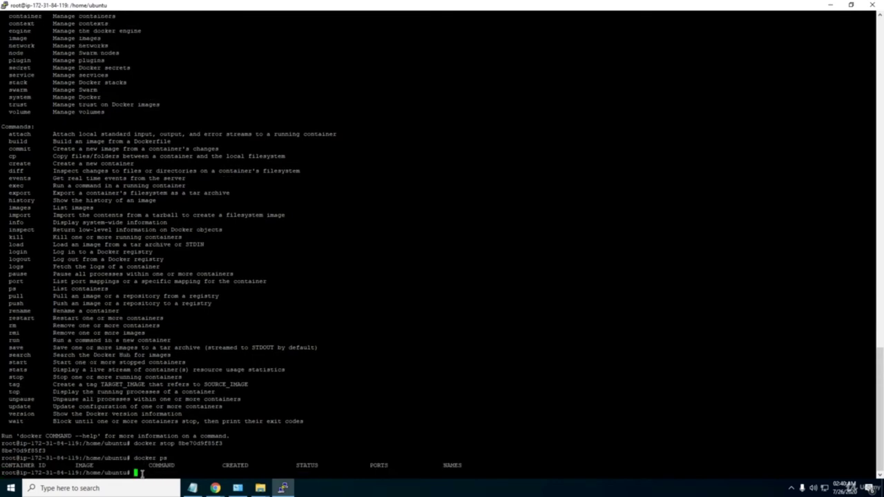
pyautogui.write('docker ps -a')
pyautogui.press('Return')
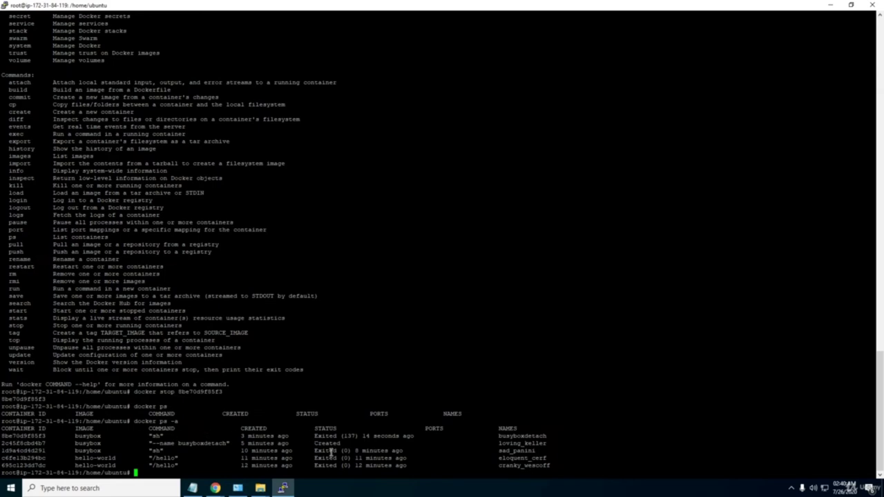
pyautogui.moveTo(406, 436); pyautogui.dragTo(7, 435)
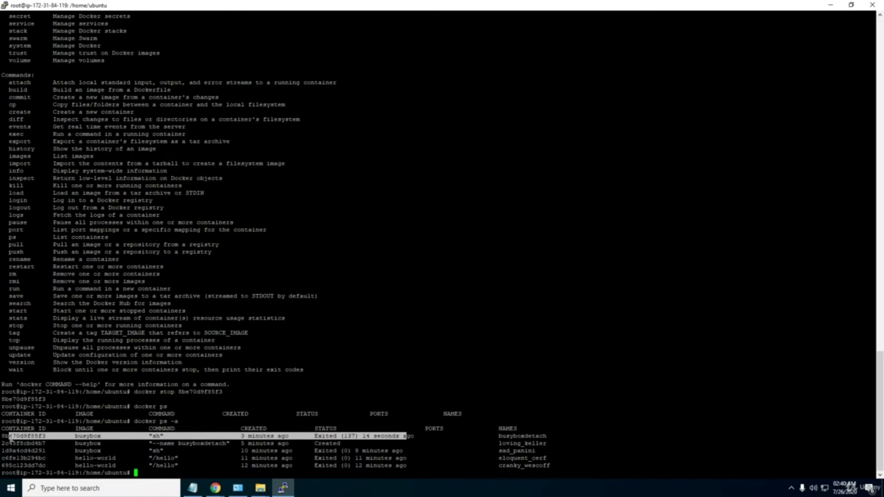
pyautogui.click(513, 439)
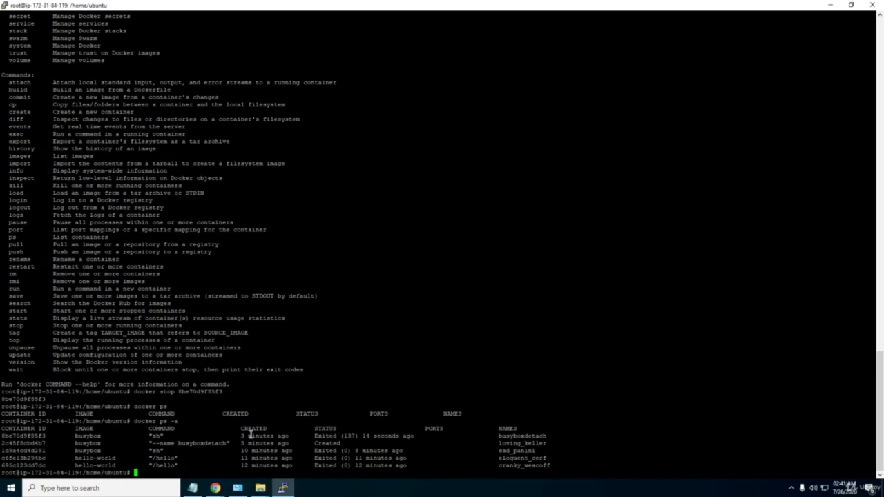
# Bring the browser forward and display the dockercontainers GitHub repository's HTTPS clone URL.
pyautogui.click(216, 488)
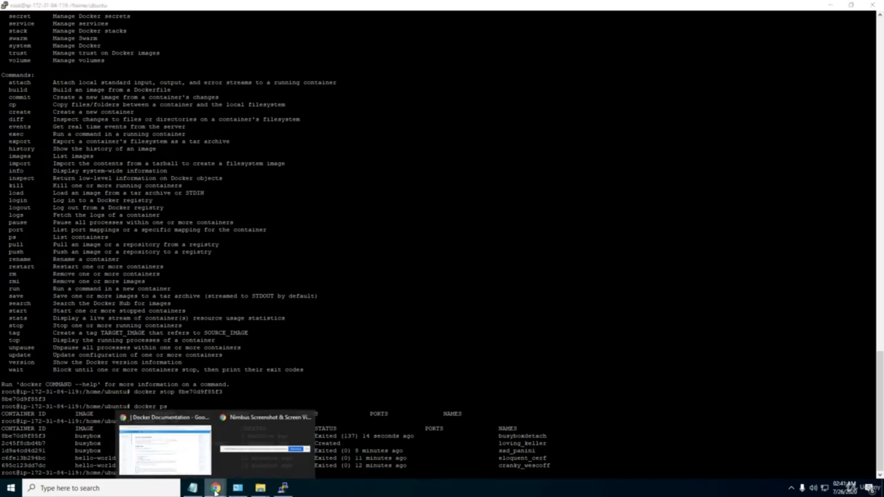
pyautogui.click(166, 447)
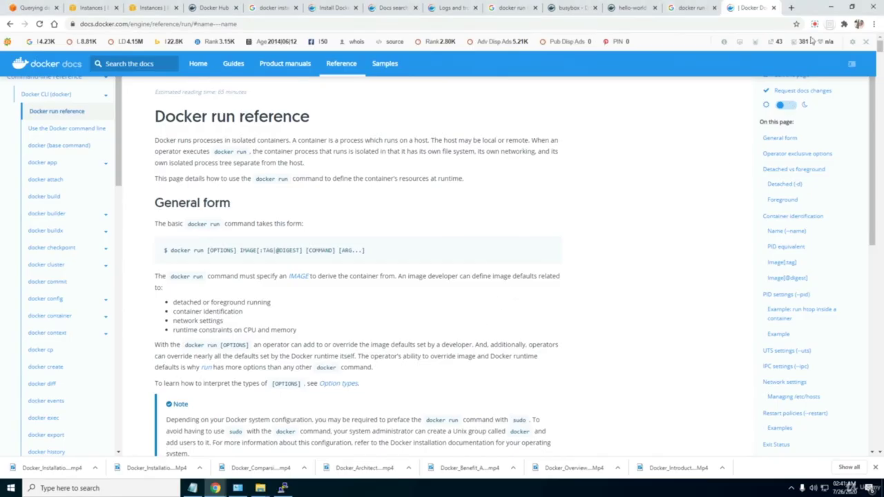
pyautogui.click(815, 24)
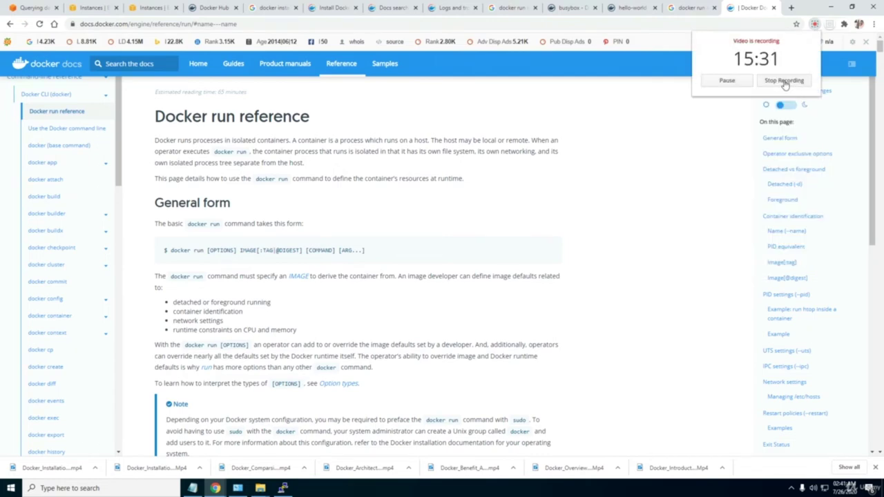
pyautogui.click(786, 82)
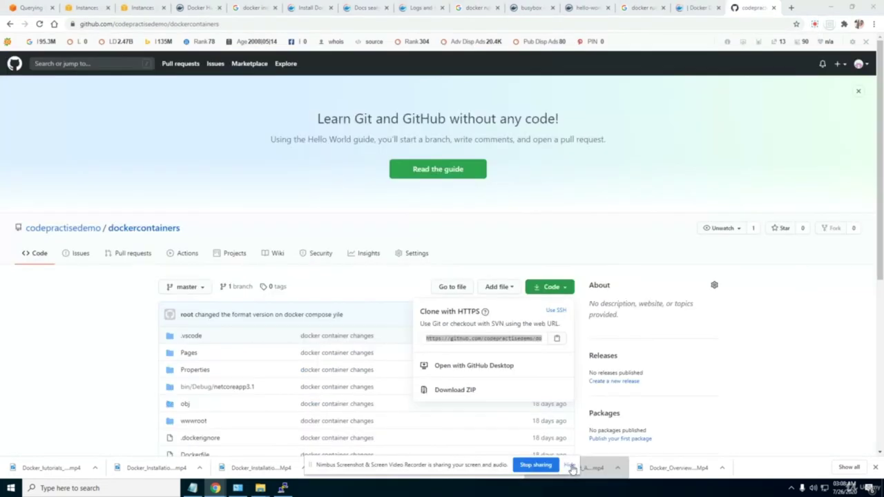
pyautogui.click(572, 469)
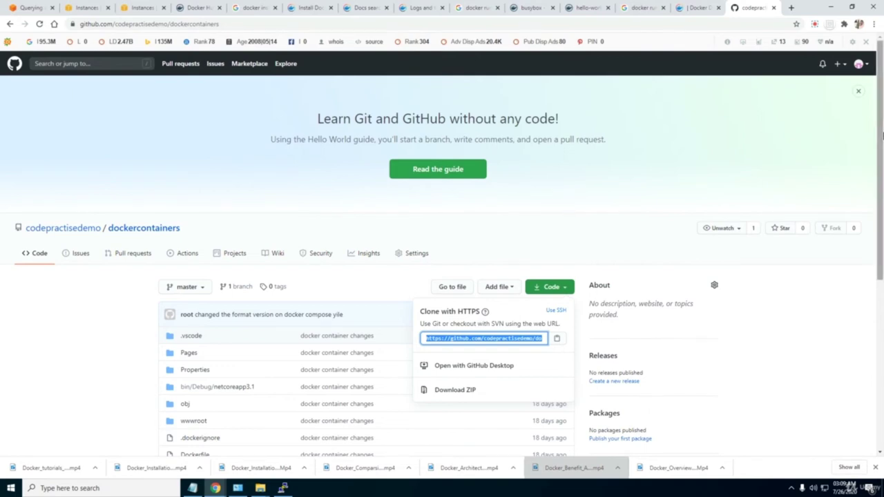
# Copy the dockercontainers repository's HTTPS clone URL from GitHub and return to the PuTTY session.
pyautogui.scroll(-3, 872, 271)
pyautogui.scroll(2, 871, 228)
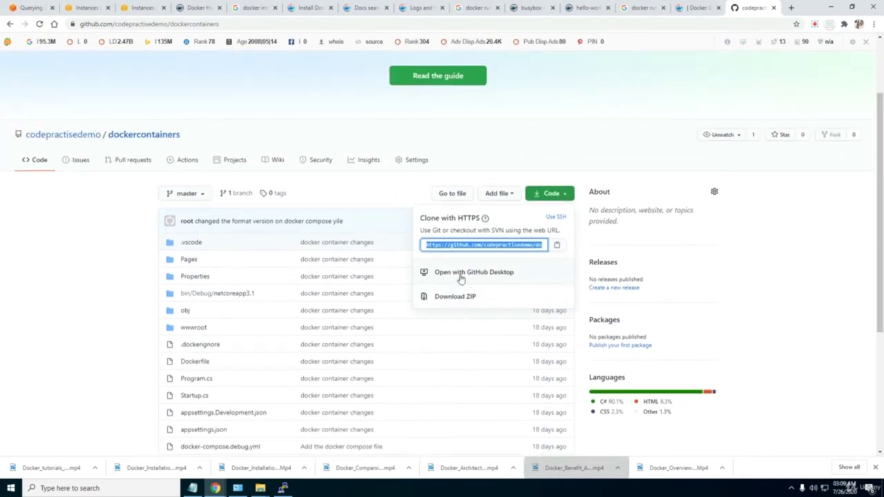
pyautogui.click(512, 243)
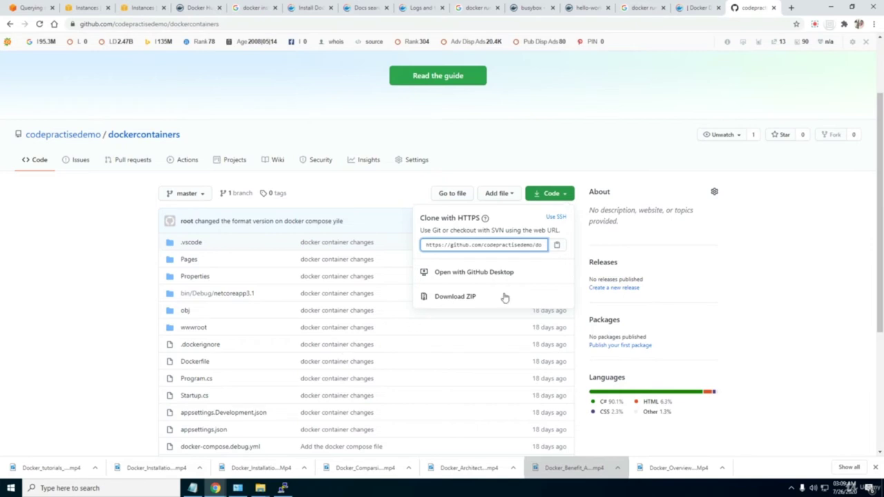
pyautogui.click(556, 246)
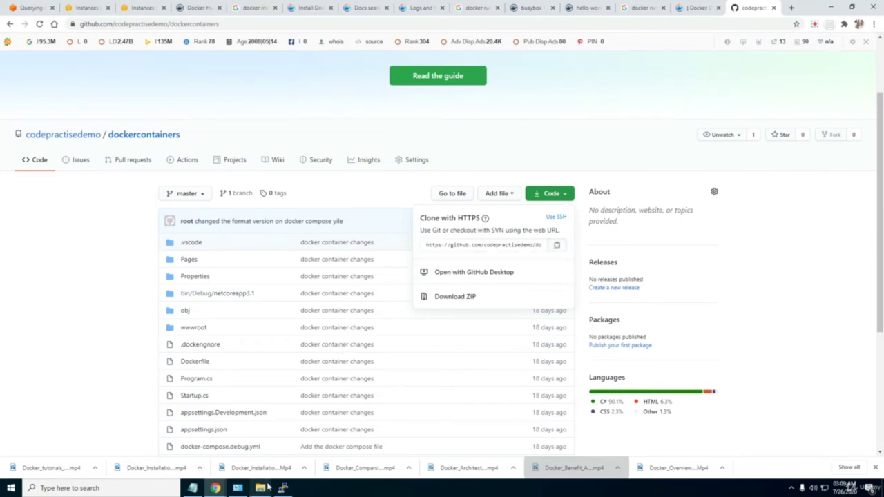
pyautogui.click(815, 23)
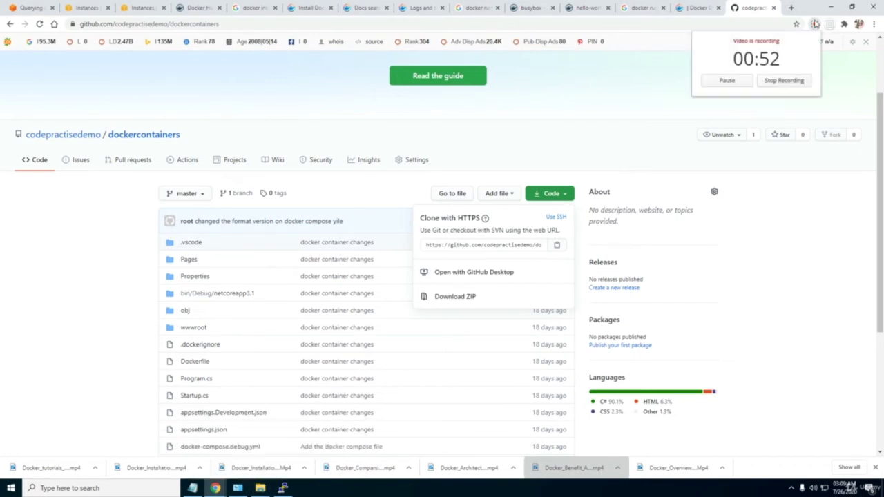
pyautogui.click(679, 24)
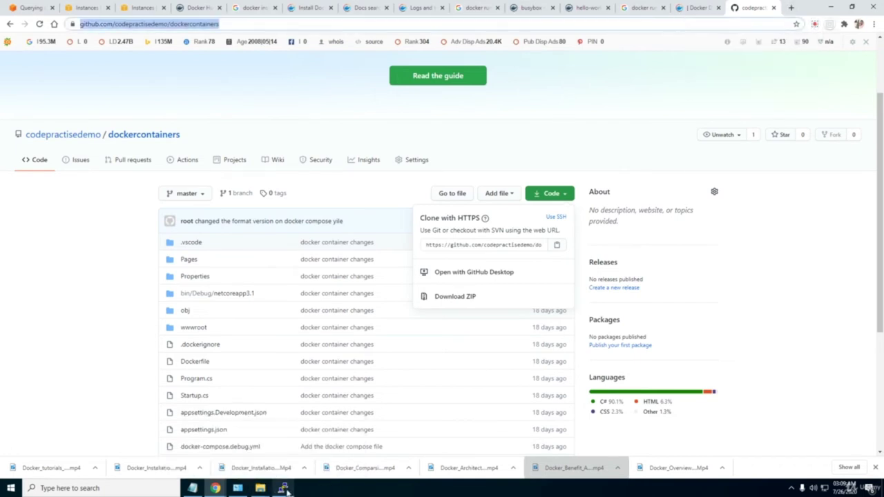
pyautogui.click(283, 488)
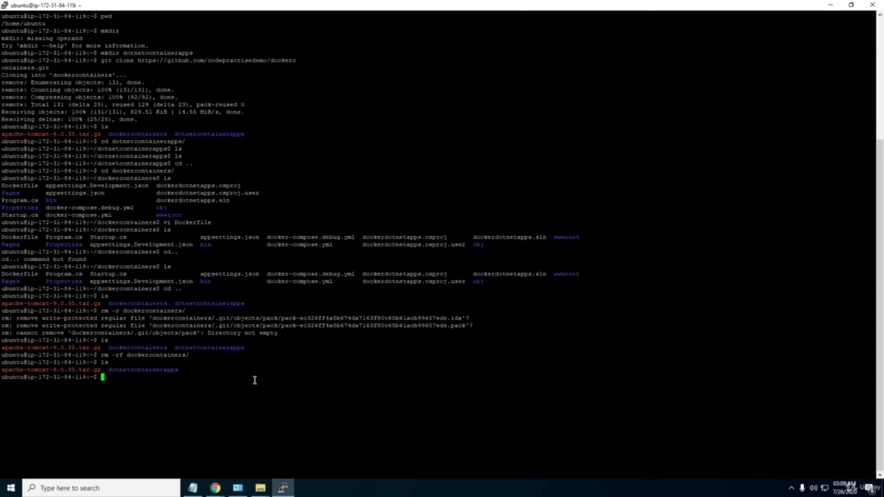
# List the home folder, show the working directory, and move into dotnetcontainerapps.
pyautogui.write('ls')
pyautogui.press('Return')
pyautogui.write('pwd')
pyautogui.press('Return')
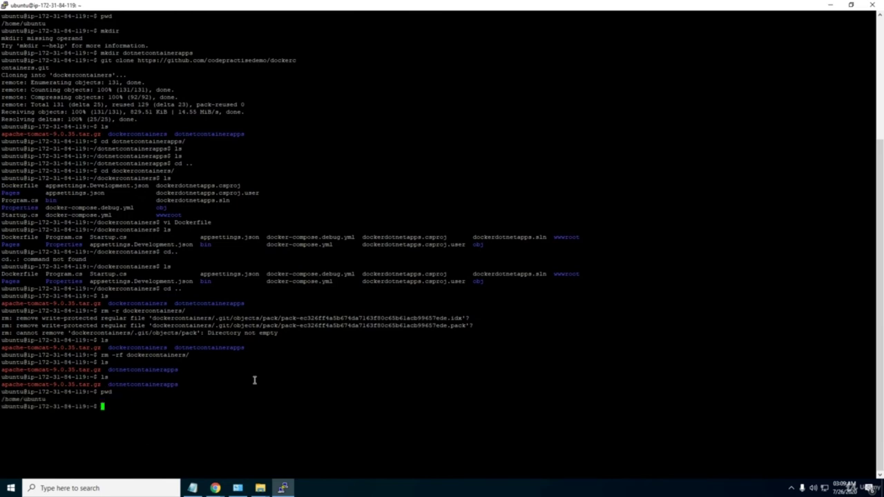
pyautogui.write('cd do')
pyautogui.press('Tab')
pyautogui.press('Return')
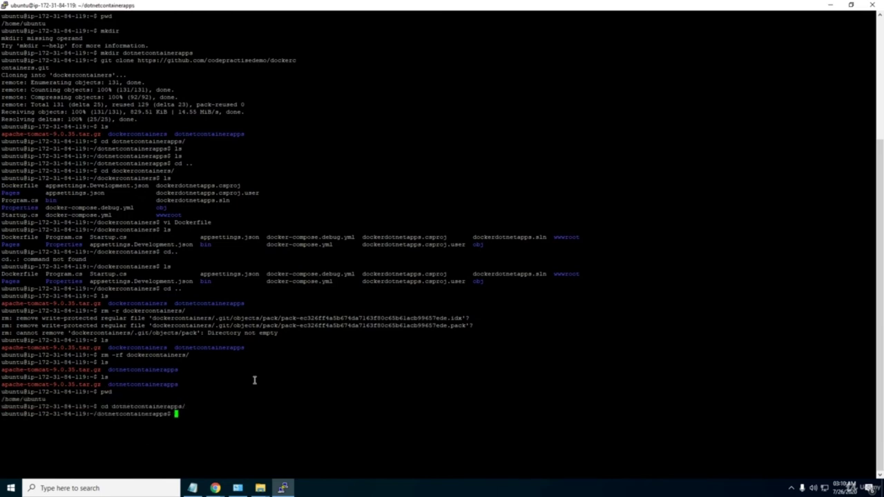
# Run git clone with the pasted dockercontainers URL and list the folder contents.
pyautogui.write('git clone')
pyautogui.rightClick(254, 424)
pyautogui.press('Return')
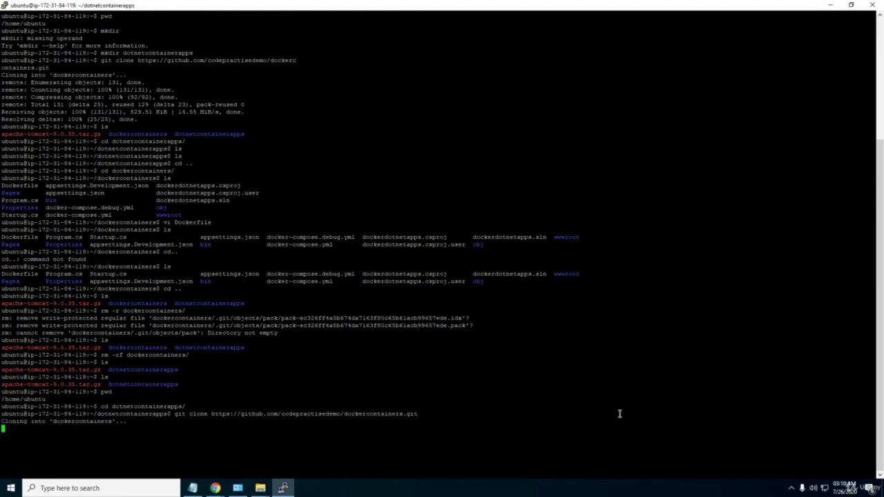
pyautogui.write('ls')
pyautogui.press('Return')
# Move into the cloned dockercontainers folder, list its files, and start the vi Dockerfile command.
pyautogui.write('cd dockercontainers/')
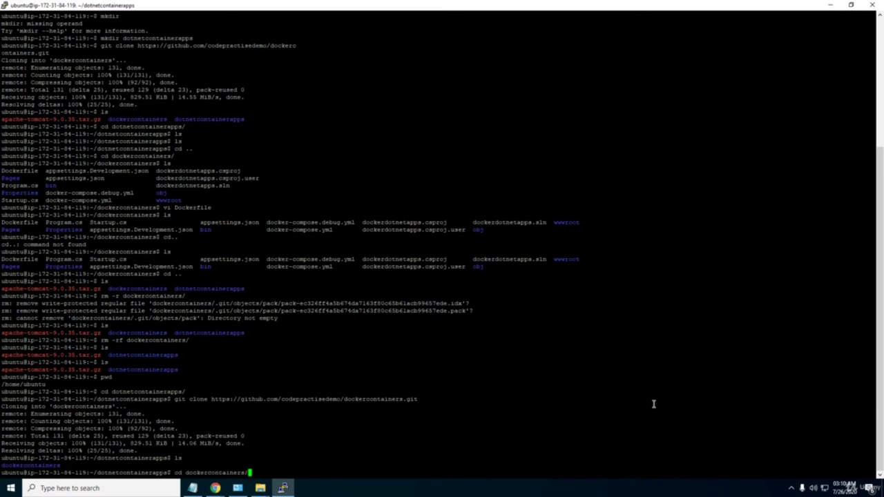
pyautogui.press('Return')
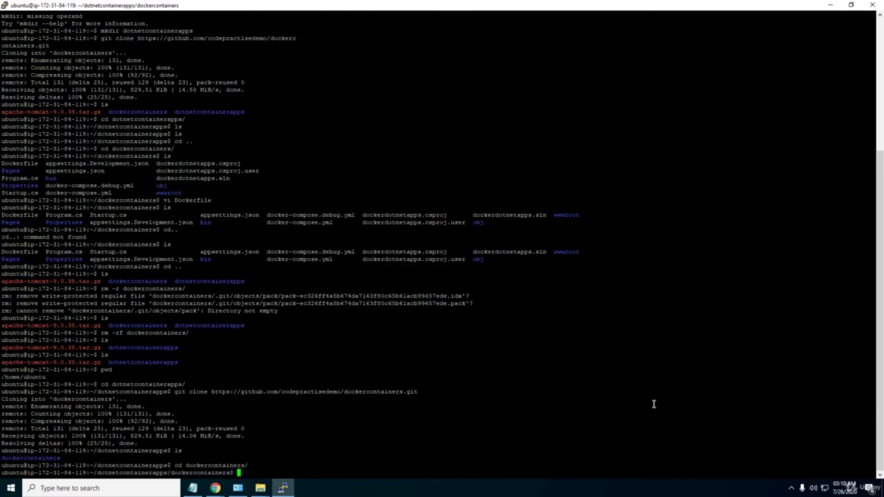
pyautogui.write('ls')
pyautogui.press('Return')
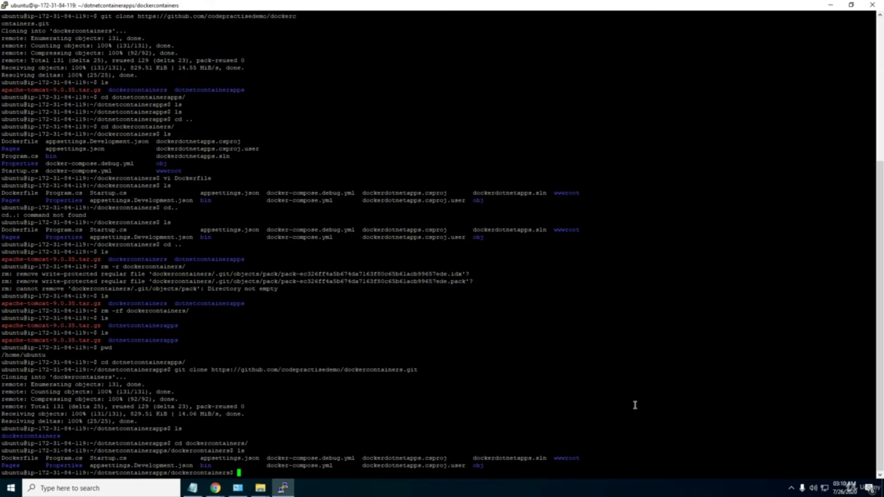
pyautogui.write('vi Dock')
# Open the Dockerfile in vi and locate the EXPOSE 5010 line.
pyautogui.press('Tab')
pyautogui.press('Return')
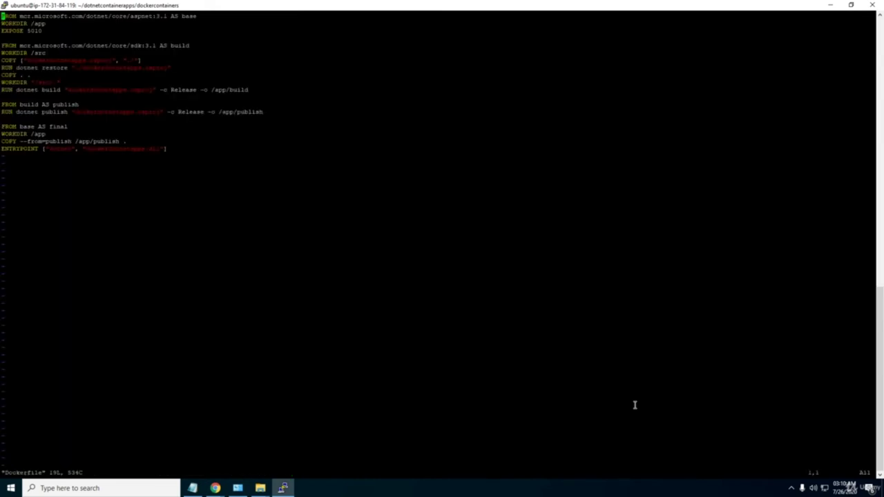
pyautogui.press('Down')
pyautogui.press('Down')
pyautogui.press('Up')
pyautogui.press('Up')
pyautogui.press('Down')
pyautogui.press('Down')
pyautogui.press('Down')
pyautogui.press('Down')
pyautogui.press('Down')
pyautogui.press('Up')
pyautogui.press('Up')
pyautogui.press('Up')
# Inspect the FROM base image, WORKDIR /app and sdk 3.1 build stage lines.
pyautogui.press('Up')
pyautogui.press('Up')
pyautogui.press('Right')
pyautogui.press('Right')
pyautogui.press('Right')
pyautogui.press('Right')
pyautogui.press('Right')
pyautogui.press('Right')
pyautogui.press('Right')
pyautogui.press('Right')
pyautogui.press('Right')
pyautogui.press('Right')
pyautogui.press('Right')
pyautogui.press('Right')
pyautogui.press('Right')
pyautogui.press('Right')
pyautogui.press('Right')
pyautogui.press('Right')
pyautogui.press('Right')
pyautogui.press('Right')
pyautogui.press('Right')
pyautogui.press('Right')
pyautogui.press('Right')
pyautogui.press('Right')
pyautogui.press('Right')
pyautogui.press('Right')
pyautogui.press('Right')
pyautogui.press('Right')
pyautogui.press('Right')
pyautogui.press('Right')
pyautogui.press('Right')
pyautogui.press('Right')
pyautogui.press('Right')
pyautogui.press('Right')
pyautogui.press('Right')
pyautogui.press('Right')
pyautogui.press('Right')
pyautogui.press('Right')
pyautogui.press('Right')
pyautogui.press('Right')
pyautogui.press('Right')
pyautogui.press('Right')
pyautogui.press('Right')
pyautogui.press('Right')
pyautogui.press('Right')
pyautogui.press('Right')
pyautogui.press('Right')
pyautogui.press('Right')
pyautogui.press('Right')
pyautogui.press('Right')
pyautogui.press('Right')
pyautogui.press('Down')
pyautogui.press('Down')
pyautogui.press('Down')
pyautogui.press('Down')
pyautogui.press('Down')
pyautogui.press('Up')
pyautogui.press('Left')
pyautogui.press('Right')
pyautogui.press('Right')
pyautogui.press('Down')
pyautogui.press('Down')
pyautogui.press('Down')
pyautogui.press('Down')
pyautogui.press('Up')
# Bring the dockercontainers GitHub repository page forward in Chrome.
pyautogui.click(214, 488)
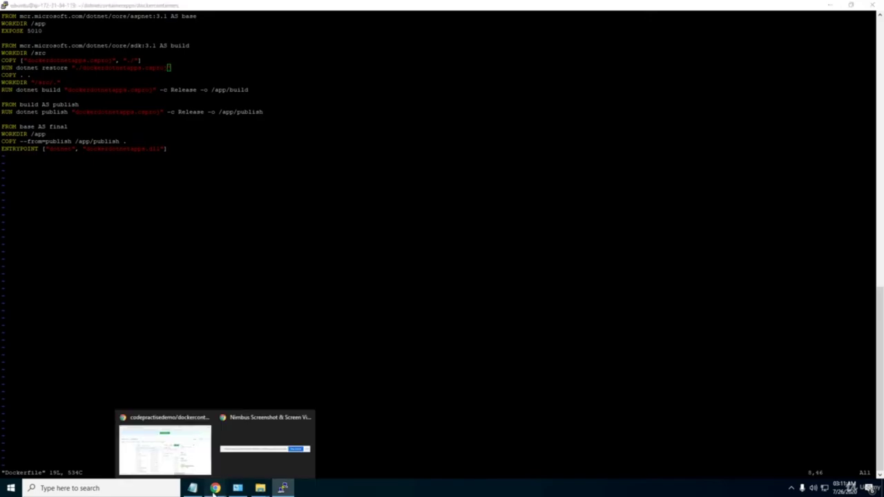
pyautogui.click(173, 461)
pyautogui.moveTo(875, 138); pyautogui.dragTo(853, 228)
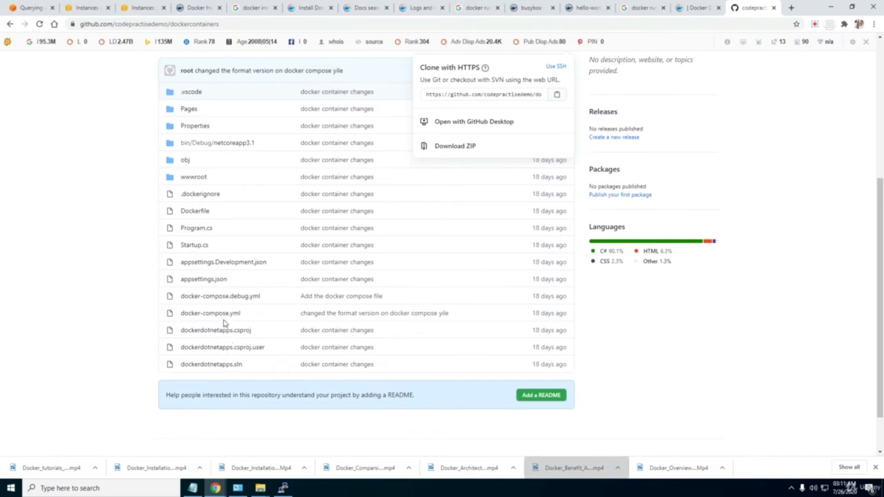
pyautogui.click(284, 488)
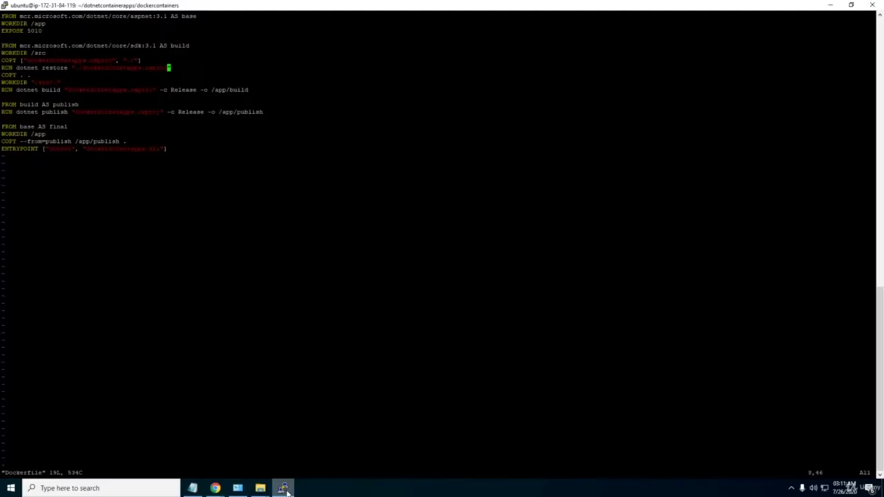
pyautogui.click(283, 488)
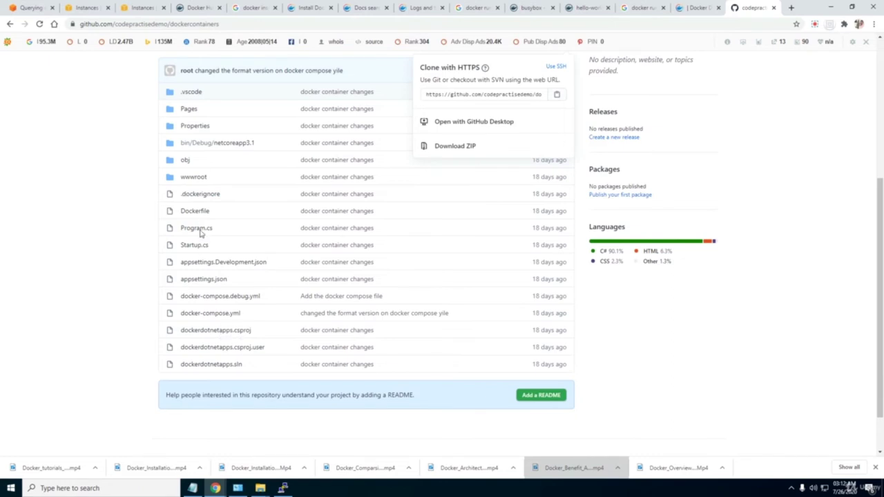
pyautogui.scroll(1, 196, 228)
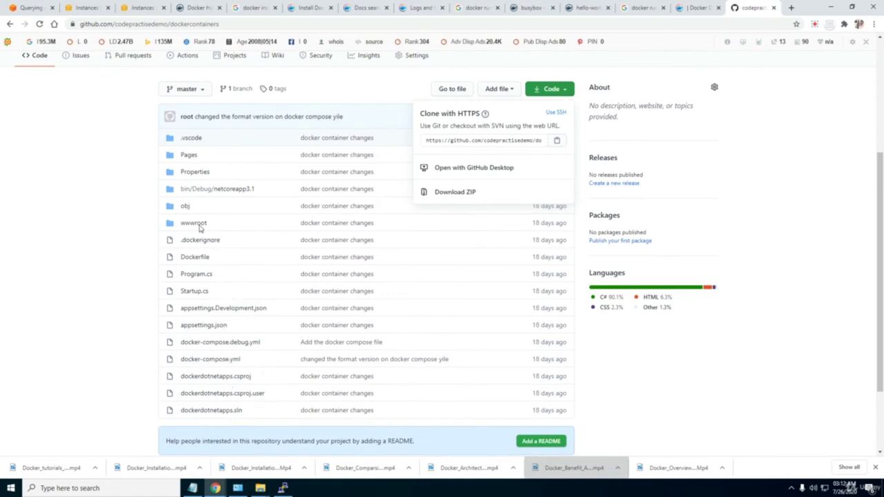
# View Pages > Index.cshtml, then go back to the repository root file list.
pyautogui.click(190, 157)
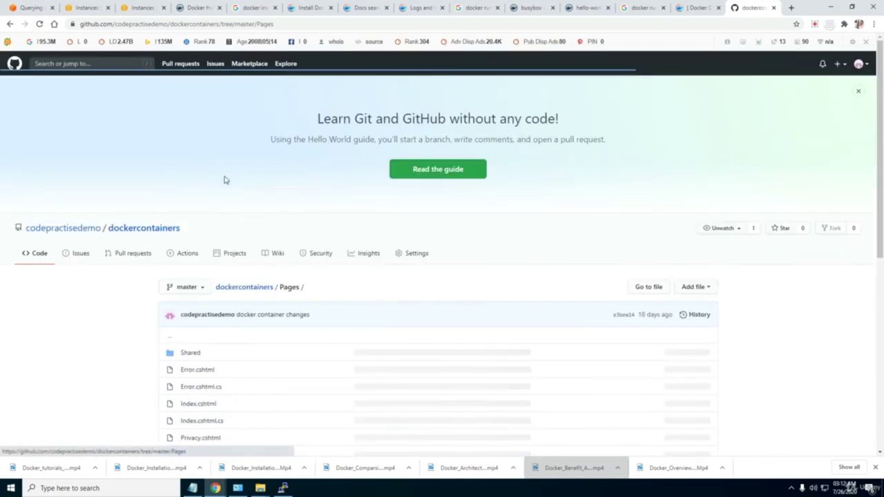
pyautogui.scroll(-2, 351, 350)
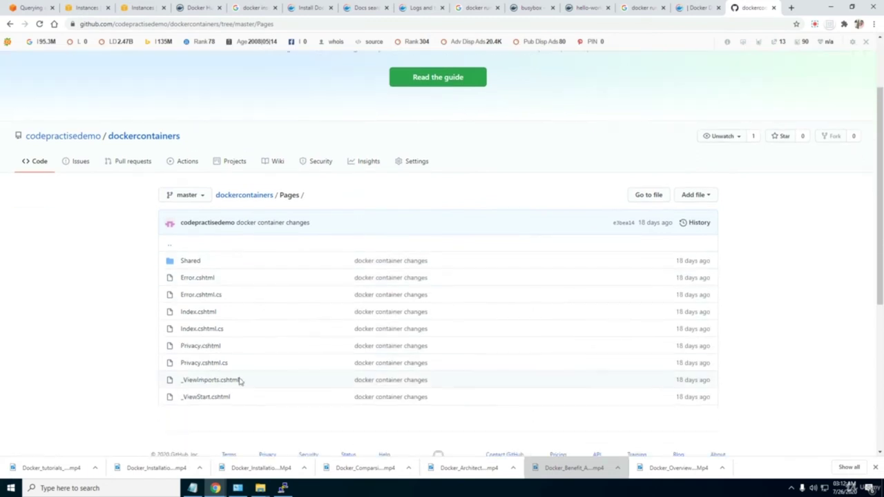
pyautogui.click(195, 314)
pyautogui.scroll(-3, 304, 308)
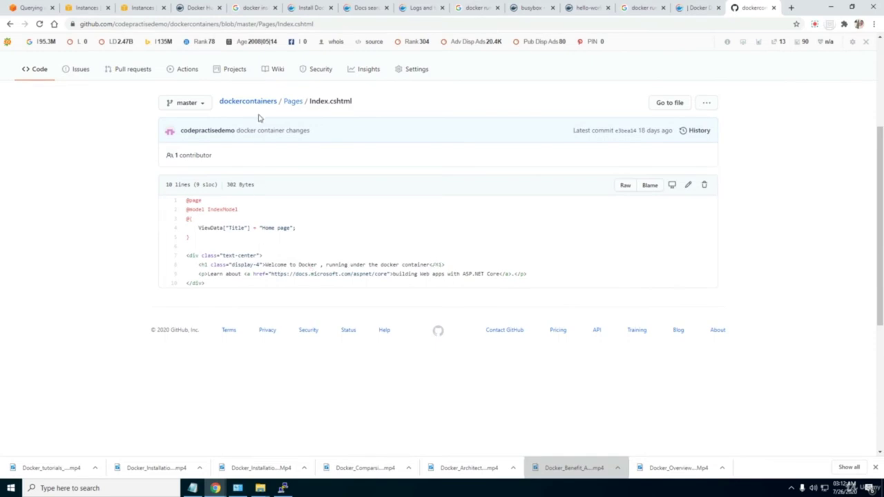
pyautogui.click(292, 101)
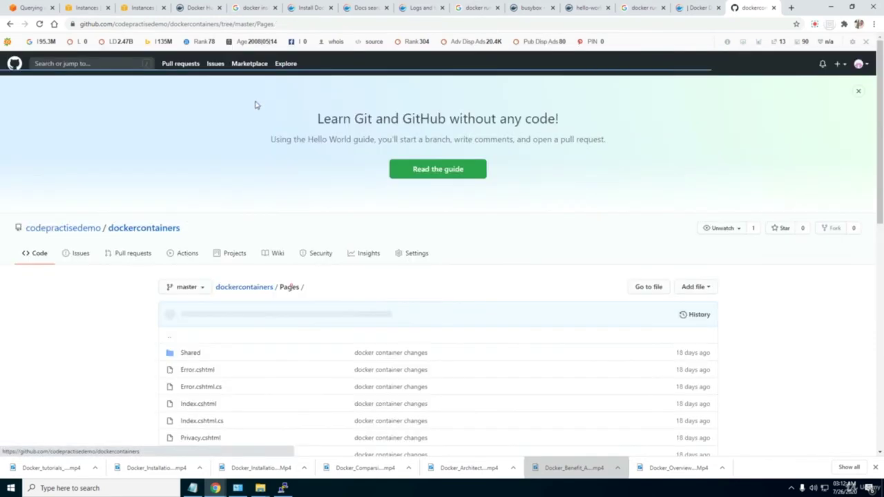
pyautogui.scroll(-5, 266, 404)
pyautogui.scroll(2, 204, 195)
pyautogui.click(267, 103)
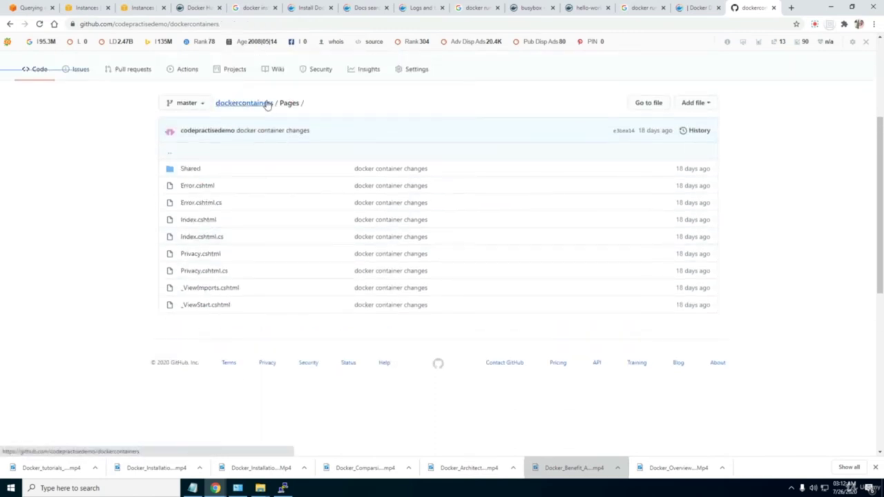
# Read the repository's Dockerfile on GitHub and return to the dockercontainers file list.
pyautogui.scroll(-3, 387, 246)
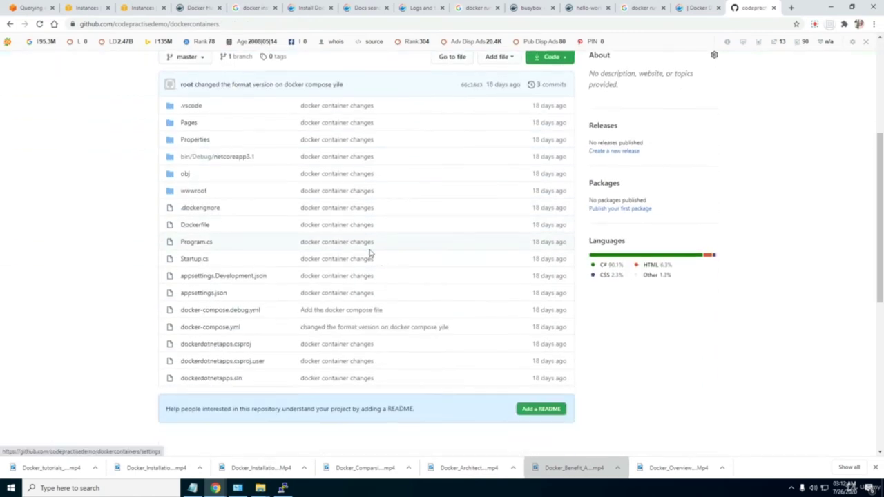
pyautogui.click(191, 225)
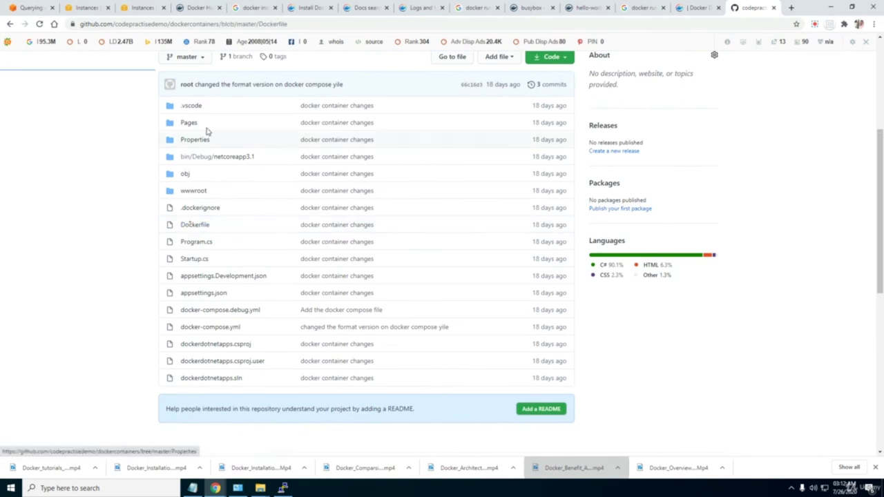
pyautogui.scroll(-3, 207, 311)
pyautogui.scroll(4, 218, 357)
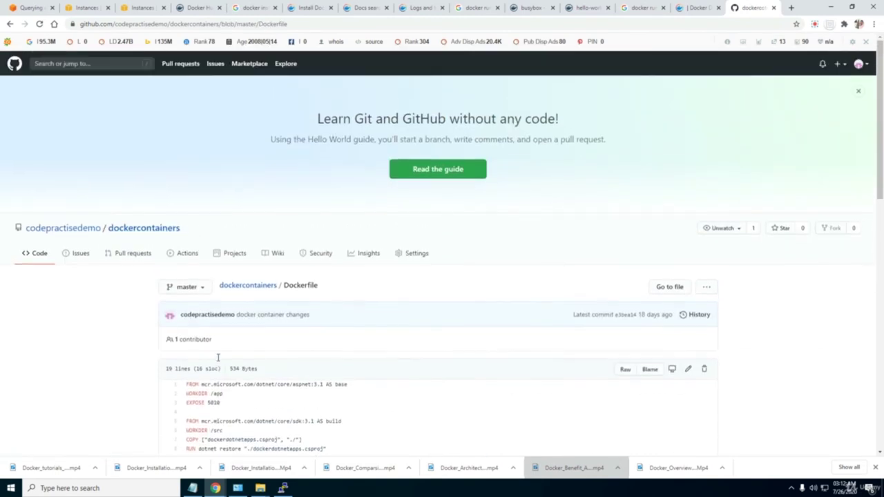
pyautogui.scroll(-2, 235, 290)
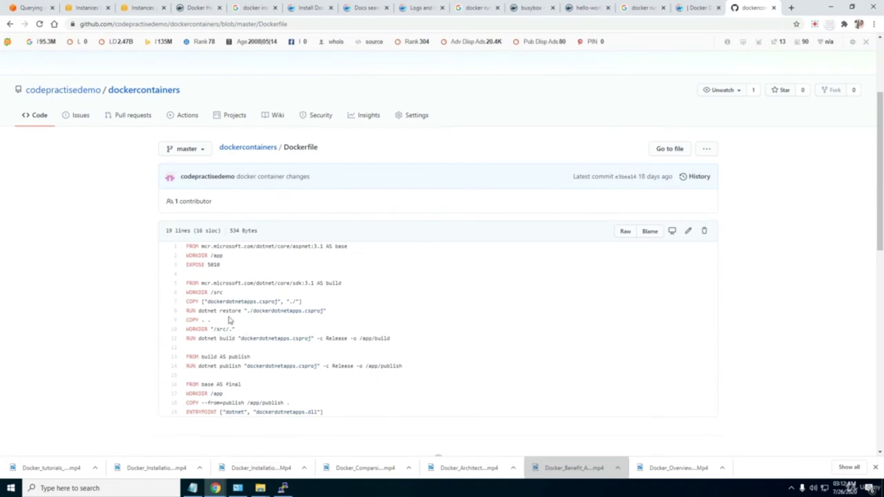
pyautogui.scroll(2, 249, 360)
pyautogui.click(258, 241)
pyautogui.scroll(-3, 252, 353)
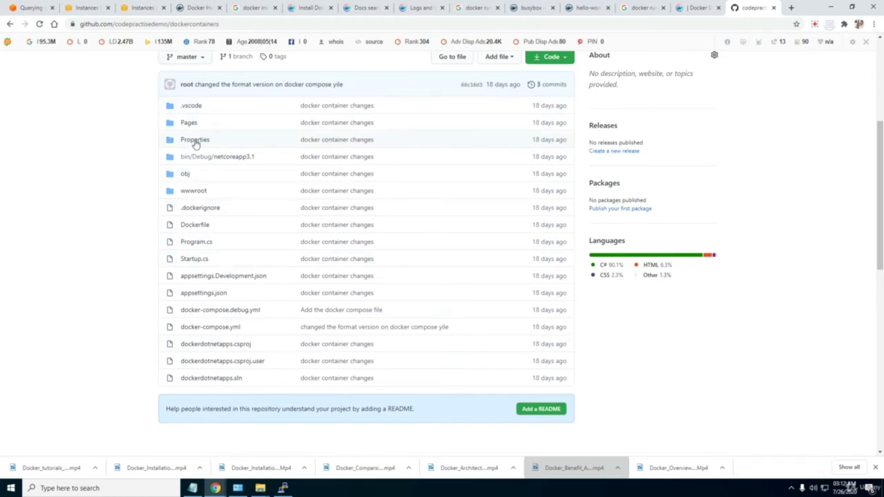
# Review the Dockerfile's COPY . . line in vi, then type :q! to quit without saving.
pyautogui.moveTo(283, 489)
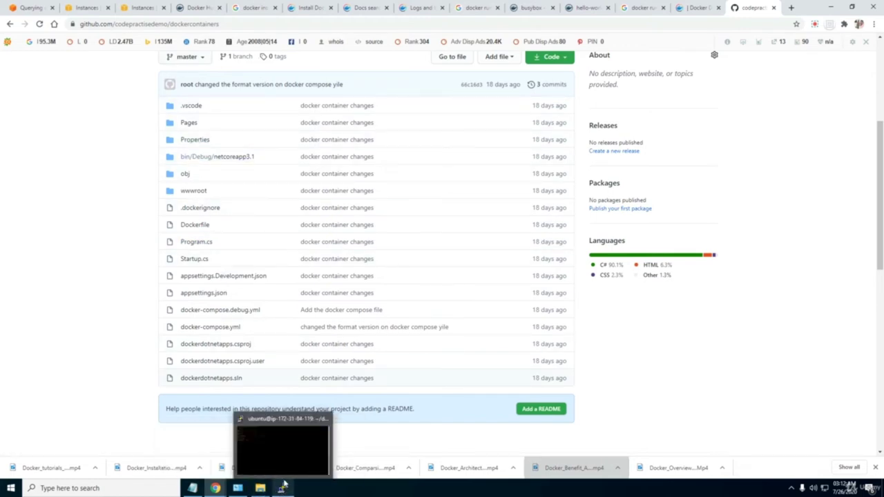
pyautogui.click(282, 487)
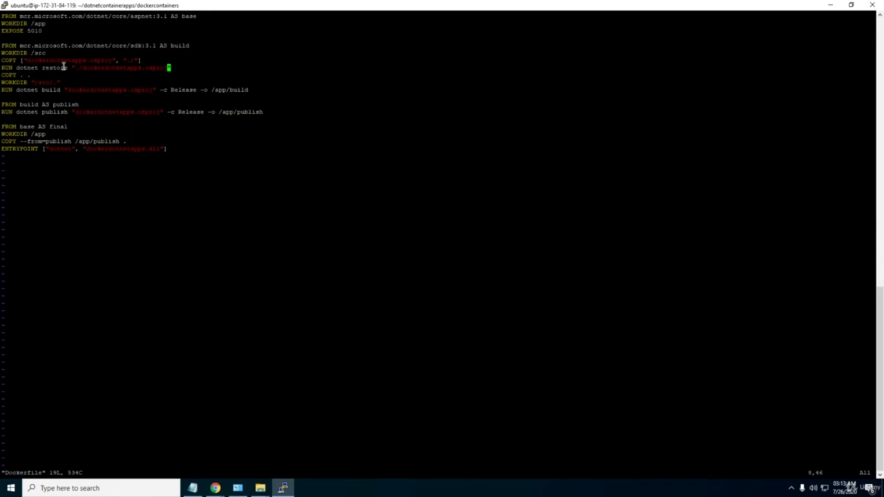
pyautogui.moveTo(181, 71); pyautogui.dragTo(181, 70)
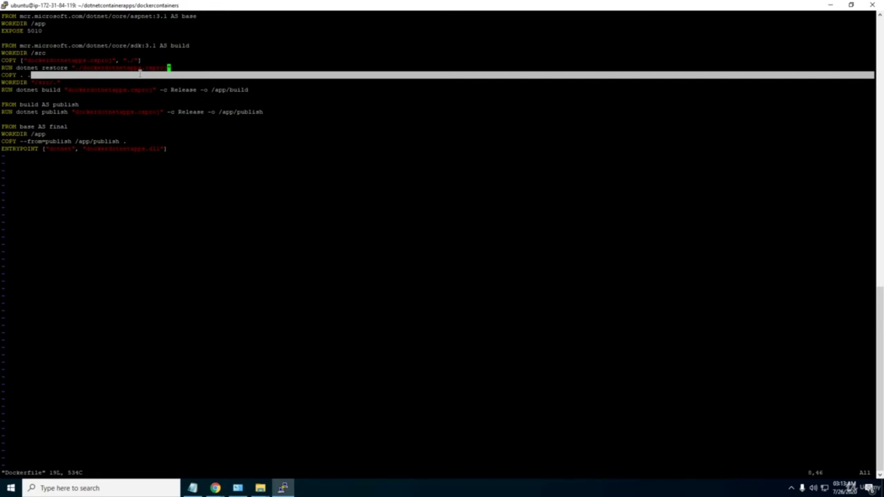
pyautogui.press('Down')
pyautogui.press('Right')
pyautogui.press('Right')
pyautogui.click(22, 130)
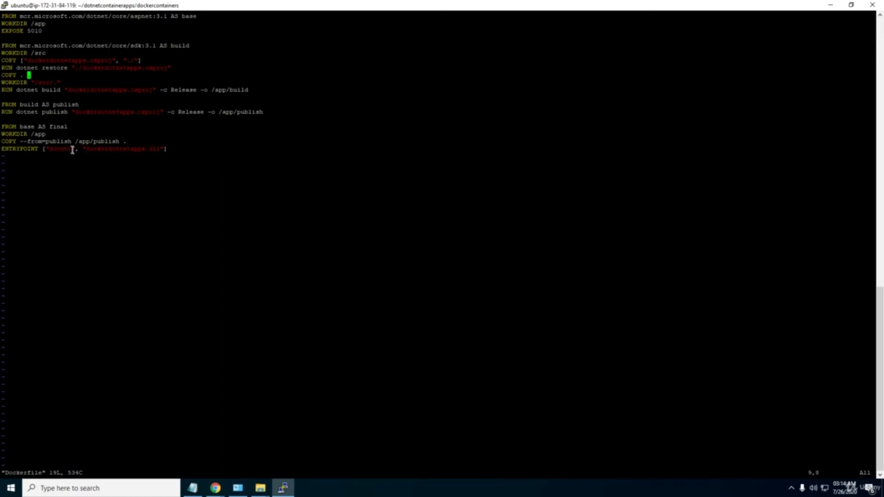
pyautogui.write(':q!')
# Quit vi without saving and list the files in the repo folder.
pyautogui.press('Return')
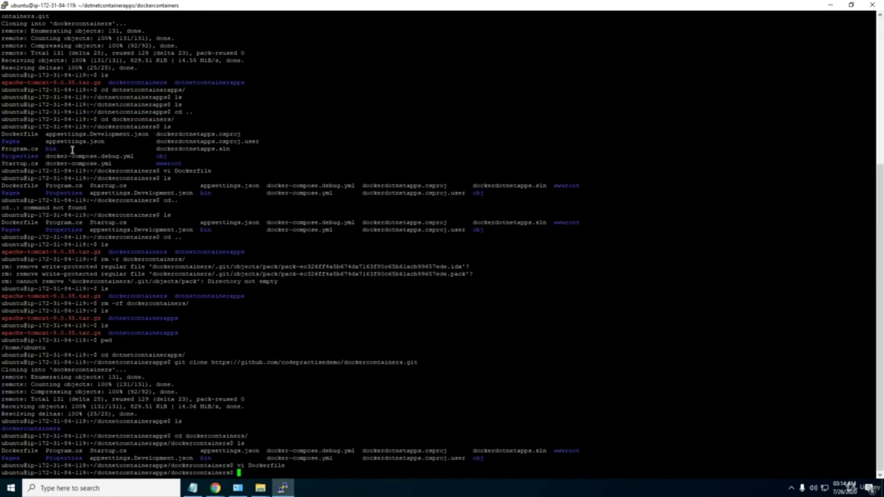
pyautogui.write('ls')
pyautogui.press('Return')
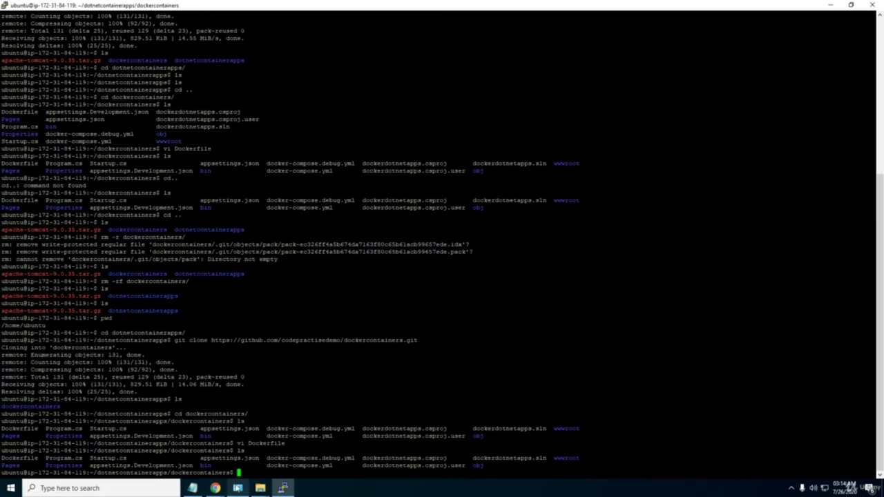
# Check the dockercontainers repository page on GitHub in Chrome.
pyautogui.moveTo(216, 488)
pyautogui.click(166, 447)
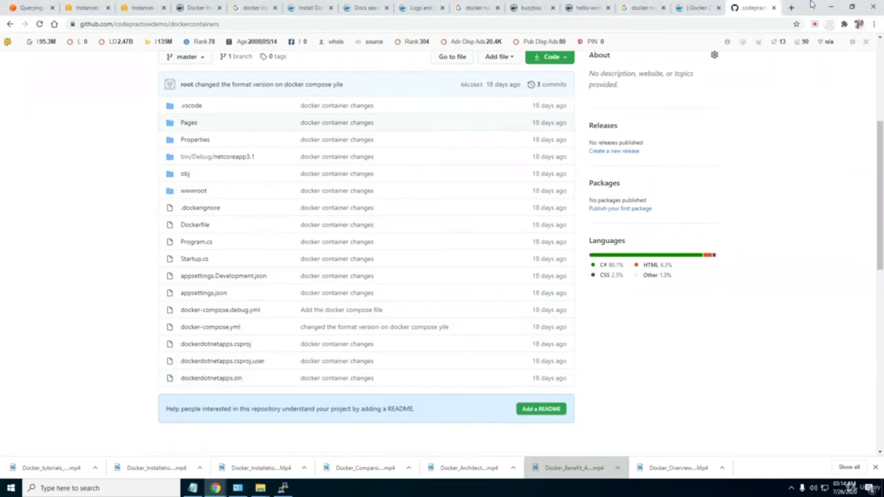
pyautogui.click(817, 26)
pyautogui.click(857, 176)
pyautogui.hotkey('alt', 'Tab')
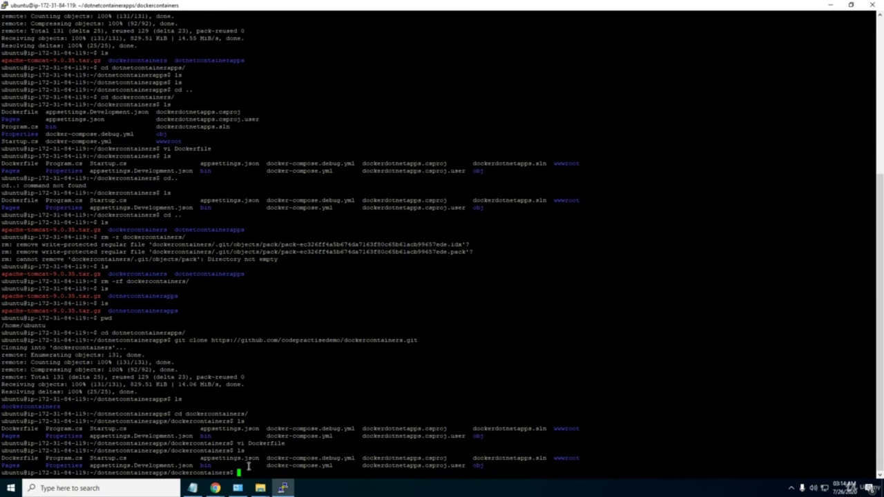
pyautogui.moveTo(215, 488)
pyautogui.click(183, 457)
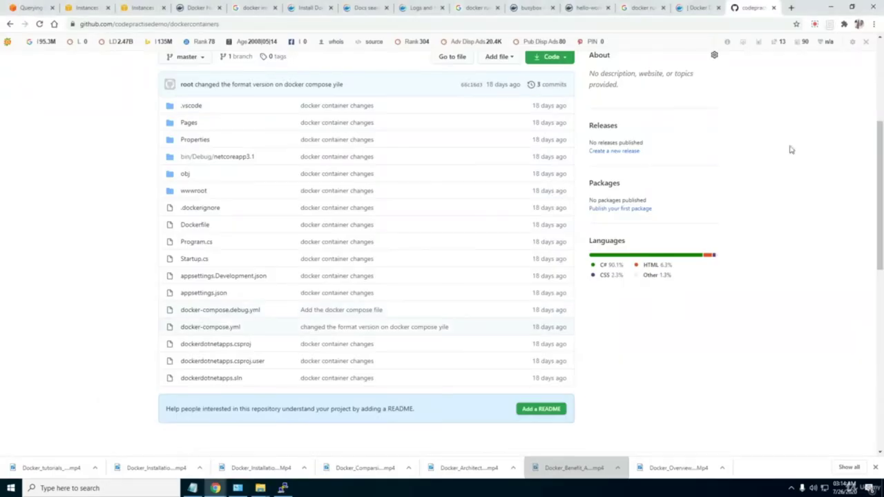
pyautogui.click(815, 25)
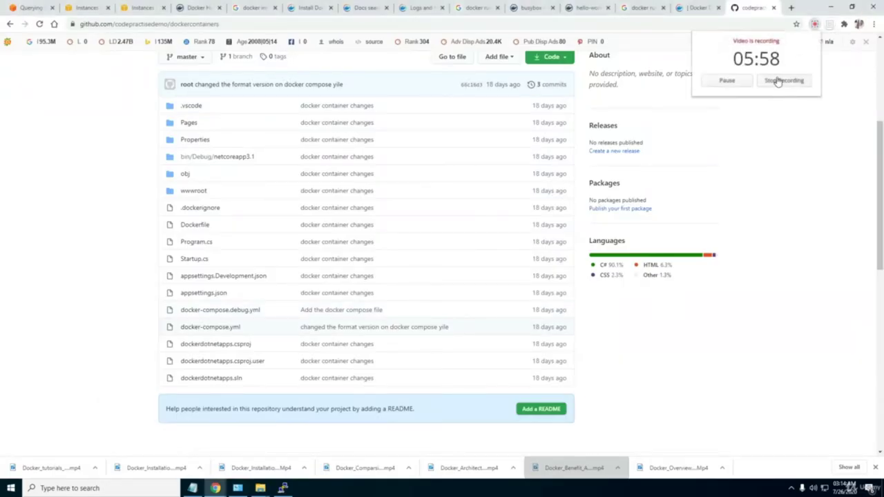
pyautogui.click(779, 81)
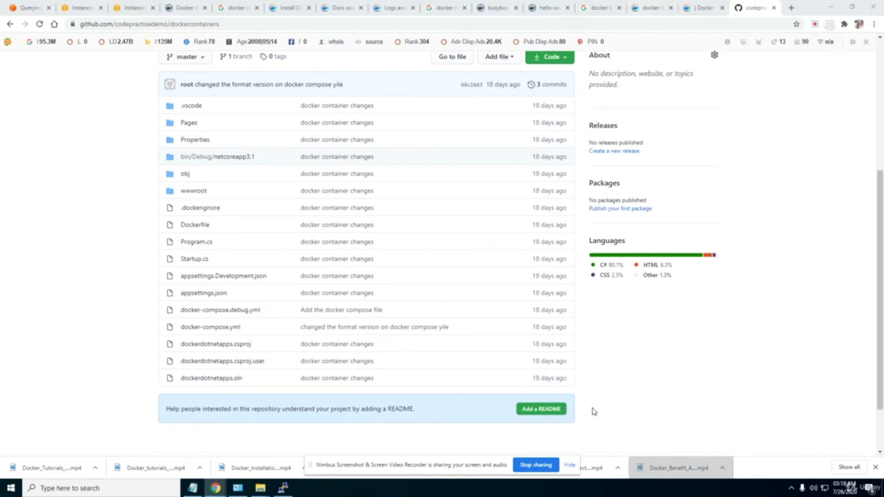
pyautogui.click(570, 465)
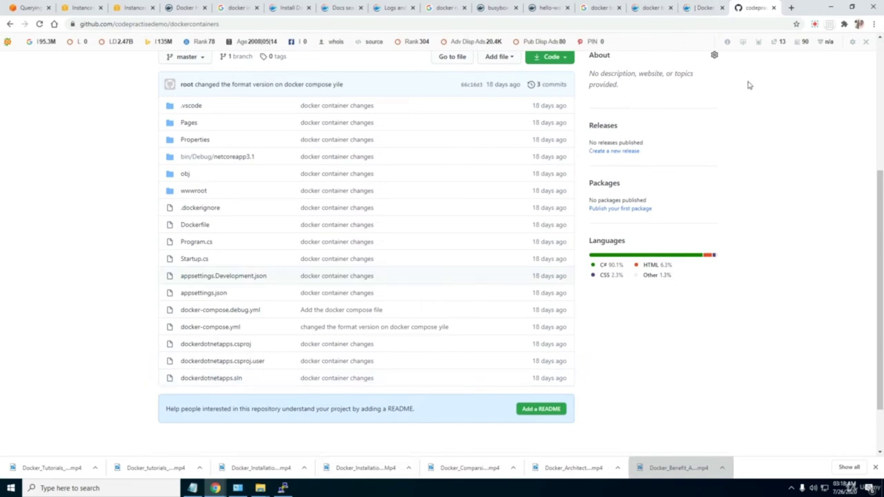
# In PuTTY, list the repo folder again and type 'docker build -t'.
pyautogui.moveTo(283, 488)
pyautogui.click(283, 453)
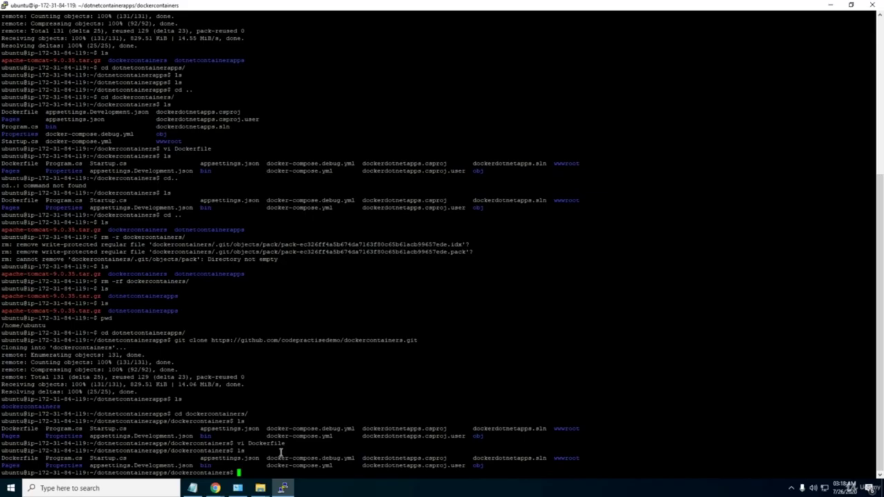
pyautogui.moveTo(880, 241); pyautogui.dragTo(871, 318)
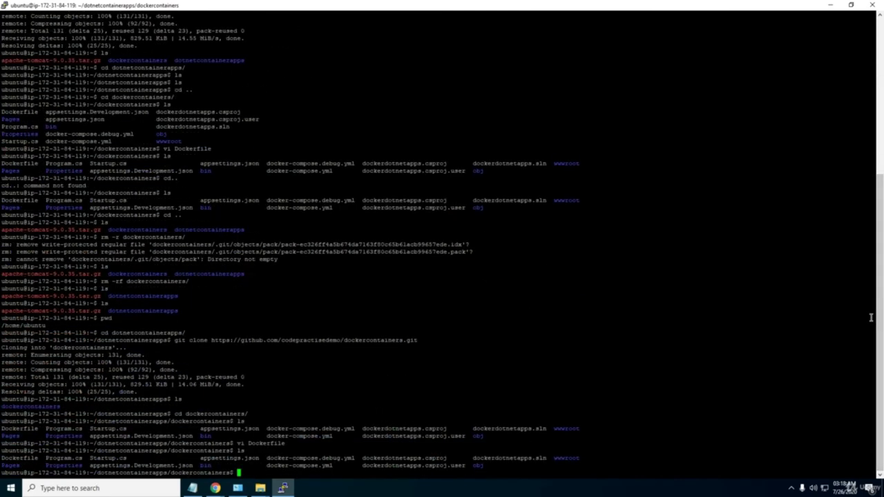
pyautogui.write('ls')
pyautogui.press('Return')
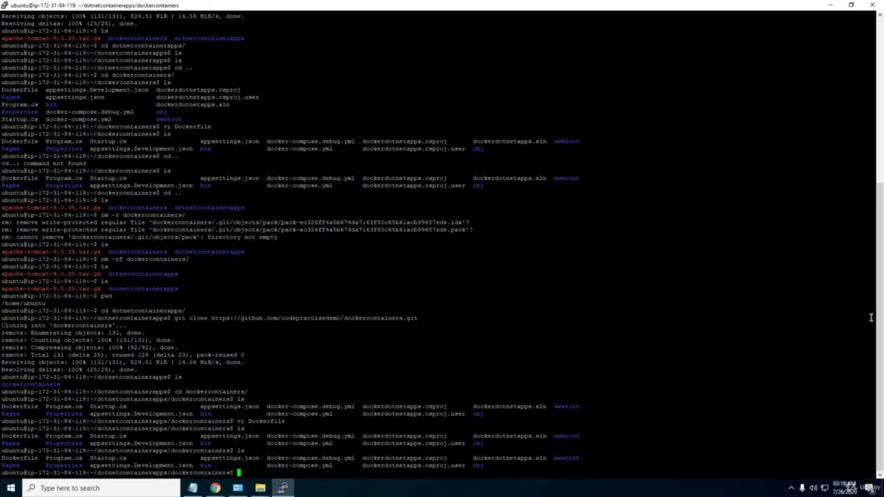
pyautogui.write('docker build -t')
# Consult the Docker installation notes, then select Dockerfile in GitHub's repository file list.
pyautogui.click(192, 488)
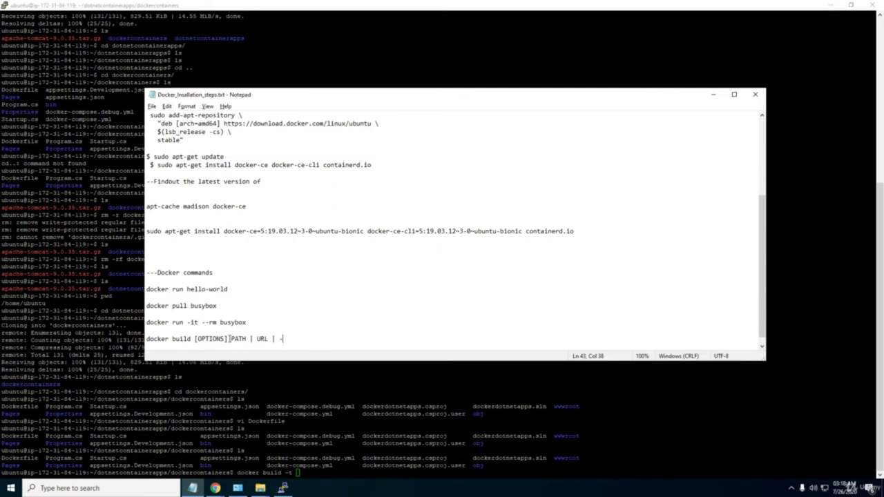
pyautogui.click(291, 416)
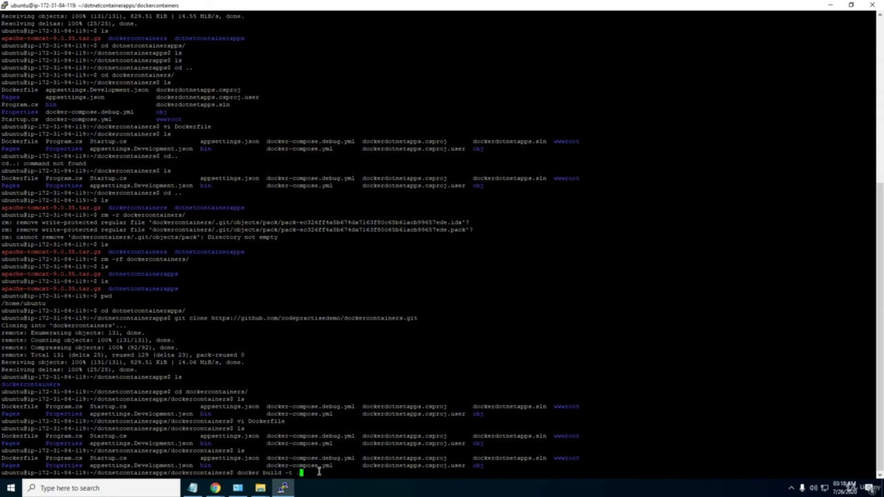
pyautogui.moveTo(216, 489)
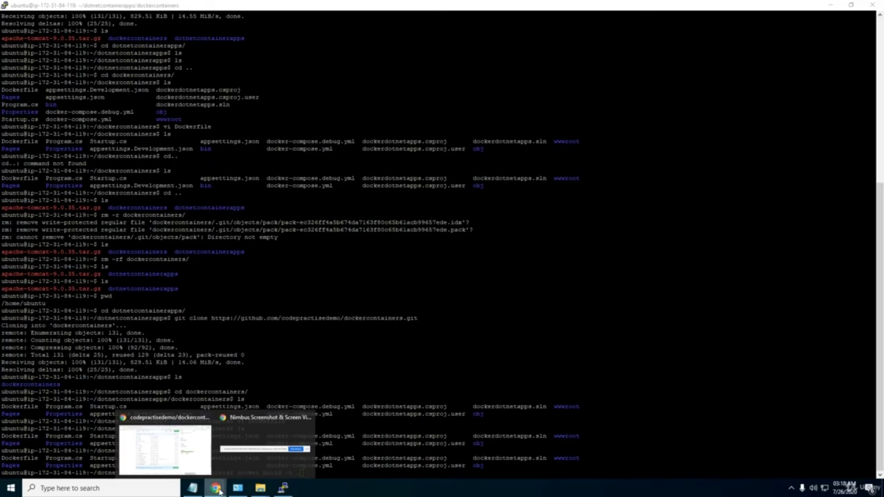
pyautogui.click(177, 452)
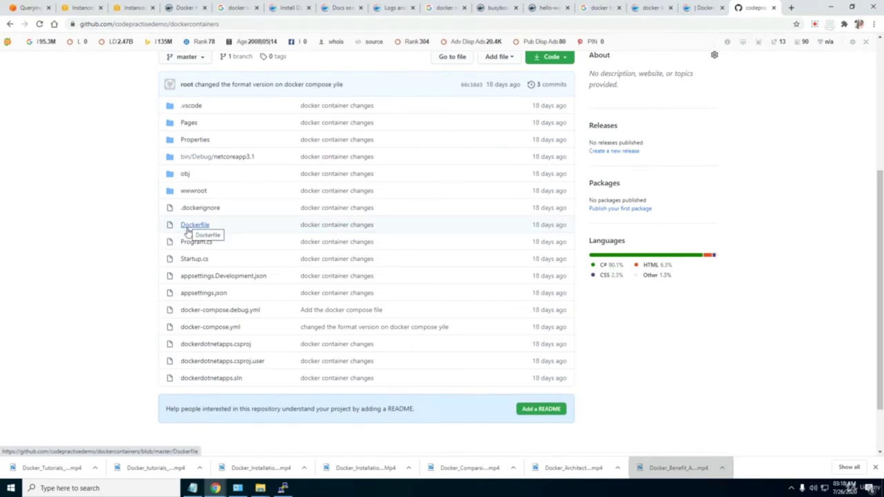
pyautogui.hotkey('alt', 'Tab')
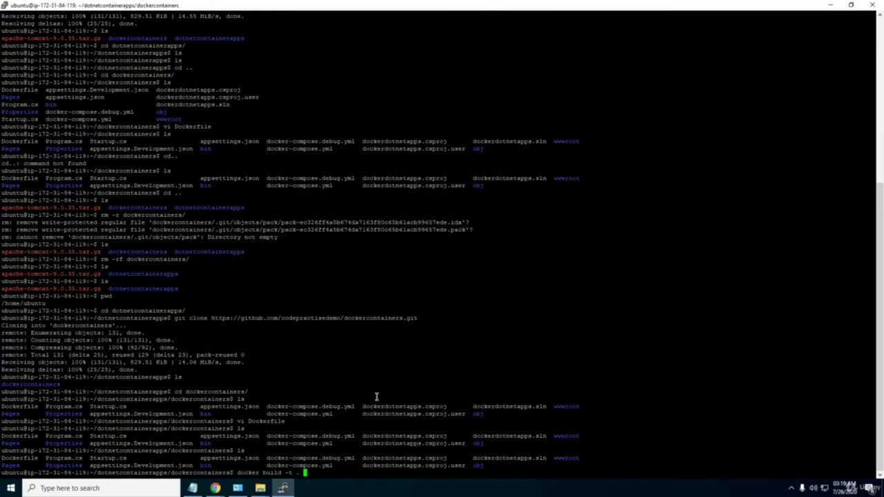
pyautogui.moveTo(217, 486)
pyautogui.click(170, 453)
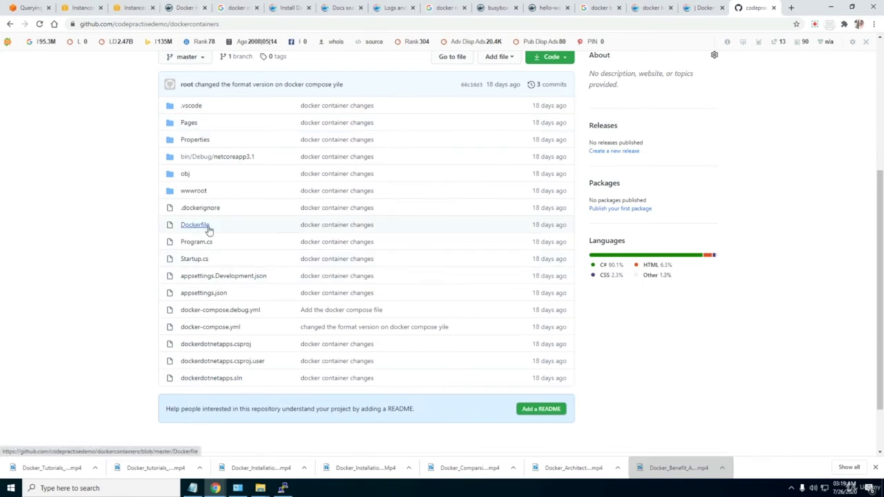
pyautogui.doubleClick(183, 231)
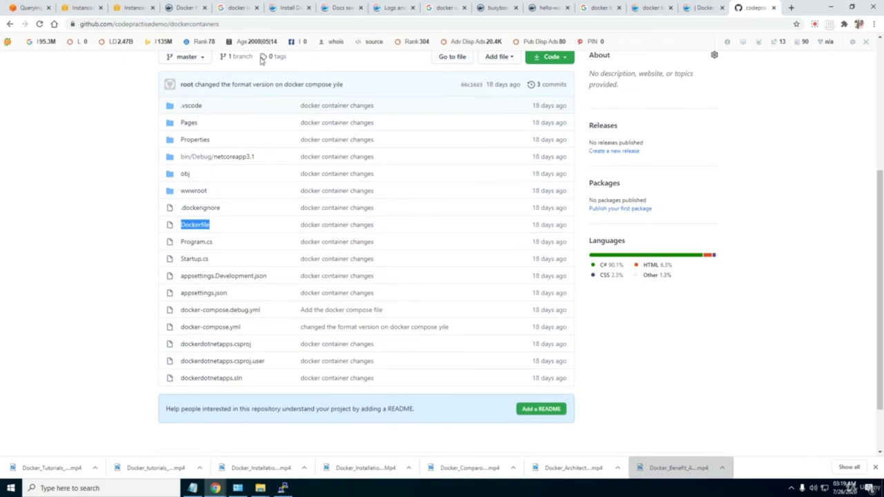
# Read the docker build reference's Usage, Text files and Options table sections, including -t.
pyautogui.click(655, 8)
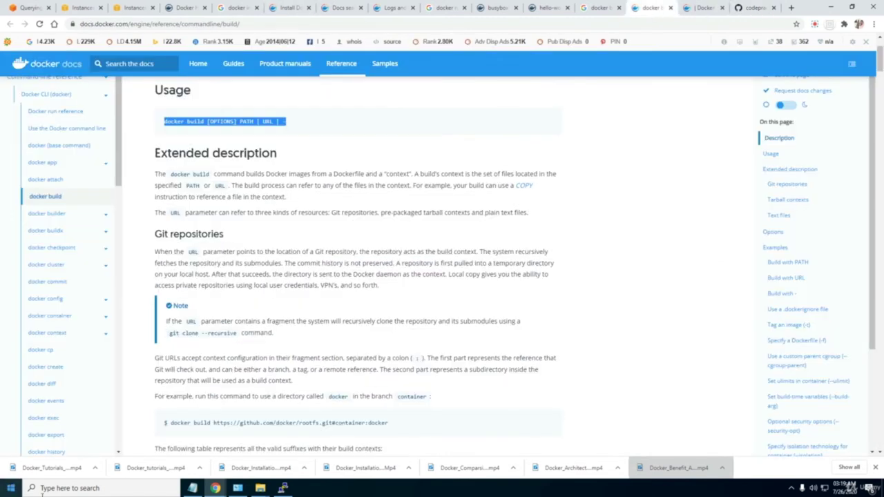
pyautogui.scroll(-4, 293, 470)
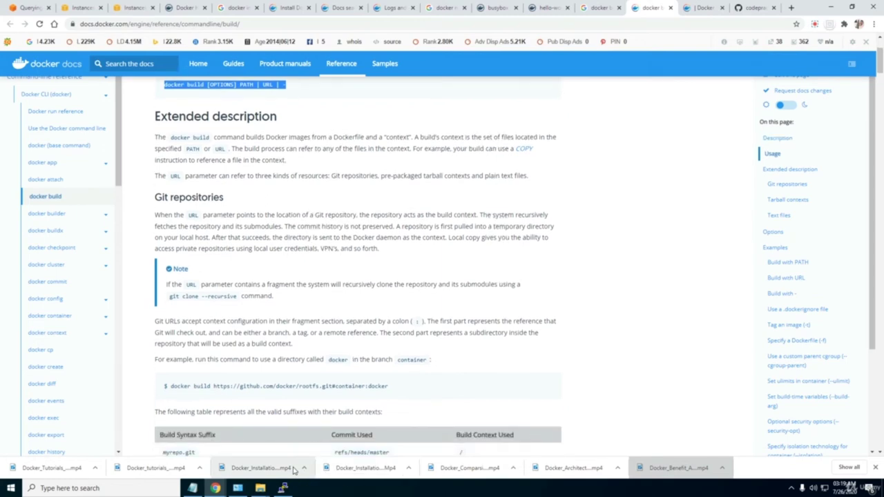
pyautogui.scroll(-4, 294, 469)
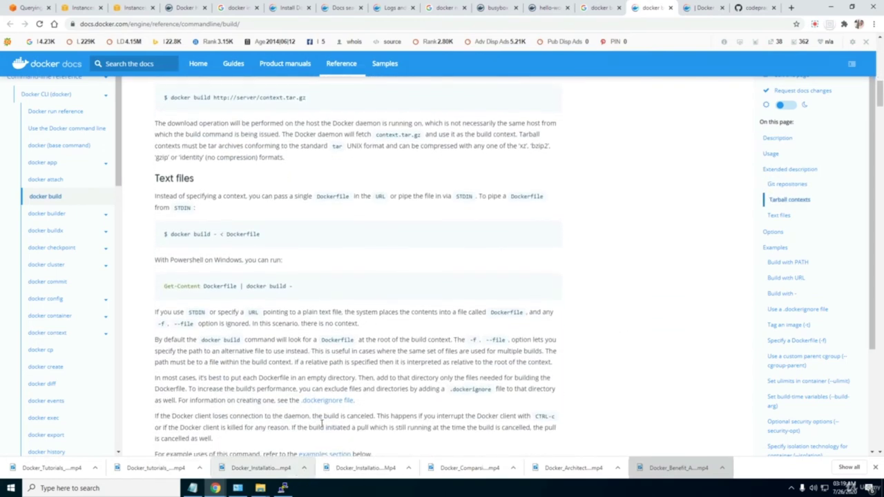
pyautogui.moveTo(235, 234); pyautogui.dragTo(215, 234)
pyautogui.click(266, 234)
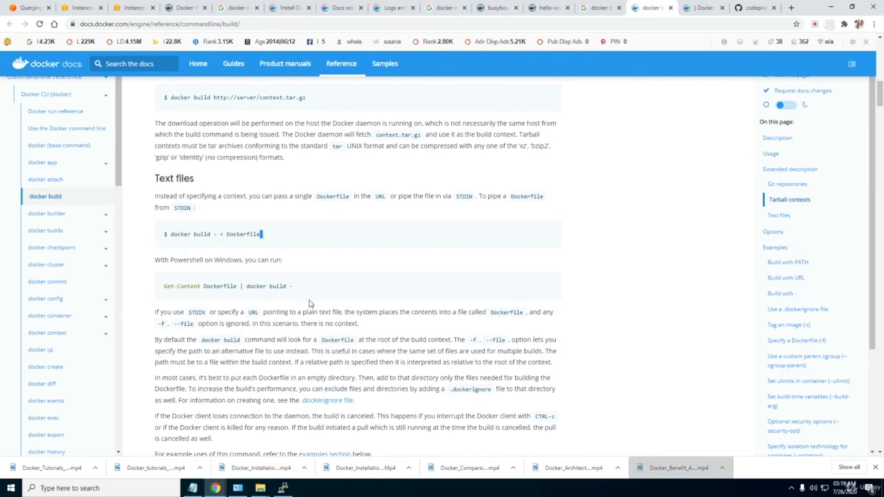
pyautogui.scroll(-4, 310, 304)
pyautogui.scroll(-3, 309, 304)
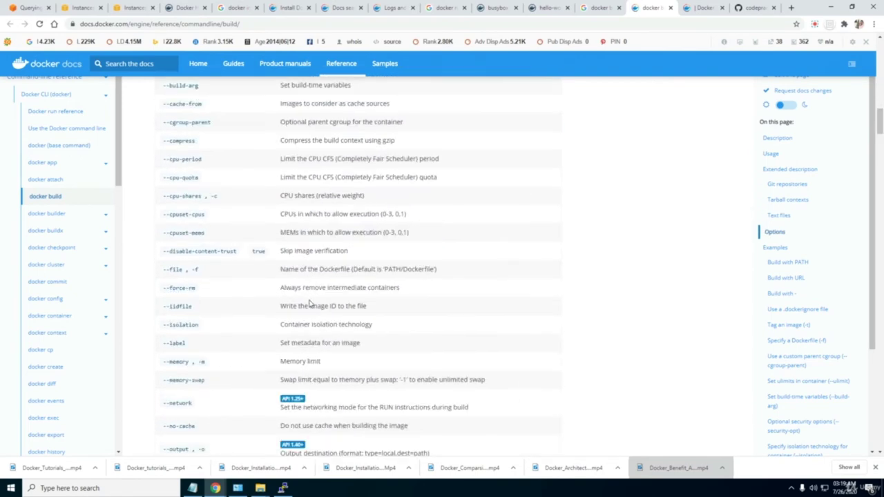
pyautogui.scroll(-3, 309, 304)
pyautogui.scroll(-2, 309, 304)
pyautogui.scroll(-2, 309, 303)
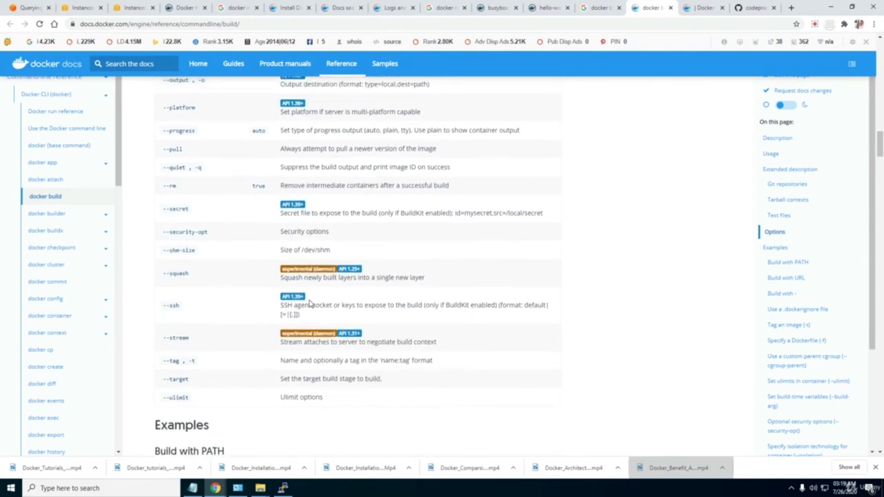
pyautogui.scroll(4, 310, 304)
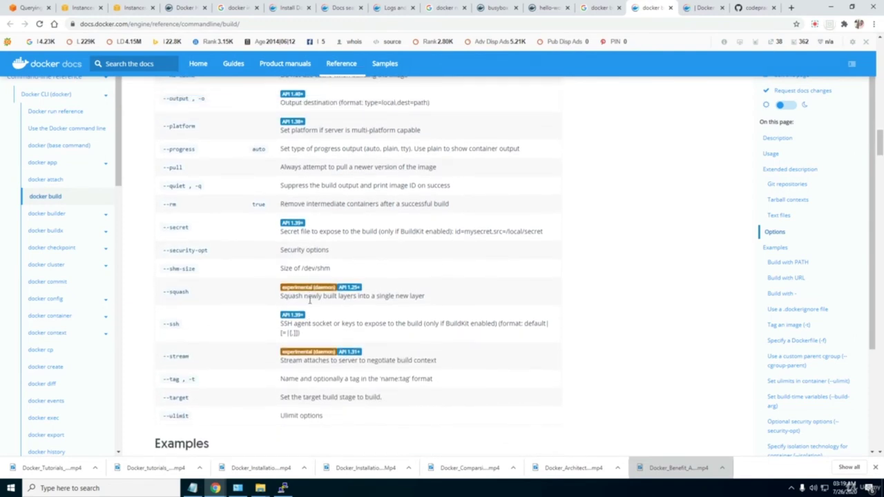
pyautogui.scroll(7, 309, 302)
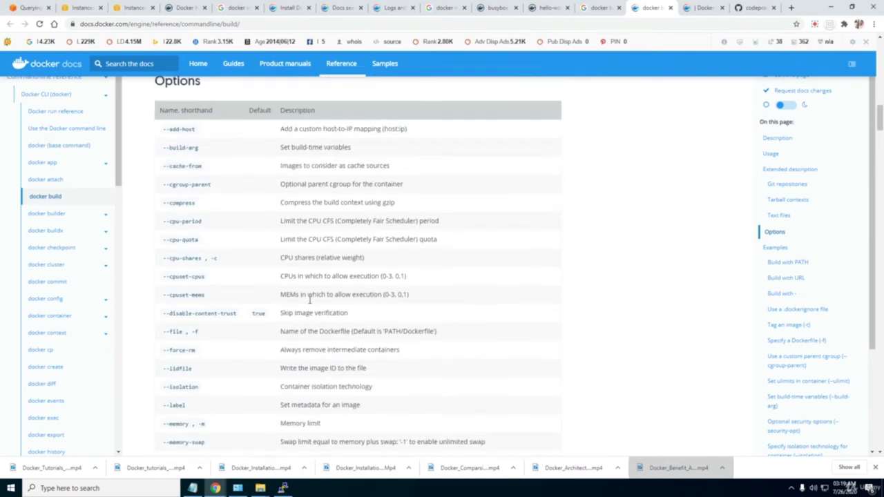
pyautogui.scroll(-4, 310, 304)
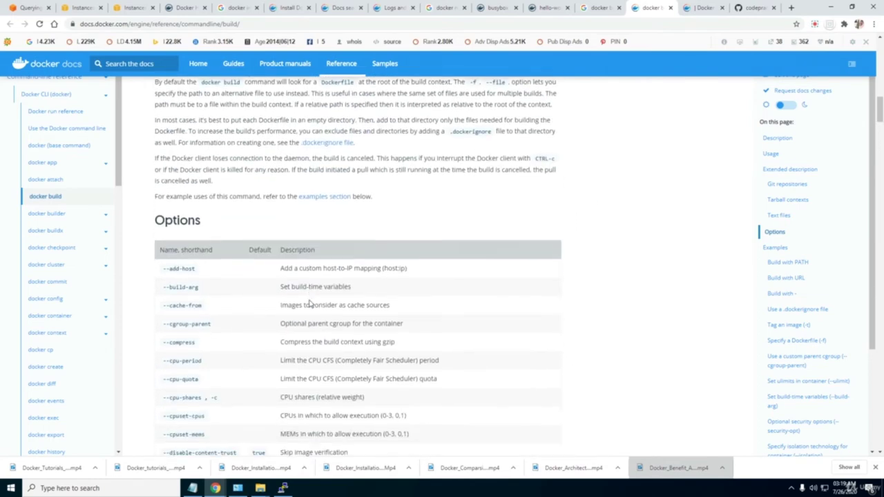
pyautogui.hotkey('alt', 'Tab')
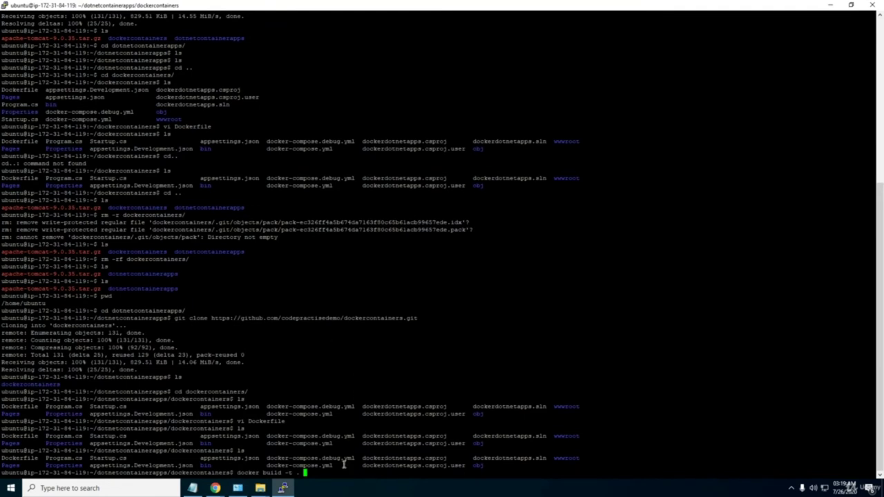
# Open a duplicate PuTTY session, list the home folder, and enter dotnetcontainerapps.
pyautogui.press('Up')
pyautogui.rightClick(233, 5)
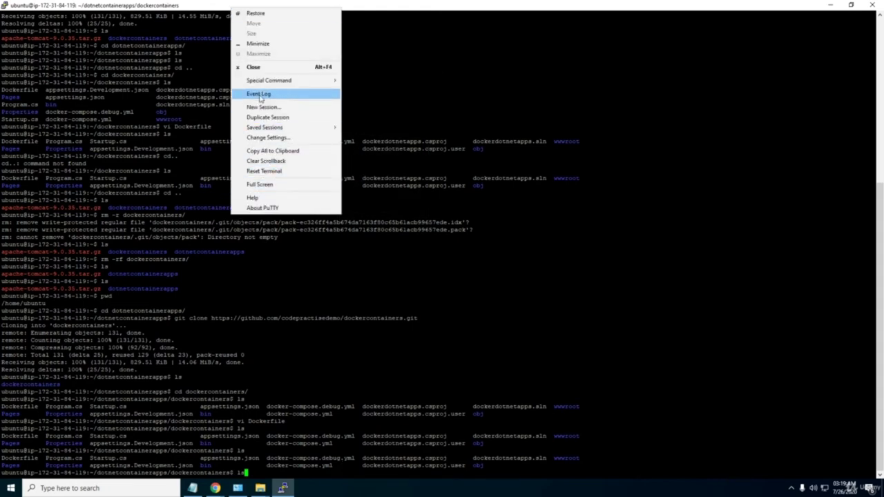
pyautogui.click(269, 117)
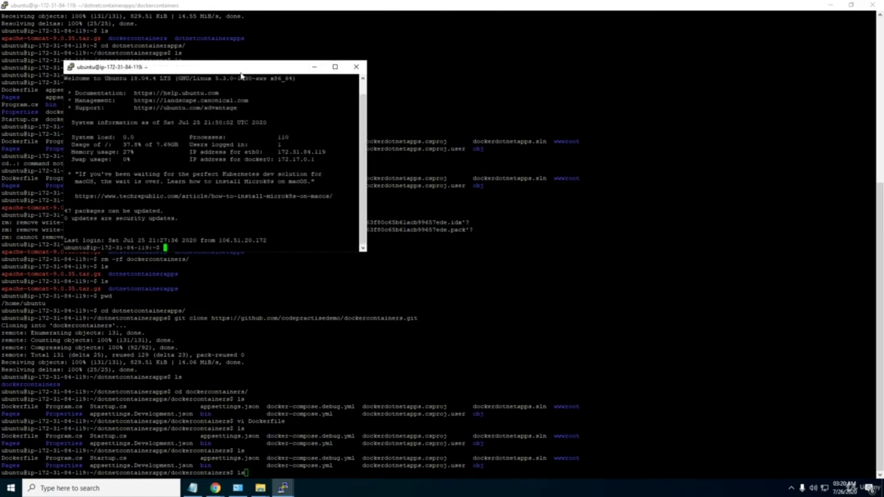
pyautogui.write('ls')
pyautogui.press('Return')
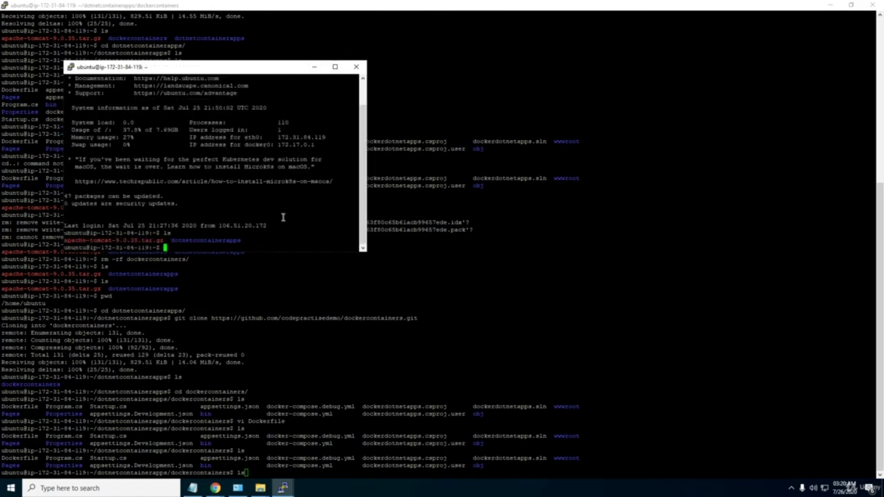
pyautogui.write('cd dot')
pyautogui.press('Tab')
pyautogui.press('Return')
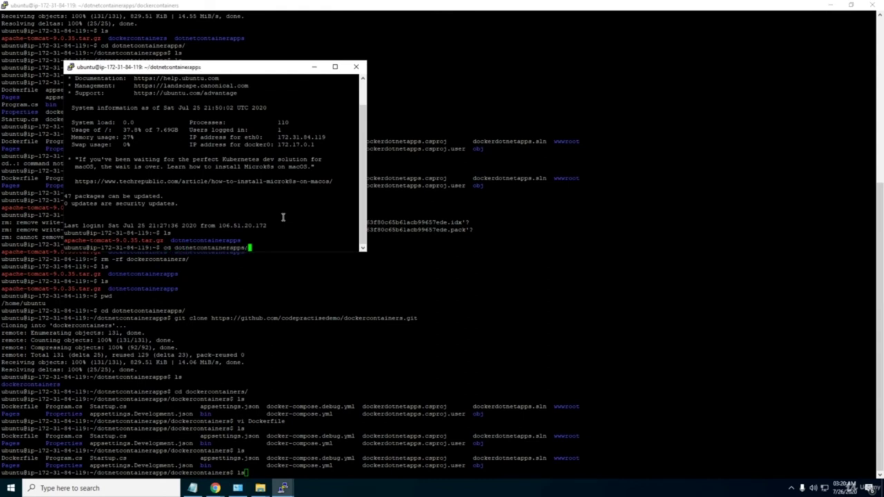
# Close the old PuTTY session after confirming, and maximize the new one.
pyautogui.click(615, 142)
pyautogui.click(873, 4)
pyautogui.click(457, 282)
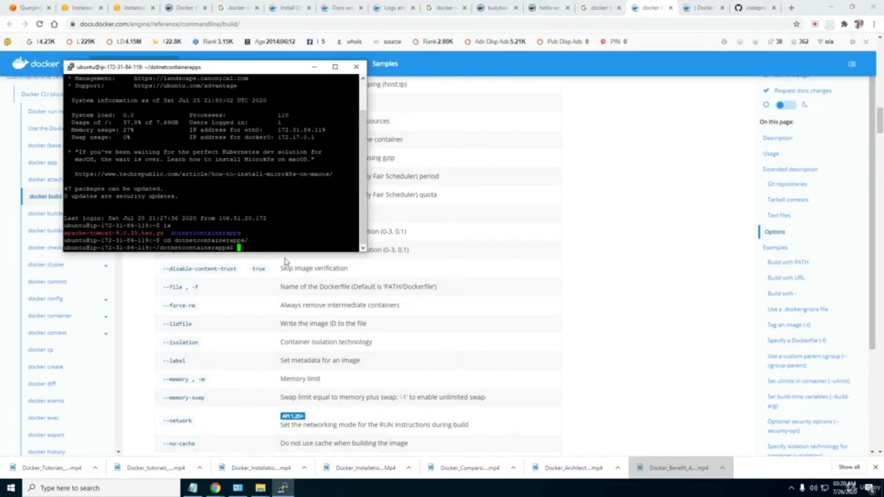
pyautogui.click(335, 66)
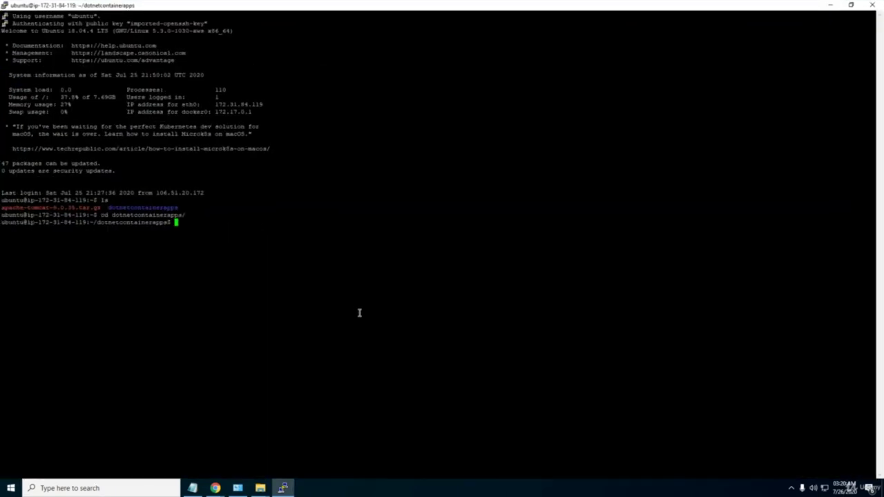
# List dotnetcontainerapps, move into dockercontainers, and list its project files.
pyautogui.write('ls')
pyautogui.press('Return')
pyautogui.write('cd dock')
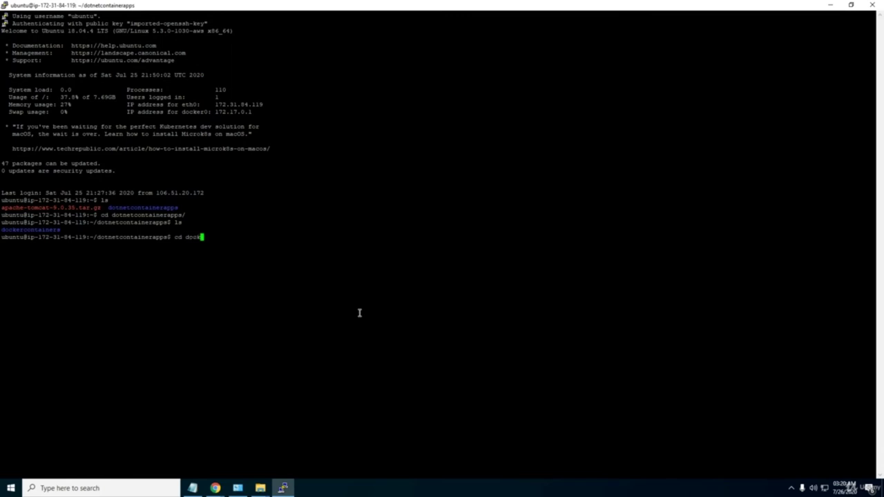
pyautogui.press('Tab')
pyautogui.press('Return')
pyautogui.write('ls')
pyautogui.press('Return')
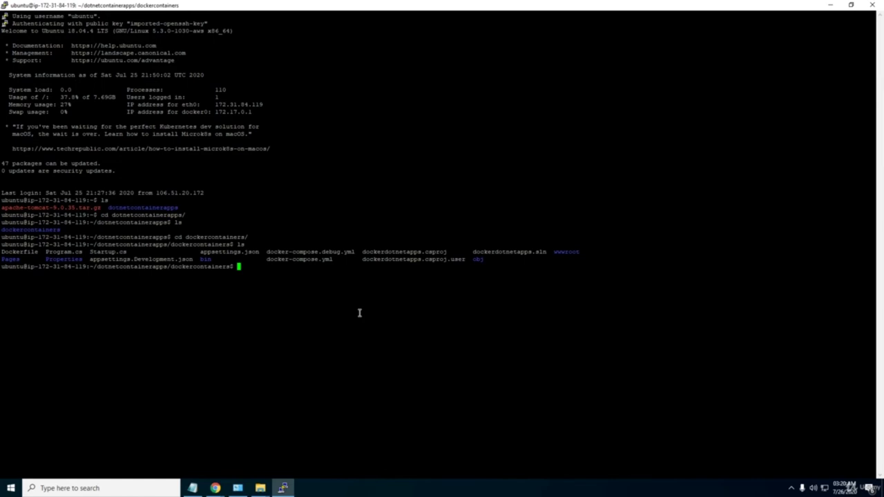
# Run ls -al to show all files including hidden ones, and highlight Dockerfile.
pyautogui.write('ls -al')
pyautogui.press('Return')
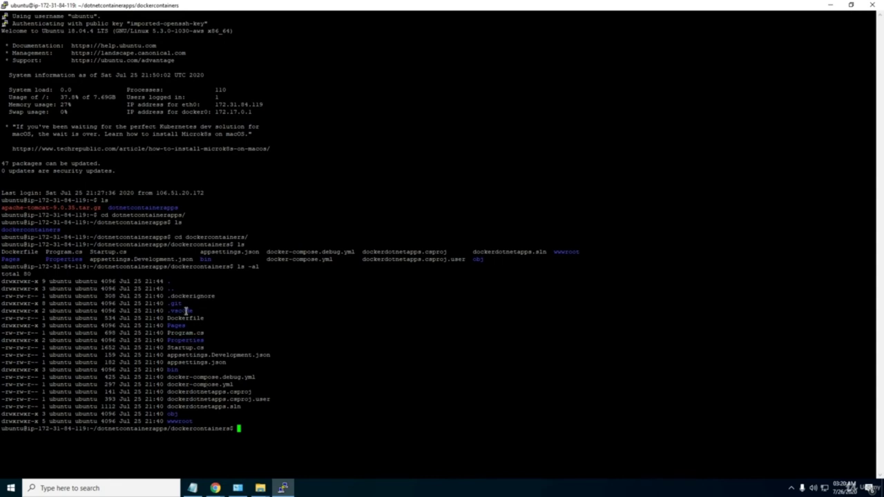
pyautogui.moveTo(205, 322); pyautogui.dragTo(177, 320)
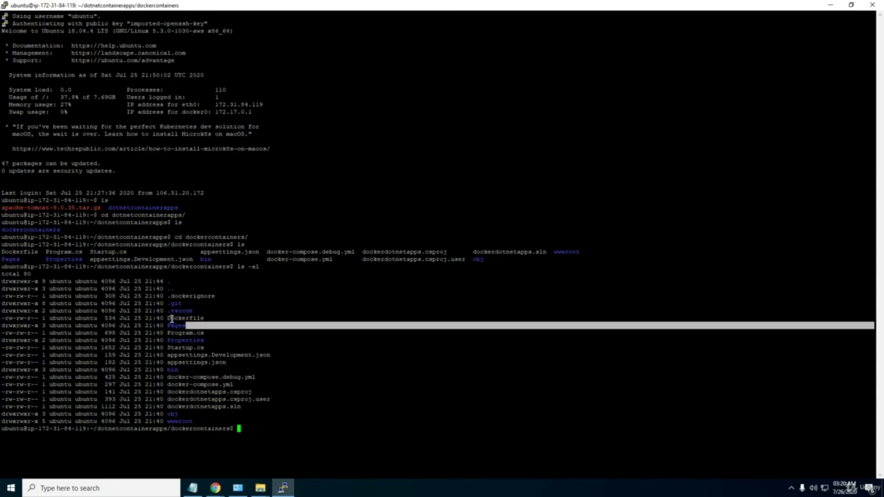
pyautogui.doubleClick(171, 319)
pyautogui.click(241, 421)
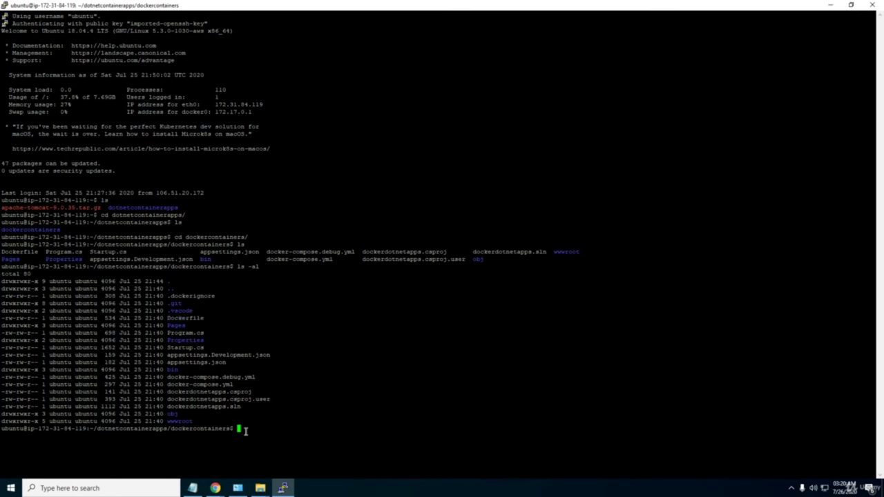
# Run docker build -t . --name dockercointainersapps, which fails with an invalid reference format error.
pyautogui.write('docker')
pyautogui.press('BackSpace')
pyautogui.press('BackSpace')
pyautogui.press('BackSpace')
pyautogui.press('BackSpace')
pyautogui.press('BackSpace')
pyautogui.write('ker b')
pyautogui.press('BackSpace')
pyautogui.press('BackSpace')
pyautogui.press('BackSpace')
pyautogui.press('BackSpace')
pyautogui.press('BackSpace')
pyautogui.press('BackSpace')
pyautogui.press('BackSpace')
pyautogui.write('ocker build -t . --name doc')
pyautogui.press('BackSpace')
pyautogui.press('BackSpace')
pyautogui.press('BackSpace')
pyautogui.write('dokce')
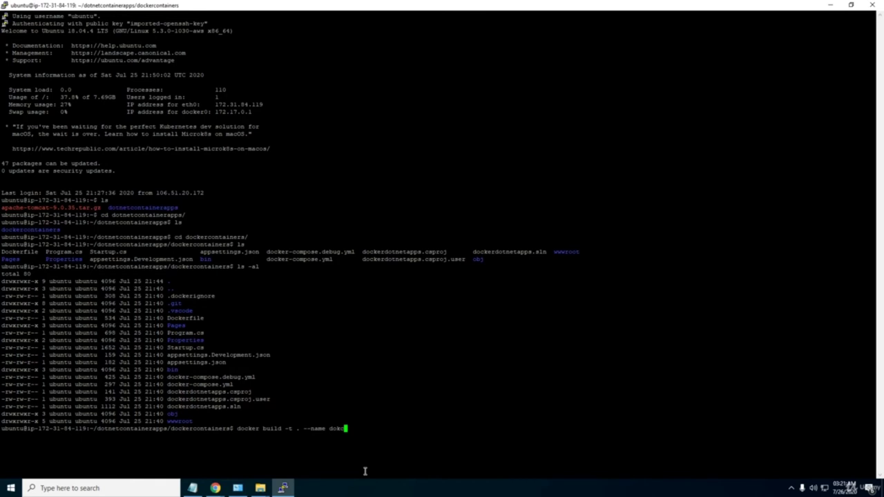
pyautogui.press('BackSpace')
pyautogui.press('BackSpace')
pyautogui.press('BackSpace')
pyautogui.write('ckercontin')
pyautogui.press('BackSpace')
pyautogui.press('BackSpace')
pyautogui.press('BackSpace')
pyautogui.write('tainersapps')
pyautogui.press('Return')
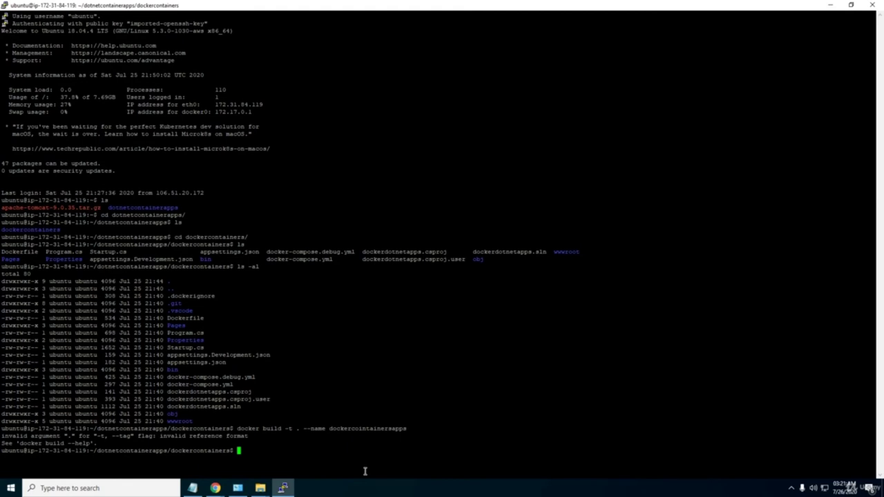
# Rerun the build trimmed to docker build -t ., which fails again, then recall it.
pyautogui.press('Up')
pyautogui.press('BackSpace')
pyautogui.press('BackSpace')
pyautogui.press('BackSpace')
pyautogui.press('BackSpace')
pyautogui.press('BackSpace')
pyautogui.press('BackSpace')
pyautogui.press('BackSpace')
pyautogui.press('BackSpace')
pyautogui.press('BackSpace')
pyautogui.press('BackSpace')
pyautogui.press('BackSpace')
pyautogui.press('BackSpace')
pyautogui.press('BackSpace')
pyautogui.press('BackSpace')
pyautogui.press('BackSpace')
pyautogui.press('BackSpace')
pyautogui.press('BackSpace')
pyautogui.press('BackSpace')
pyautogui.press('BackSpace')
pyautogui.press('BackSpace')
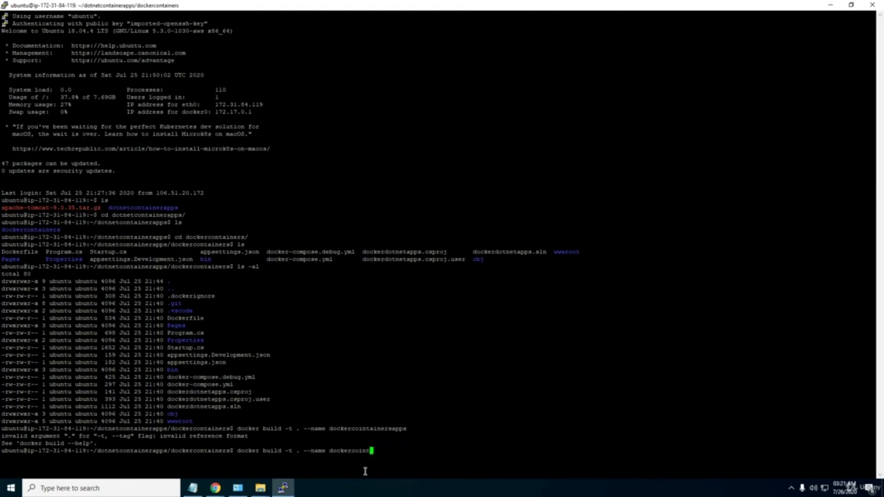
pyautogui.press('BackSpace')
pyautogui.press('BackSpace')
pyautogui.press('BackSpace')
pyautogui.press('BackSpace')
pyautogui.press('BackSpace')
pyautogui.press('BackSpace')
pyautogui.press('BackSpace')
pyautogui.press('Return')
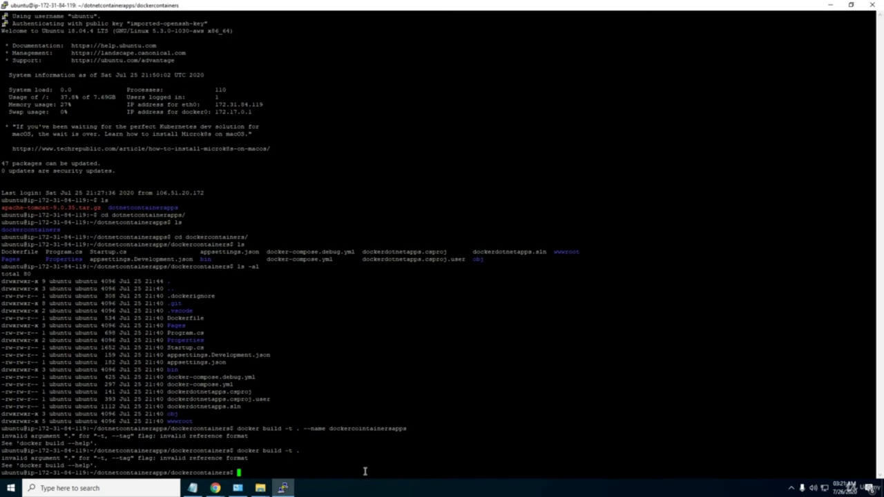
pyautogui.press('Up')
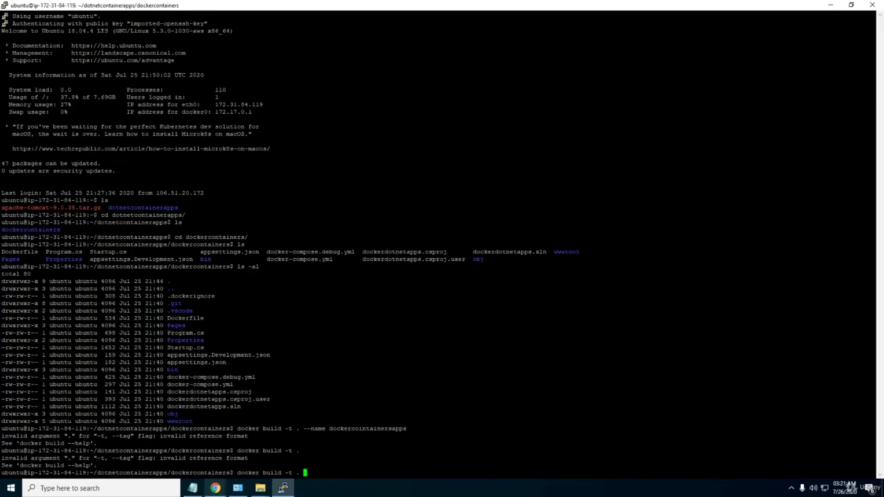
# Search the Docker build reference for 'build' to find the -t myname/myapp tagging example.
pyautogui.moveTo(215, 488)
pyautogui.click(166, 442)
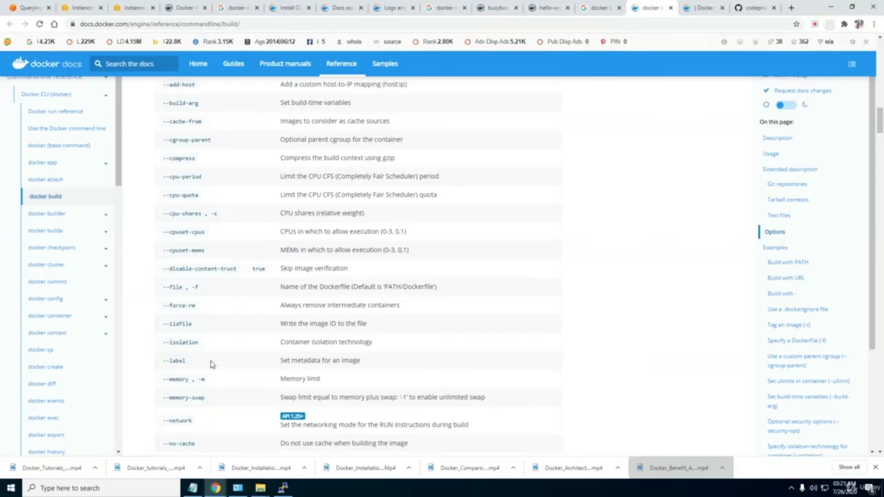
pyautogui.hotkey('ctrl', 'f')
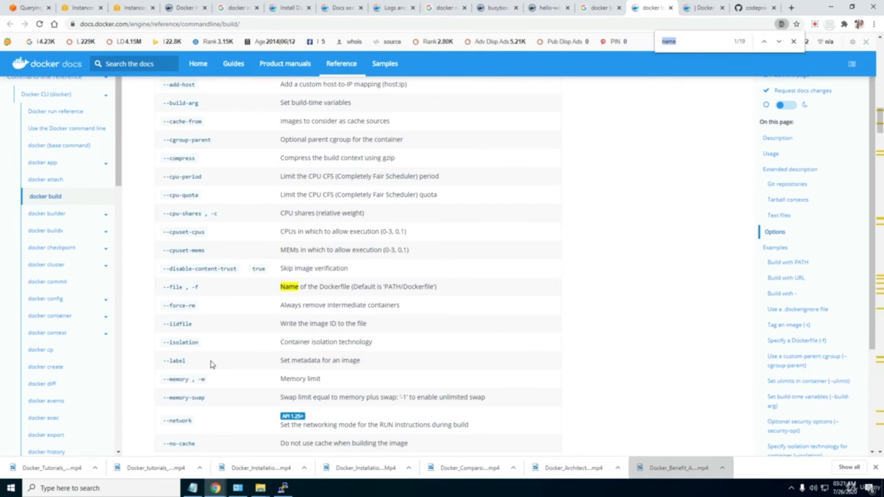
pyautogui.write('build')
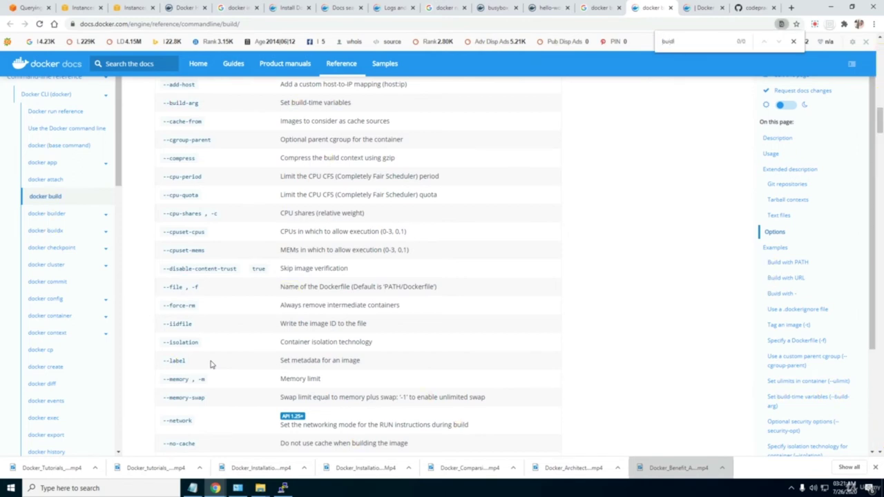
pyautogui.scroll(-7, 872, 345)
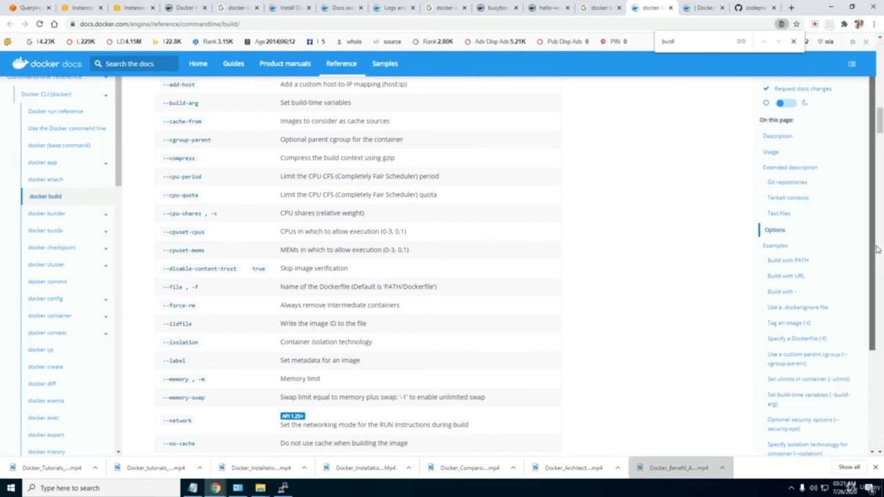
pyautogui.click(881, 358)
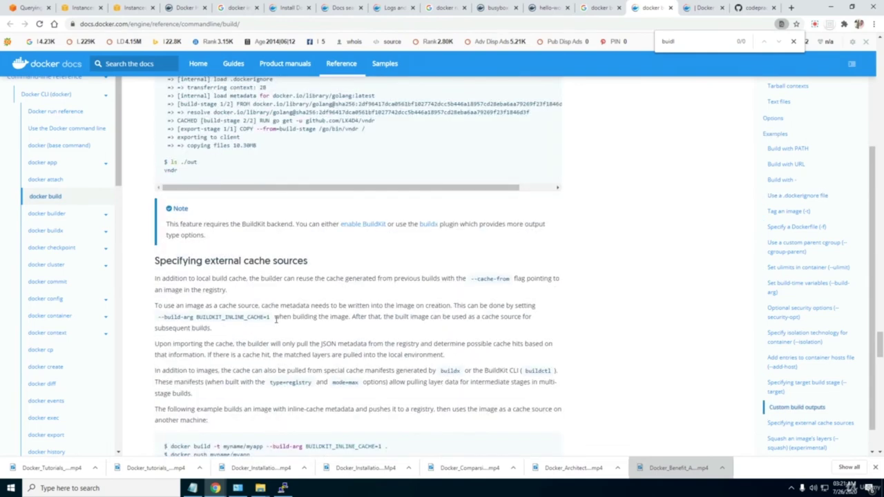
pyautogui.scroll(-2, 276, 321)
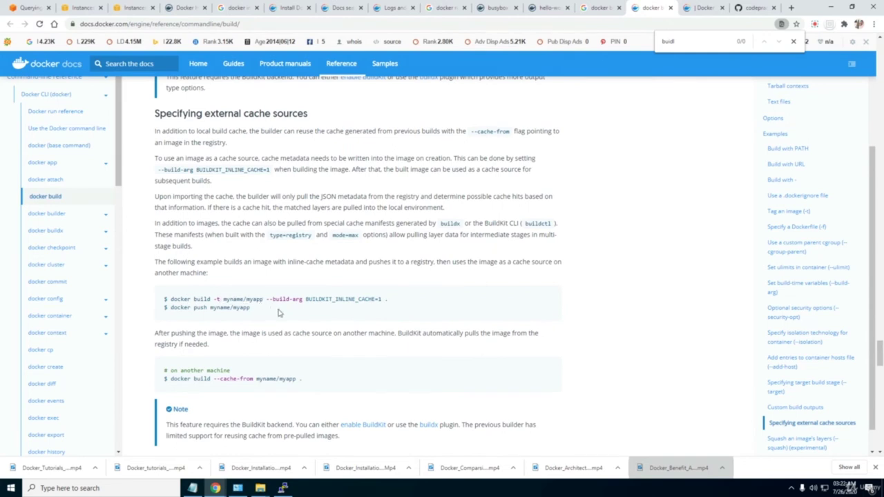
pyautogui.scroll(-1, 278, 313)
pyautogui.scroll(1, 278, 313)
pyautogui.scroll(-1, 279, 313)
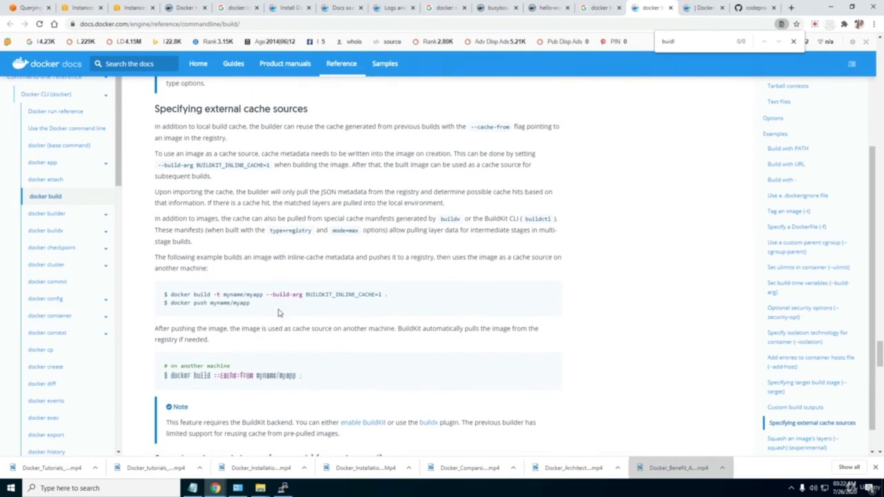
pyautogui.scroll(1, 279, 313)
pyautogui.scroll(-2, 278, 313)
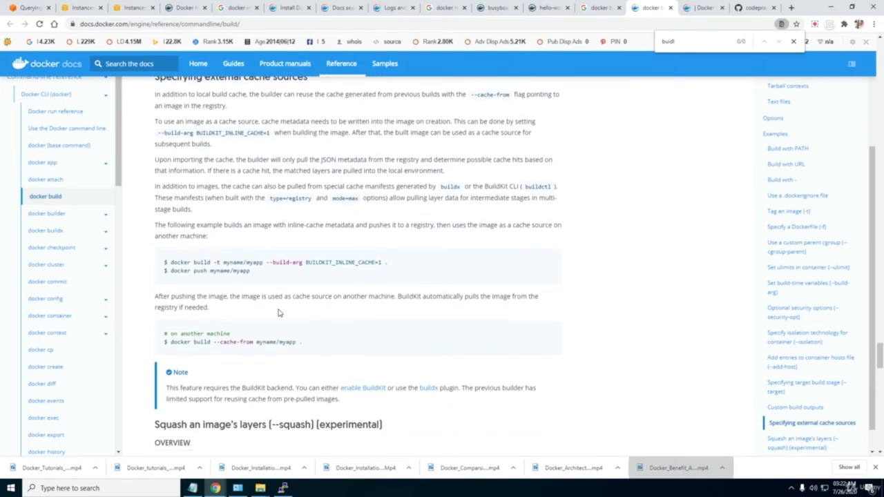
pyautogui.scroll(1, 279, 313)
pyautogui.scroll(1, 279, 313)
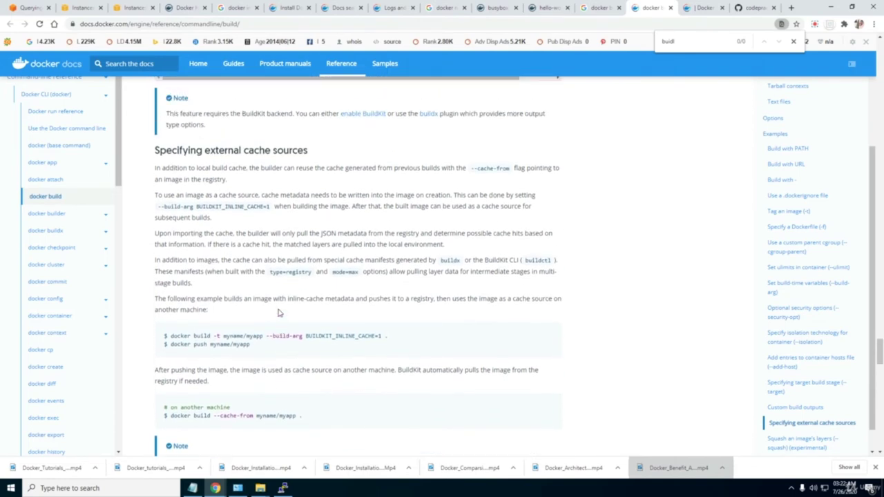
pyautogui.scroll(1, 278, 313)
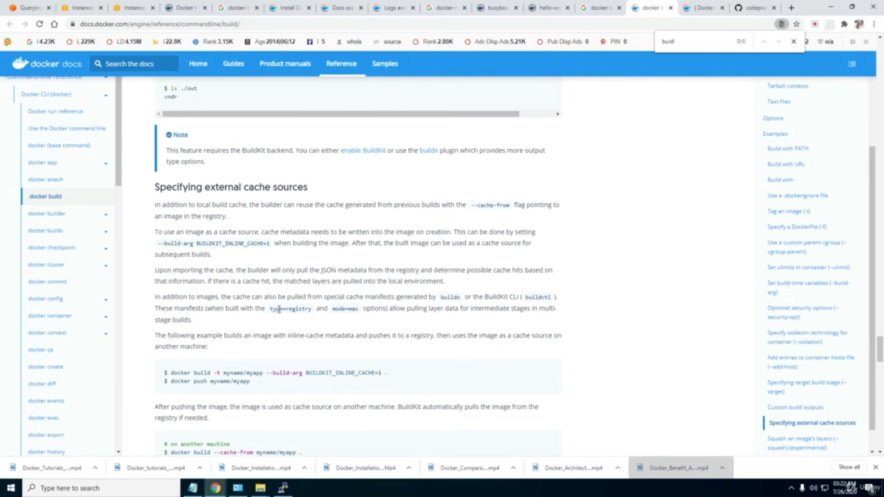
pyautogui.hotkey('alt', 'Tab')
# Run docker build tagged as the username/dockercontainerdotnetapps, which fails with a Docker socket permission-denied error.
pyautogui.press('BackSpace')
pyautogui.press('BackSpace')
pyautogui.press('BackSpace')
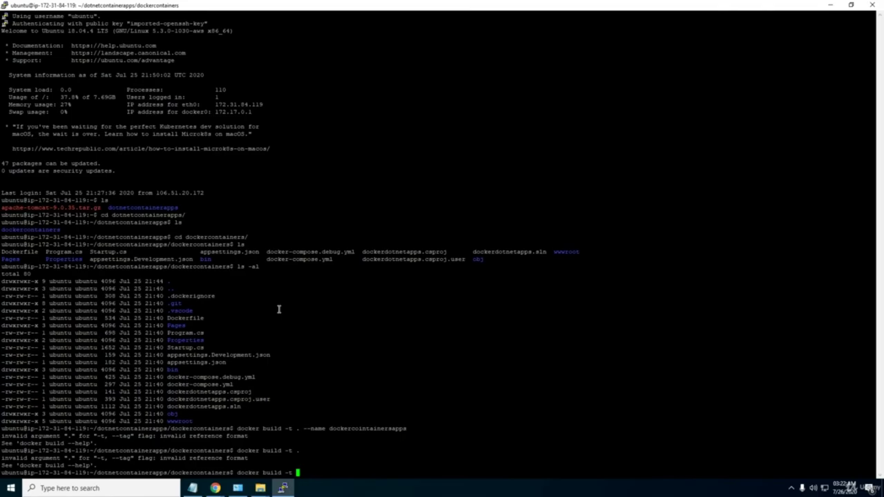
pyautogui.hotkey('alt', 'Tab')
pyautogui.hotkey('alt', 'Tab')
pyautogui.write('jagen')
pyautogui.write('rajagopal')
pyautogui.write('/')
pyautogui.write('docker')
pyautogui.write('cont')
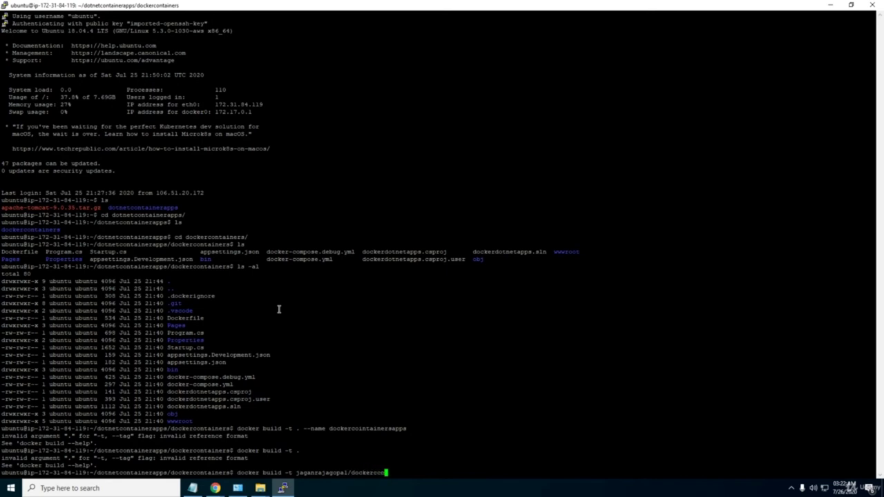
pyautogui.write('ainerdotnetapps .')
pyautogui.press('Return')
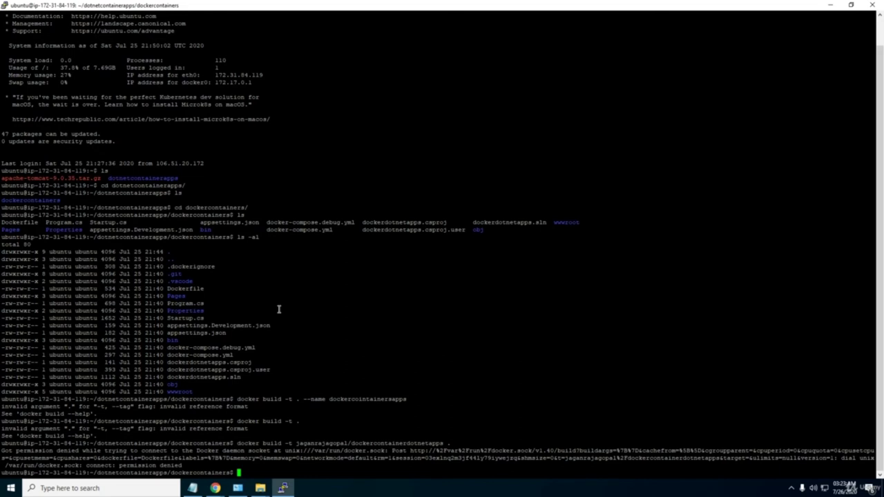
# Recall the previous docker build command and check the docker build documentation.
pyautogui.press('Up')
pyautogui.press('Left')
pyautogui.press('Left')
pyautogui.press('Left')
pyautogui.press('Left')
pyautogui.press('Left')
pyautogui.press('Left')
pyautogui.press('Left')
pyautogui.press('Left')
pyautogui.press('Left')
pyautogui.press('Left')
pyautogui.press('Left')
pyautogui.press('Left')
pyautogui.press('Left')
pyautogui.press('Left')
pyautogui.press('Left')
pyautogui.press('Left')
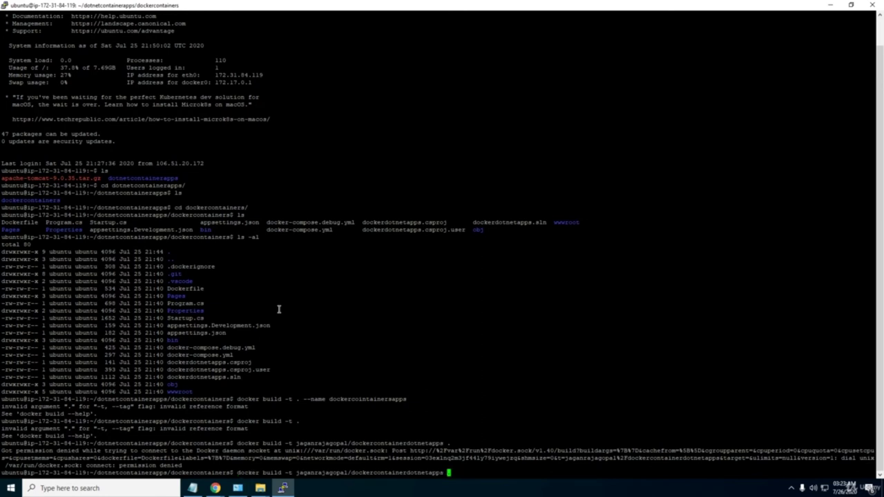
pyautogui.press('Right')
pyautogui.press('Right')
pyautogui.press('Right')
pyautogui.press('Right')
pyautogui.press('Right')
pyautogui.press('Right')
pyautogui.press('Right')
pyautogui.press('Right')
pyautogui.press('Right')
pyautogui.press('Right')
pyautogui.press('Right')
pyautogui.press('Right')
pyautogui.press('Right')
pyautogui.hotkey('alt', 'Tab')
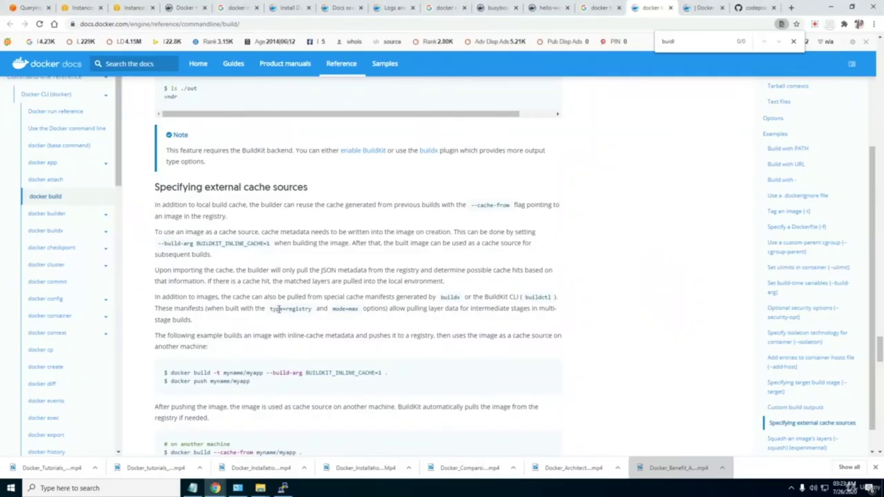
pyautogui.scroll(-3, 279, 308)
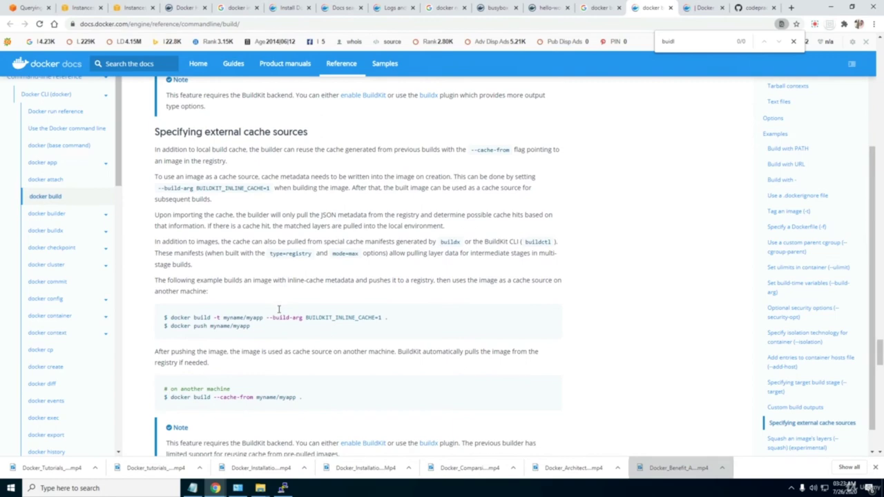
pyautogui.scroll(-3, 279, 308)
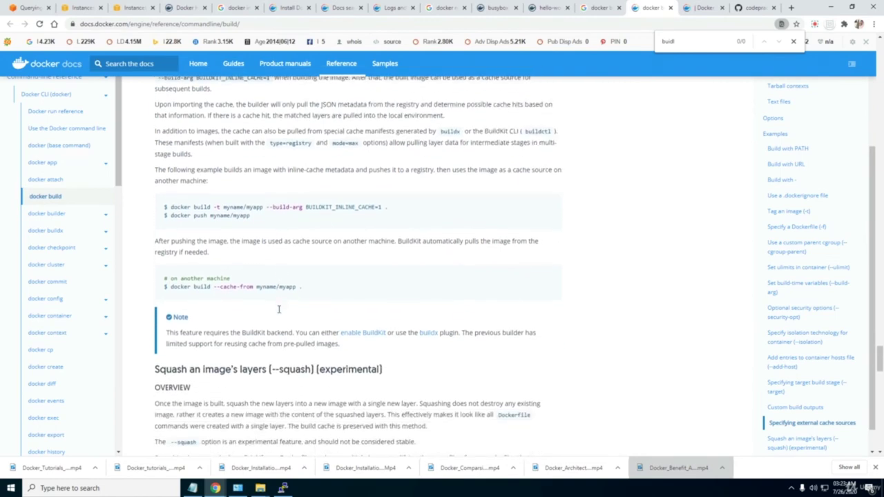
pyautogui.scroll(-8, 280, 309)
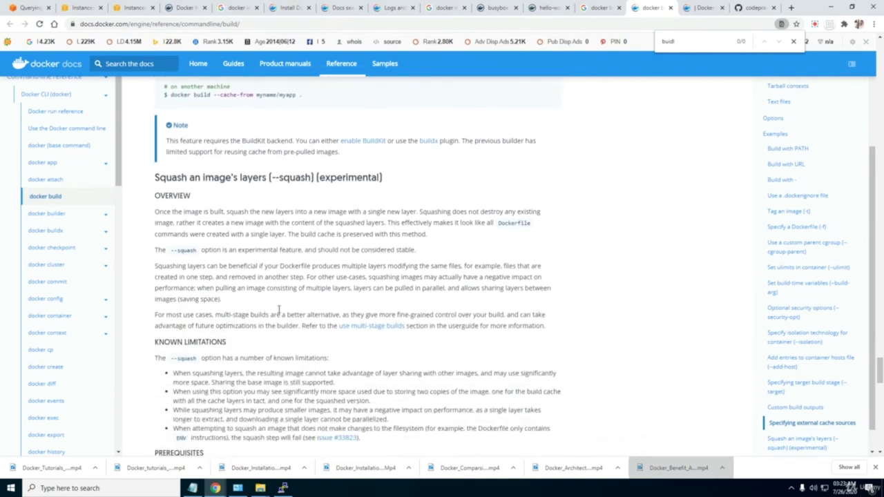
pyautogui.scroll(1, 279, 309)
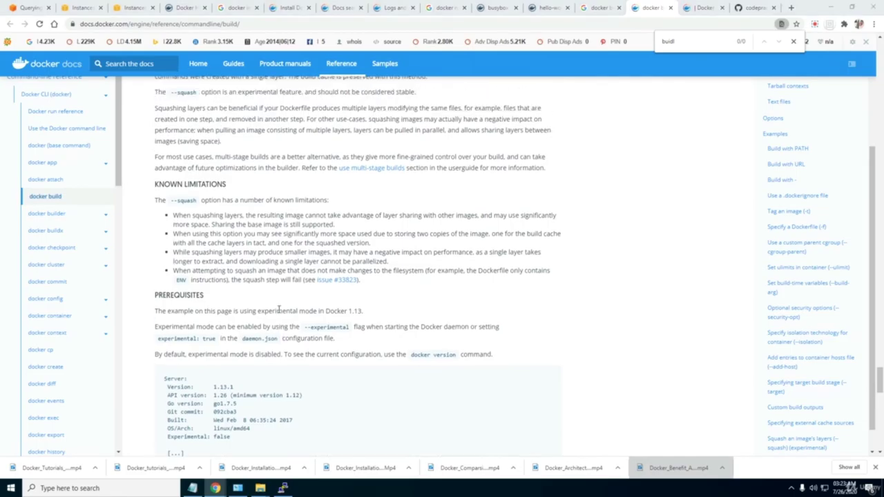
pyautogui.hotkey('alt', 'Tab')
# Strip the repository name from the tag and rerun the build, which gives invalid reference format.
pyautogui.press('BackSpace')
pyautogui.press('BackSpace')
pyautogui.press('BackSpace')
pyautogui.press('BackSpace')
pyautogui.press('BackSpace')
pyautogui.press('BackSpace')
pyautogui.press('BackSpace')
pyautogui.press('BackSpace')
pyautogui.press('BackSpace')
pyautogui.press('BackSpace')
pyautogui.press('BackSpace')
pyautogui.press('BackSpace')
pyautogui.press('BackSpace')
pyautogui.press('BackSpace')
pyautogui.press('BackSpace')
pyautogui.press('BackSpace')
pyautogui.press('BackSpace')
pyautogui.press('BackSpace')
pyautogui.press('BackSpace')
pyautogui.press('BackSpace')
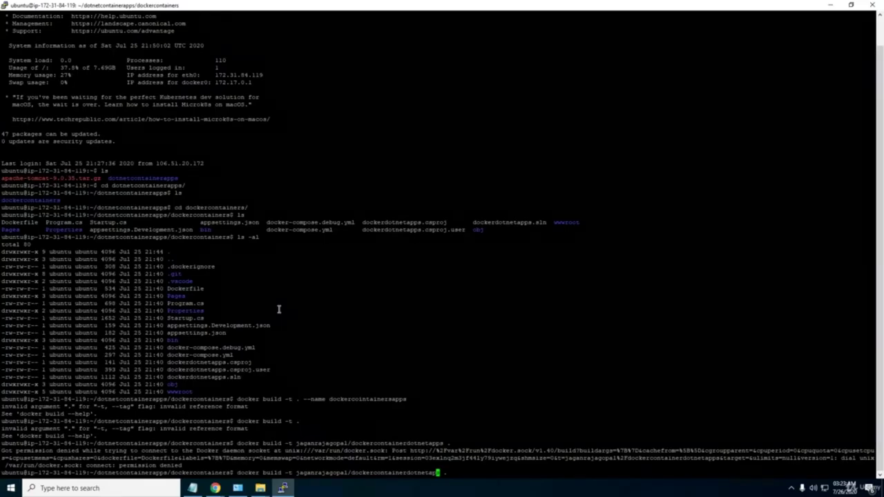
pyautogui.press('BackSpace')
pyautogui.press('BackSpace')
pyautogui.press('BackSpace')
pyautogui.press('BackSpace')
pyautogui.press('BackSpace')
pyautogui.press('BackSpace')
pyautogui.press('BackSpace')
pyautogui.press('BackSpace')
pyautogui.press('BackSpace')
pyautogui.press('BackSpace')
pyautogui.press('BackSpace')
pyautogui.press('BackSpace')
pyautogui.press('BackSpace')
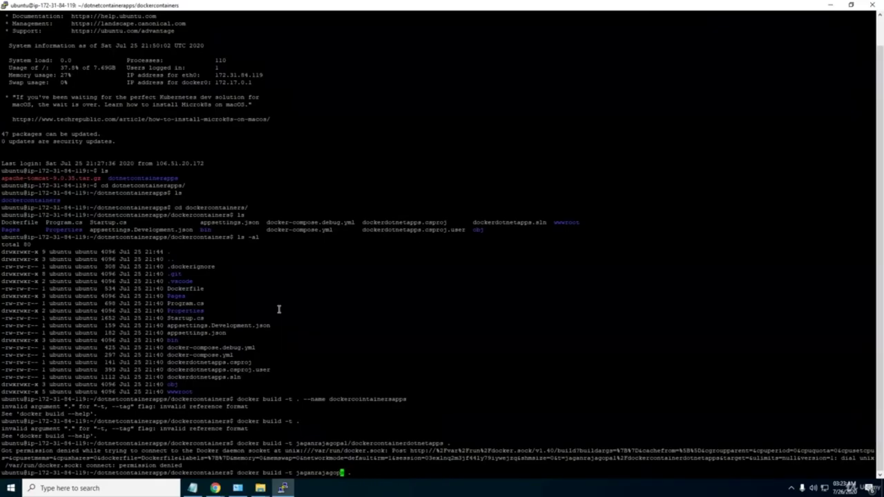
pyautogui.press('BackSpace')
pyautogui.press('BackSpace')
pyautogui.write('.')
pyautogui.press('Return')
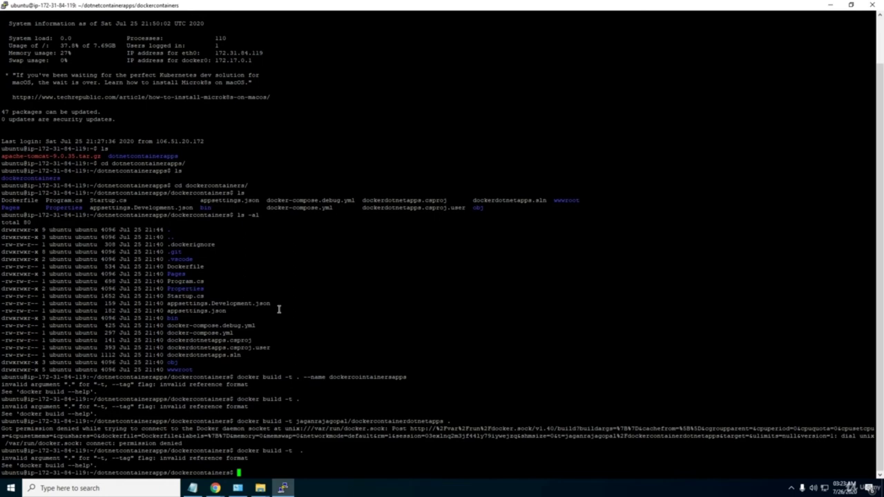
# Scroll the docker build reference to the --add-host and --target build-stage examples.
pyautogui.hotkey('alt', 'Tab')
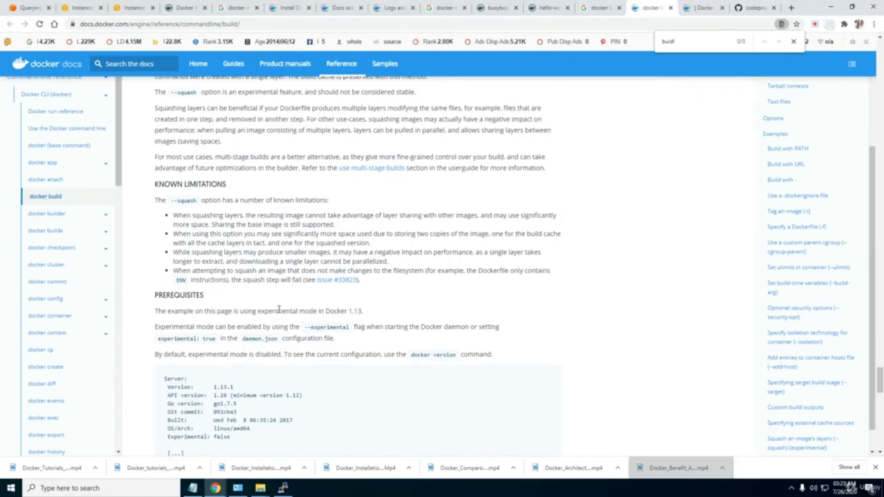
pyautogui.scroll(8, 279, 309)
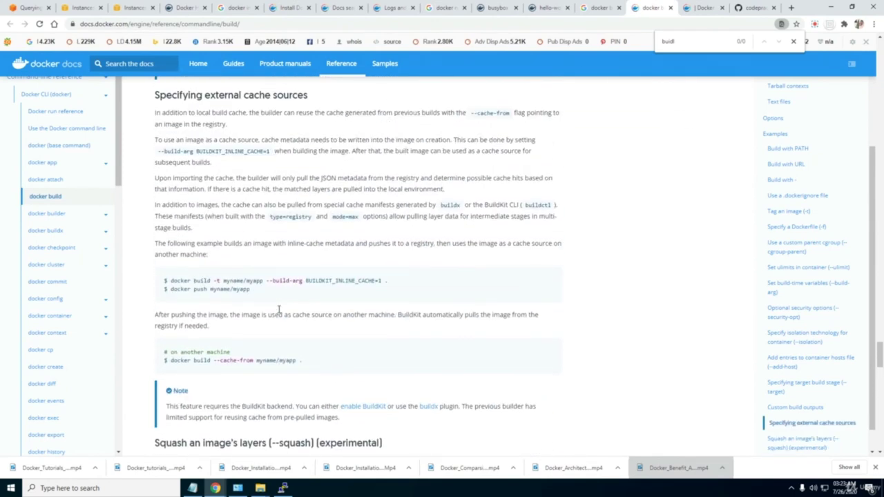
pyautogui.scroll(8, 279, 309)
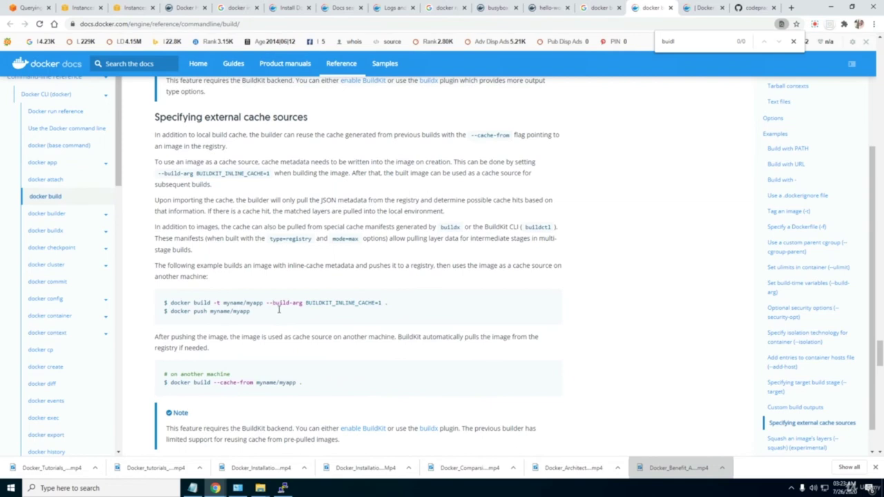
pyautogui.scroll(8, 279, 309)
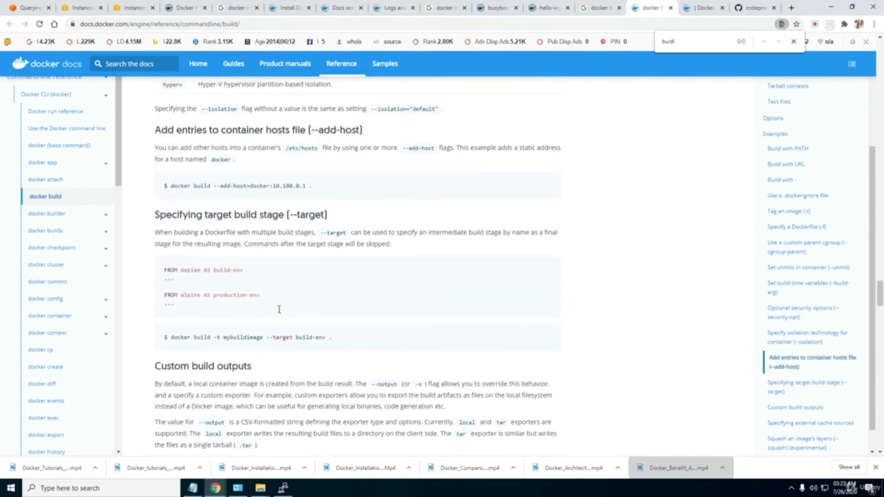
pyautogui.scroll(3, 279, 309)
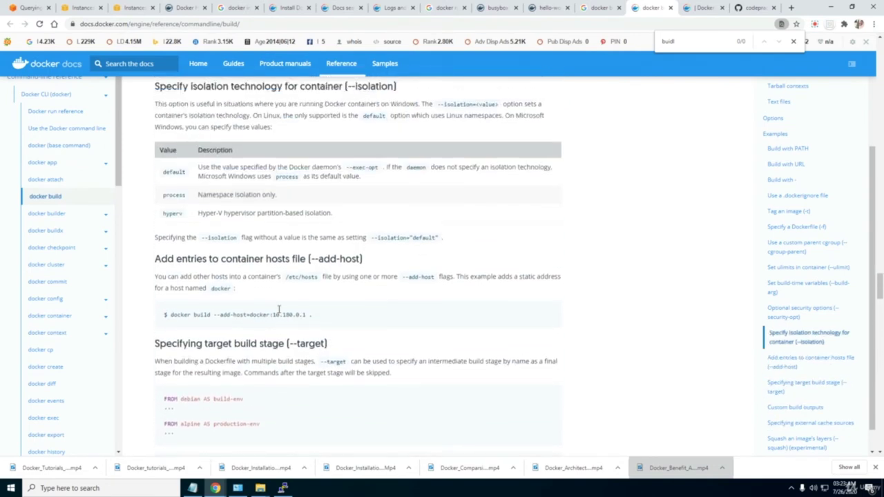
pyautogui.scroll(6, 279, 309)
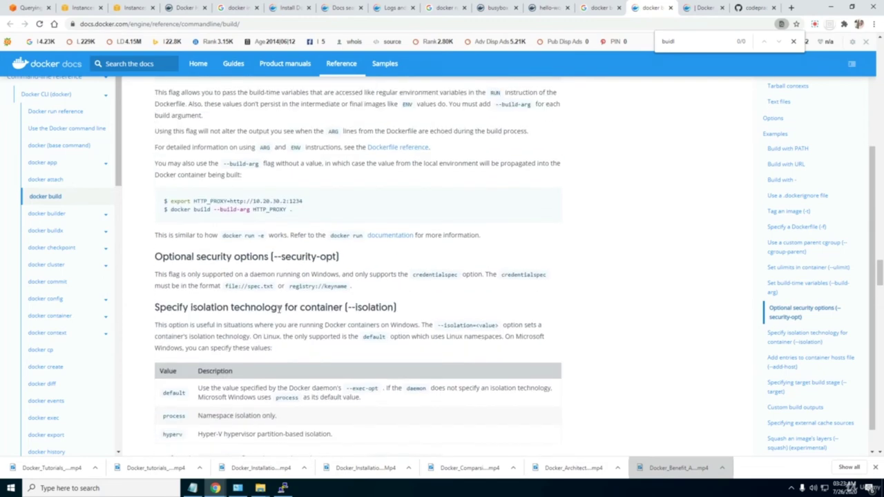
pyautogui.scroll(-11, 279, 309)
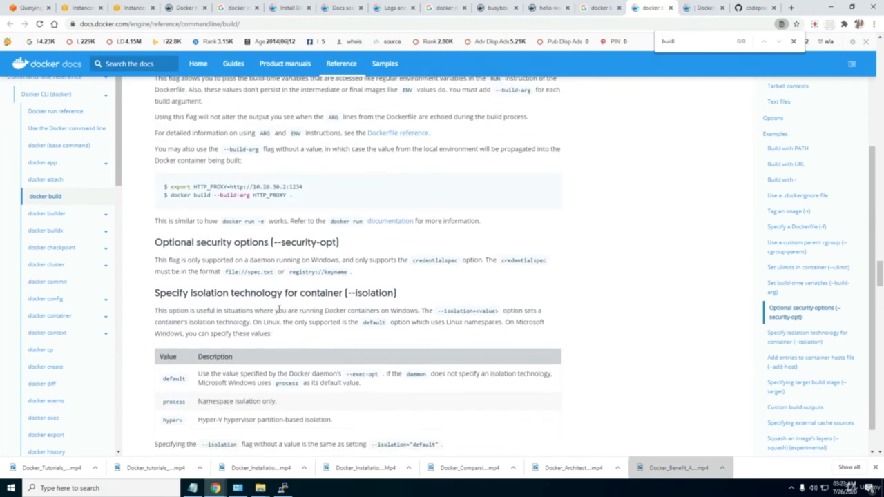
pyautogui.scroll(-8, 279, 309)
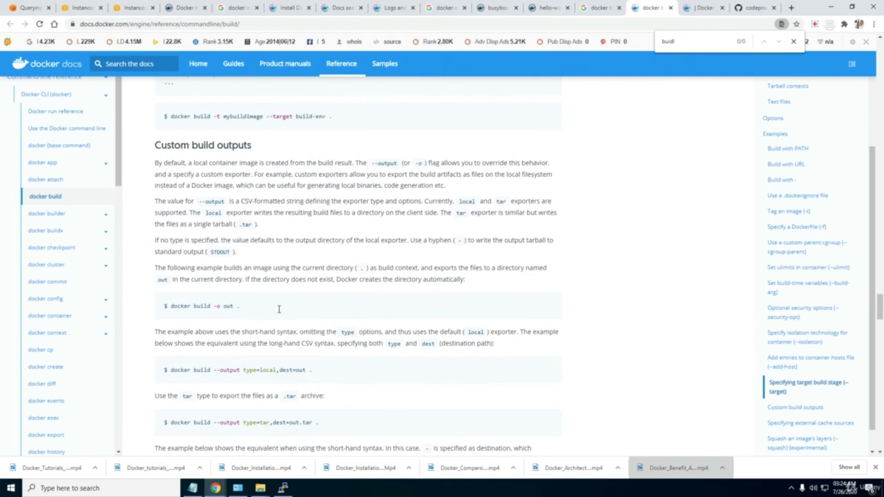
pyautogui.scroll(2, 279, 308)
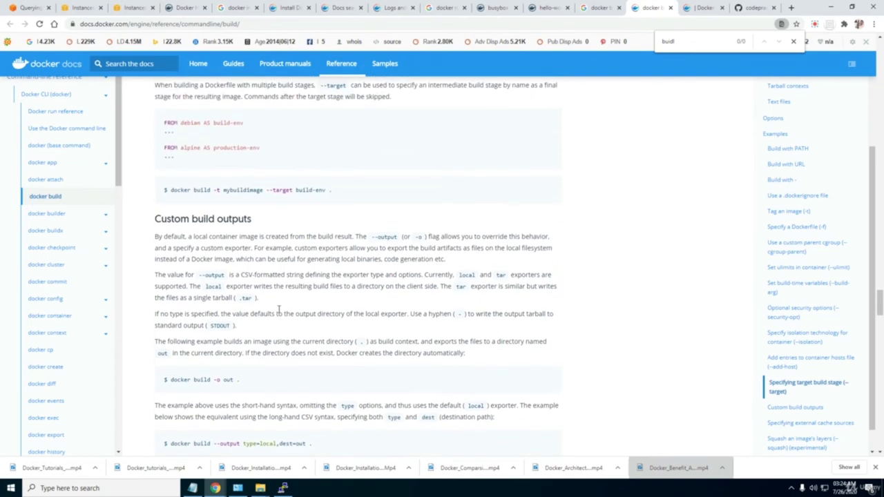
pyautogui.hotkey('alt', 'Tab')
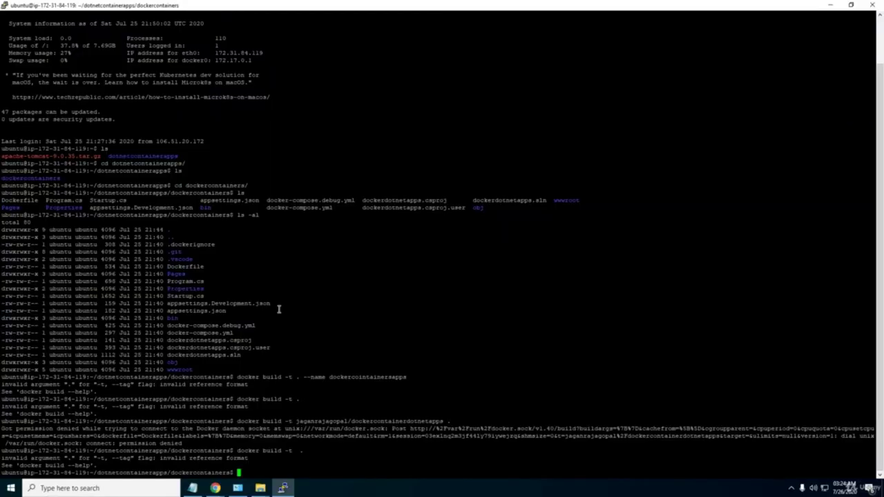
# Recall the build command, replace its trailing dot with 'Dockerfile', and compare against the docs.
pyautogui.press('Up')
pyautogui.press('BackSpace')
pyautogui.write('Dockerfile')
pyautogui.hotkey('alt', 'Tab')
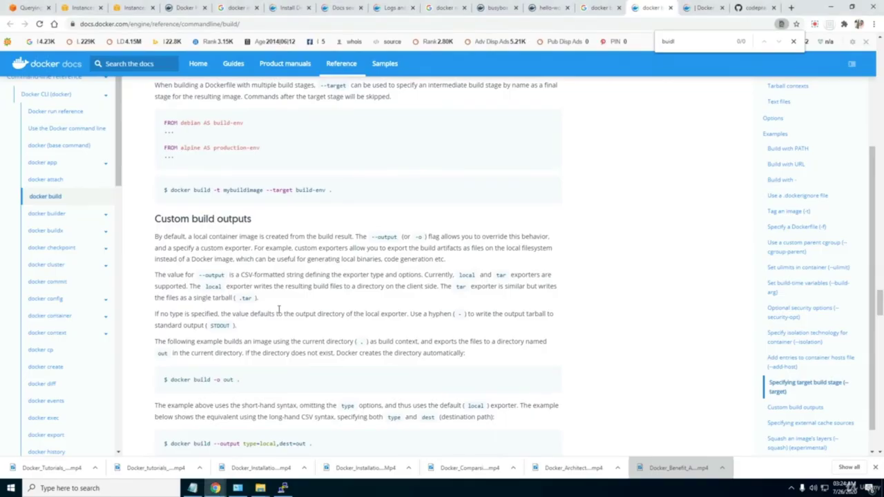
pyautogui.hotkey('alt', 'Tab')
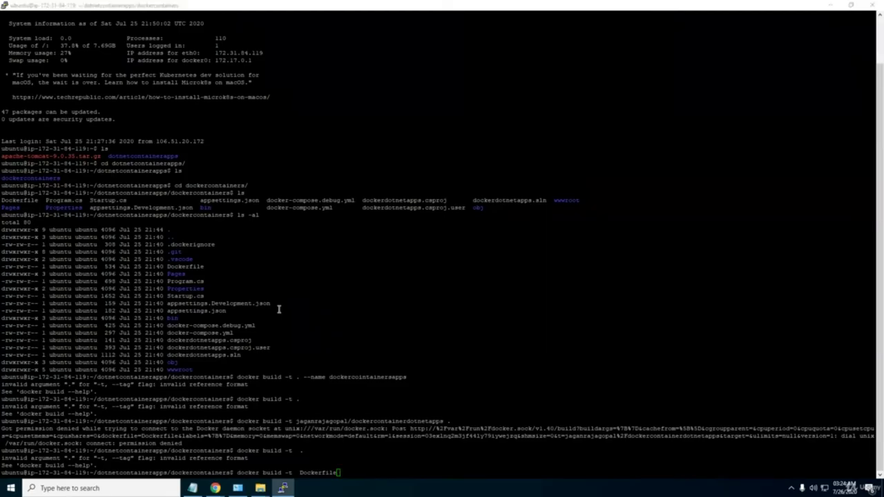
pyautogui.hotkey('alt', 'Tab')
pyautogui.hotkey('alt', 'Tab')
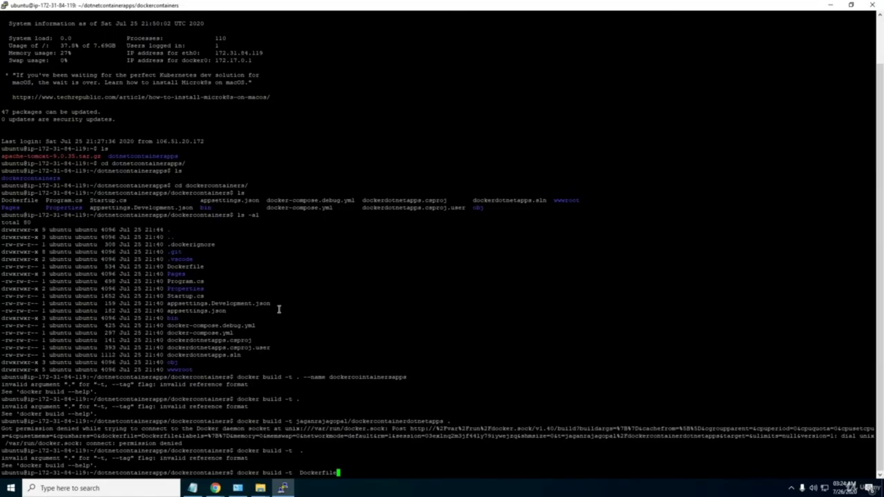
pyautogui.hotkey('alt', 'Tab')
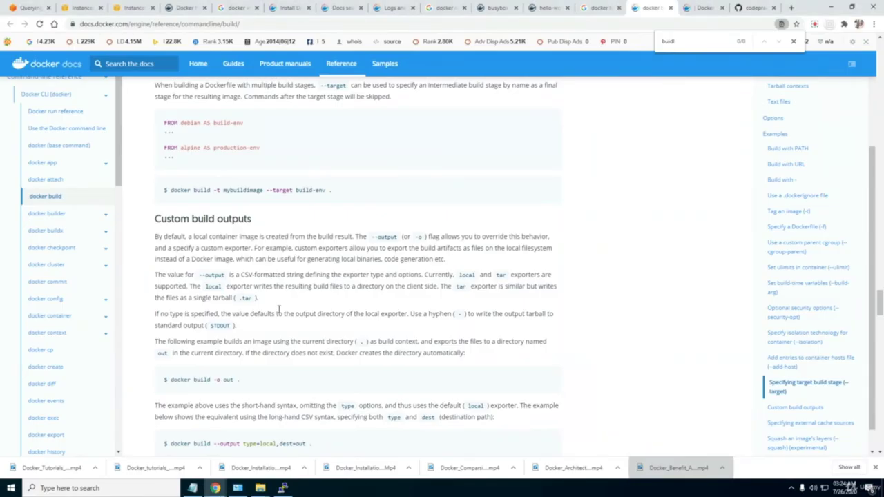
pyautogui.scroll(3, 279, 309)
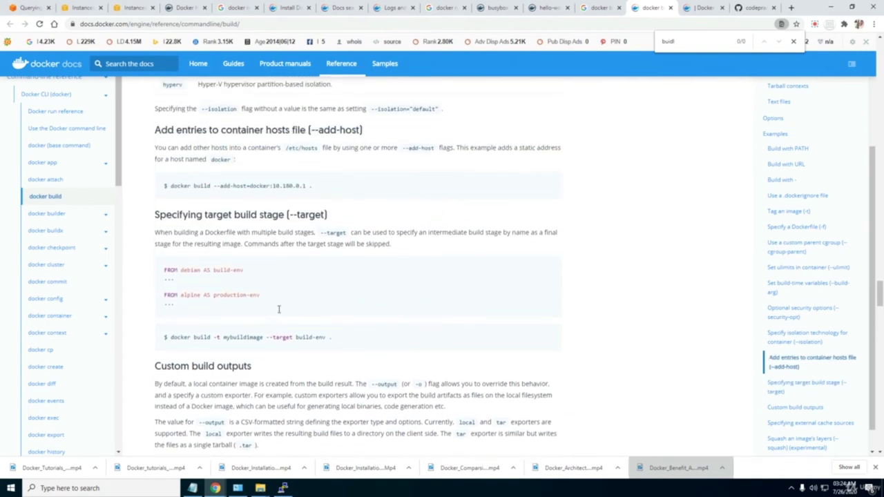
pyautogui.scroll(1, 279, 309)
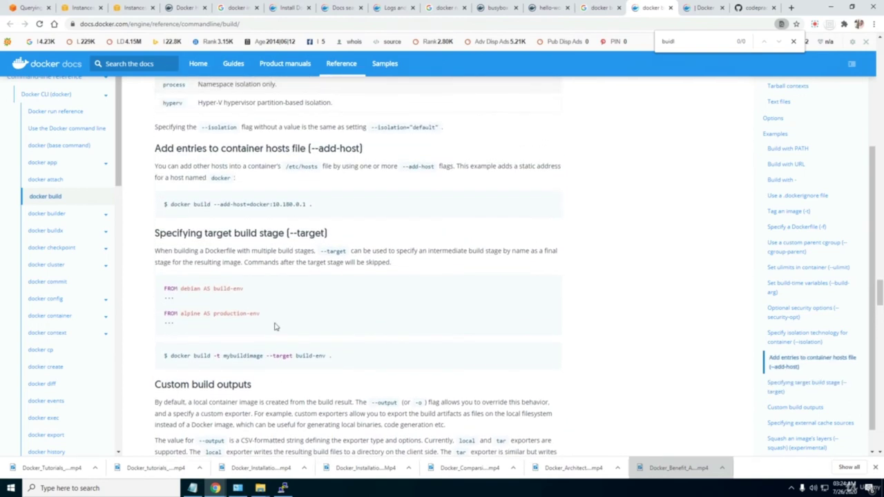
# Close the browser's find bar and erase the old arguments, leaving just 'docker build'.
pyautogui.click(793, 42)
pyautogui.click(815, 25)
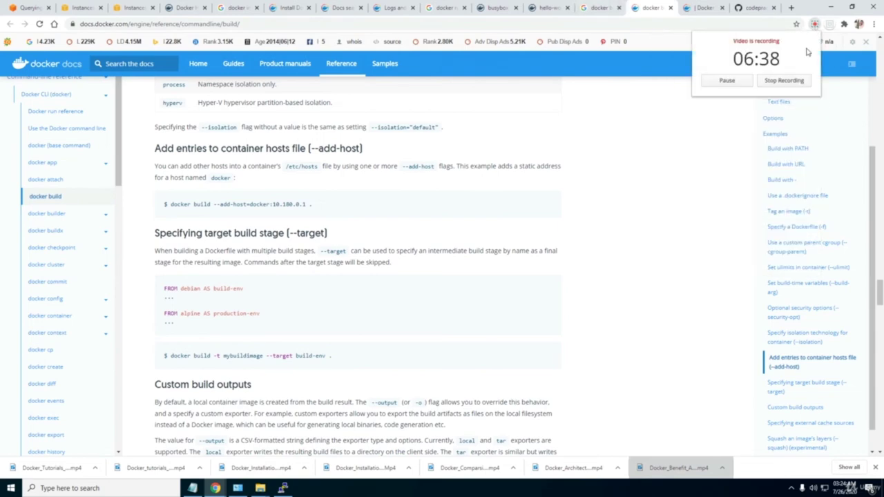
pyautogui.click(727, 80)
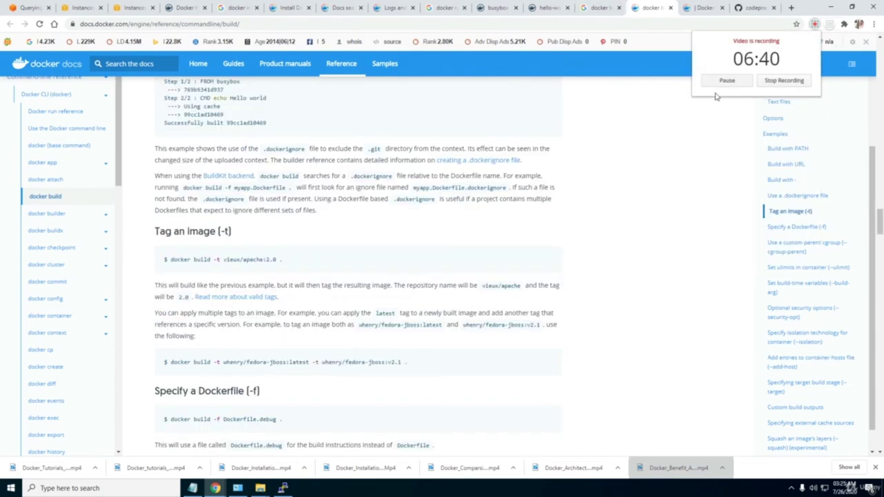
pyautogui.click(633, 207)
pyautogui.click(283, 488)
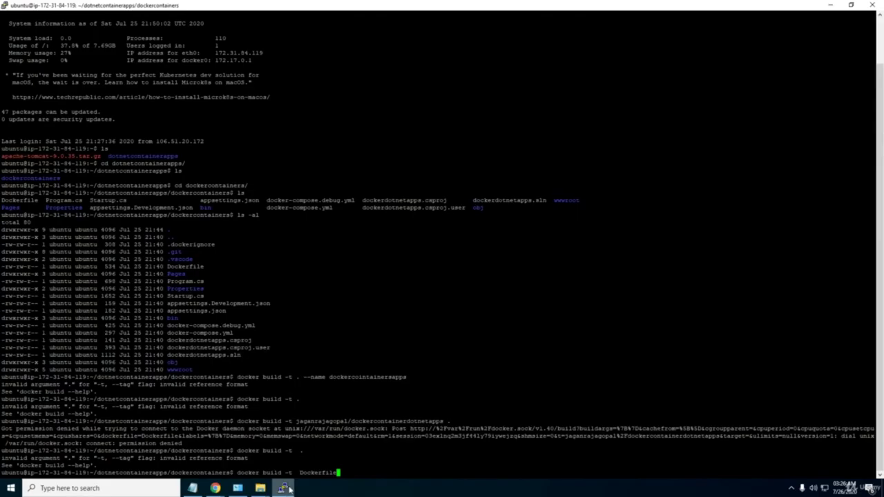
pyautogui.press('BackSpace')
pyautogui.press('BackSpace')
pyautogui.press('BackSpace')
pyautogui.press('BackSpace')
pyautogui.press('BackSpace')
pyautogui.press('BackSpace')
pyautogui.press('BackSpace')
pyautogui.press('BackSpace')
pyautogui.press('BackSpace')
pyautogui.press('BackSpace')
pyautogui.press('BackSpace')
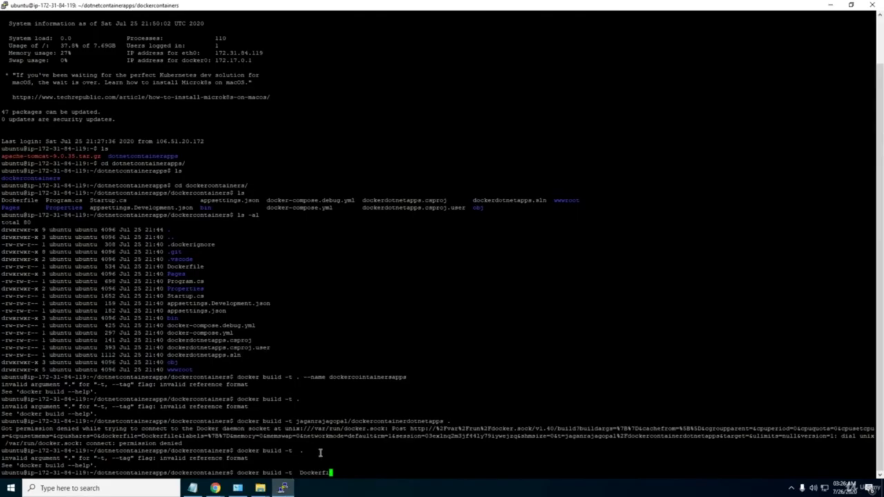
pyautogui.press('BackSpace')
pyautogui.press('BackSpace')
pyautogui.press('BackSpace')
pyautogui.press('BackSpace')
# Read the docs' Tag an image (-t) example and type '-t dockercontainer' at the prompt.
pyautogui.click(213, 487)
pyautogui.click(198, 457)
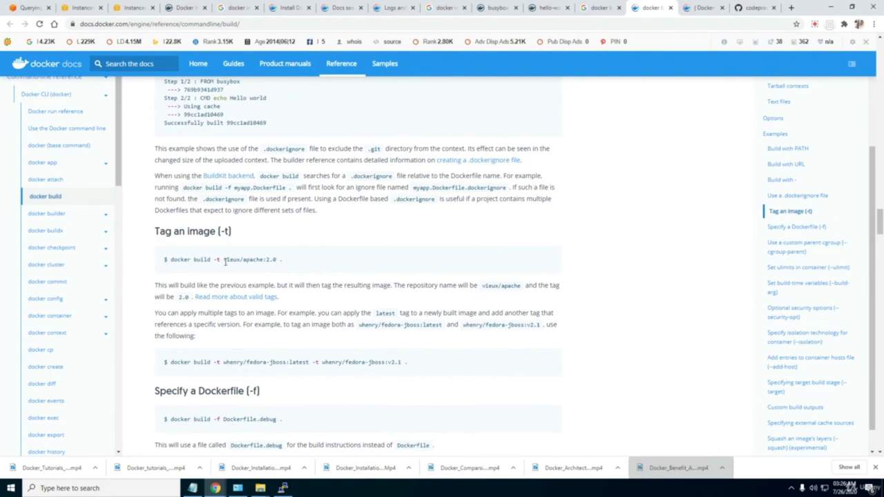
pyautogui.moveTo(222, 259); pyautogui.dragTo(213, 259)
pyautogui.click(262, 262)
pyautogui.hotkey('alt', 'Tab')
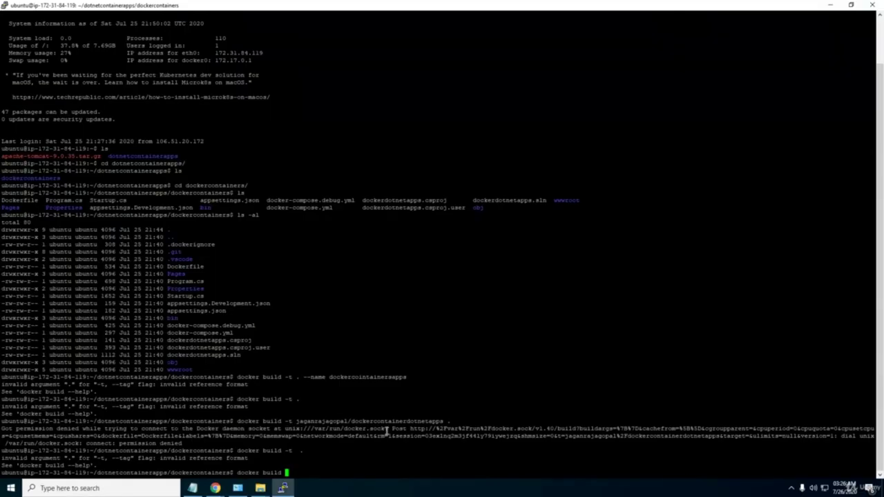
pyautogui.hotkey('alt', 'Tab')
pyautogui.hotkey('alt', 'Tab')
pyautogui.hotkey('alt', 'Tab')
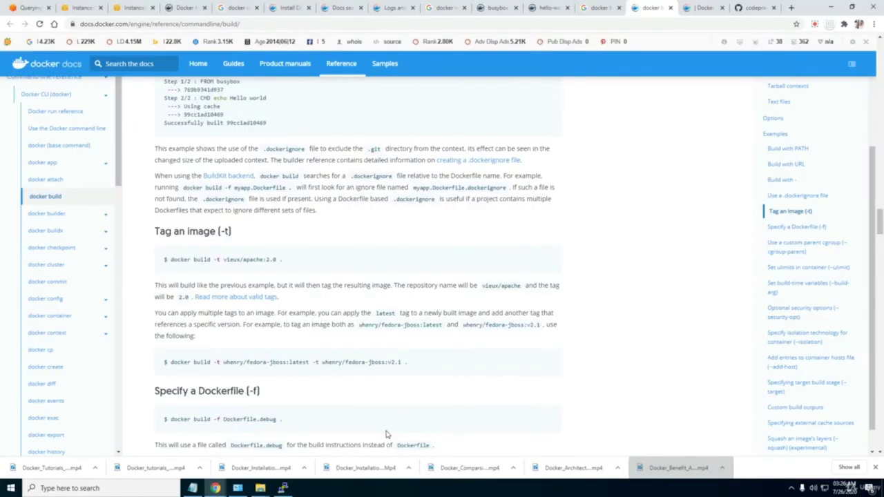
pyautogui.hotkey('alt', 'Tab')
pyautogui.write('-t ')
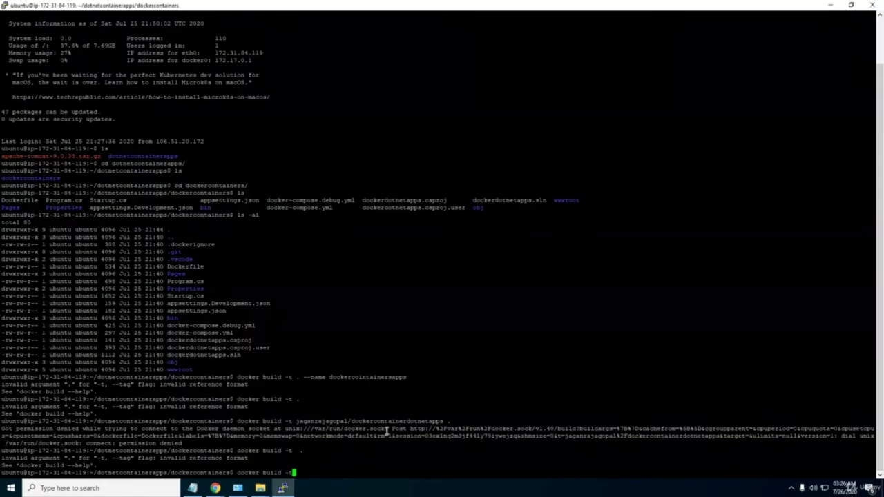
pyautogui.write('dockercontainer .')
# Run the tagged build (permission denied), then retry as 'docker build -f Dockerfile' (usage error).
pyautogui.press('Return')
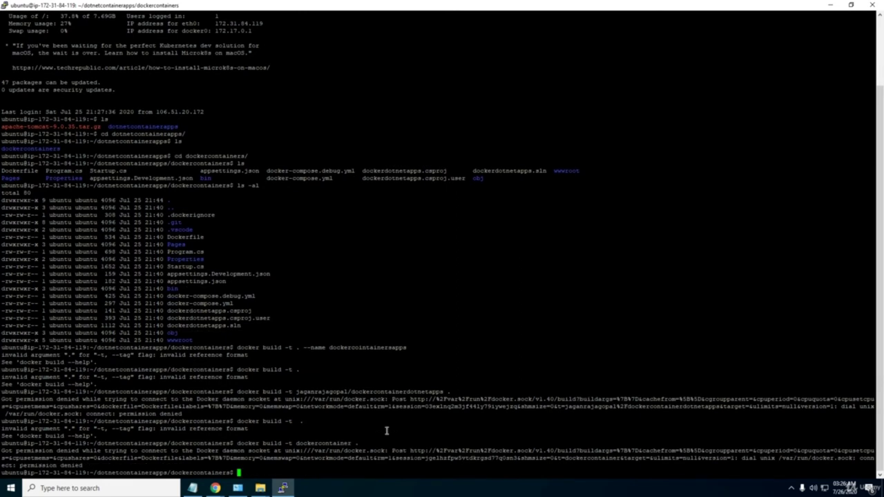
pyautogui.press('Up')
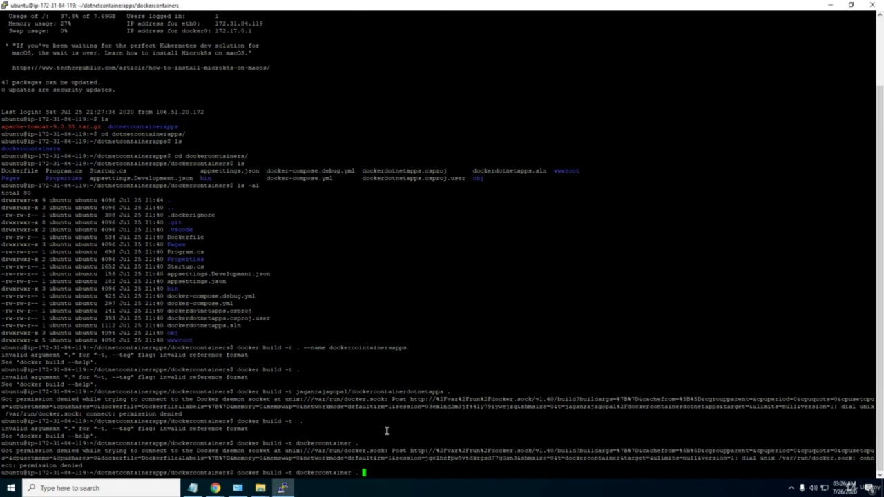
pyautogui.press('Left')
pyautogui.press('Left')
pyautogui.press('Left')
pyautogui.press('Left')
pyautogui.press('Left')
pyautogui.press('Left')
pyautogui.press('Left')
pyautogui.press('Left')
pyautogui.press('Left')
pyautogui.press('Left')
pyautogui.press('Left')
pyautogui.press('Left')
pyautogui.press('Left')
pyautogui.press('Left')
pyautogui.press('Left')
pyautogui.press('Left')
pyautogui.press('Left')
pyautogui.press('Left')
pyautogui.press('Left')
pyautogui.press('Right')
pyautogui.press('BackSpace')
pyautogui.write('f')
pyautogui.press('Delete')
pyautogui.press('Delete')
pyautogui.press('Delete')
pyautogui.press('Delete')
pyautogui.press('Delete')
pyautogui.press('Delete')
pyautogui.press('Delete')
pyautogui.press('Delete')
pyautogui.press('Delete')
pyautogui.press('Delete')
pyautogui.press('Delete')
pyautogui.press('Delete')
pyautogui.press('Delete')
pyautogui.press('Delete')
pyautogui.press('Delete')
pyautogui.write('Dockerfile')
pyautogui.press('Return')
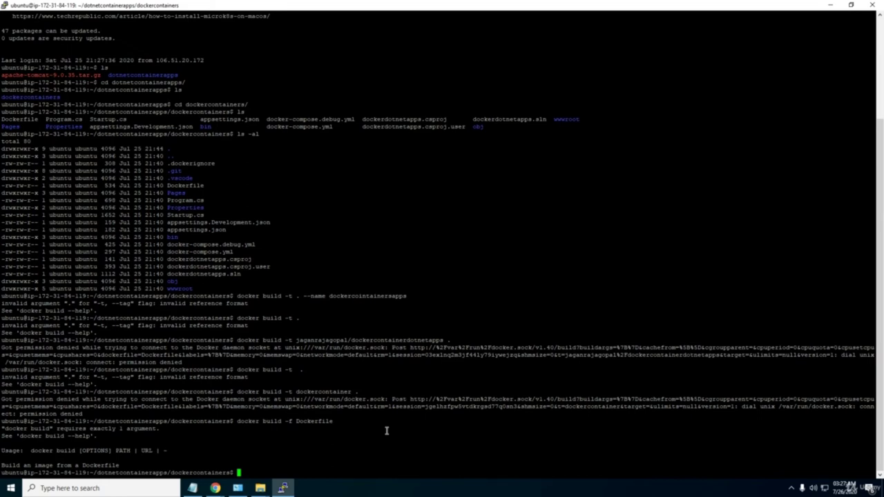
# Review the docker build reference's -f and .dockerignore examples, then return to PuTTY.
pyautogui.hotkey('alt', 'Tab')
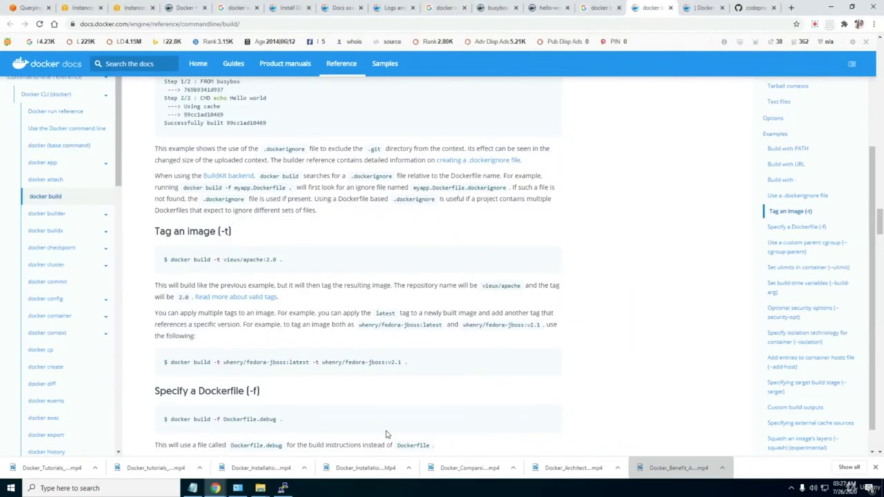
pyautogui.scroll(-2, 387, 434)
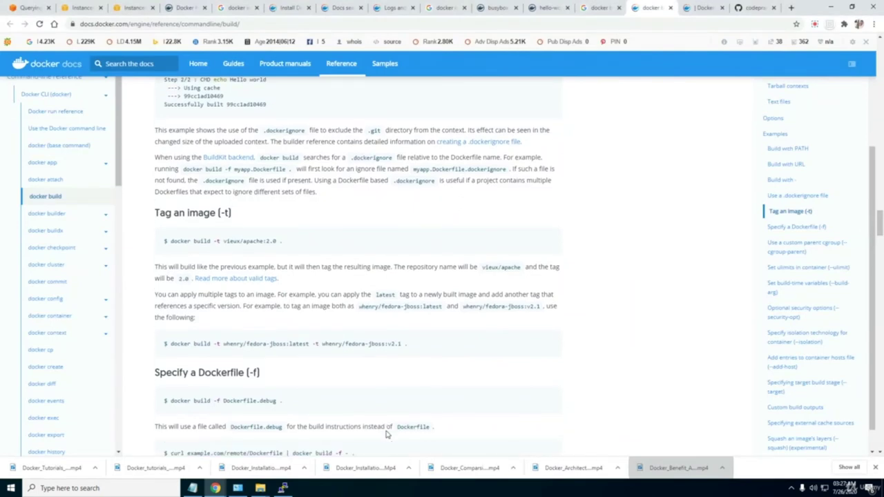
pyautogui.scroll(-1, 386, 434)
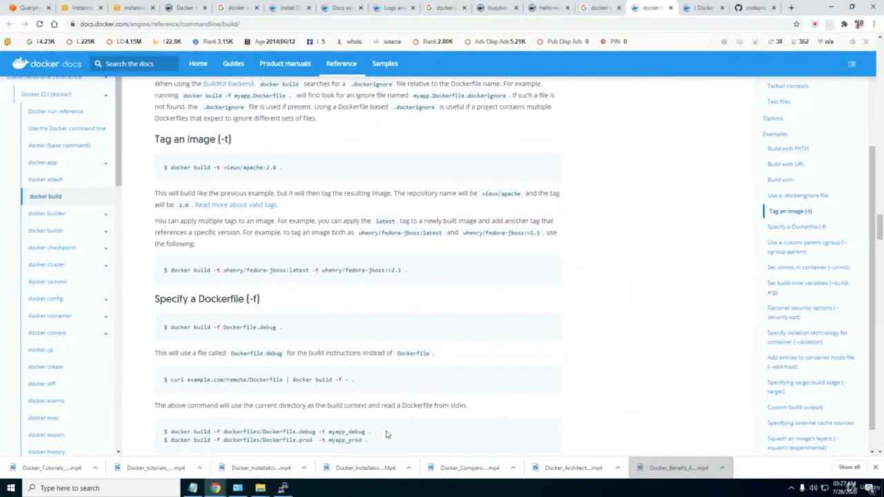
pyautogui.scroll(-1, 386, 434)
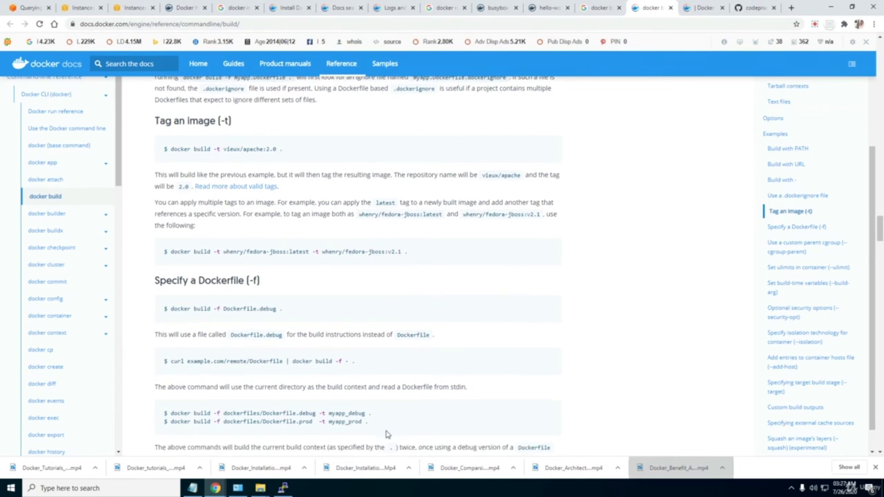
pyautogui.scroll(1, 386, 433)
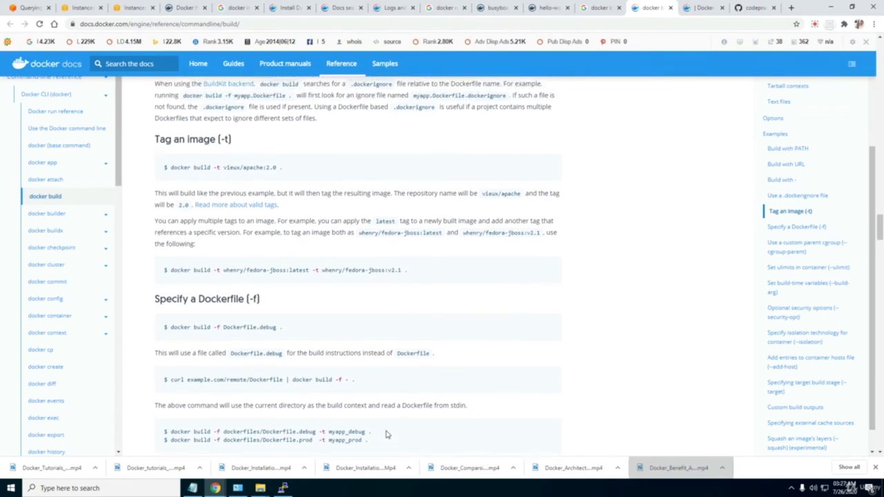
pyautogui.scroll(5, 386, 434)
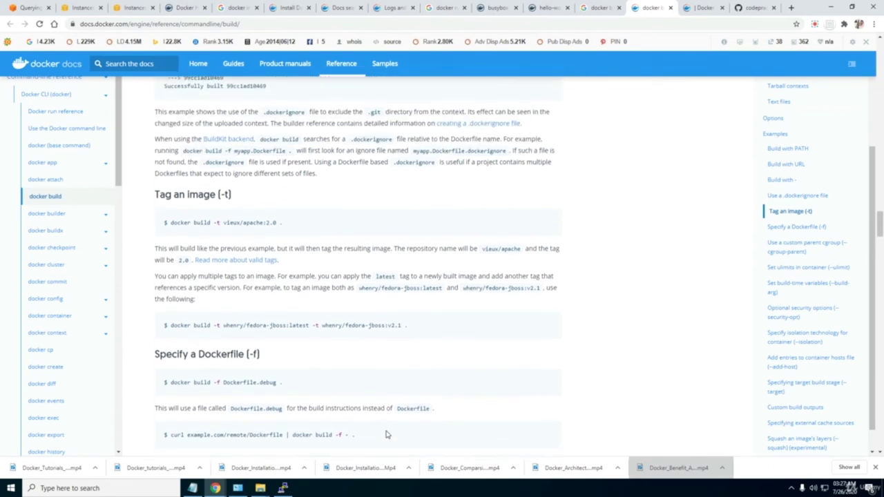
pyautogui.scroll(1, 386, 433)
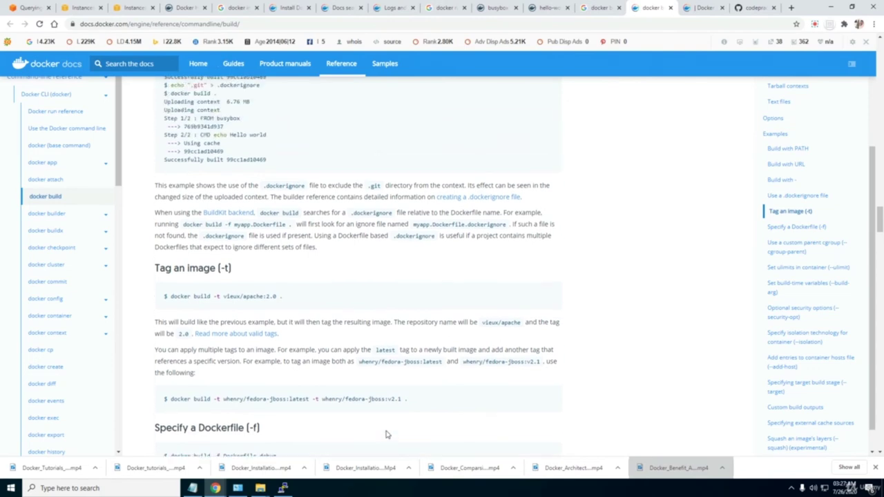
pyautogui.scroll(-1, 386, 434)
pyautogui.scroll(5, 386, 433)
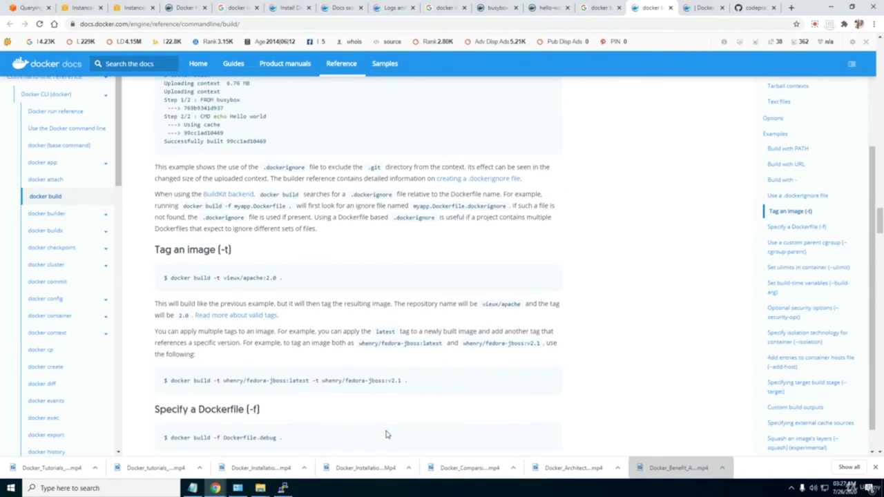
pyautogui.scroll(1, 387, 434)
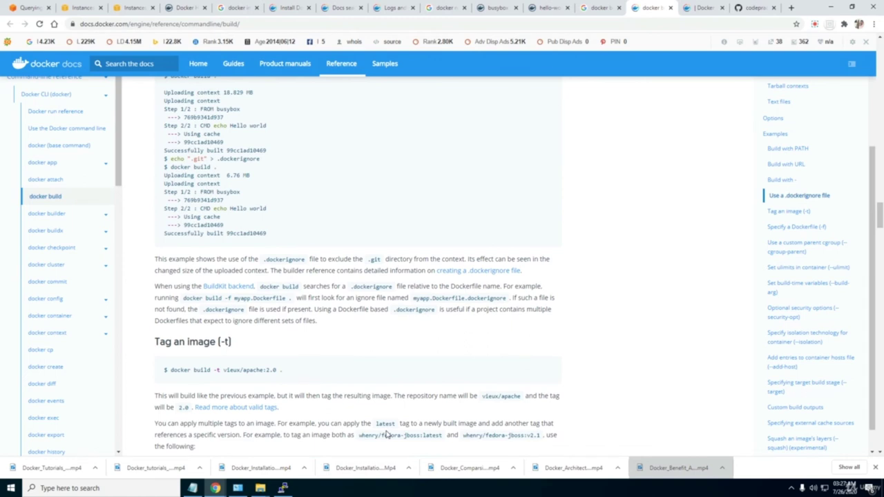
pyautogui.scroll(5, 386, 434)
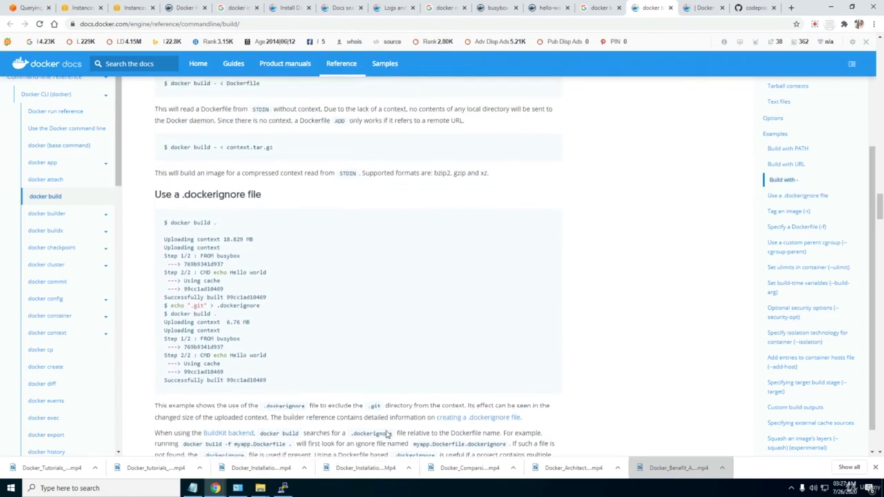
pyautogui.scroll(-2, 386, 433)
pyautogui.scroll(1, 387, 434)
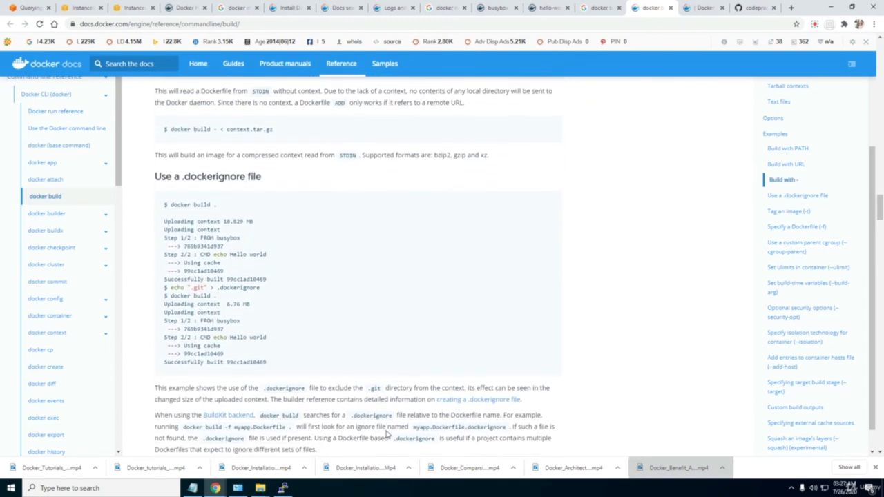
pyautogui.scroll(1, 387, 434)
pyautogui.hotkey('alt', 'Tab')
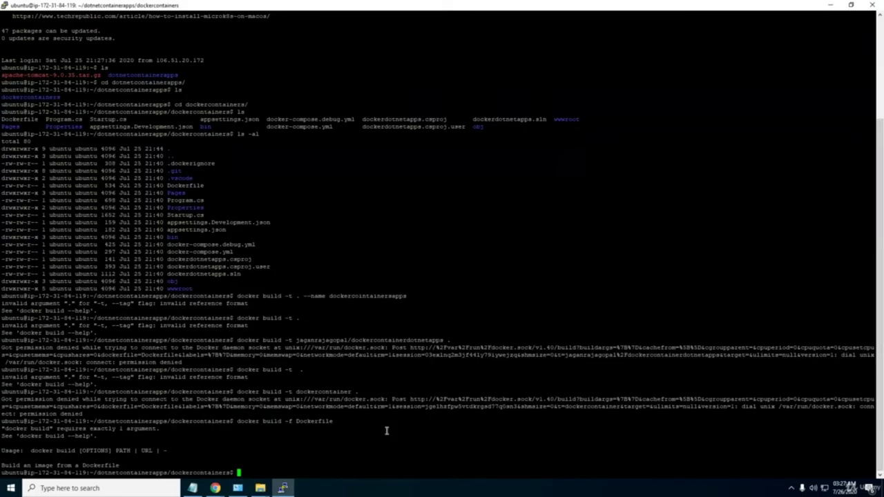
# Run 'docker build .', which hits Docker socket permission denied, and type 'docker login'.
pyautogui.write('docker build .')
pyautogui.press('Return')
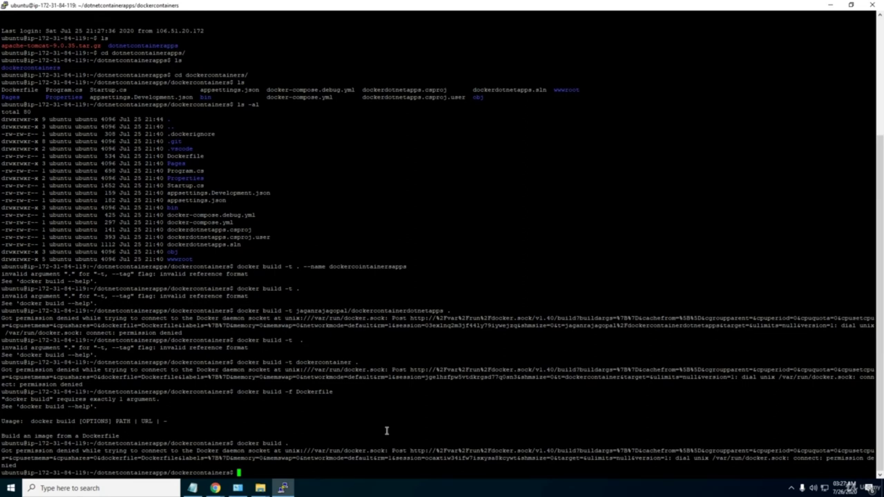
pyautogui.write('docker login')
# Log in to Docker Hub with the account username and password, then list files with ls.
pyautogui.press('Return')
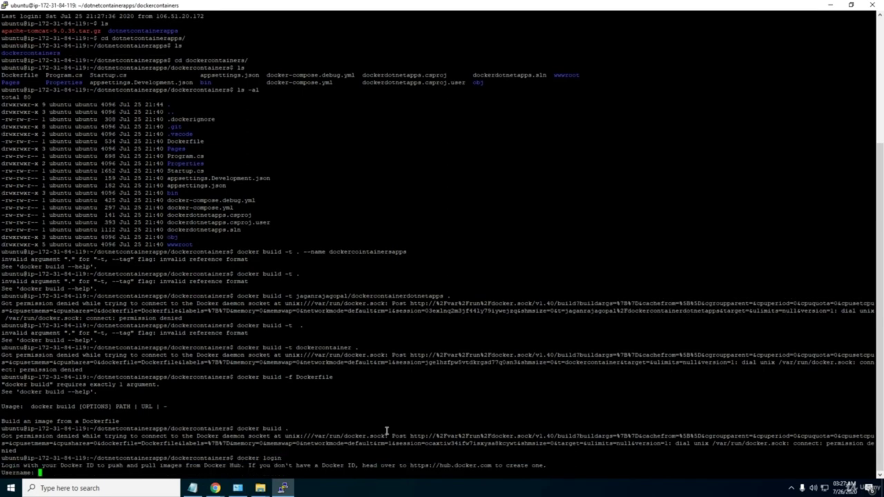
pyautogui.write('jaganrajagopal')
pyautogui.press('Return')
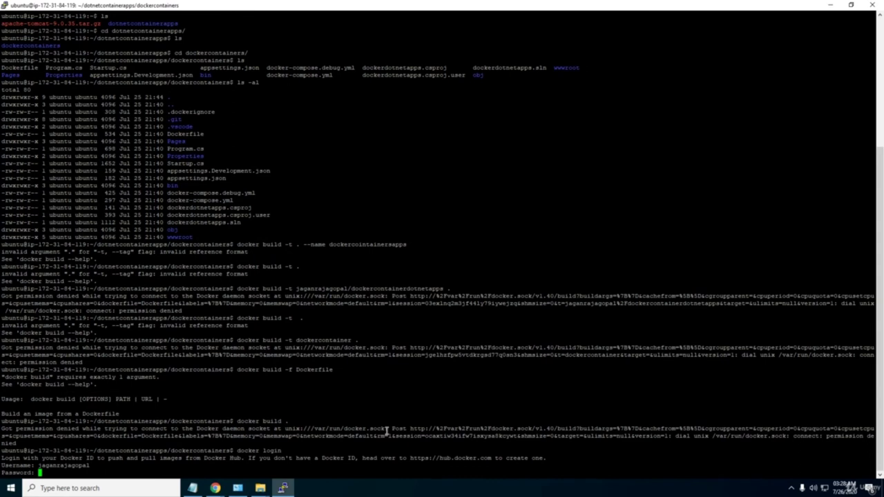
pyautogui.press('Return')
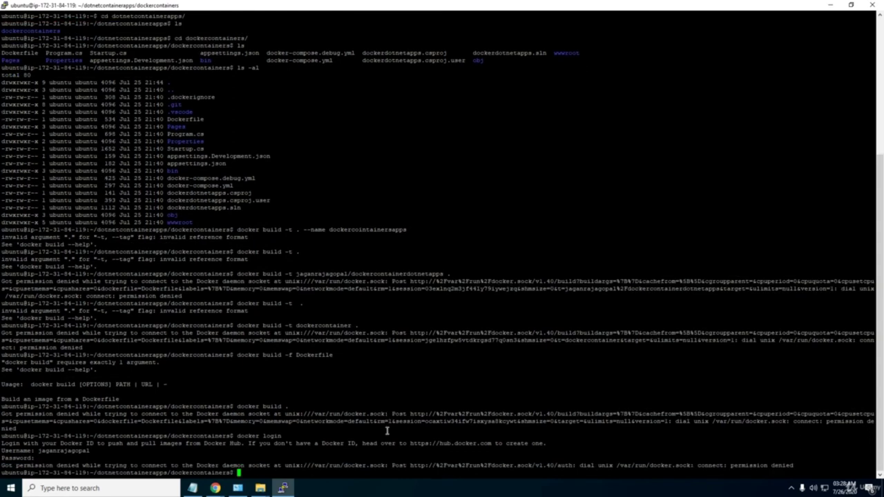
pyautogui.write('ls')
pyautogui.press('Return')
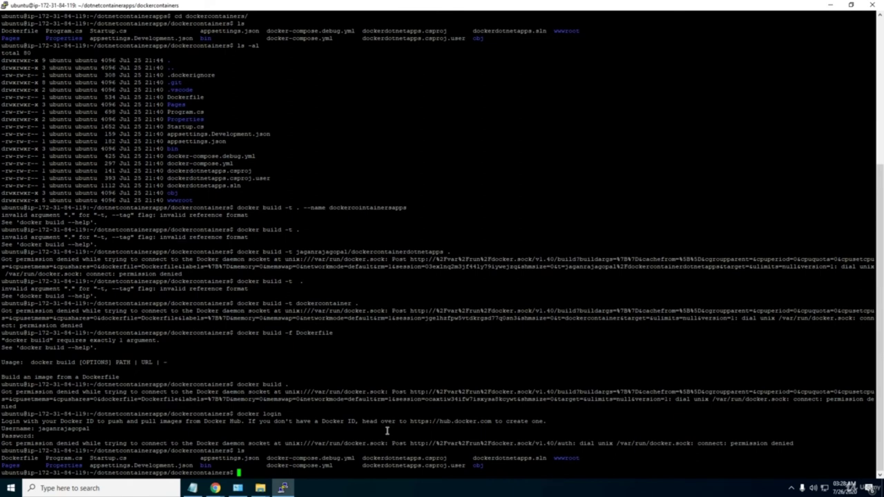
# Rerun docker login with the same username and password, then list the project files again.
pyautogui.write('ls')
pyautogui.press('Up')
pyautogui.press('Return')
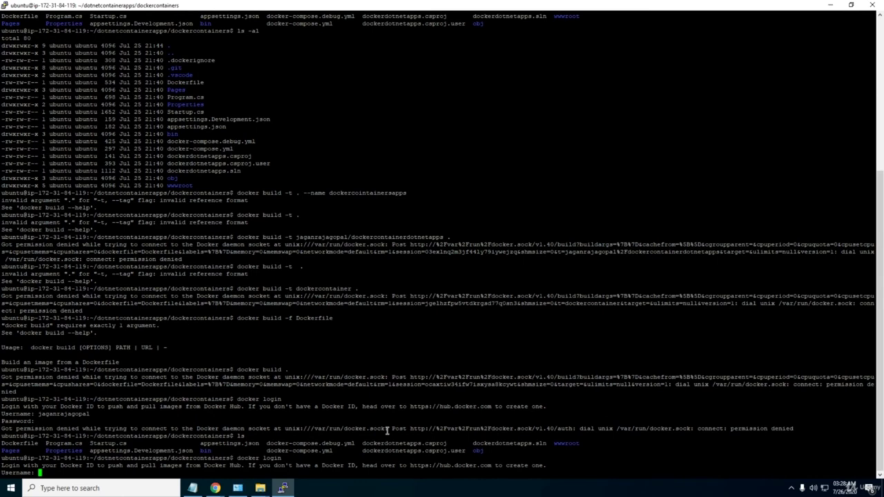
pyautogui.write('jaganrajagopal')
pyautogui.press('Return')
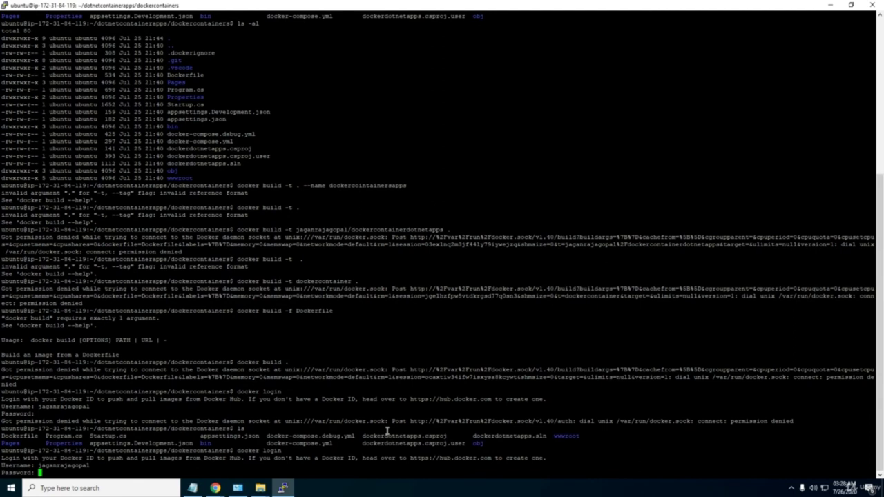
pyautogui.press('Return')
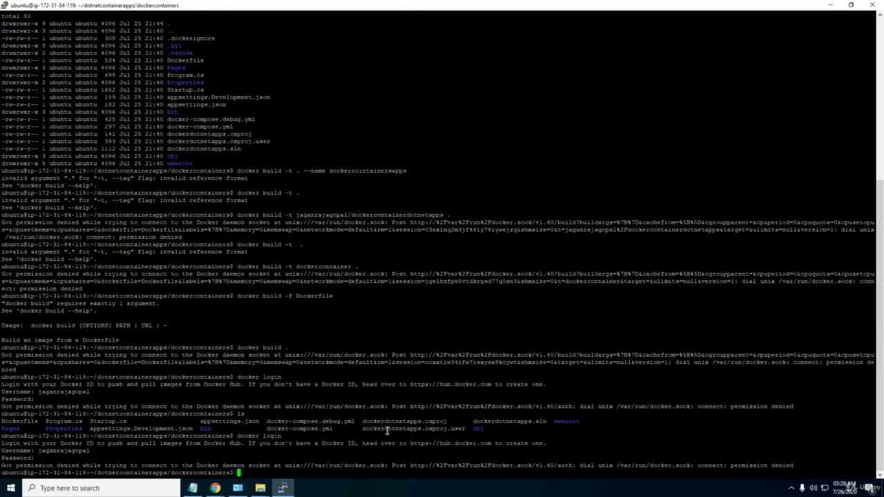
pyautogui.write('ls')
pyautogui.press('Return')
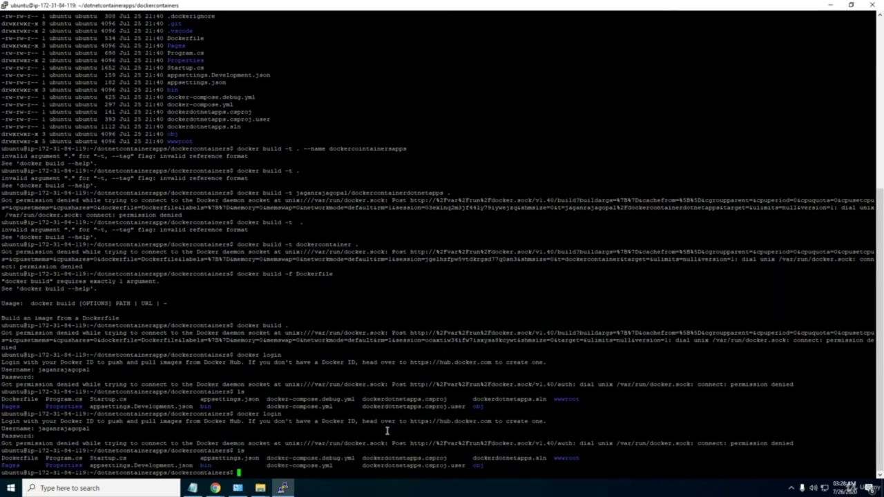
# View Docker Hub's repositories (debian, dotnetmicroservices, mypythonwebapps), then return to PuTTY.
pyautogui.moveTo(215, 488)
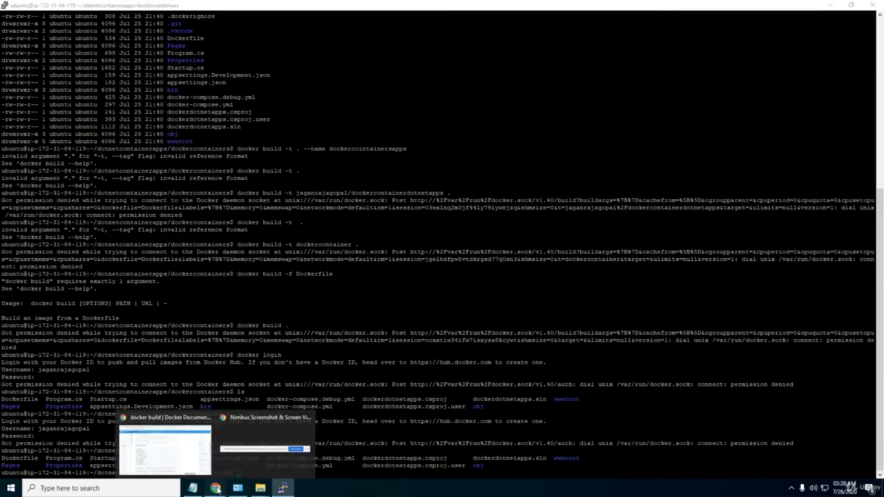
pyautogui.click(204, 452)
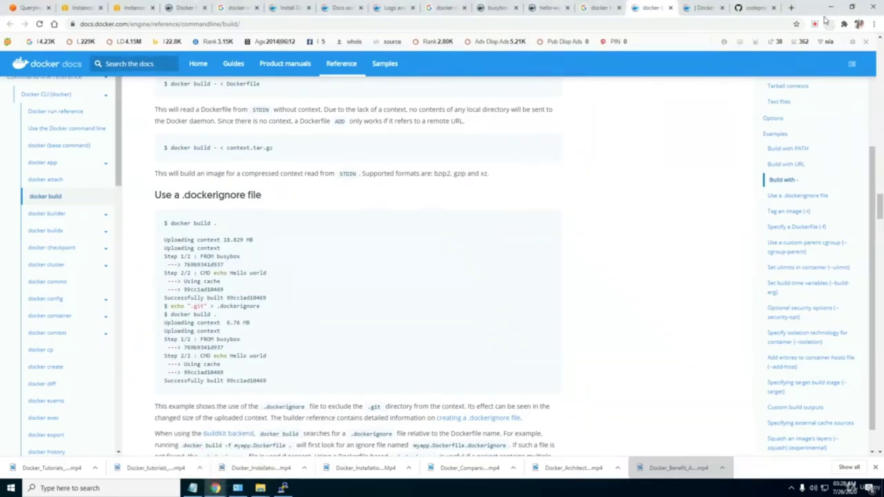
pyautogui.click(816, 24)
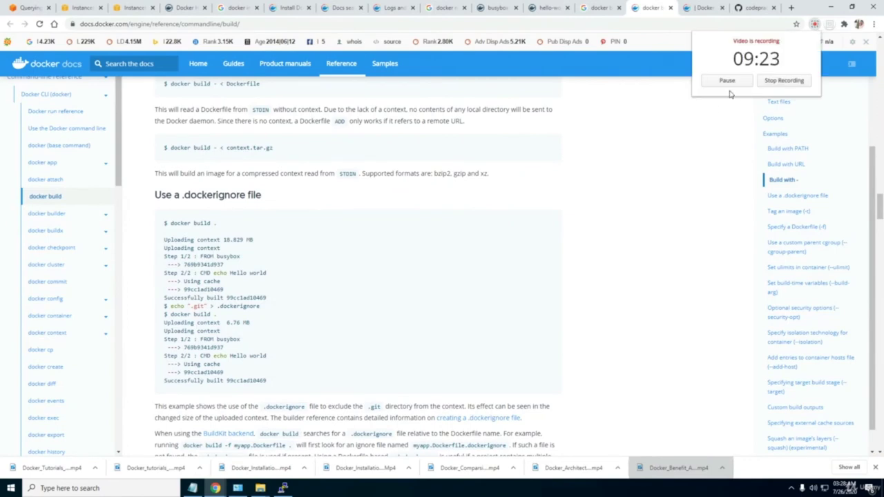
pyautogui.hotkey('alt', 'Tab')
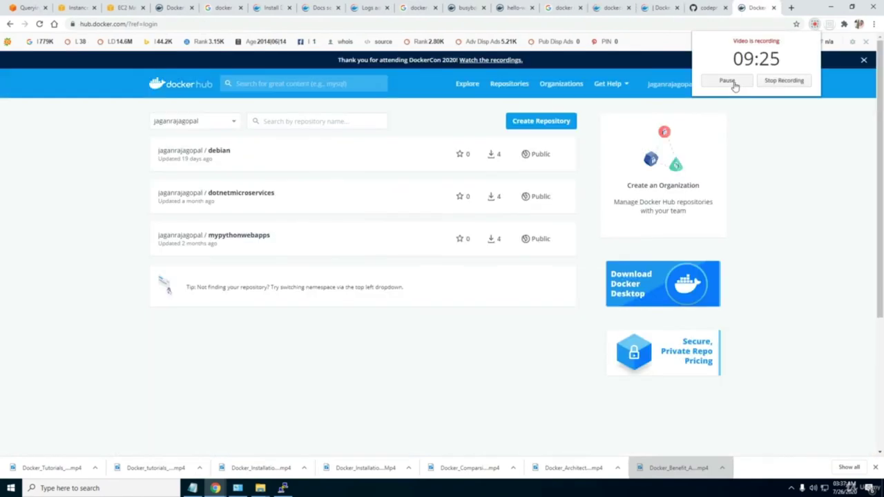
pyautogui.click(283, 488)
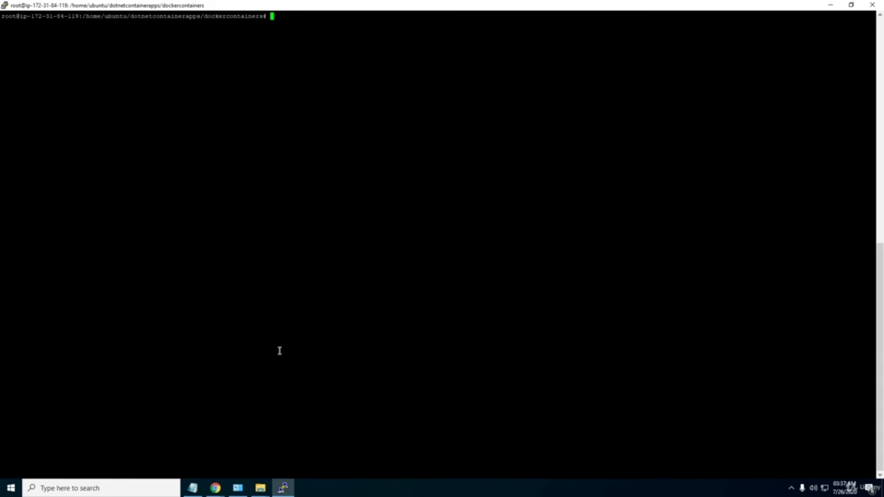
# Run 'docker build -t dotnetappscontainer .' and let all 16 build steps complete.
pyautogui.write('do')
pyautogui.press('BackSpace')
pyautogui.press('BackSpace')
pyautogui.write('docker build -t dockercontai')
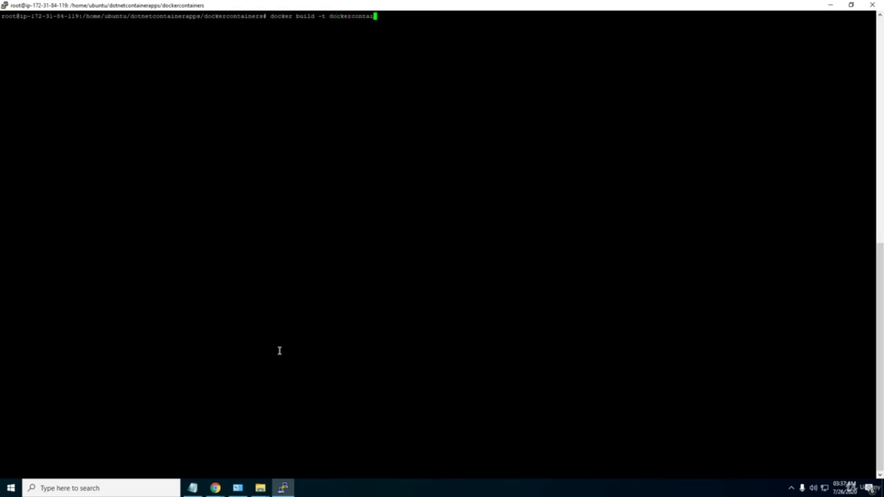
pyautogui.press('BackSpace')
pyautogui.press('BackSpace')
pyautogui.press('BackSpace')
pyautogui.press('BackSpace')
pyautogui.press('BackSpace')
pyautogui.press('BackSpace')
pyautogui.press('BackSpace')
pyautogui.press('BackSpace')
pyautogui.press('BackSpace')
pyautogui.press('BackSpace')
pyautogui.write('tnetsppscontainer')
pyautogui.write('.')
pyautogui.press('Return')
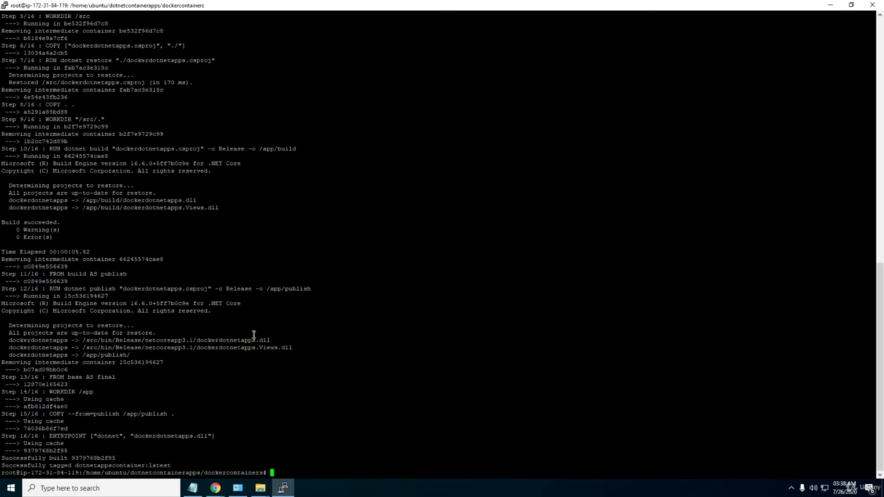
# Run ls and docker images, confirming dotnetappscontainer:latest is listed at 212MB.
pyautogui.write('ls')
pyautogui.press('Return')
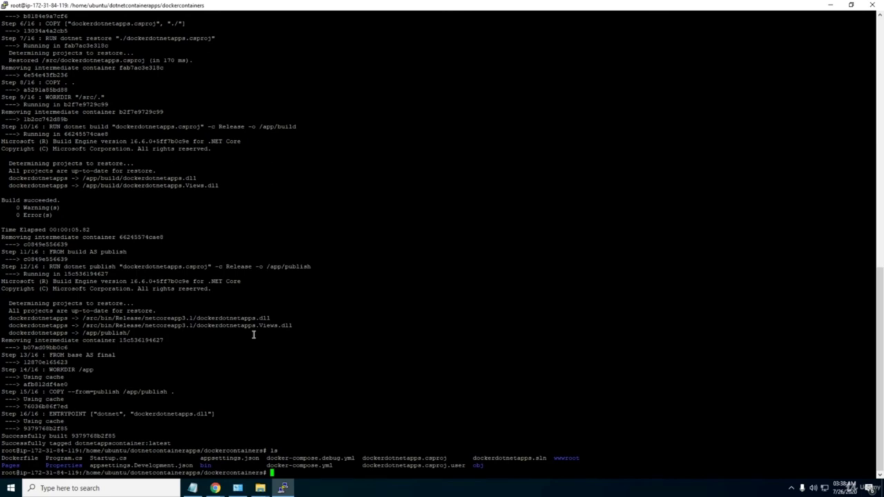
pyautogui.write('d')
pyautogui.press('BackSpace')
pyautogui.press('BackSpace')
pyautogui.write('docker images')
pyautogui.press('Return')
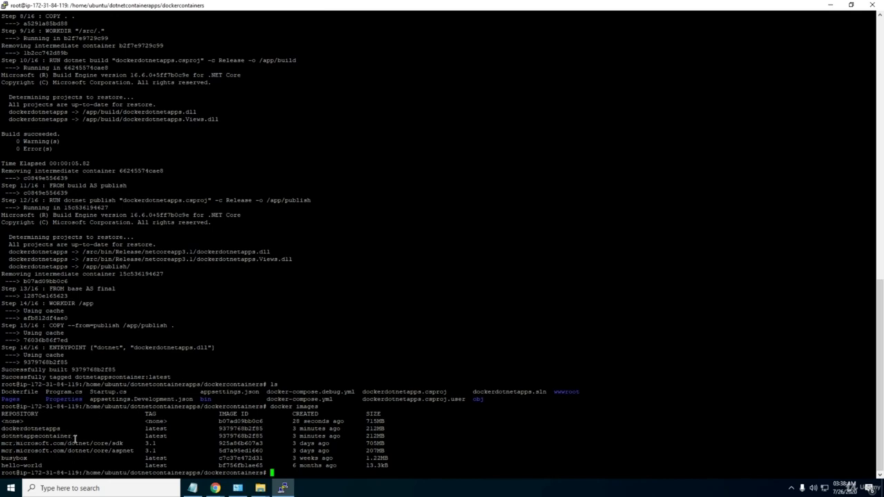
pyautogui.moveTo(74, 439); pyautogui.dragTo(1, 436)
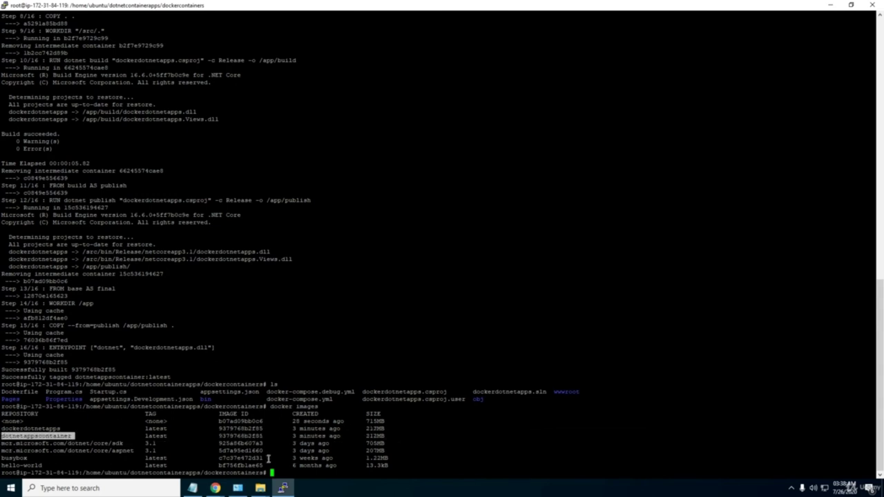
pyautogui.click(286, 469)
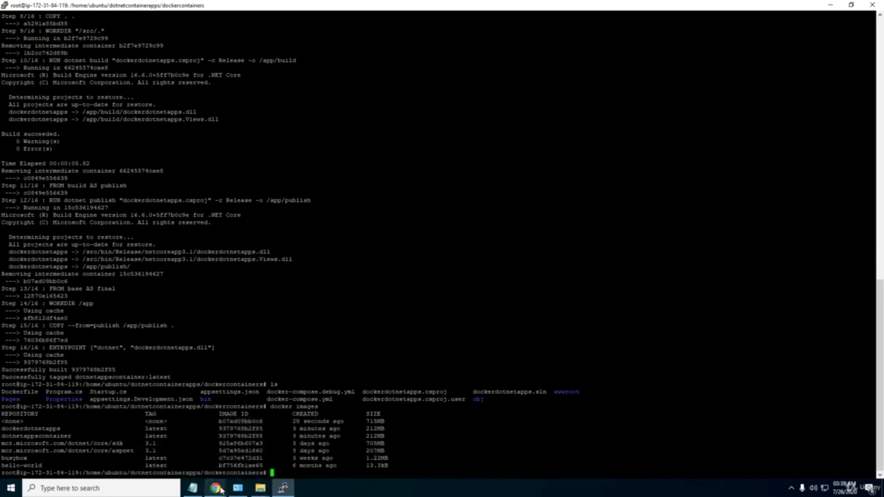
# Review the EC2 security group's inbound rules and select the 8080 port range value.
pyautogui.moveTo(215, 489)
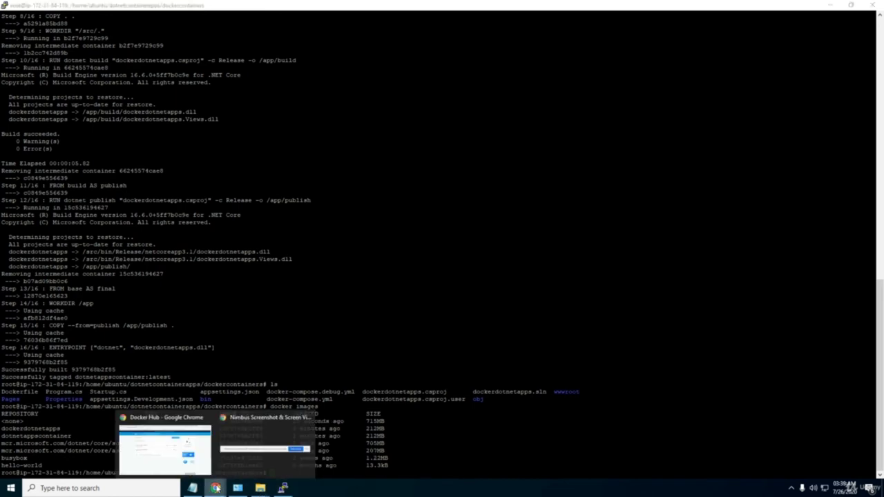
pyautogui.click(164, 442)
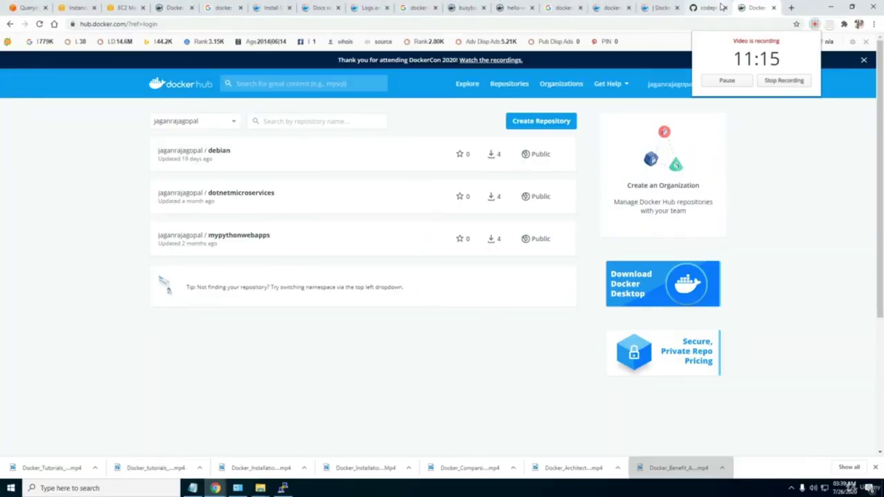
pyautogui.click(122, 8)
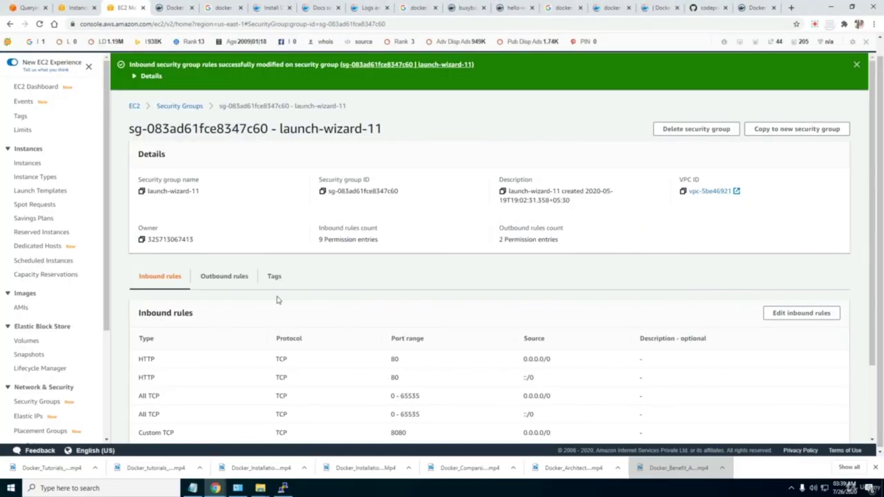
pyautogui.scroll(-2, 280, 301)
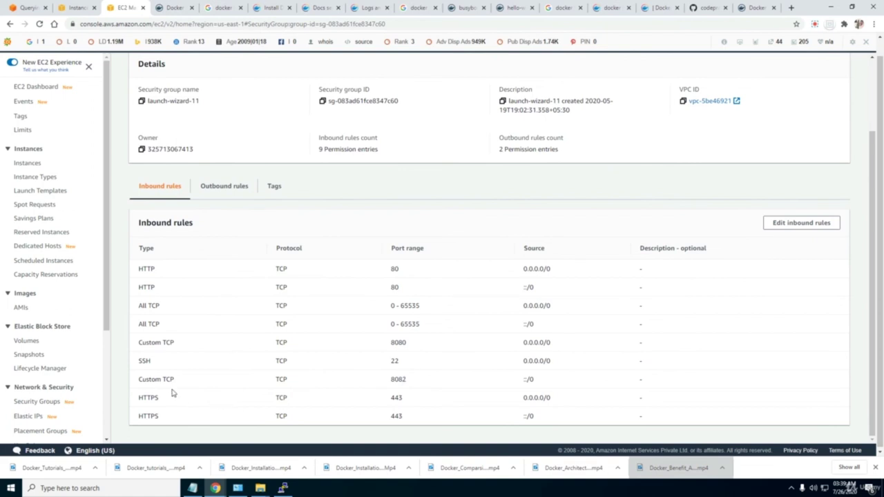
pyautogui.click(790, 225)
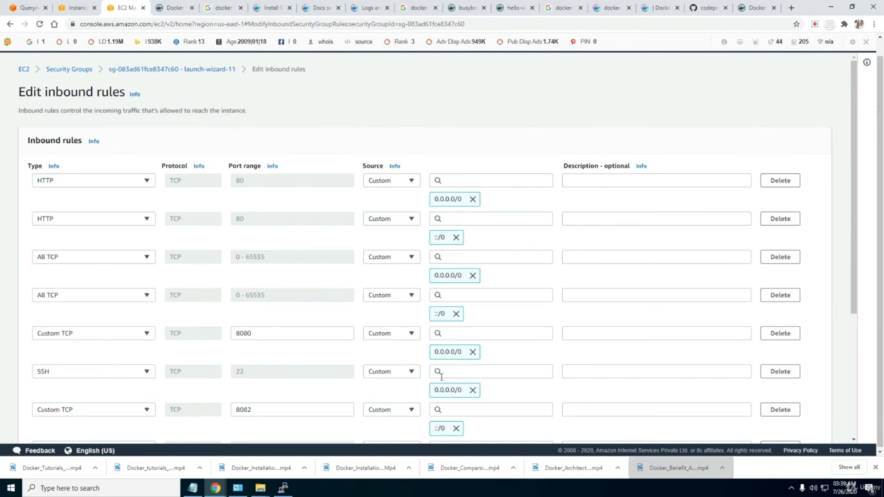
pyautogui.click(255, 333)
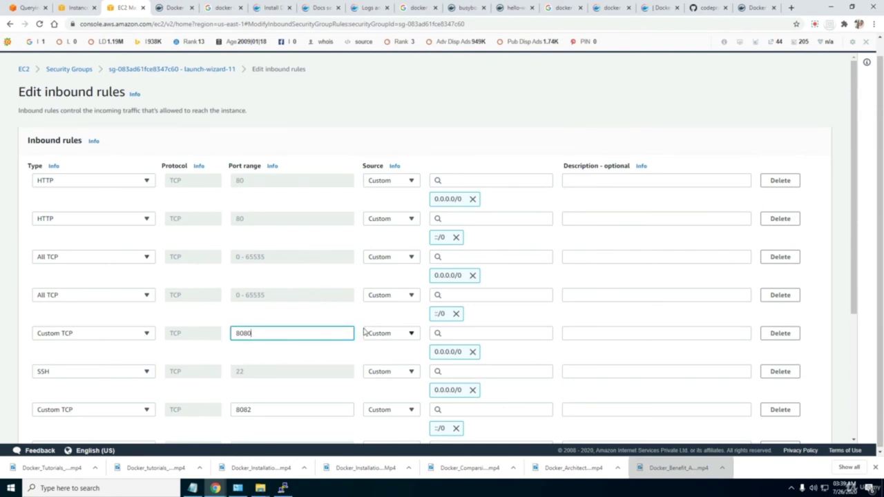
pyautogui.scroll(-2, 282, 376)
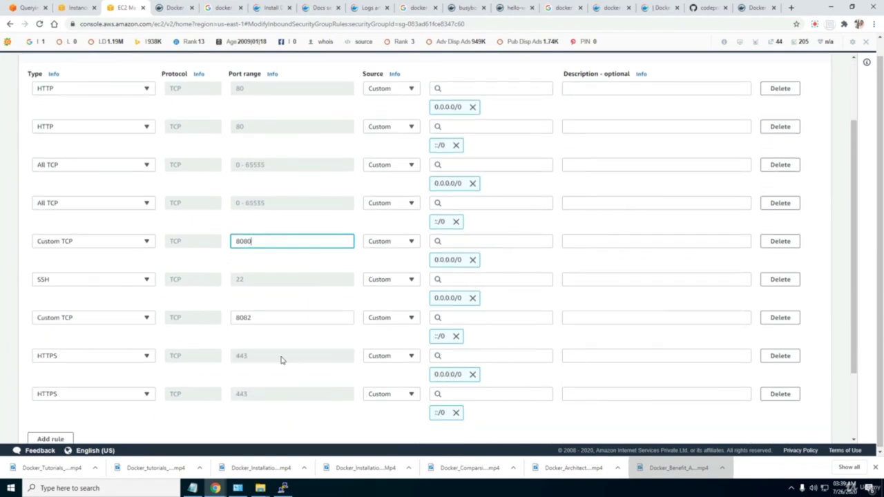
pyautogui.scroll(-2, 282, 363)
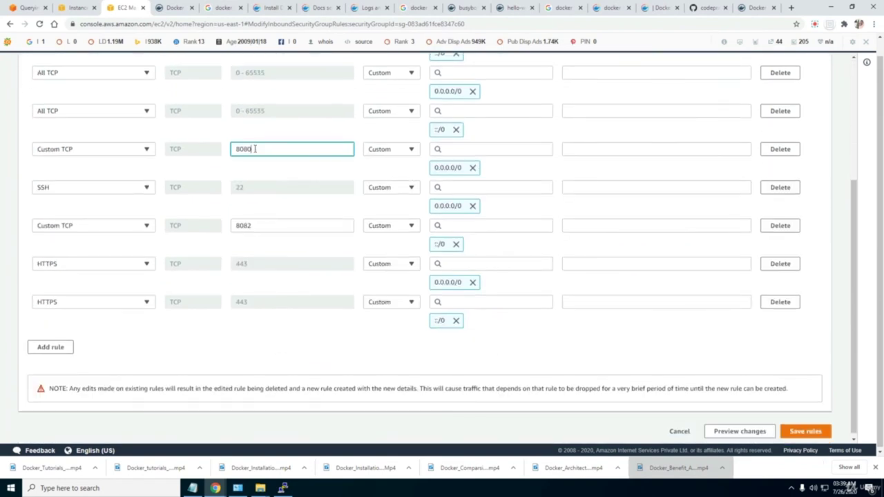
pyautogui.moveTo(253, 149); pyautogui.dragTo(215, 164)
pyautogui.scroll(4, 792, 393)
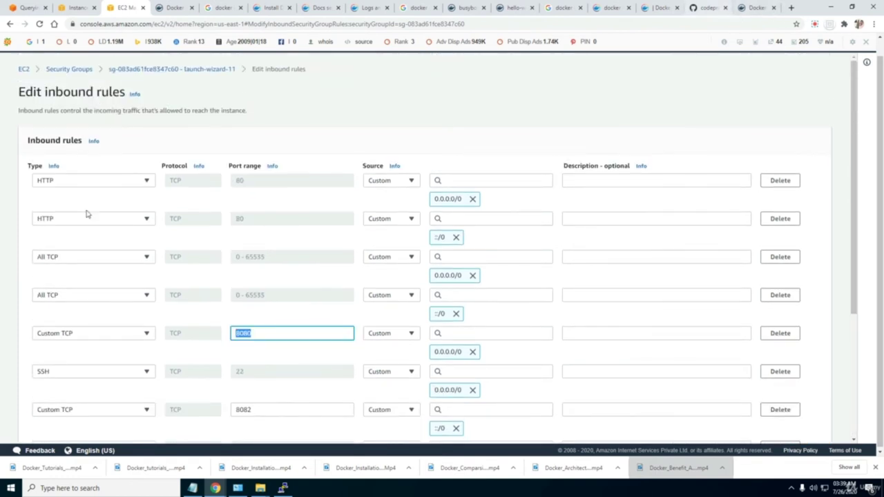
pyautogui.scroll(-3, 94, 347)
pyautogui.scroll(2, 258, 305)
pyautogui.scroll(1, 312, 136)
pyautogui.scroll(-3, 261, 187)
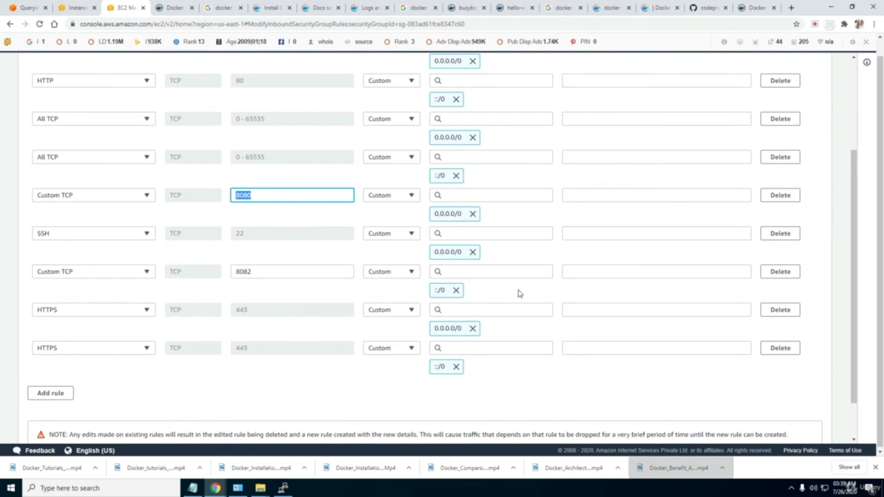
pyautogui.scroll(-1, 519, 295)
pyautogui.scroll(4, 519, 297)
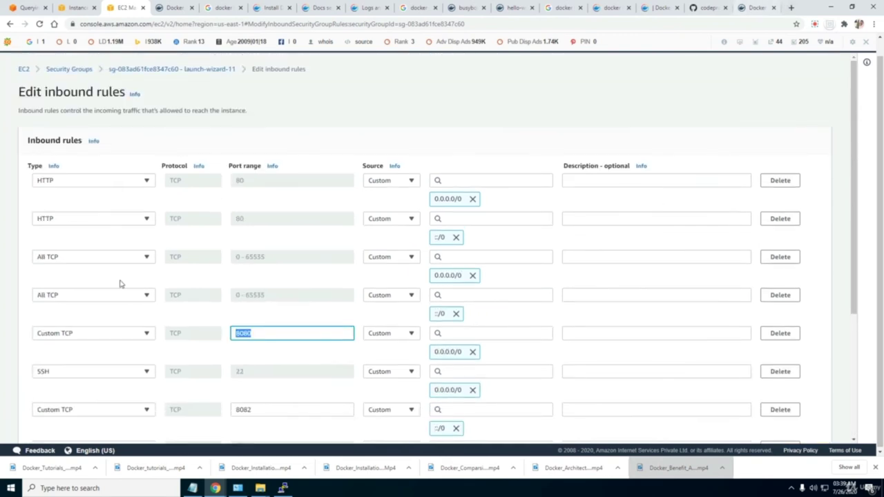
# Switch between the server terminal and the EC2 inbound rules page.
pyautogui.click(281, 474)
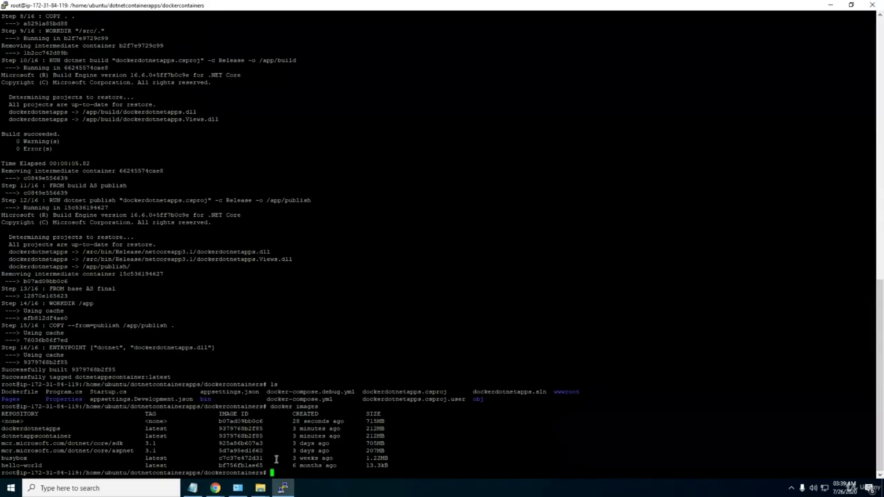
pyautogui.moveTo(215, 488)
pyautogui.click(197, 463)
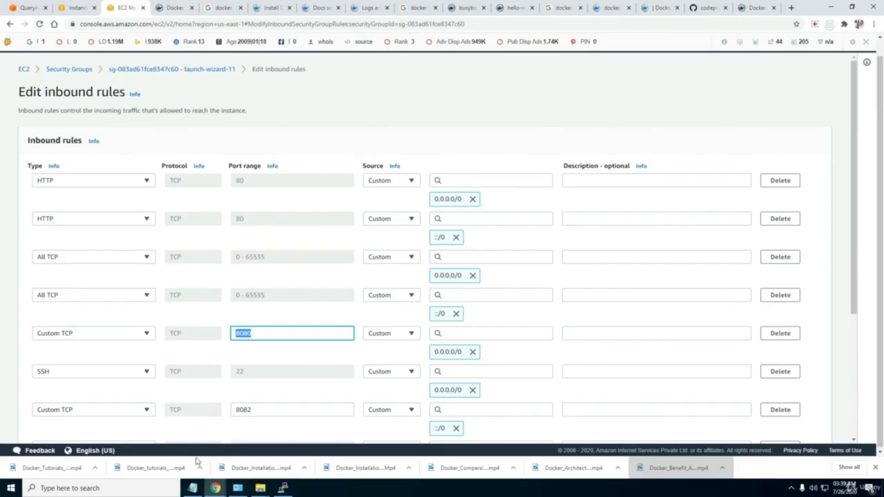
pyautogui.click(815, 25)
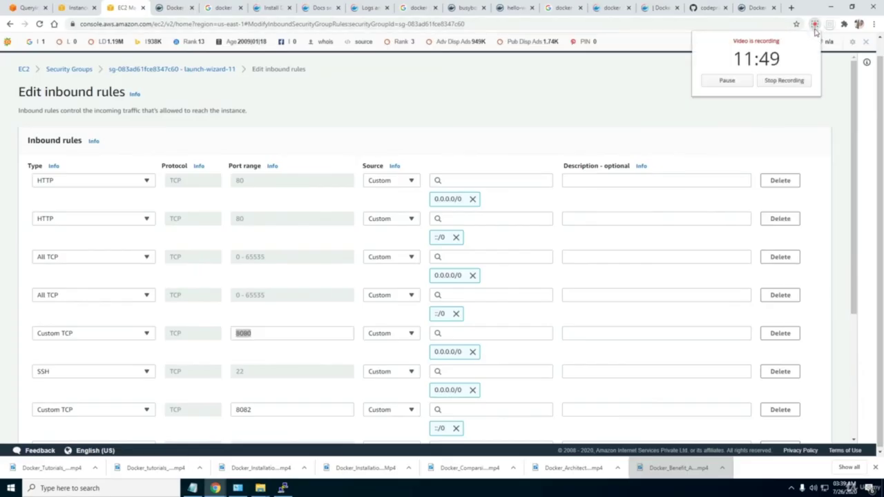
pyautogui.click(513, 188)
pyautogui.moveTo(238, 488)
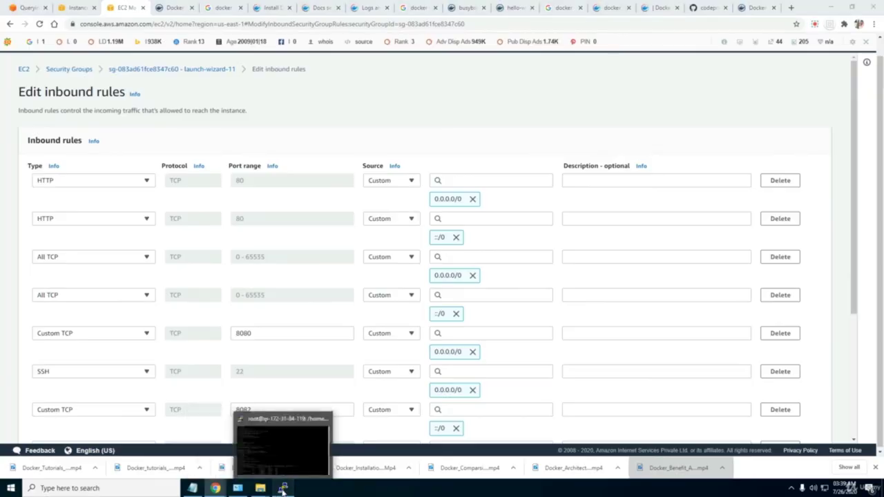
pyautogui.click(283, 488)
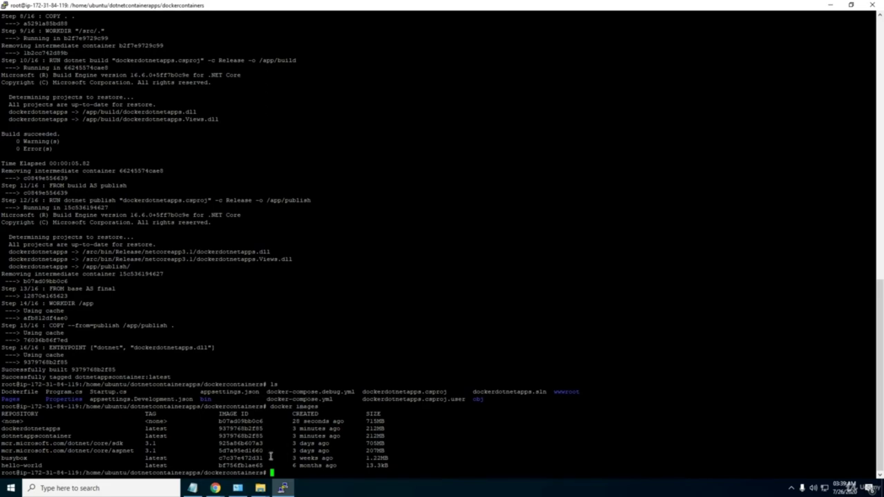
# Check the running instance in the EC2 console, then return to the PuTTY terminal.
pyautogui.moveTo(216, 488)
pyautogui.click(195, 466)
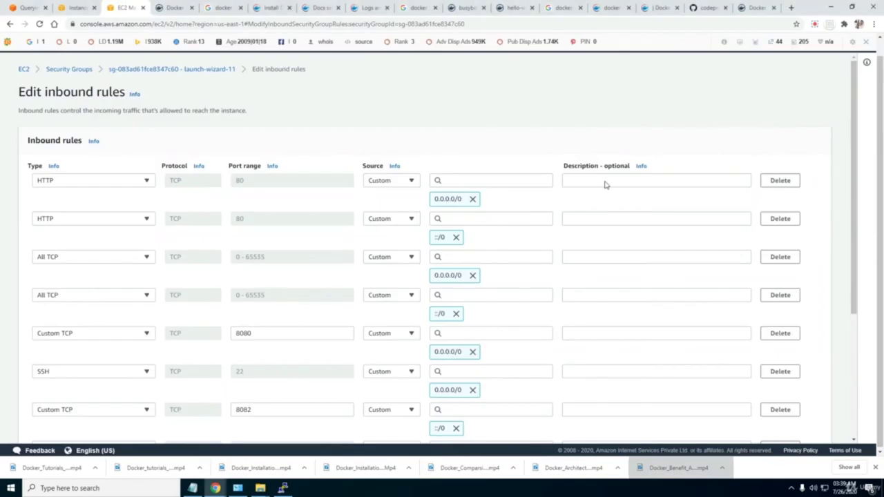
pyautogui.click(815, 25)
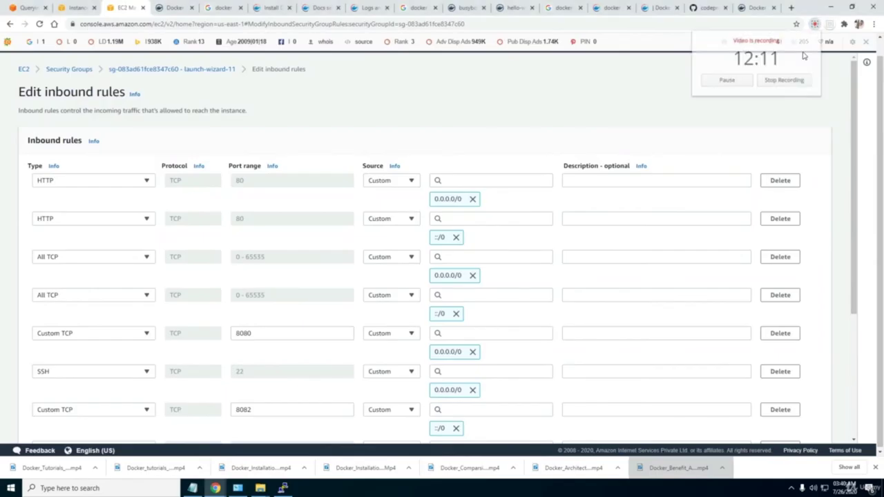
pyautogui.click(781, 81)
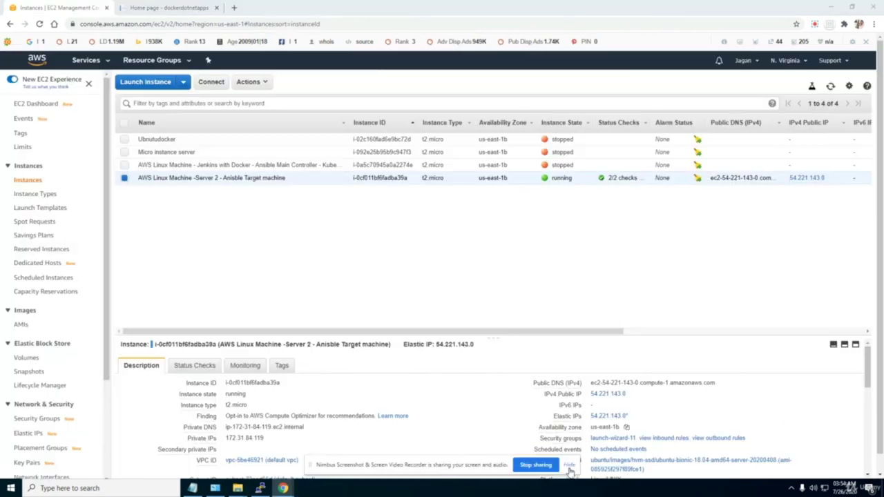
pyautogui.click(569, 466)
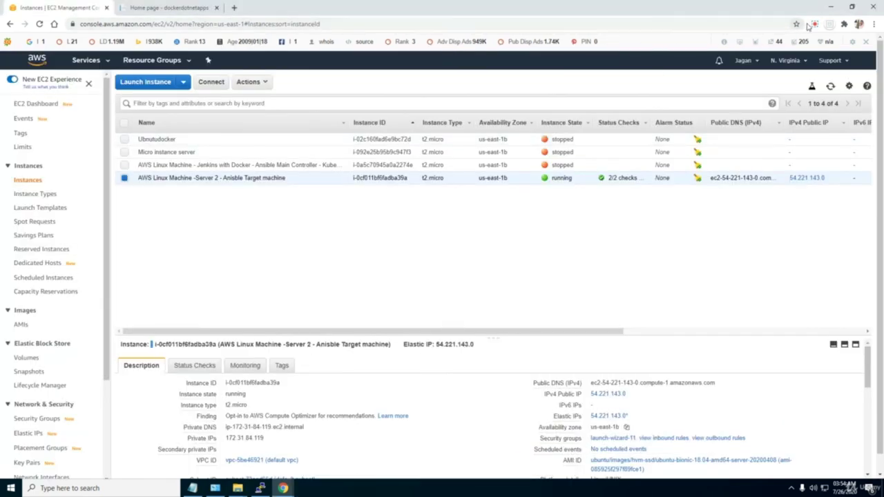
pyautogui.click(815, 25)
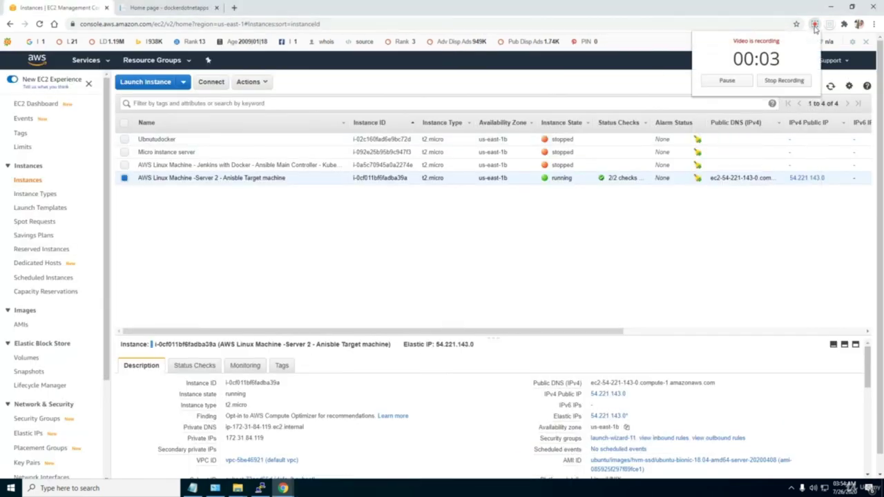
pyautogui.click(629, 24)
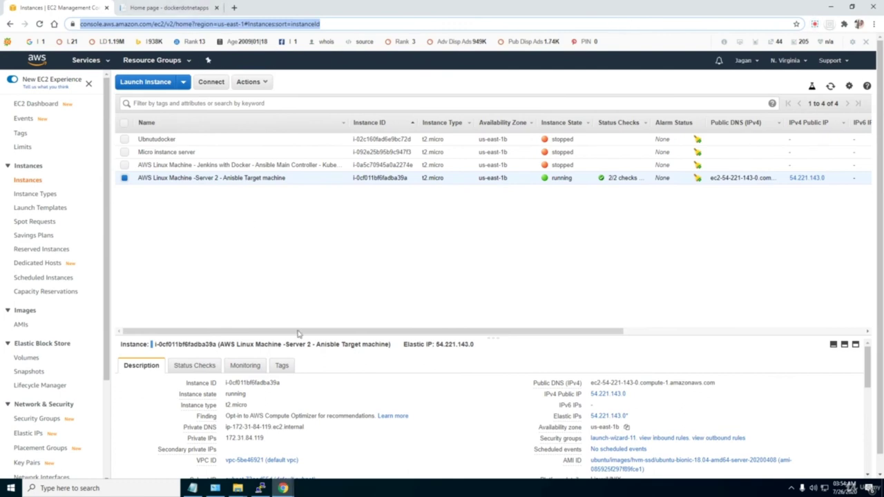
pyautogui.moveTo(267, 490)
pyautogui.click(265, 456)
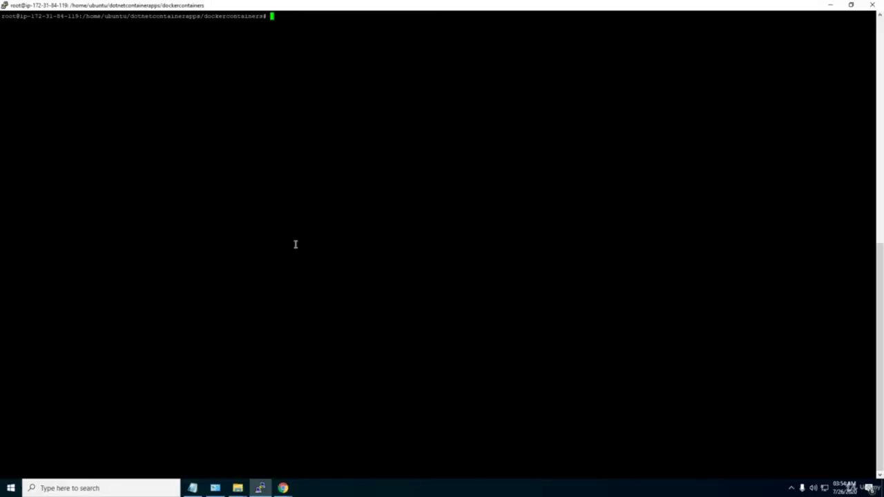
# Run docker images, docker ps and docker ps -a to see images and all containers.
pyautogui.write('docker images')
pyautogui.press('Return')
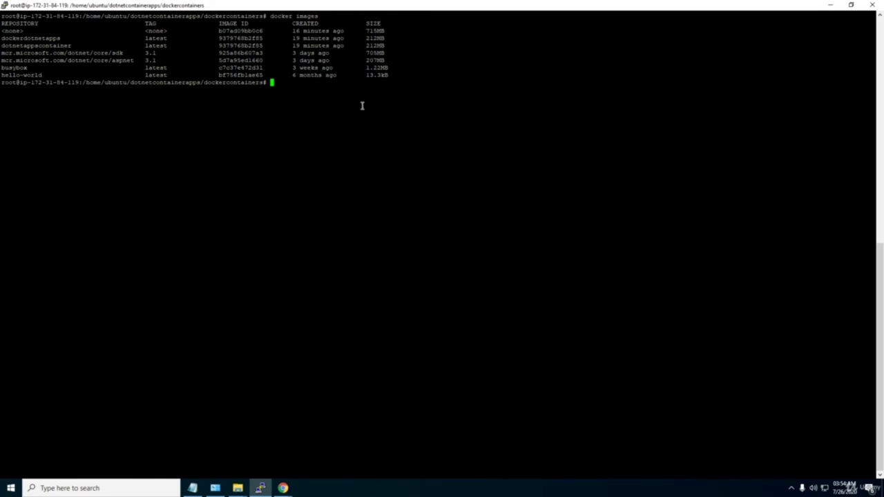
pyautogui.write('docker ps')
pyautogui.press('Return')
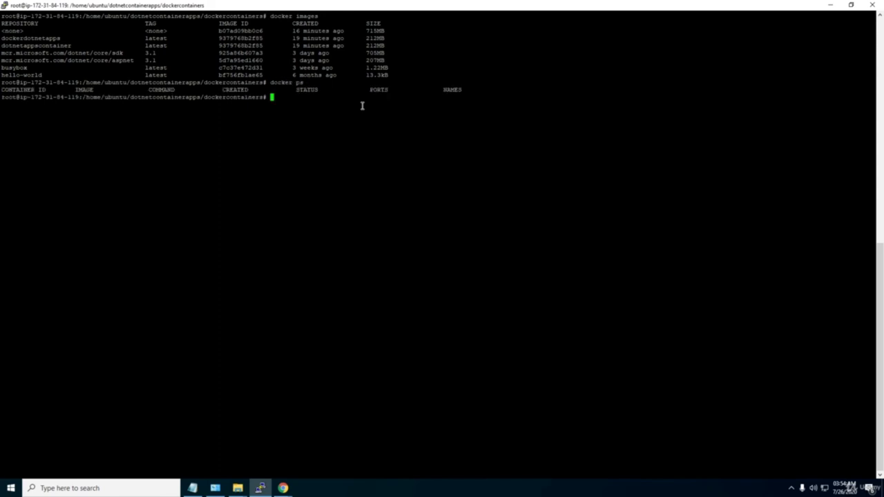
pyautogui.write('docker ps -a')
pyautogui.press('Return')
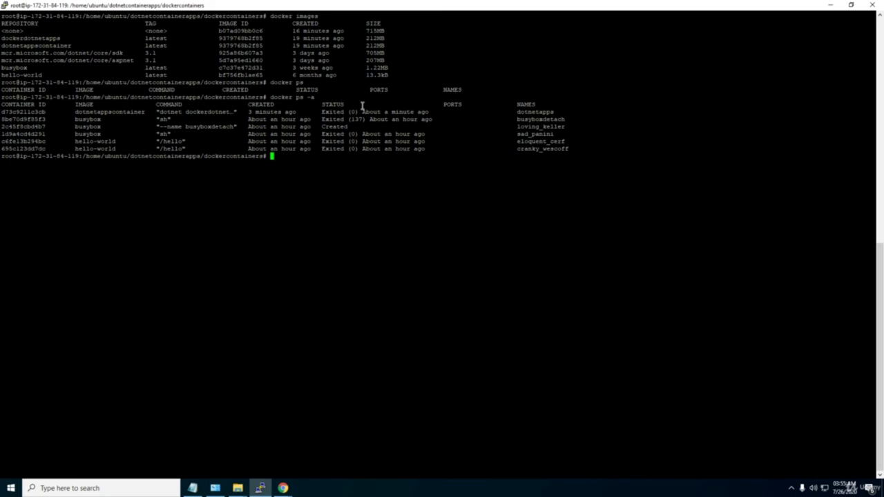
pyautogui.write('docker run -d -p')
# Run dotnetappscontainer detached as dotnetcoreapps with port 8080:80, and confirm it with docker ps.
pyautogui.write('8080:80')
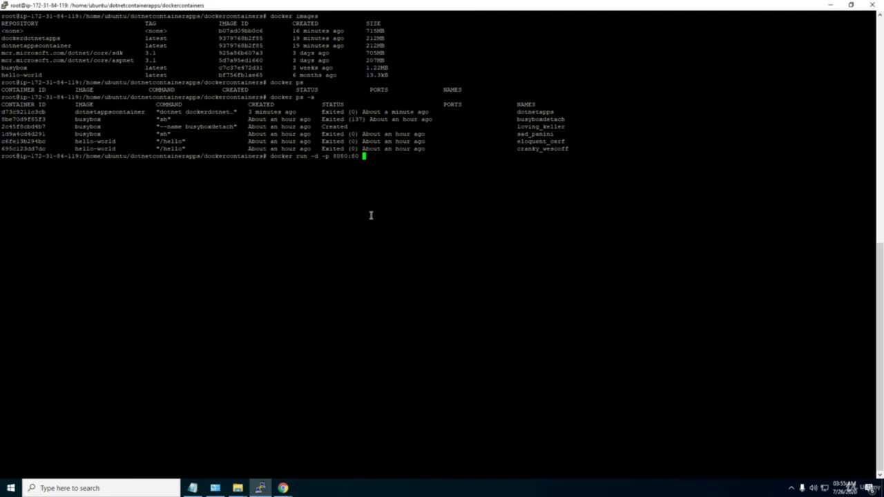
pyautogui.write('-')
pyautogui.write('-name')
pyautogui.doubleClick(20, 46)
pyautogui.rightClick(20, 46)
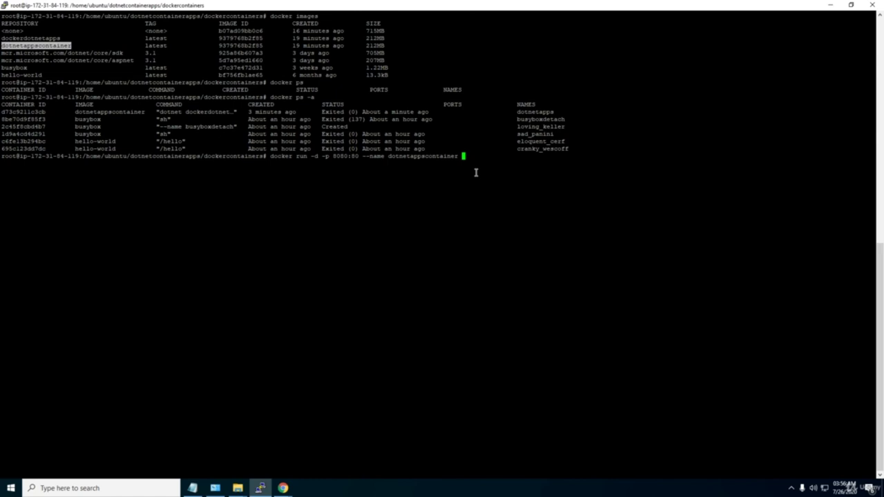
pyautogui.press('Left')
pyautogui.press('Left')
pyautogui.press('Left')
pyautogui.press('Left')
pyautogui.press('Left')
pyautogui.press('Left')
pyautogui.press('Left')
pyautogui.press('Left')
pyautogui.press('Left')
pyautogui.press('Left')
pyautogui.press('Left')
pyautogui.press('Left')
pyautogui.press('Left')
pyautogui.press('Left')
pyautogui.press('Left')
pyautogui.press('Left')
pyautogui.press('Left')
pyautogui.press('Left')
pyautogui.press('Left')
pyautogui.press('Left')
pyautogui.press('Left')
pyautogui.write('dotnetcoreapps')
pyautogui.press('End')
pyautogui.press('Return')
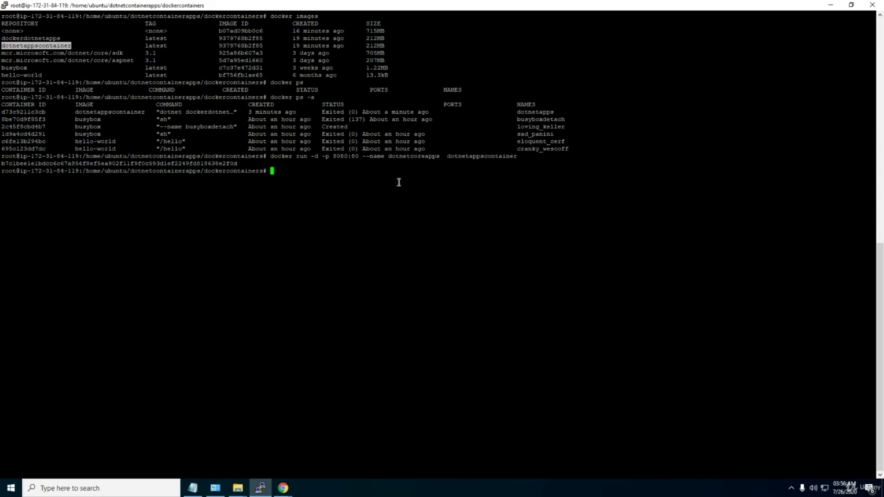
pyautogui.write('docker ps')
pyautogui.press('Return')
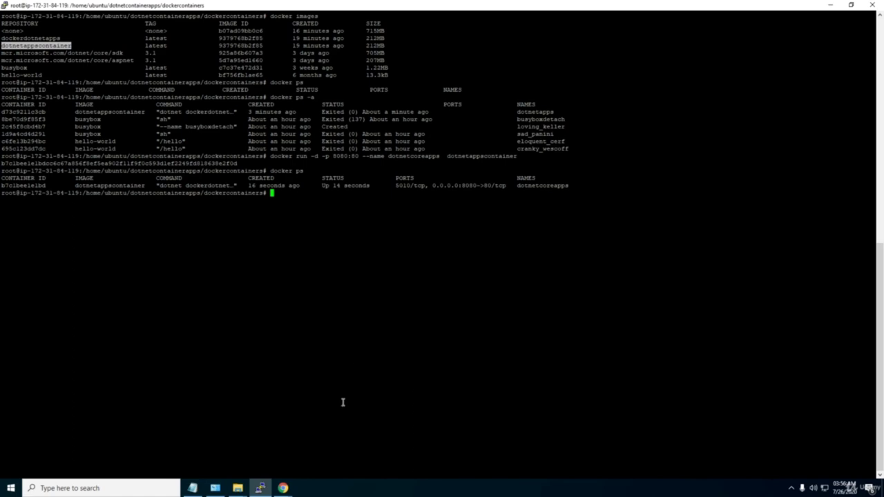
# Close the old app tab, open a new tab and copy the instance's public IPv4 address.
pyautogui.moveTo(283, 487)
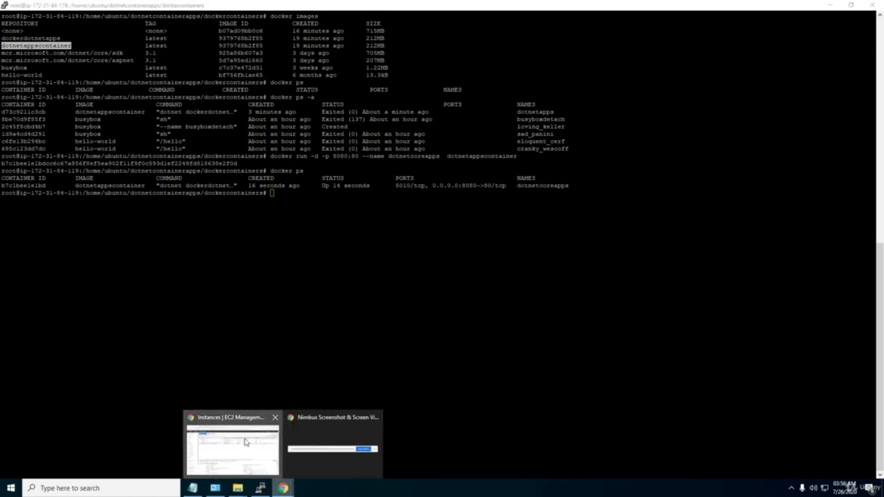
pyautogui.click(245, 442)
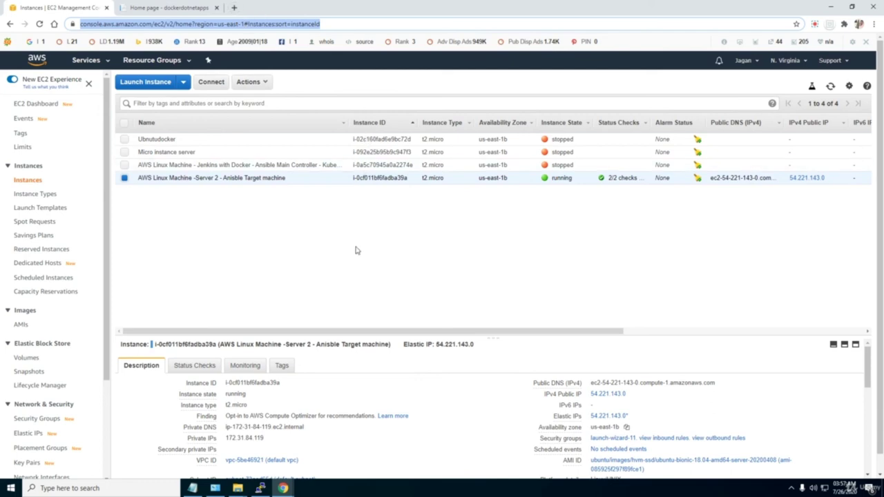
pyautogui.click(212, 8)
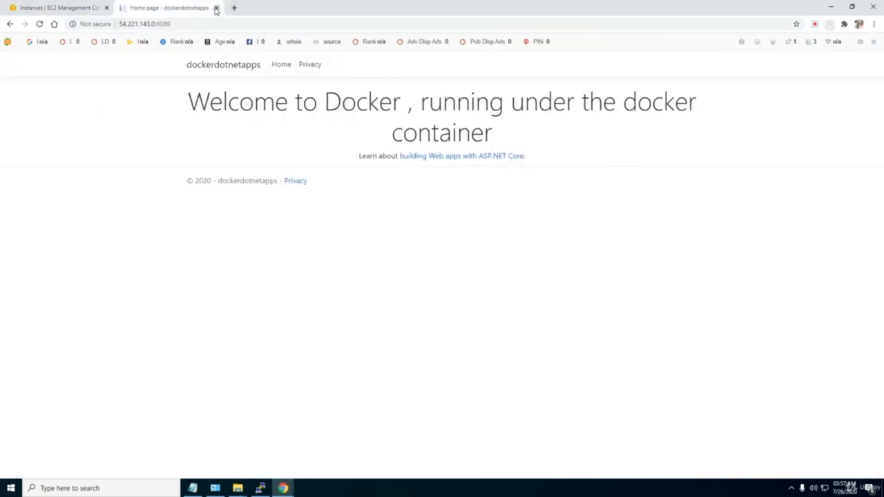
pyautogui.click(216, 8)
pyautogui.click(123, 8)
pyautogui.click(81, 10)
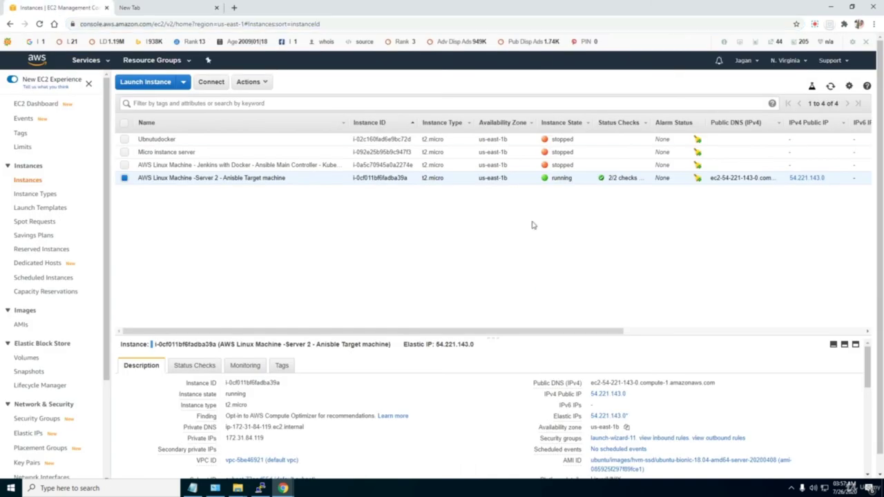
pyautogui.click(634, 393)
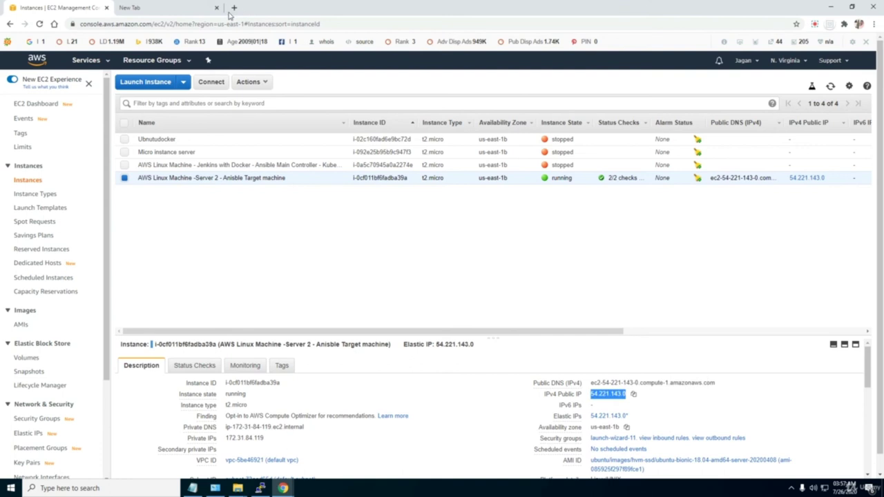
# Load the public IP on port 8080 and view the app's Home and Privacy pages.
pyautogui.click(183, 12)
pyautogui.hotkey('ctrl', 'v')
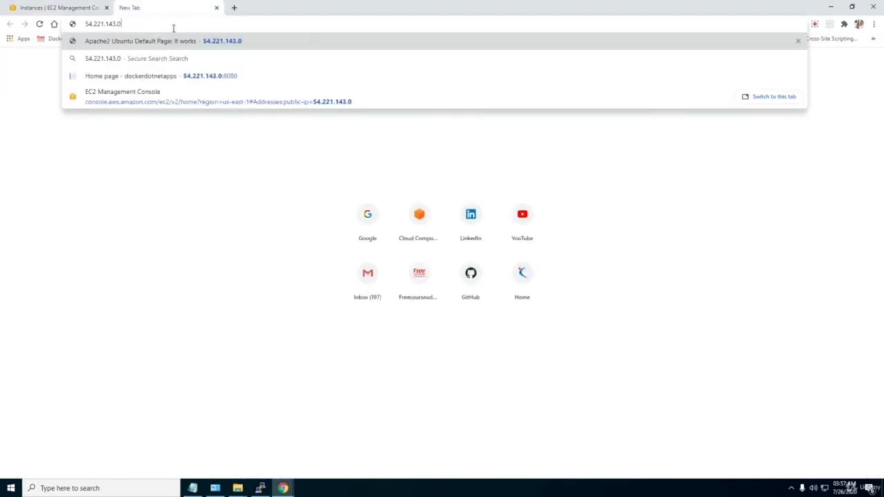
pyautogui.write(':8080')
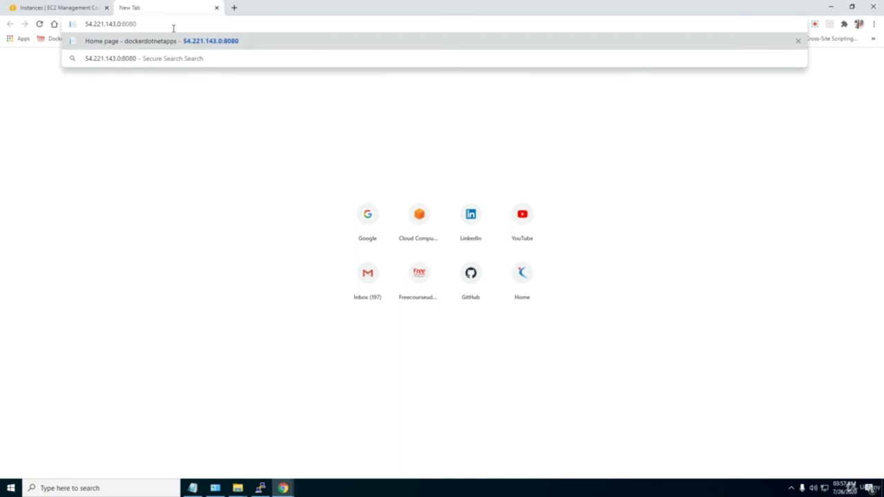
pyautogui.press('Return')
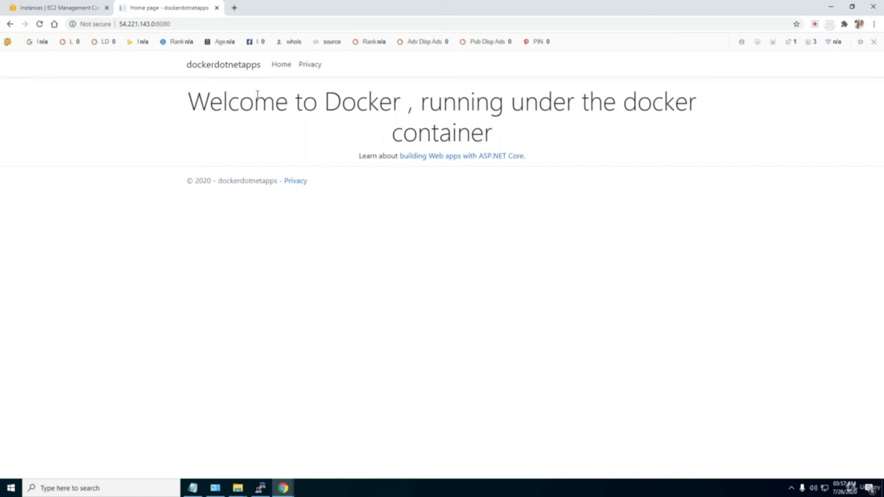
pyautogui.click(278, 67)
pyautogui.click(309, 73)
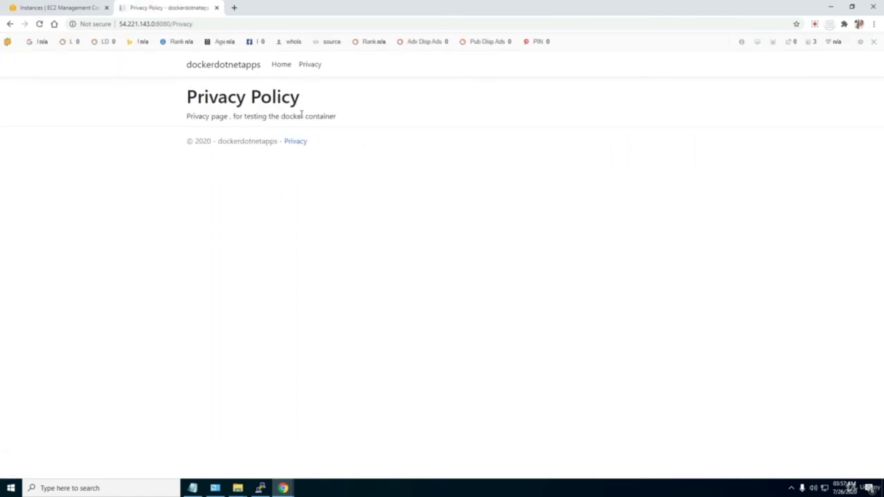
# Go to GitHub and open the dockercontainers repository from the owner's profile.
pyautogui.click(233, 8)
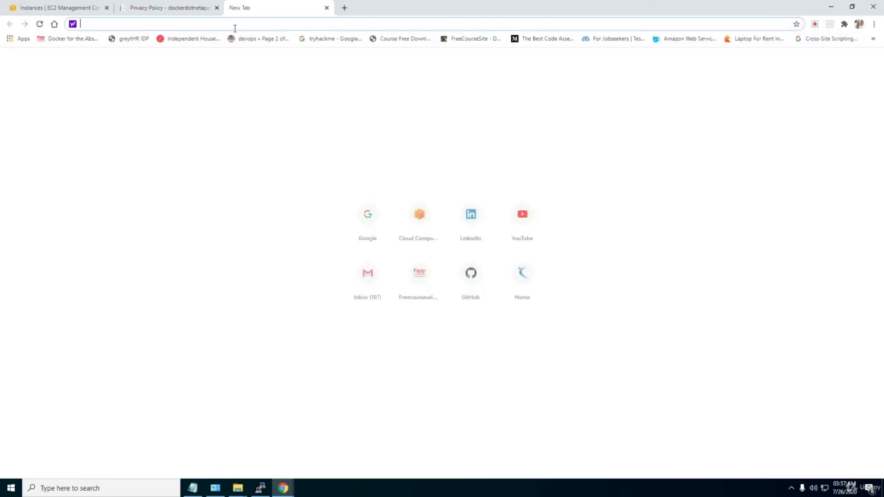
pyautogui.write('www.gi')
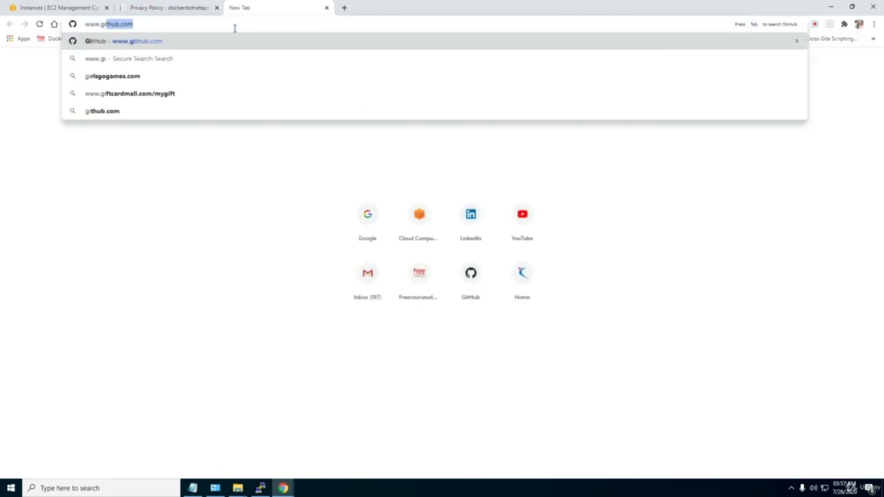
pyautogui.press('Return')
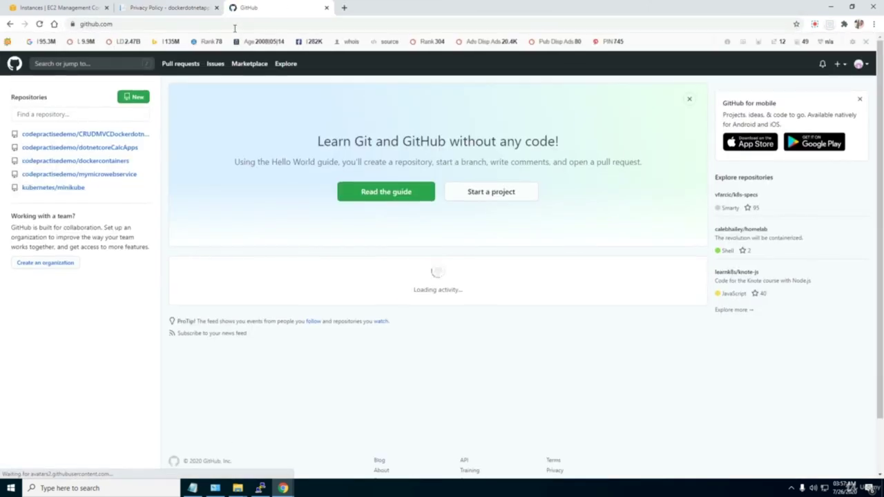
pyautogui.click(106, 174)
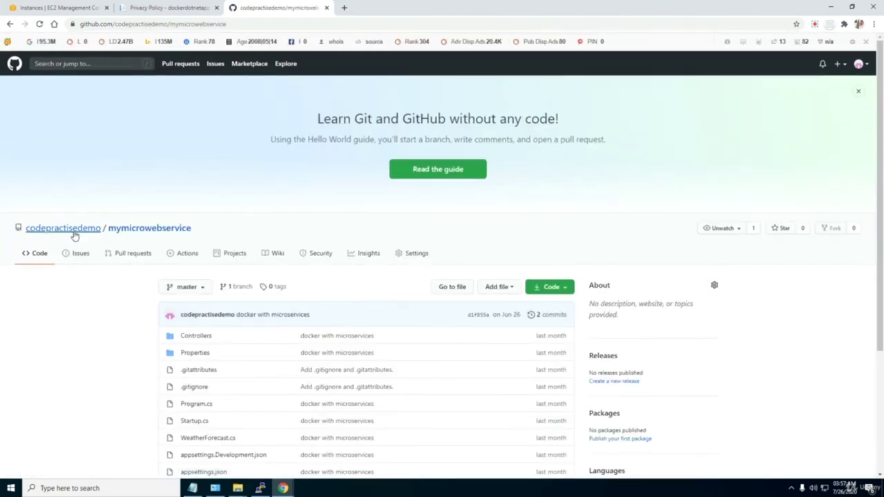
pyautogui.click(38, 229)
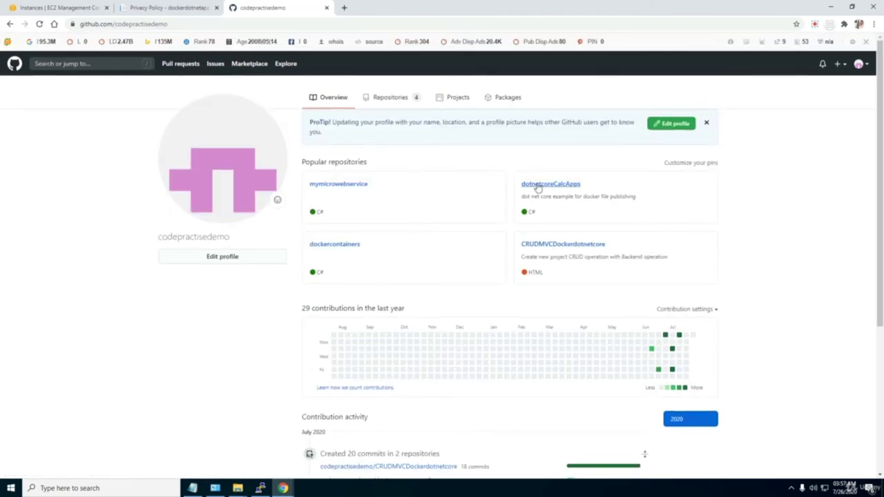
pyautogui.click(355, 246)
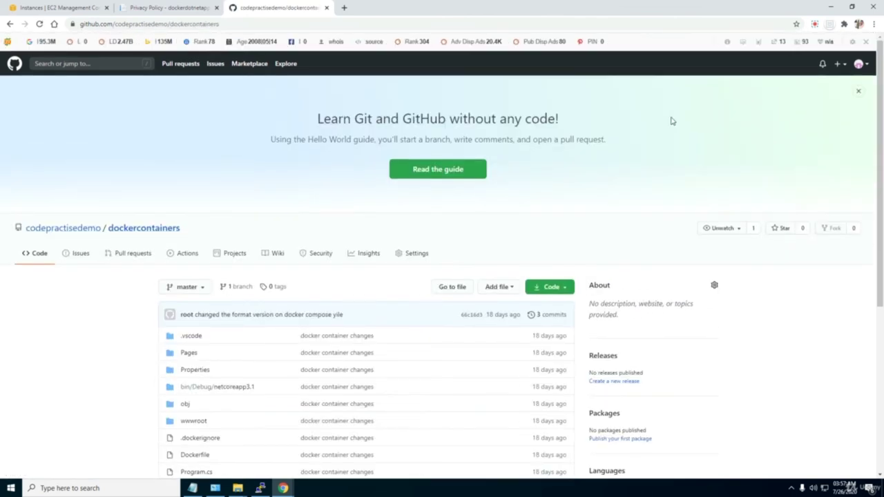
pyautogui.moveTo(881, 230); pyautogui.dragTo(881, 379)
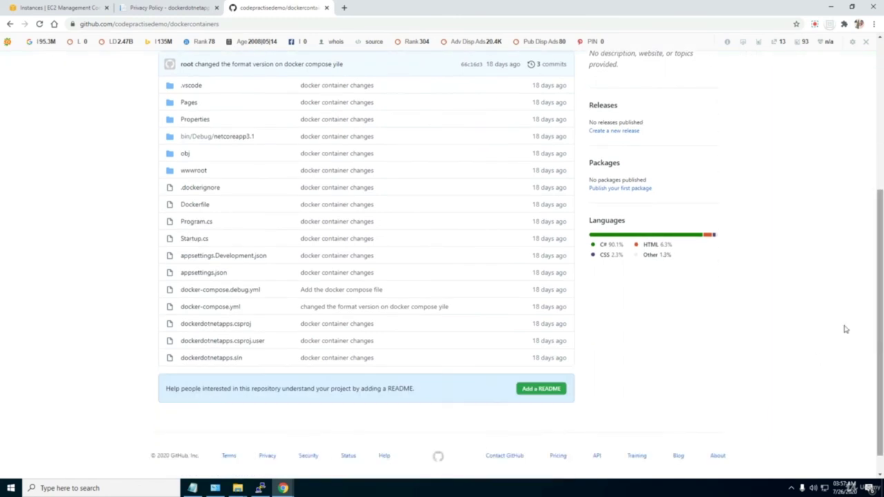
# Open Pages/Index.cshtml, highlight its welcome heading, and compare with the app's home page.
pyautogui.click(189, 103)
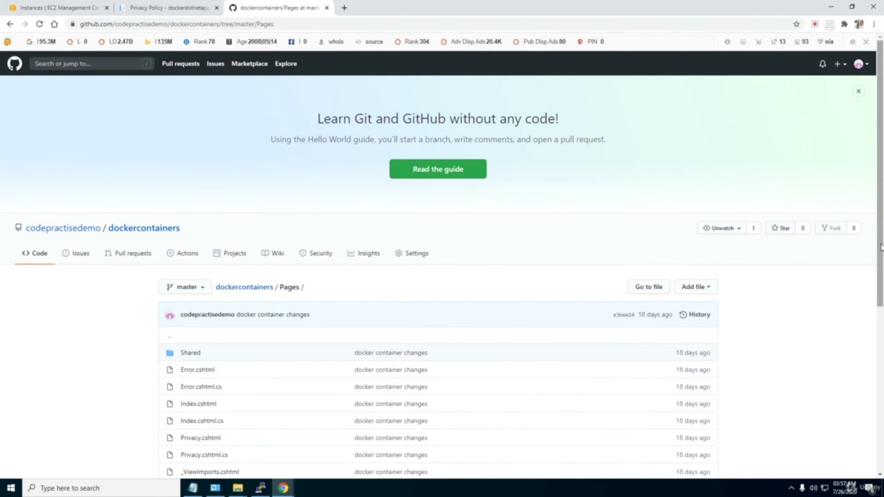
pyautogui.scroll(-2, 881, 247)
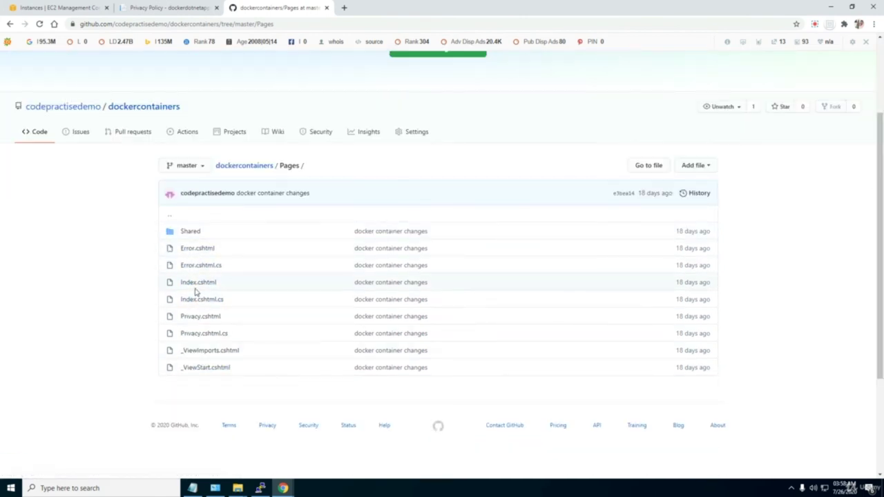
pyautogui.click(197, 283)
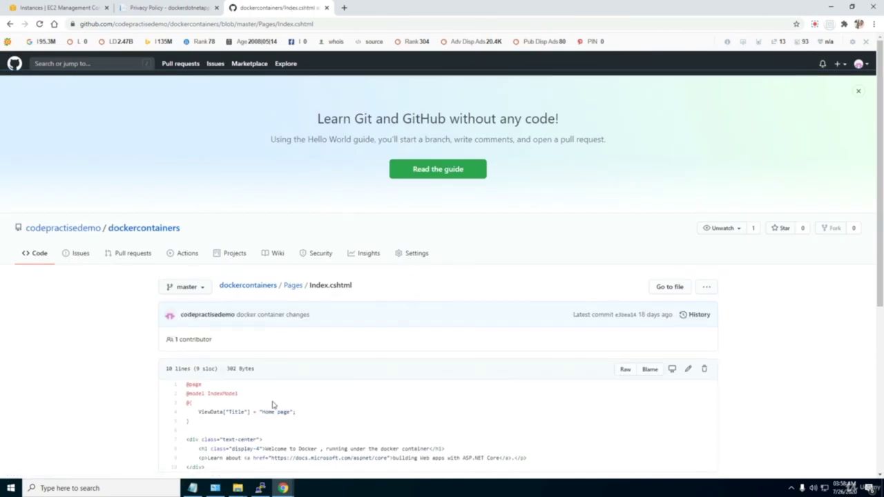
pyautogui.scroll(-3, 273, 405)
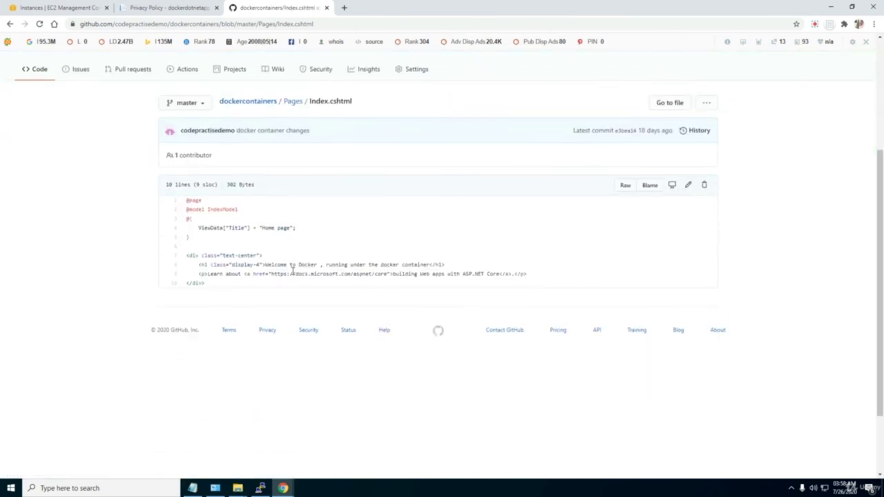
pyautogui.moveTo(271, 264); pyautogui.dragTo(428, 264)
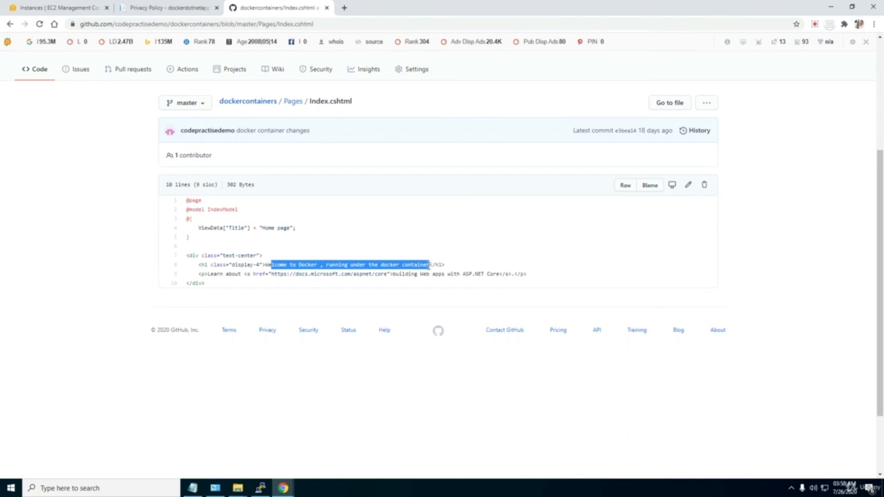
pyautogui.scroll(3, 429, 265)
pyautogui.click(154, 8)
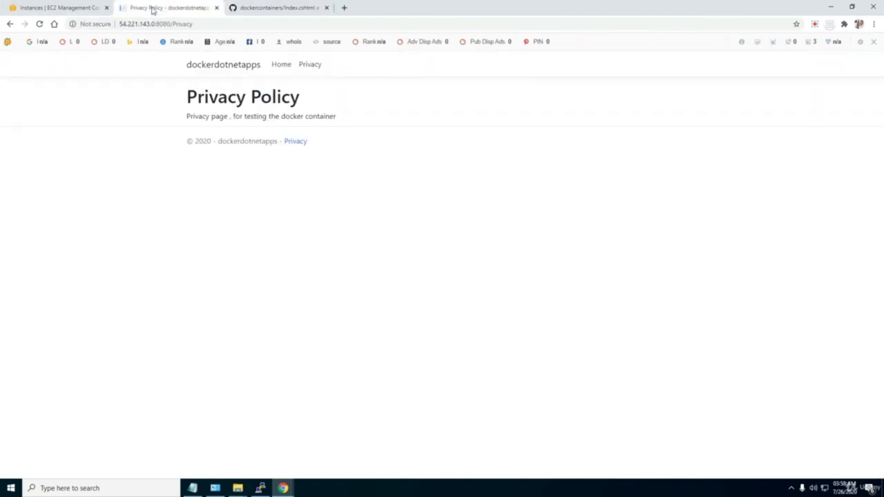
pyautogui.click(278, 66)
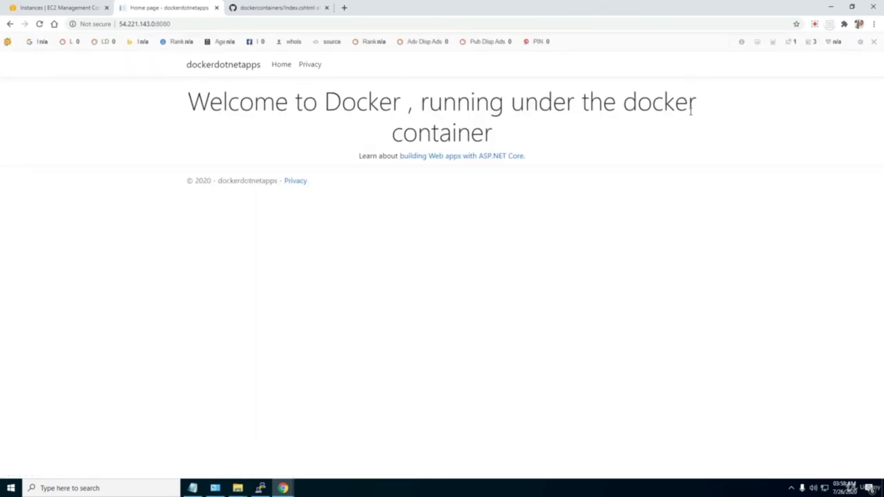
# Compare the Index.cshtml source against the running app's Home and Privacy pages.
pyautogui.hotkey('alt', 'Tab')
pyautogui.hotkey('alt', 'Tab')
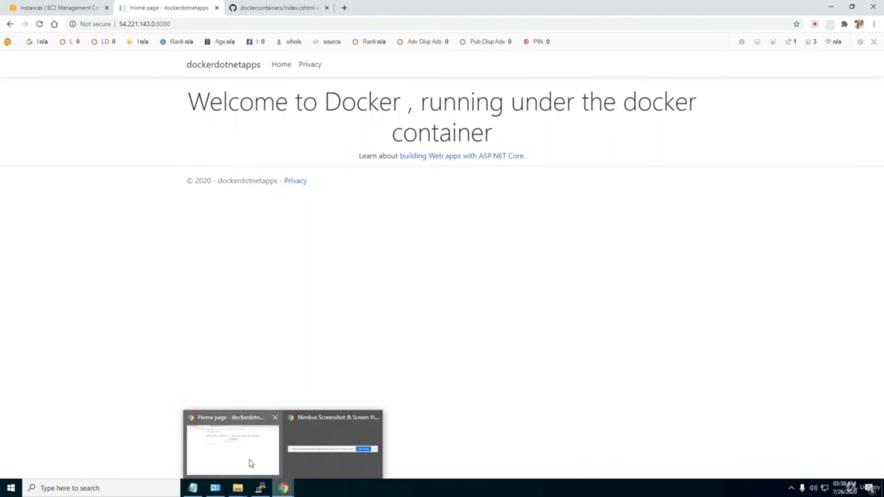
pyautogui.click(248, 462)
pyautogui.click(284, 8)
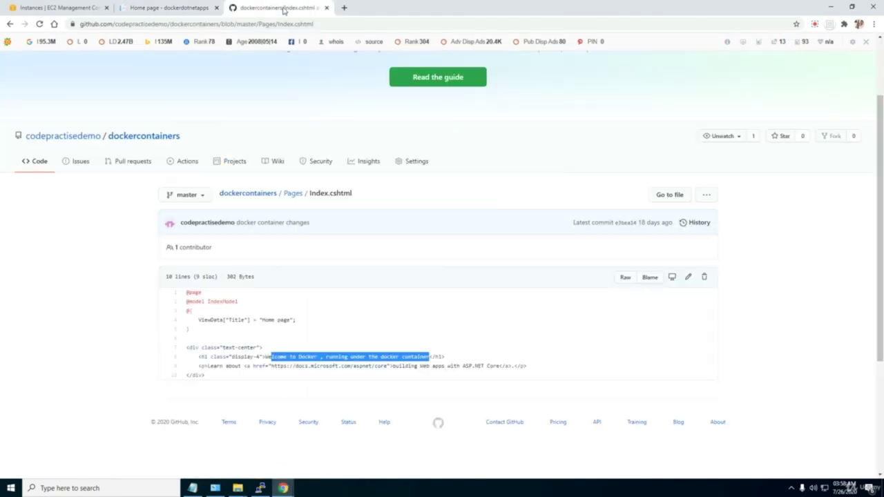
pyautogui.click(156, 8)
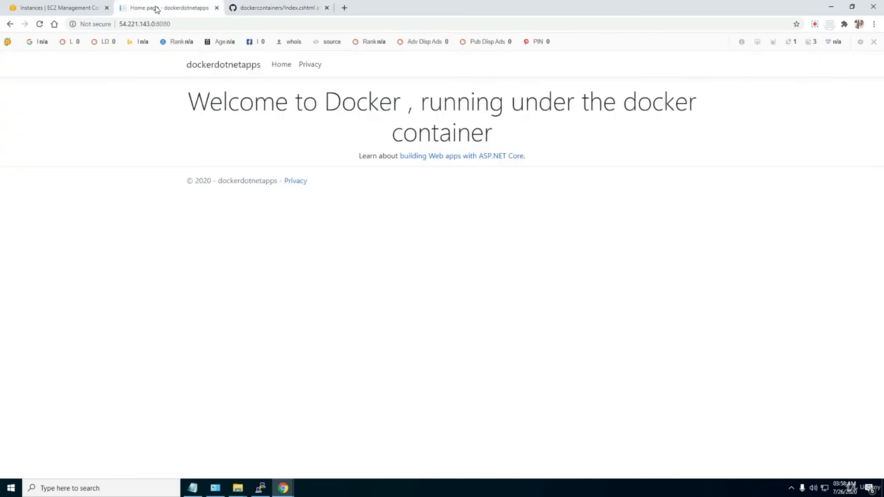
pyautogui.click(314, 64)
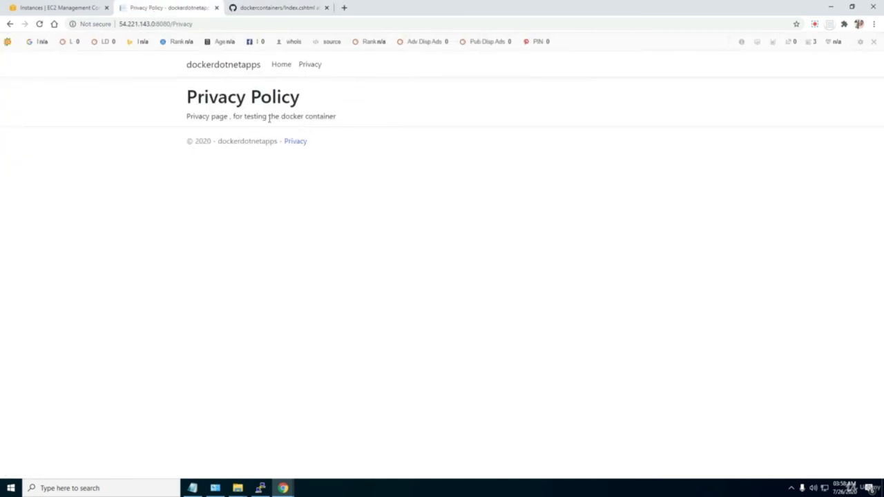
pyautogui.click(261, 10)
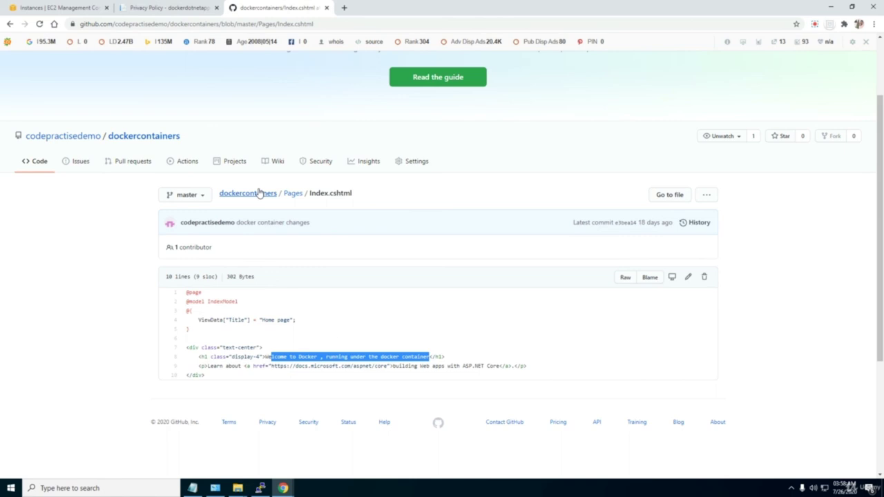
# Open Pages/Privacy.cshtml, compare it with the live Privacy Policy page, then return to PuTTY.
pyautogui.click(291, 194)
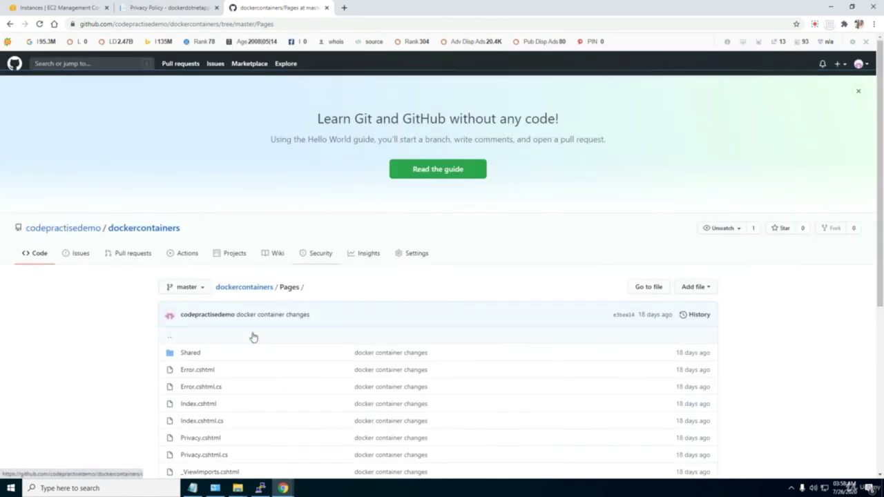
pyautogui.scroll(-2, 253, 337)
pyautogui.click(199, 300)
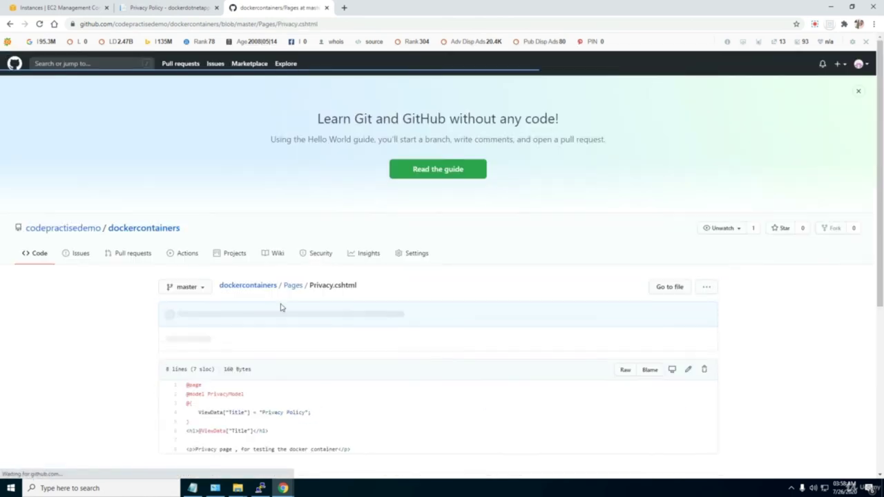
pyautogui.scroll(-2, 280, 307)
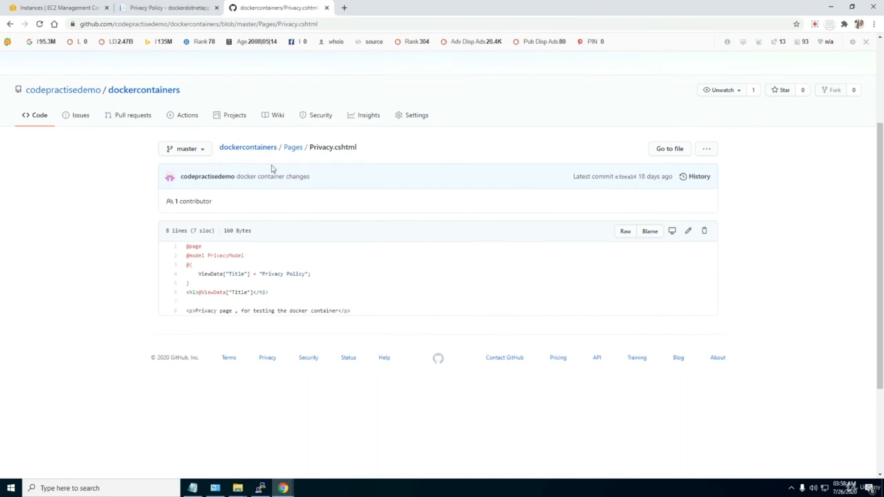
pyautogui.click(172, 7)
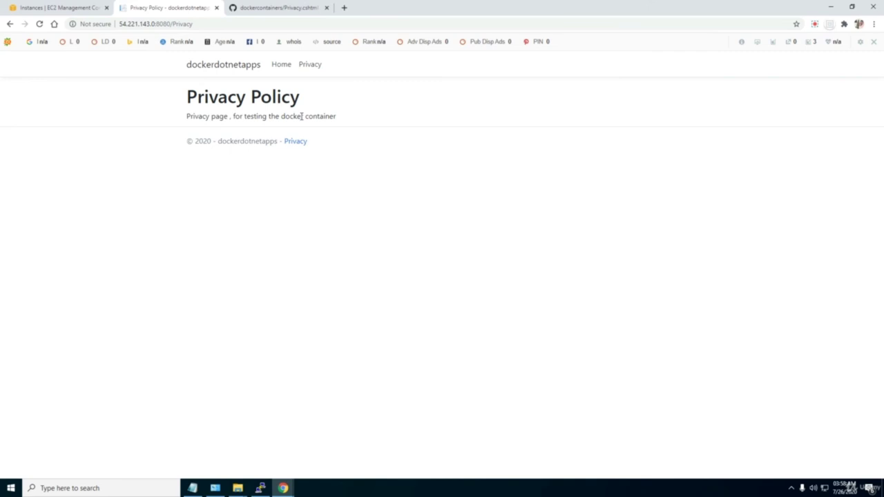
pyautogui.click(260, 488)
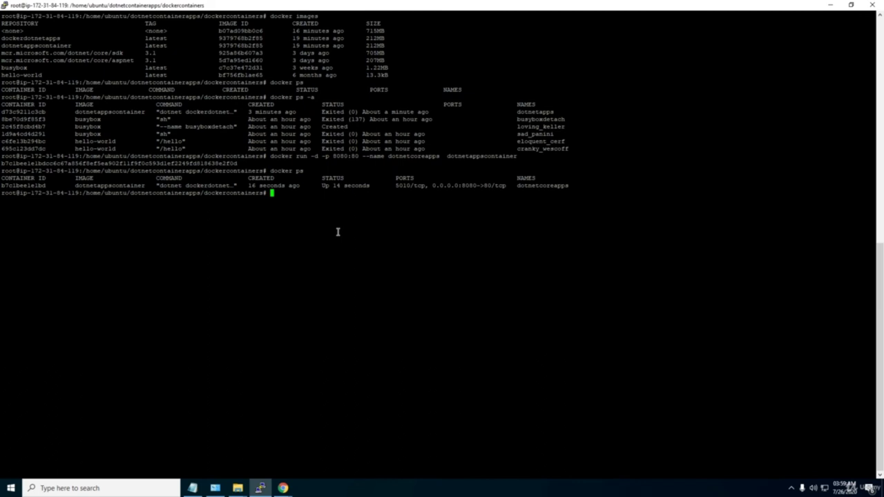
# Stop the dotnetcoreapps container by pasting its ID from docker ps into docker stop.
pyautogui.write('docker ps')
pyautogui.press('Return')
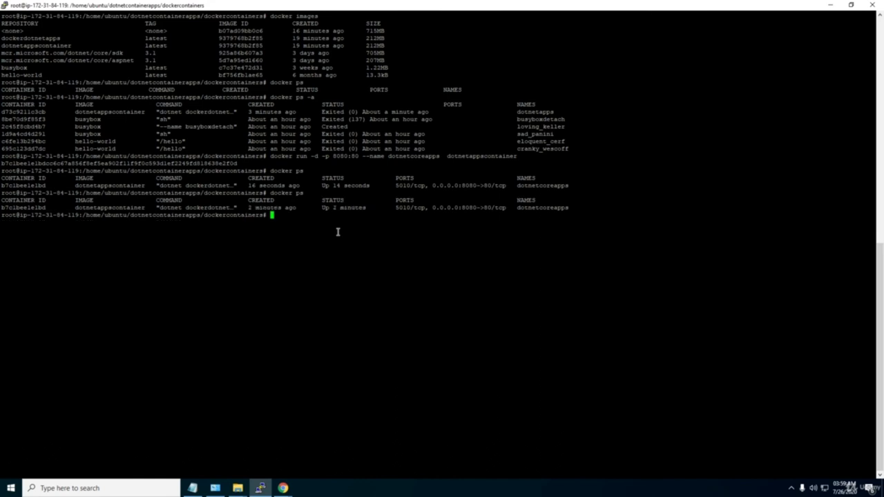
pyautogui.write('docker')
pyautogui.write('stop')
pyautogui.doubleClick(15, 207)
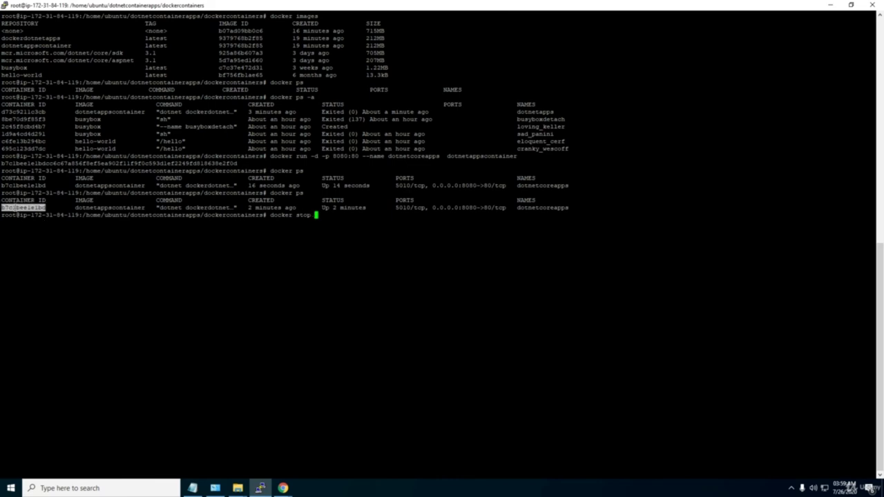
pyautogui.write('b7c1bee1e1bd')
pyautogui.press('Return')
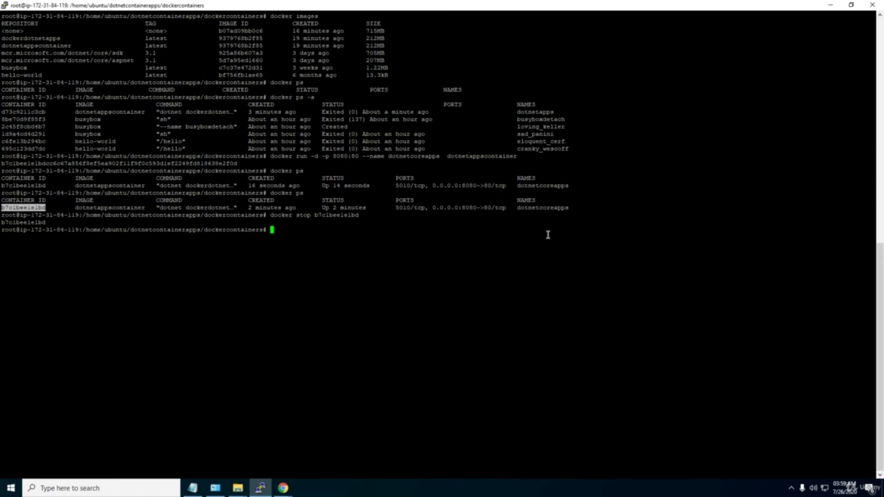
# Confirm with docker ps and docker ps -a that the container has exited.
pyautogui.write('docker stop')
pyautogui.press('BackSpace')
pyautogui.press('BackSpace')
pyautogui.press('BackSpace')
pyautogui.press('BackSpace')
pyautogui.press('BackSpace')
pyautogui.write('ps')
pyautogui.press('Return')
pyautogui.write('docker ps  -a')
pyautogui.press('Return')
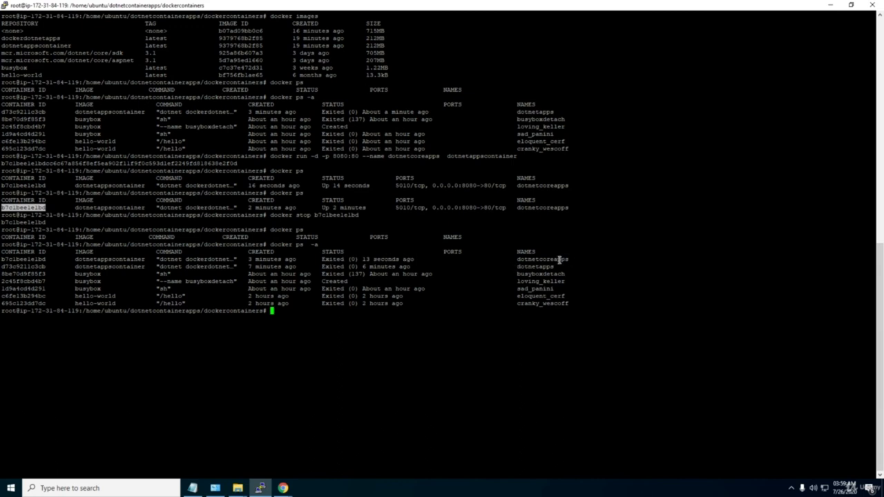
# Reload the app at 54.221.143.0:8080, see ERR_CONNECTION_REFUSED, then return to PuTTY.
pyautogui.moveTo(280, 491)
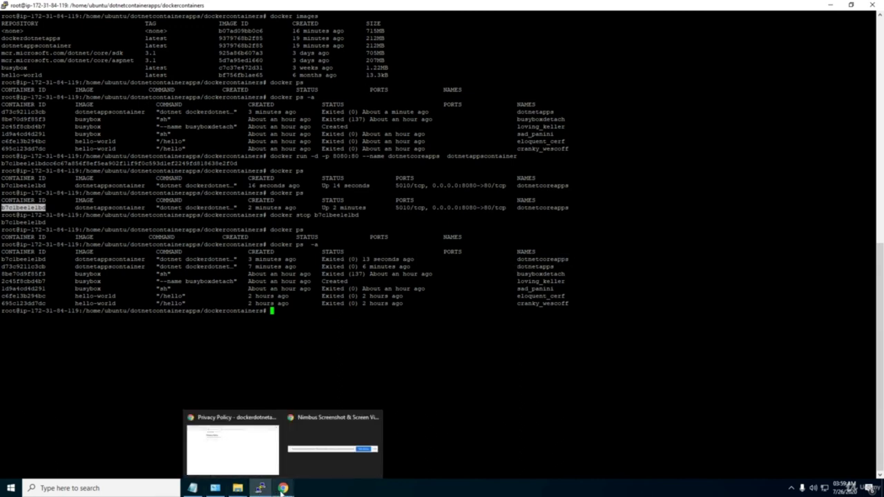
pyautogui.click(270, 468)
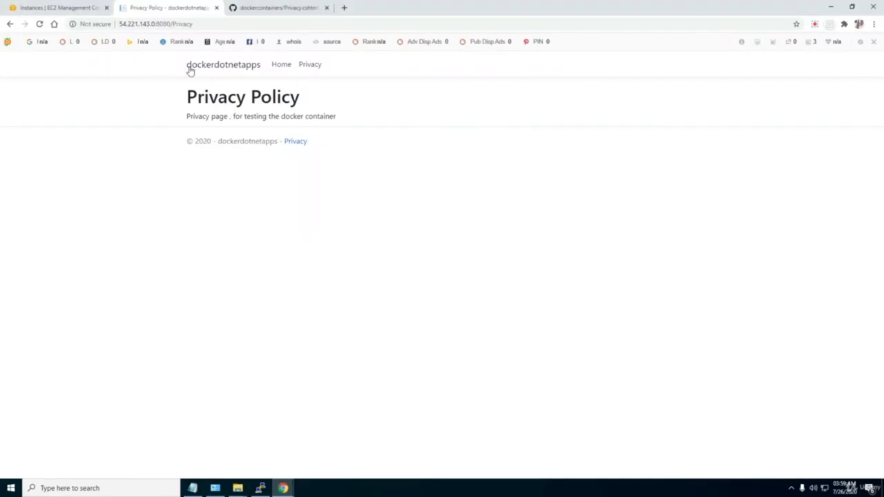
pyautogui.click(286, 65)
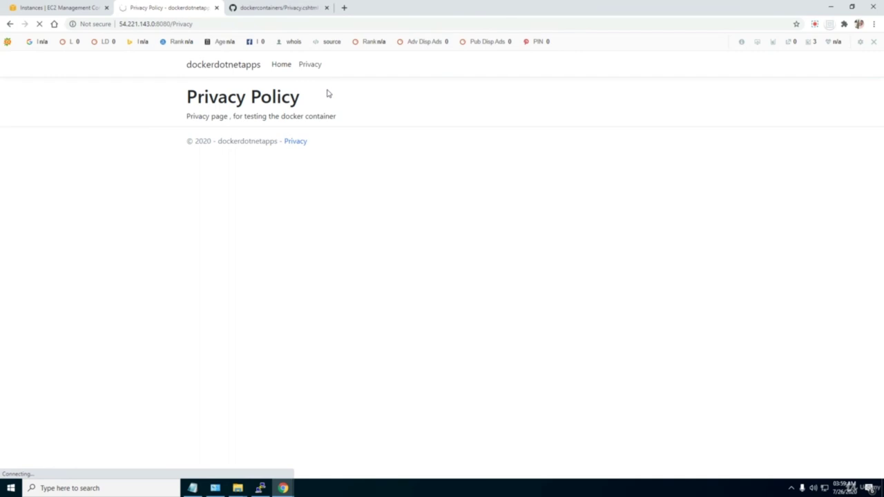
pyautogui.click(167, 23)
pyautogui.click(260, 488)
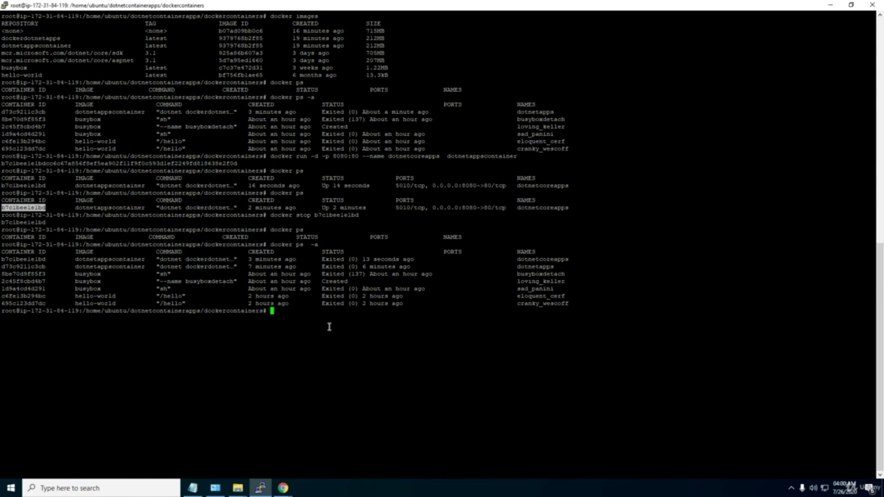
# List all containers with docker ps -a, then display the docker network subcommand help.
pyautogui.write('docker ps -a')
pyautogui.press('Return')
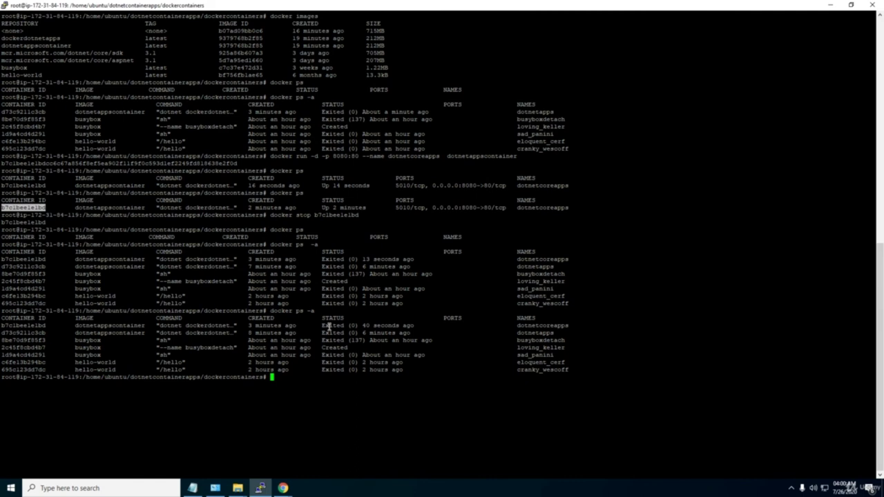
pyautogui.write('docker bri')
pyautogui.press('BackSpace')
pyautogui.press('BackSpace')
pyautogui.press('BackSpace')
pyautogui.write('r')
pyautogui.press('BackSpace')
pyautogui.write('network')
pyautogui.press('Return')
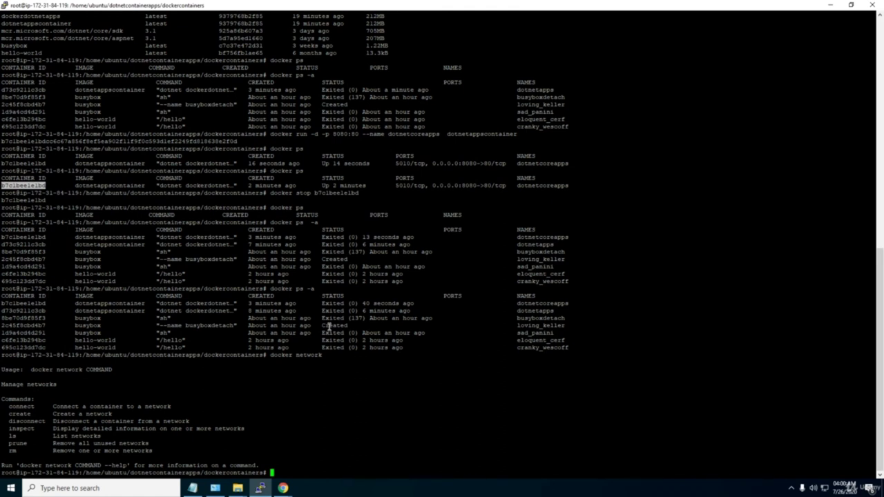
pyautogui.write('do')
# Revisit the GitHub Privacy.cshtml page in Chrome, then return to the PuTTY terminal.
pyautogui.moveTo(283, 487)
pyautogui.click(240, 465)
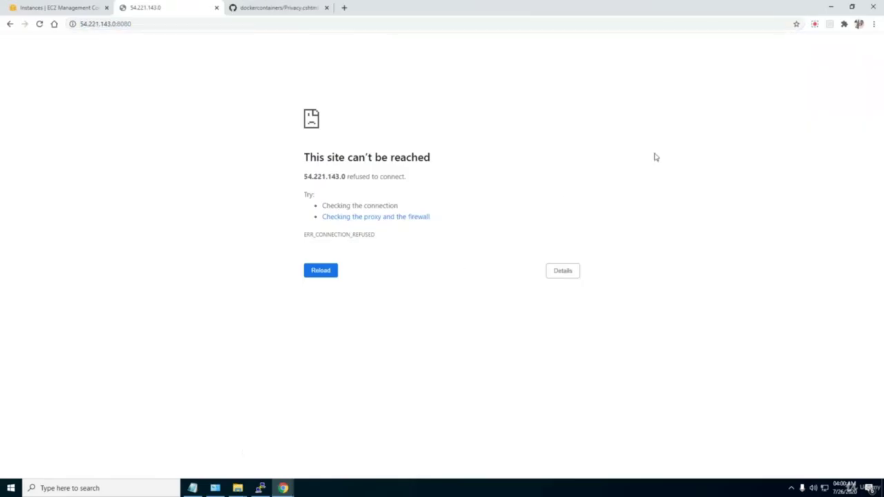
pyautogui.click(816, 24)
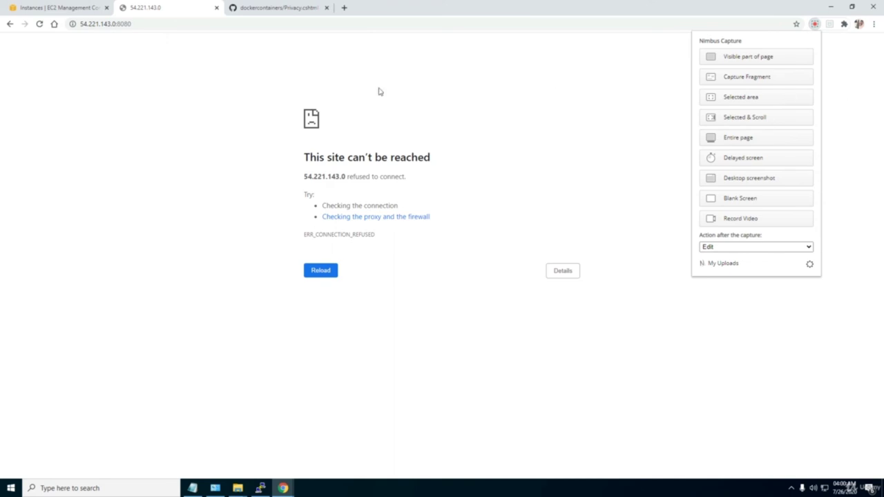
pyautogui.click(273, 8)
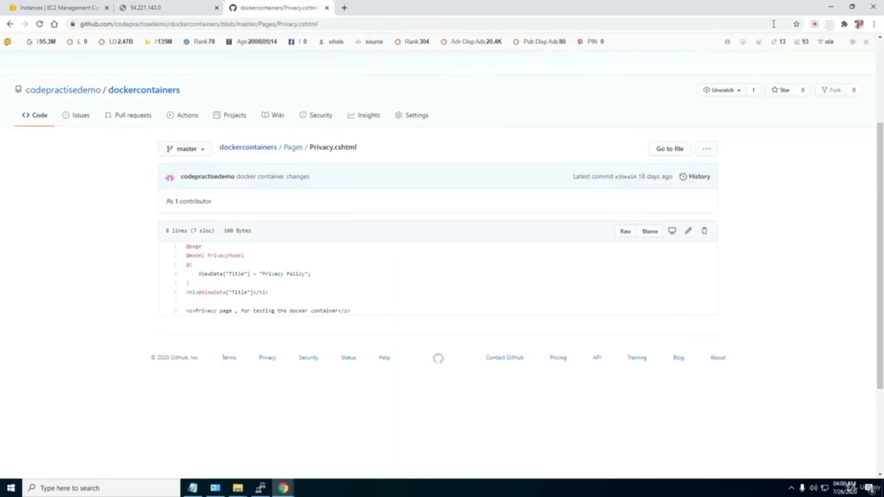
pyautogui.click(815, 24)
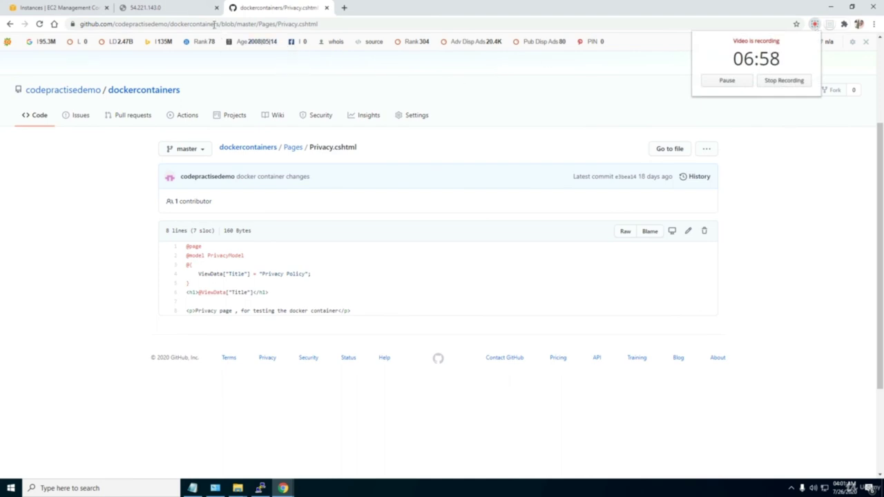
pyautogui.click(186, 7)
pyautogui.click(276, 8)
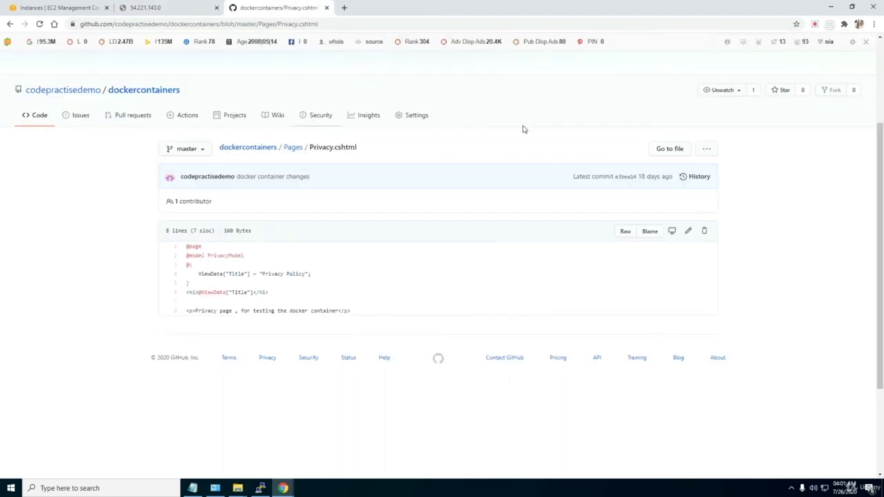
pyautogui.click(261, 488)
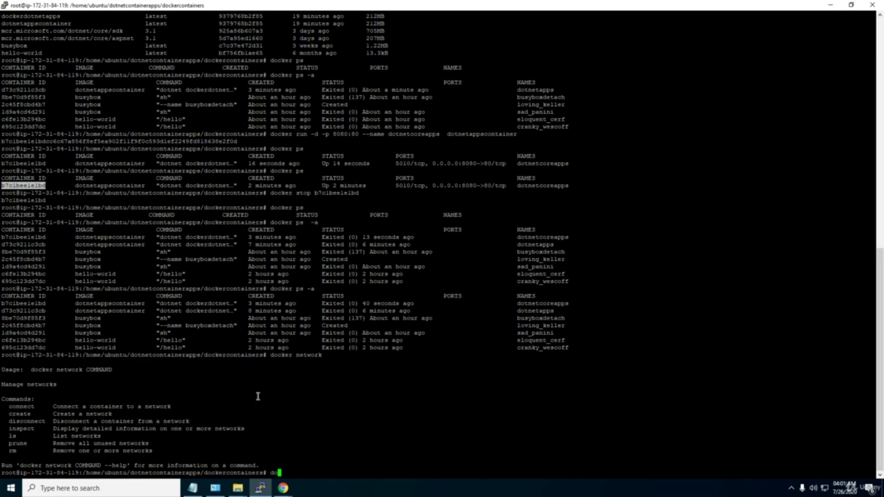
# Run docker images, then bring the GitHub Privacy.cshtml page back in Chrome.
pyautogui.write('cker images')
pyautogui.press('Return')
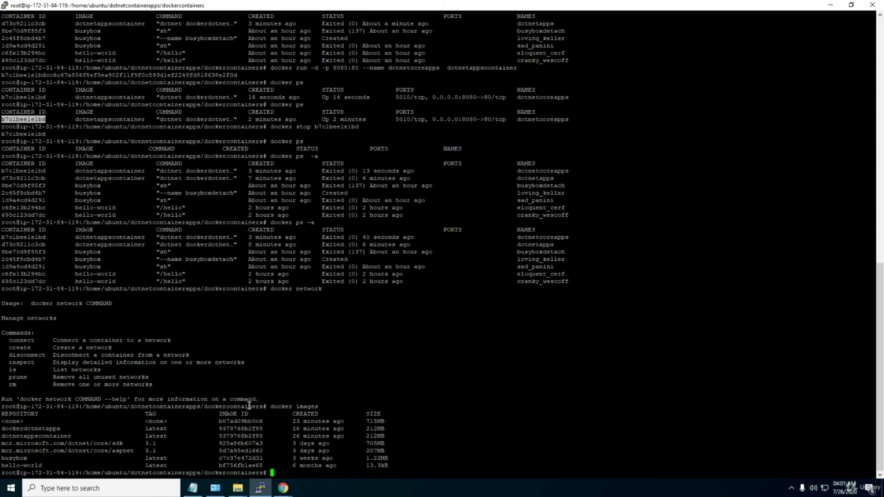
pyautogui.click(283, 487)
pyautogui.click(233, 447)
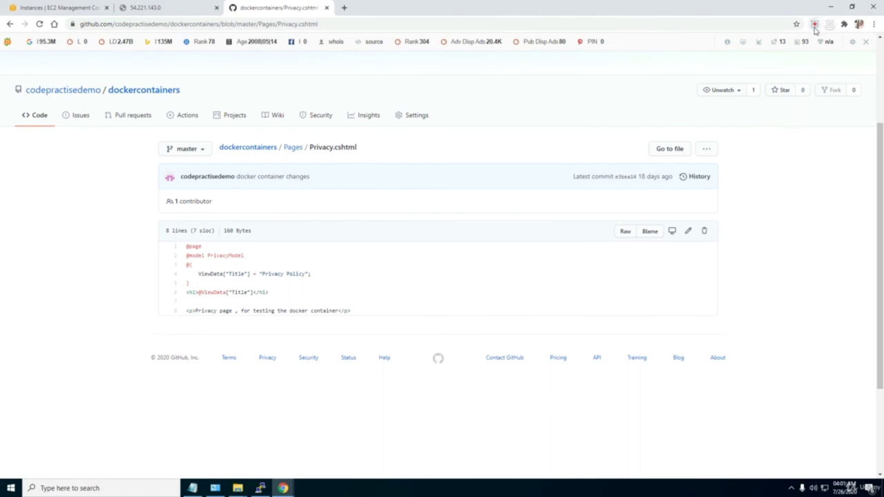
# Look through the browser tabs and return to the Docker Hub repositories page.
pyautogui.click(182, 9)
pyautogui.click(270, 9)
pyautogui.click(815, 24)
pyautogui.click(785, 81)
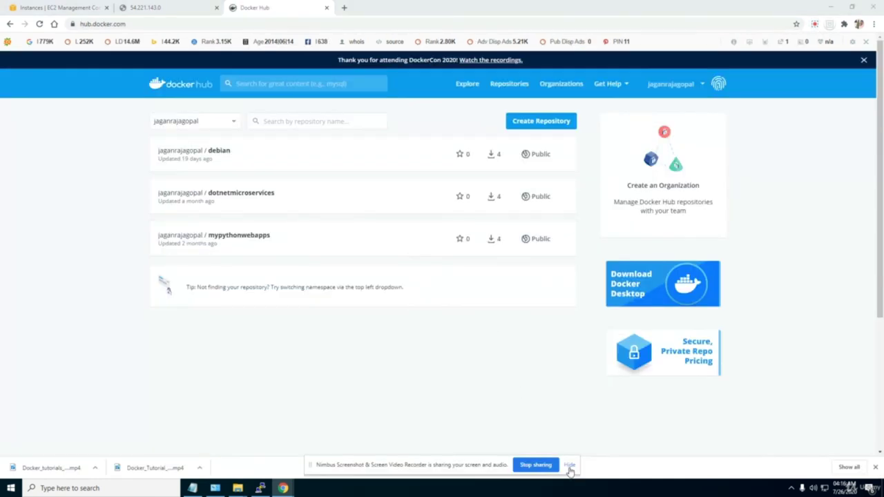
pyautogui.click(569, 465)
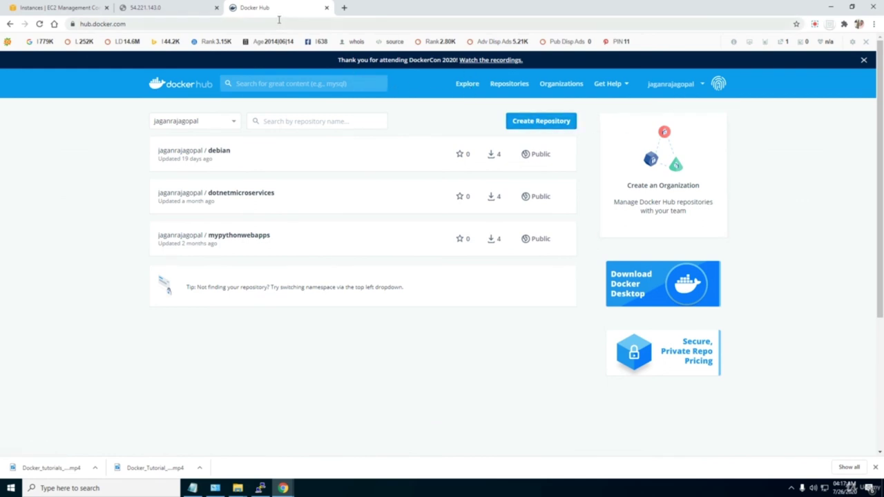
pyautogui.click(151, 24)
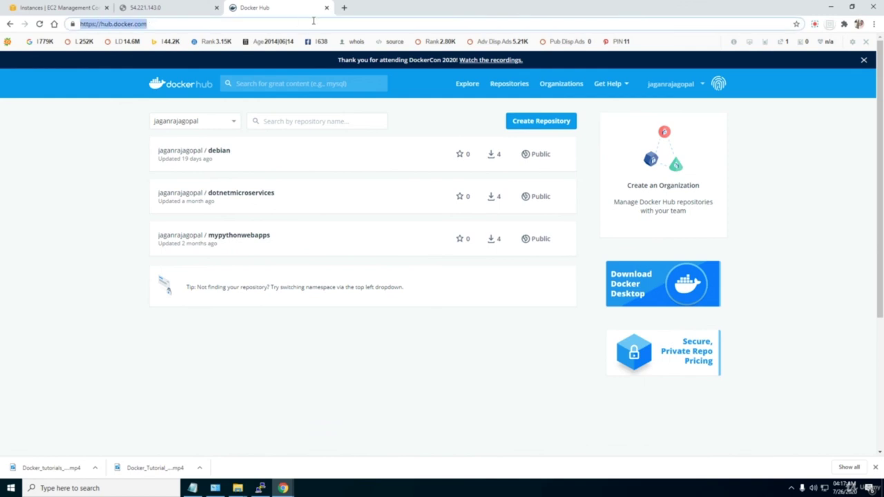
pyautogui.click(344, 8)
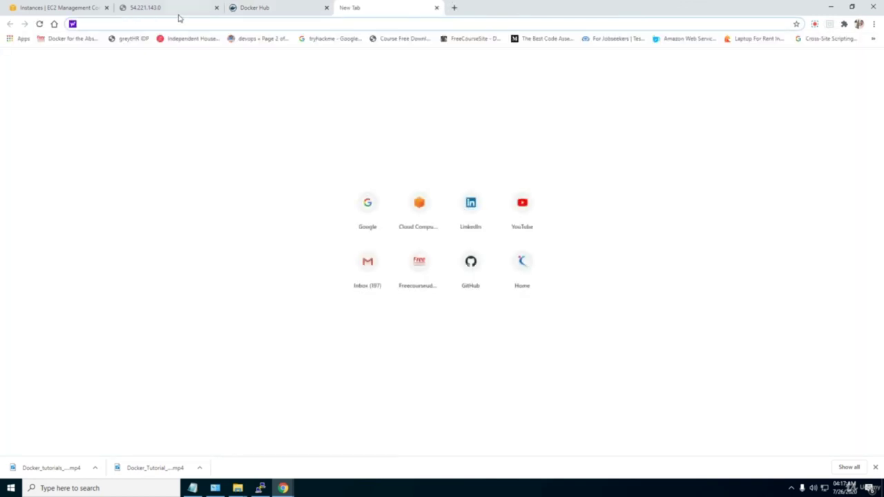
pyautogui.click(252, 8)
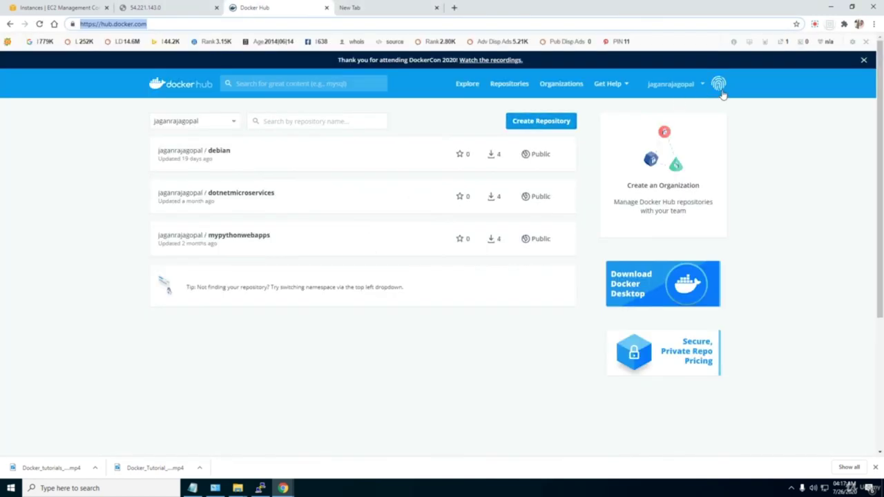
# Log out of Docker Hub, sign back in with the saved credentials, and return to PuTTY.
pyautogui.click(702, 87)
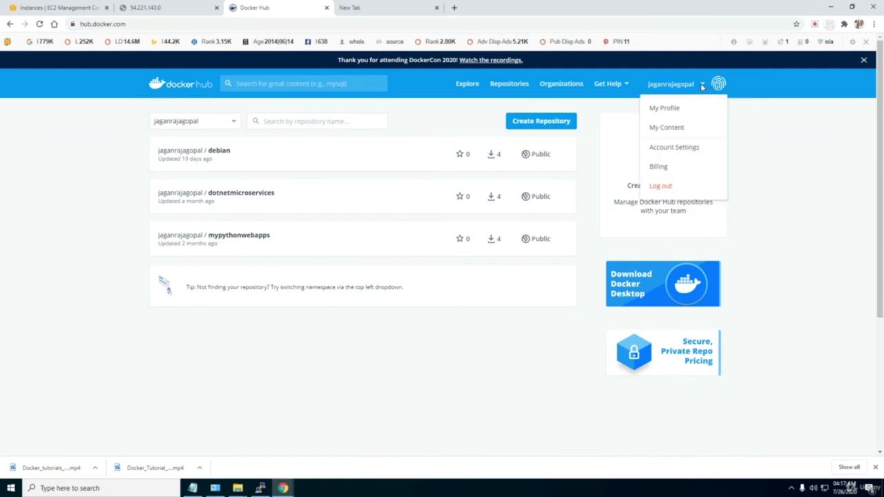
pyautogui.click(660, 187)
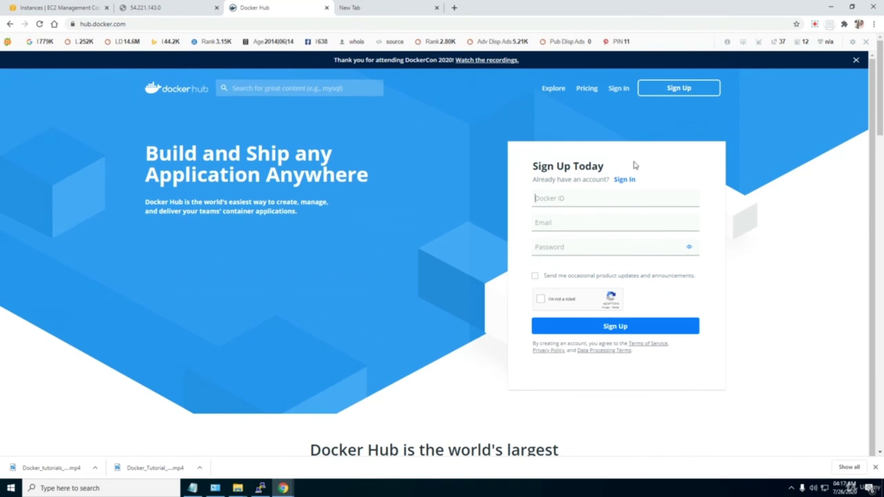
pyautogui.click(621, 90)
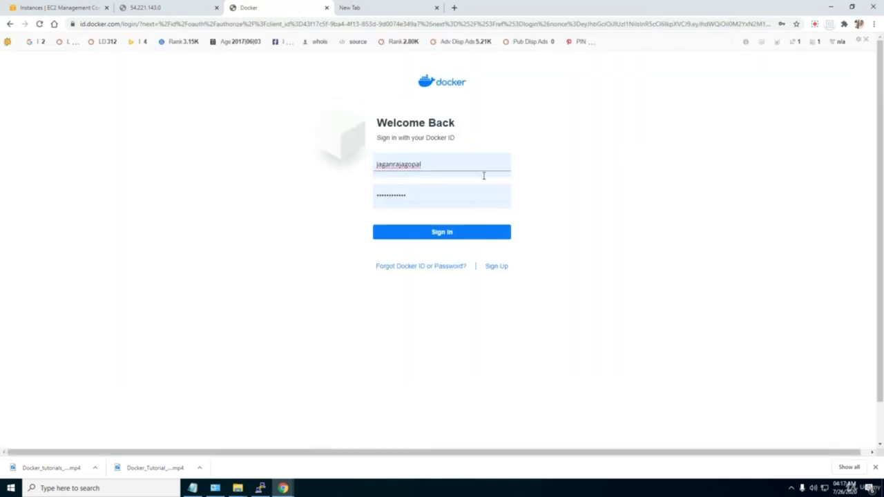
pyautogui.click(463, 235)
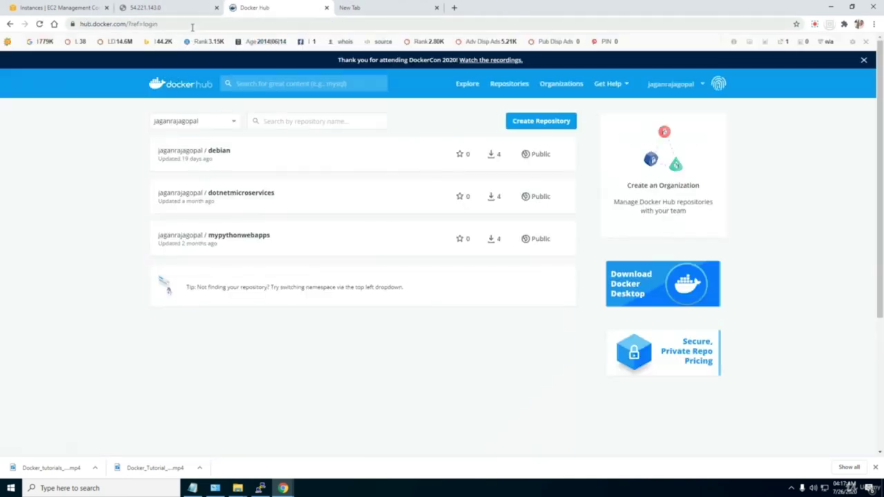
pyautogui.click(260, 487)
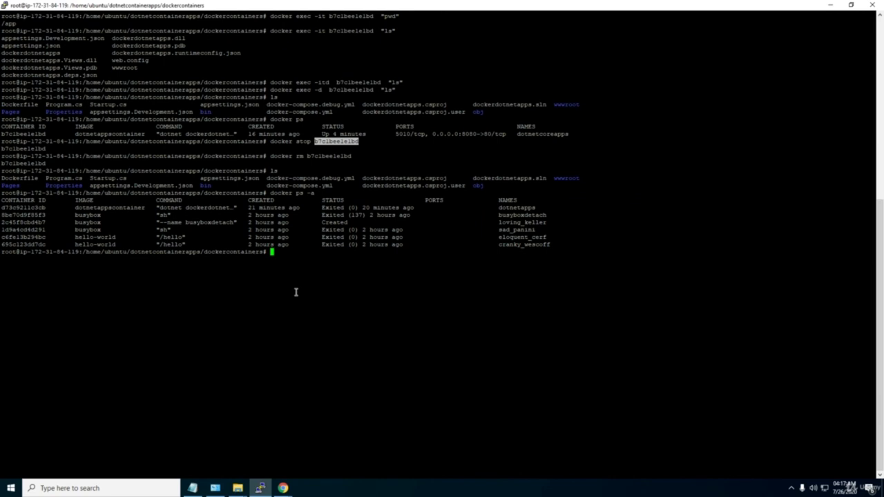
# Run docker images on the server, then bring the Docker Hub window forward in Chrome.
pyautogui.write('docker images')
pyautogui.press('Return')
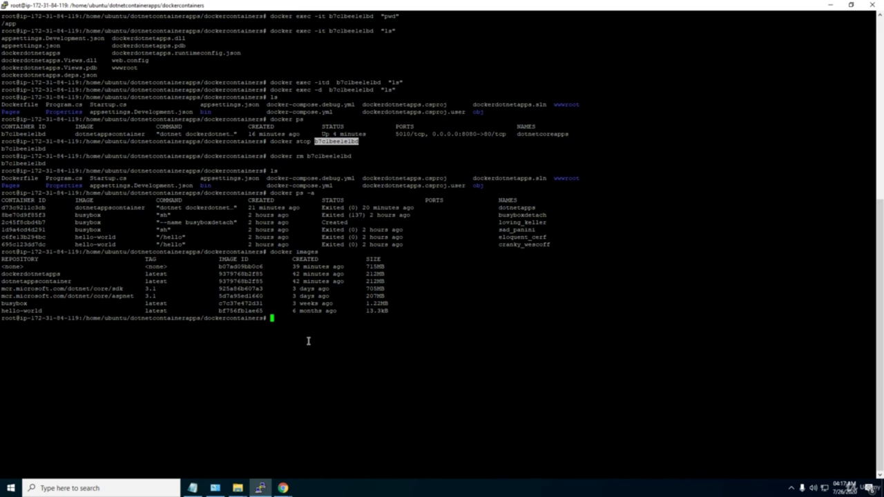
pyautogui.moveTo(291, 489)
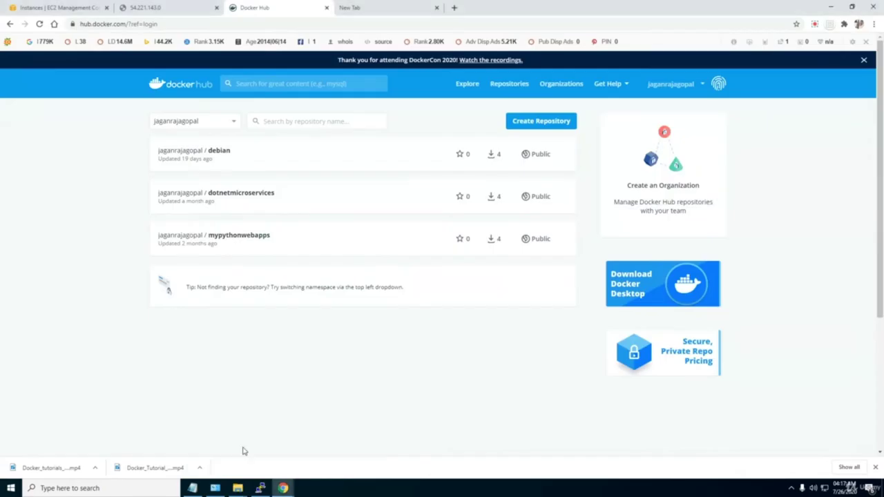
pyautogui.click(238, 451)
pyautogui.click(815, 24)
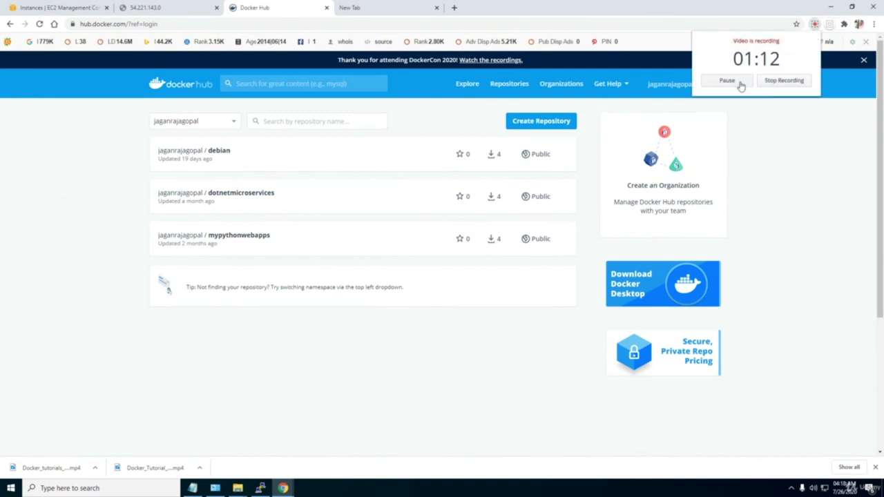
pyautogui.click(741, 87)
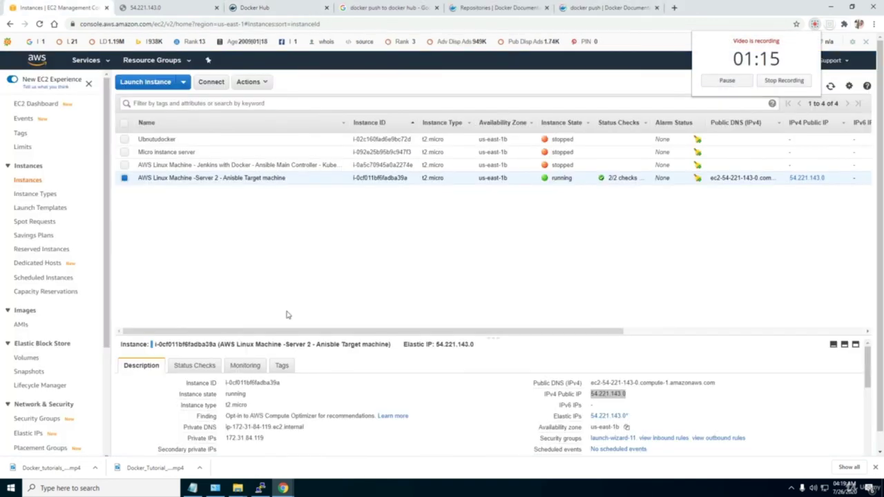
# Bring PuTTY back in front and highlight the dockerdotnetapps image name in the list.
pyautogui.click(259, 489)
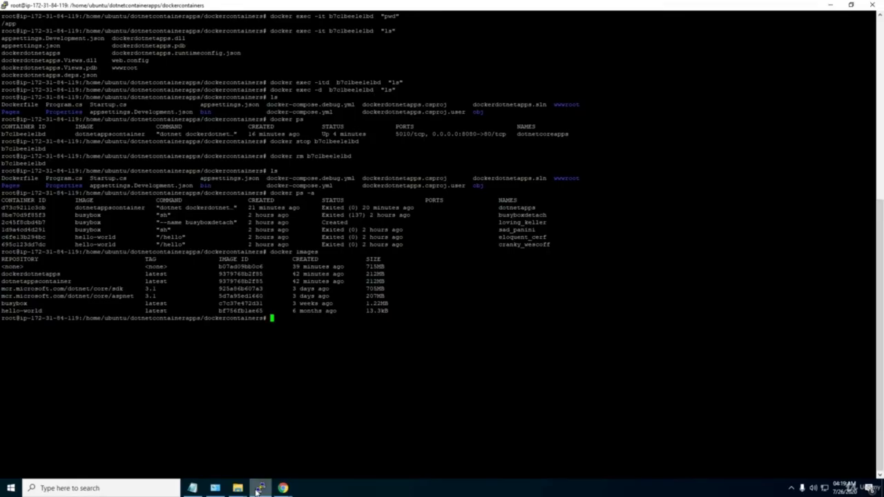
pyautogui.moveTo(219, 489)
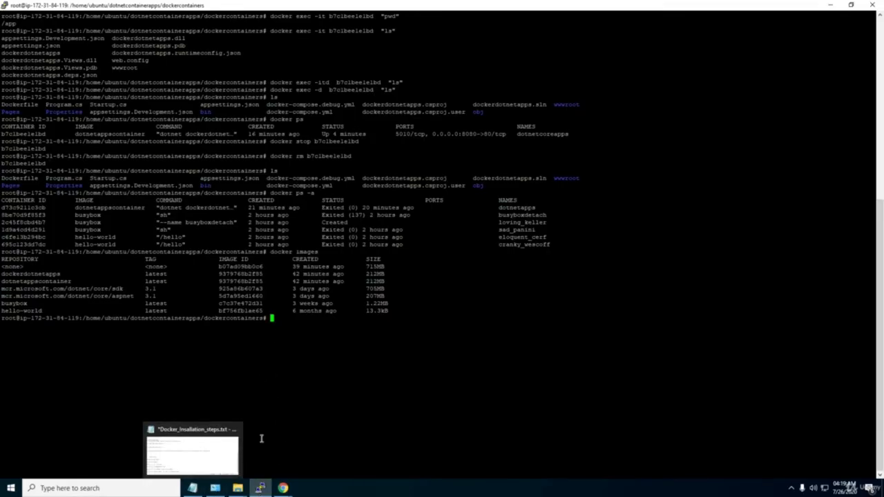
pyautogui.doubleClick(274, 319)
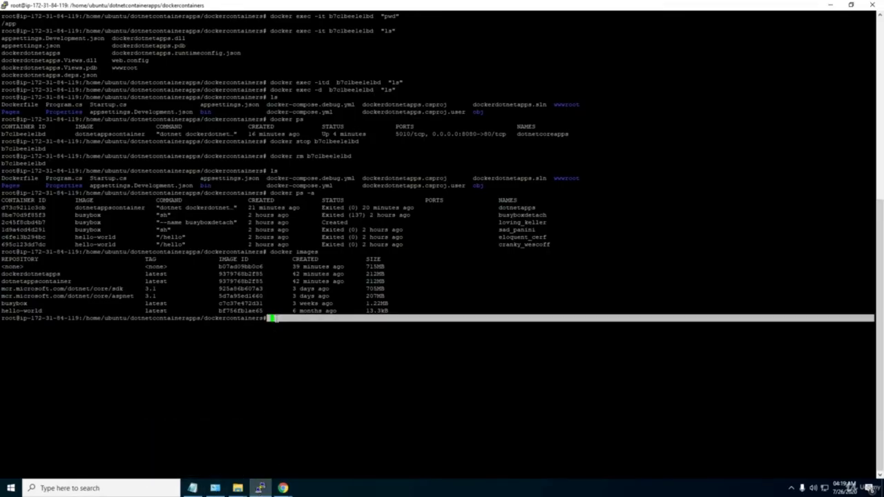
pyautogui.click(162, 261)
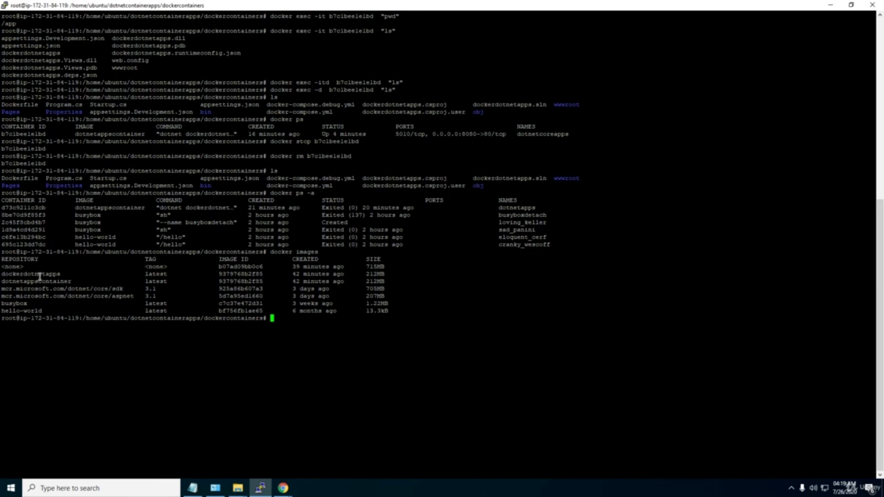
pyautogui.moveTo(58, 274); pyautogui.dragTo(23, 274)
# Run docker tag to tag dockerdotnetapps as <Docker Hub username>/dockerdotnetapps.
pyautogui.write('docker')
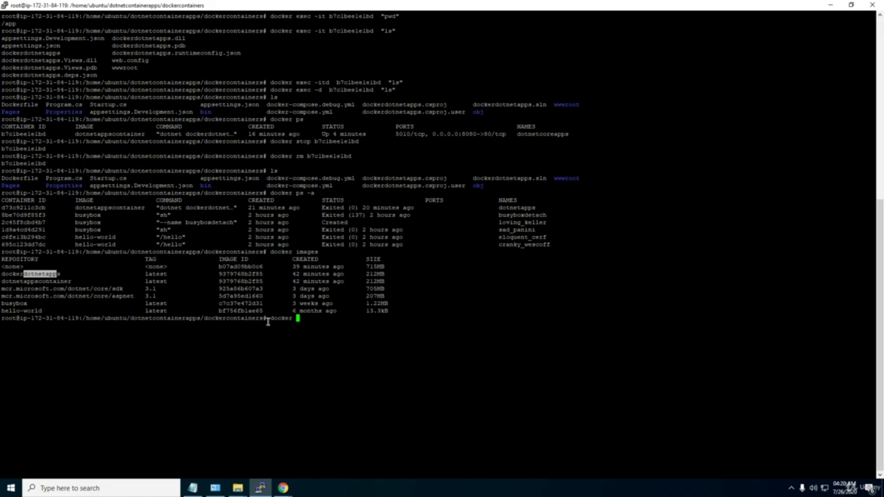
pyautogui.click(193, 489)
pyautogui.click(193, 488)
pyautogui.write('tag')
pyautogui.click(193, 271)
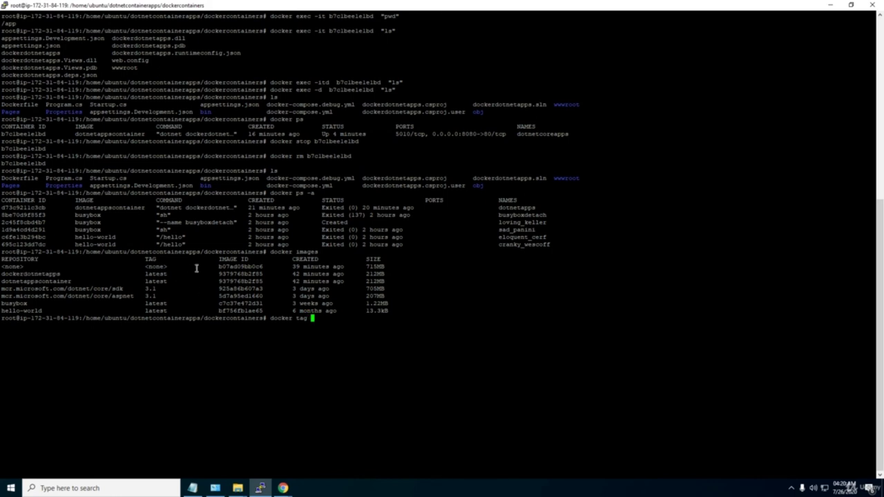
pyautogui.doubleClick(40, 275)
pyautogui.rightClick(40, 275)
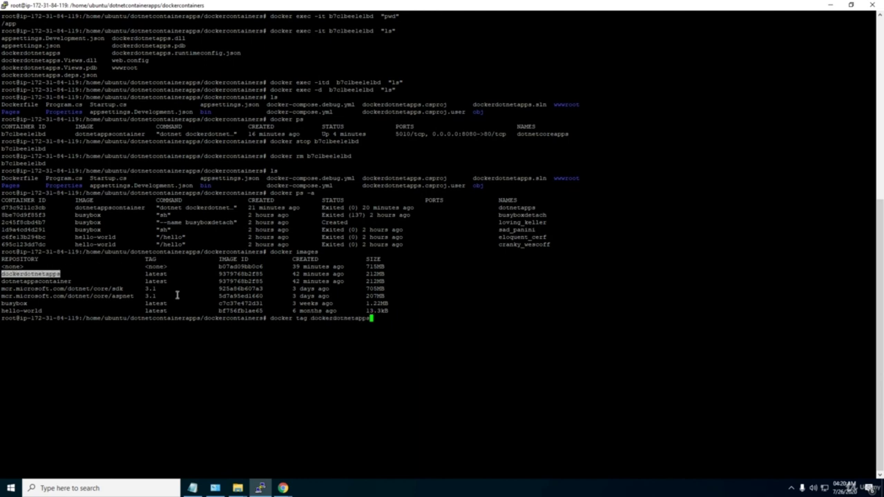
pyautogui.write('jagan')
pyautogui.hotkey('alt', 'Tab')
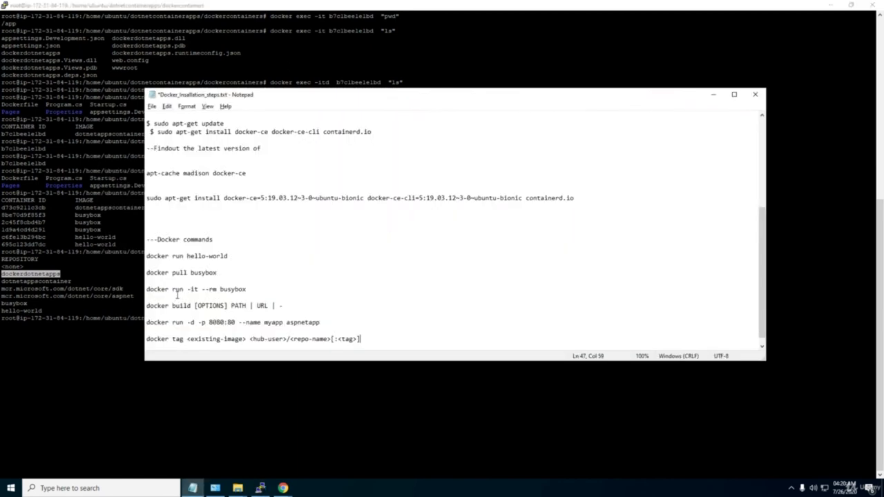
pyautogui.hotkey('alt', 'Tab')
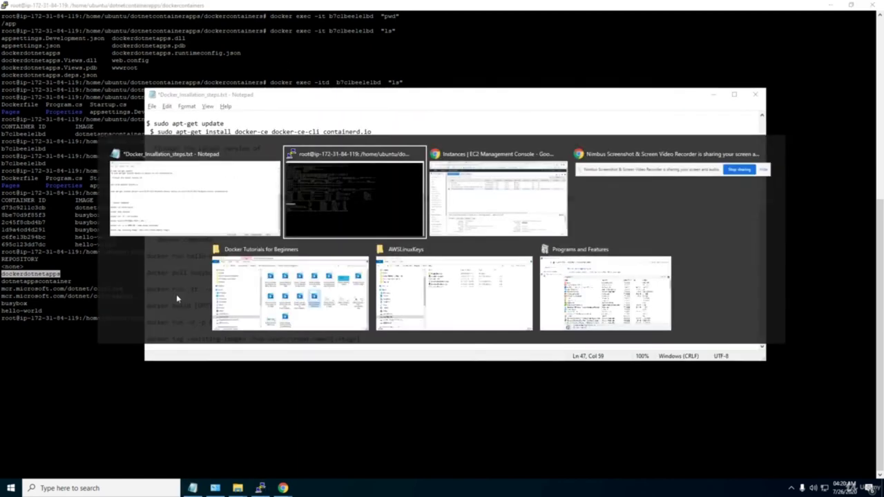
pyautogui.write('raja')
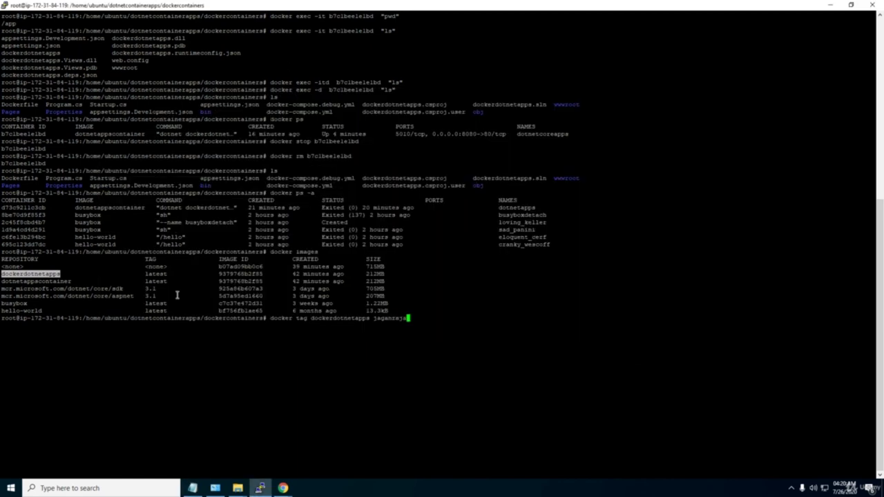
pyautogui.write('gopal/dockerdotnetapps')
pyautogui.press('Return')
# List the project folder's files with ls and begin typing docker images.
pyautogui.write('ls')
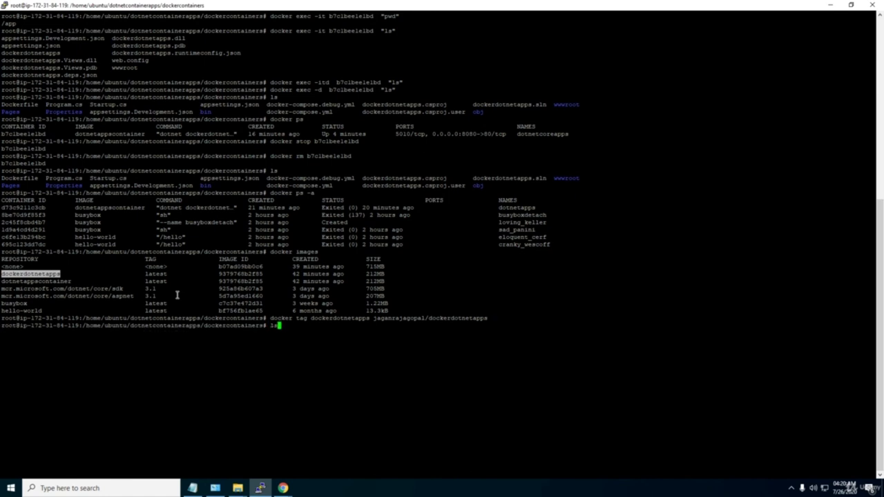
pyautogui.press('Return')
pyautogui.write('docker image')
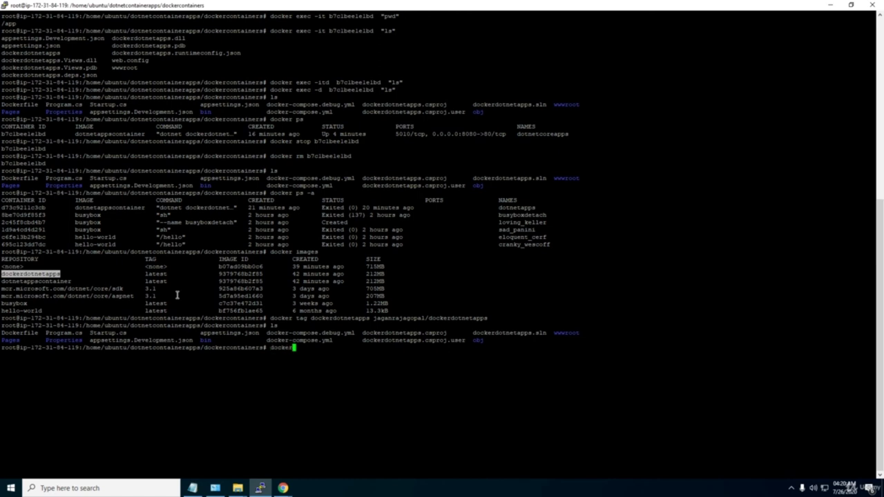
pyautogui.write('s')
# Confirm the tagged image via docker images, log in to Docker Hub with the account's username and password, and start typing docker push.
pyautogui.press('Return')
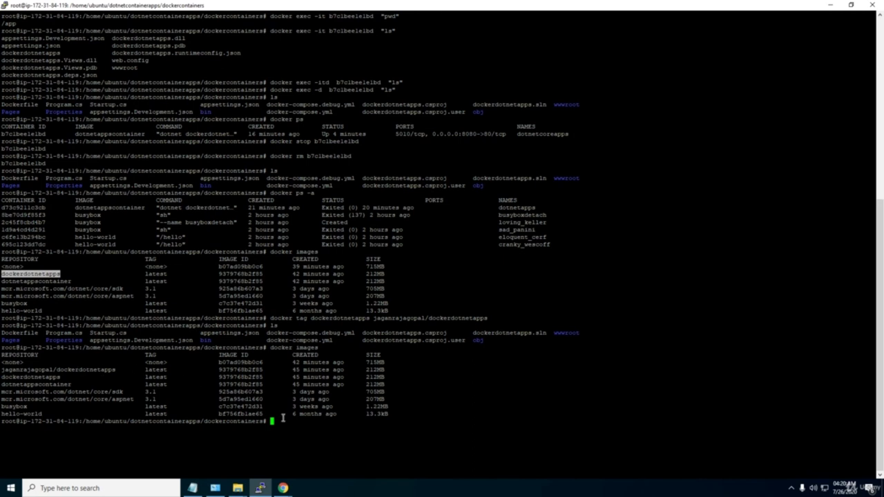
pyautogui.write('docker login')
pyautogui.press('Return')
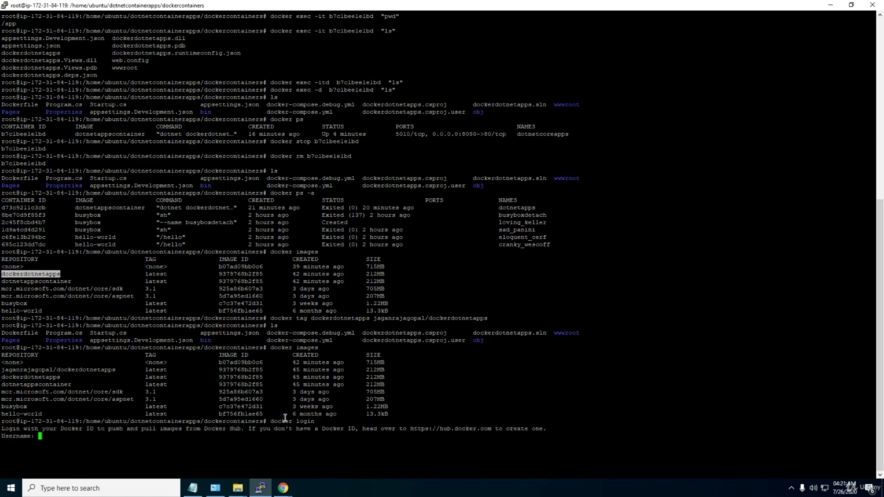
pyautogui.write('jaganrajagopal')
pyautogui.press('Return')
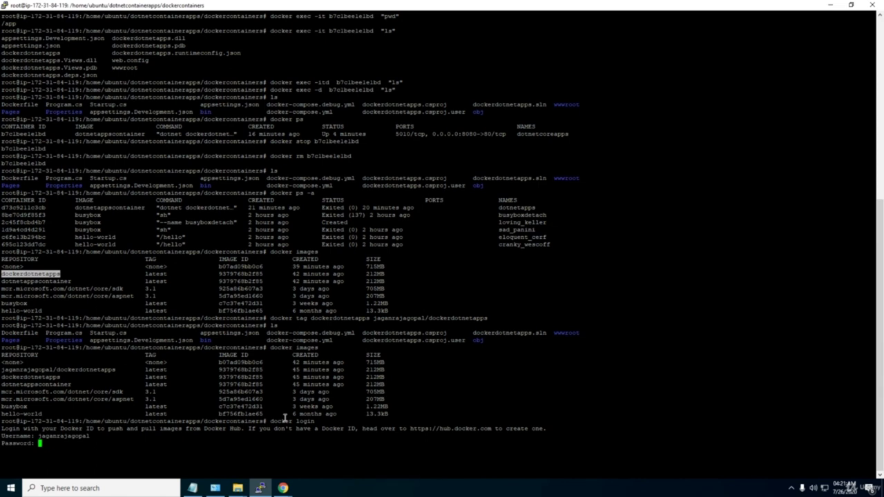
pyautogui.press('Return')
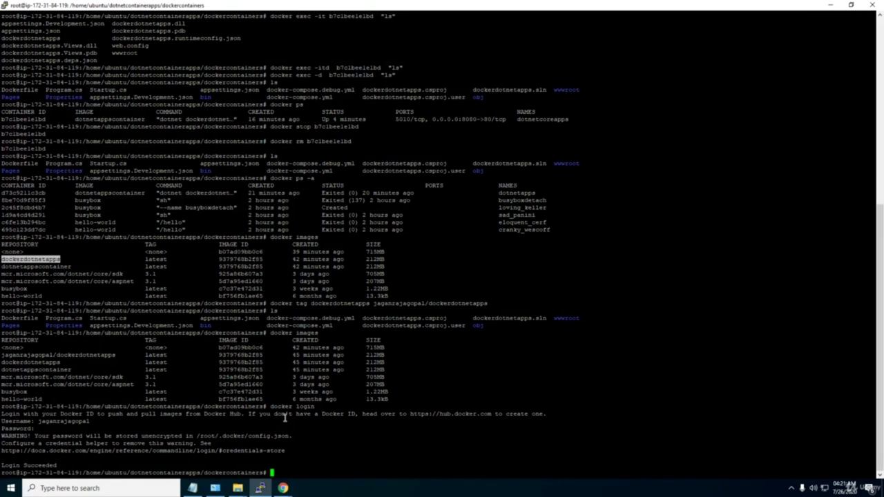
pyautogui.write('docker push')
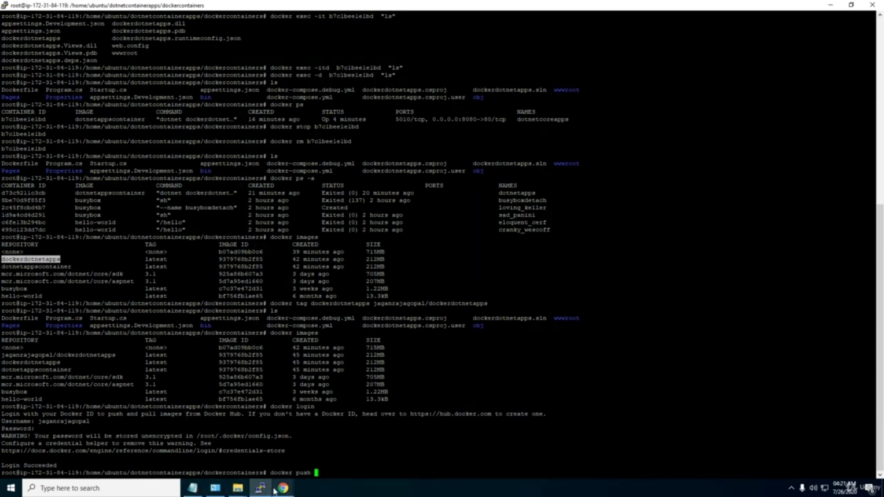
pyautogui.moveTo(284, 488)
pyautogui.click(265, 436)
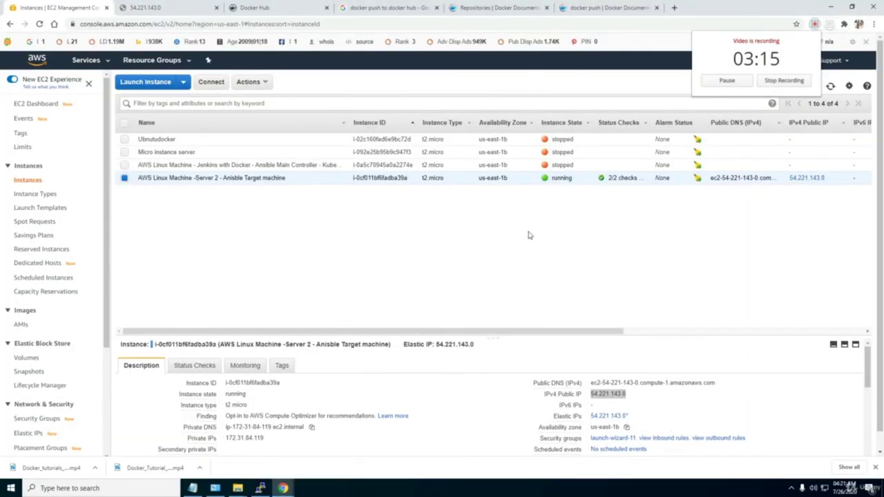
pyautogui.click(581, 7)
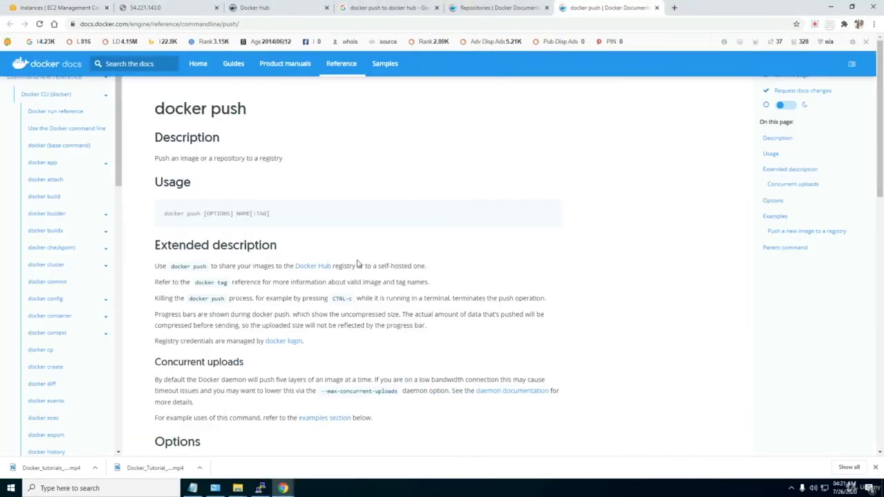
pyautogui.scroll(-2, 357, 263)
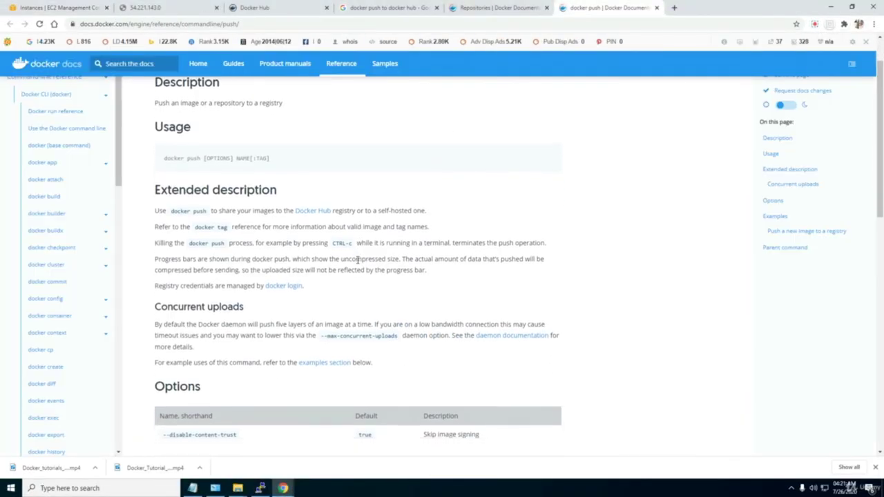
pyautogui.scroll(-3, 358, 264)
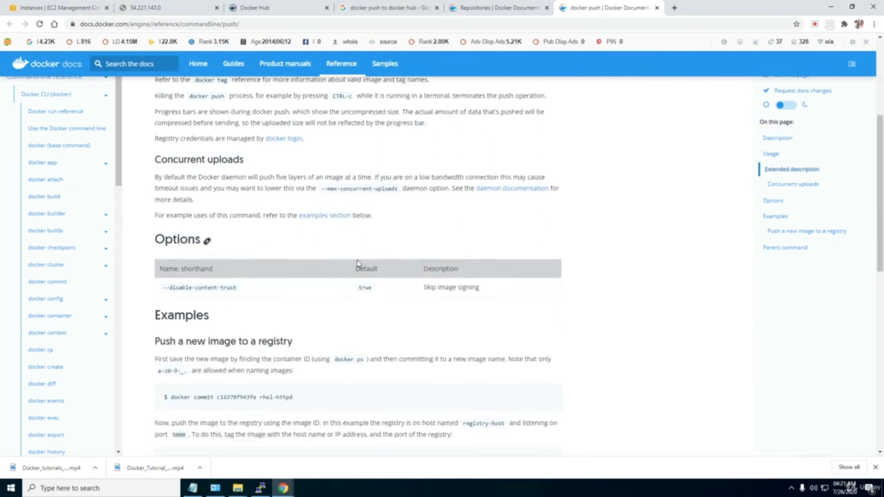
pyautogui.scroll(-3, 357, 260)
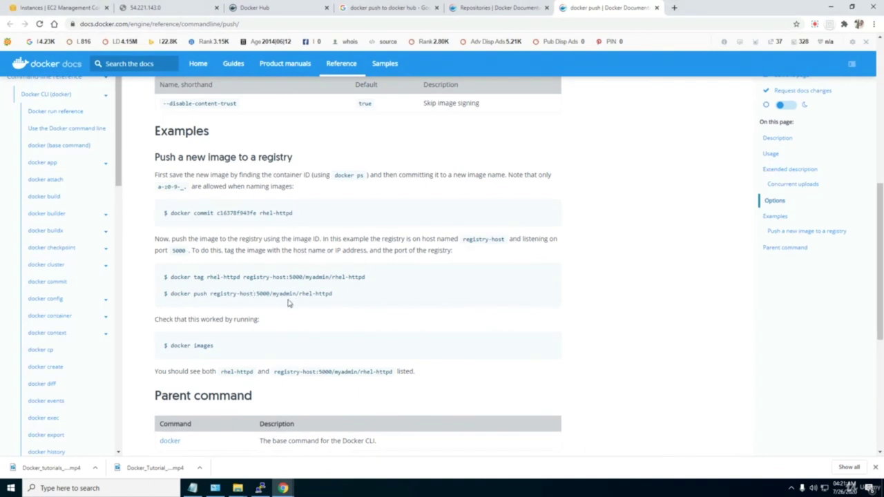
pyautogui.scroll(-2, 289, 303)
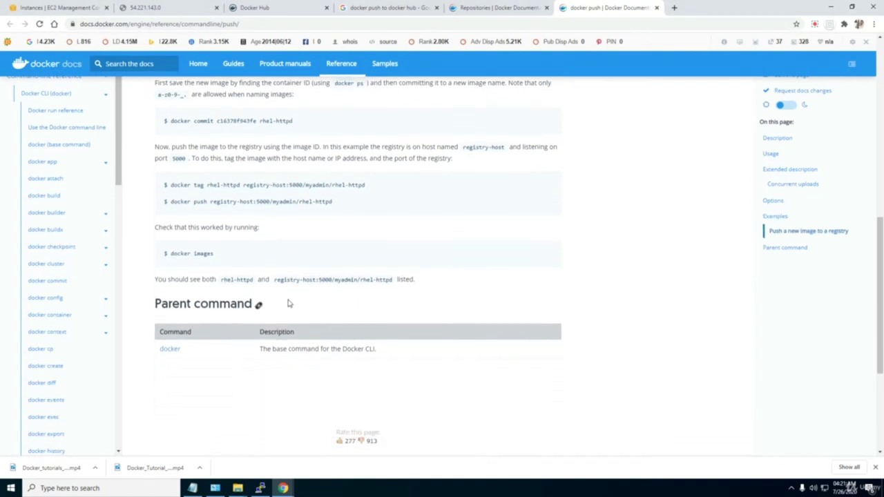
pyautogui.scroll(-2, 289, 303)
pyautogui.scroll(3, 289, 302)
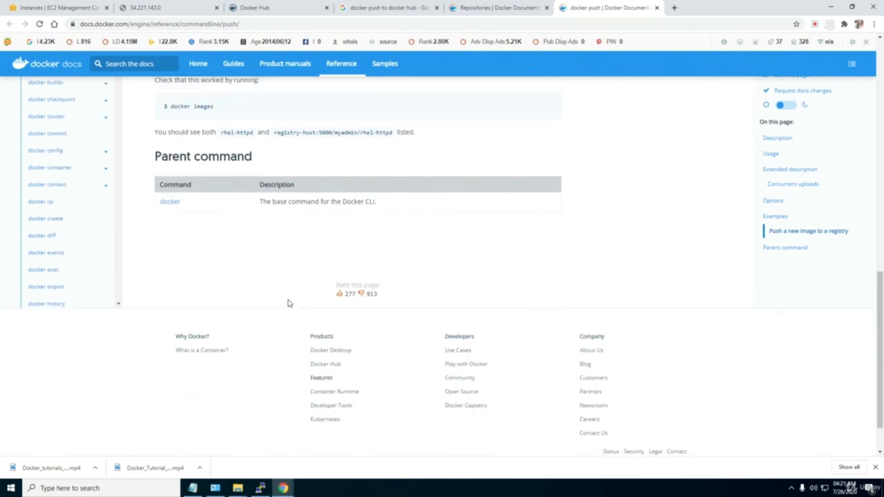
pyautogui.scroll(6, 289, 302)
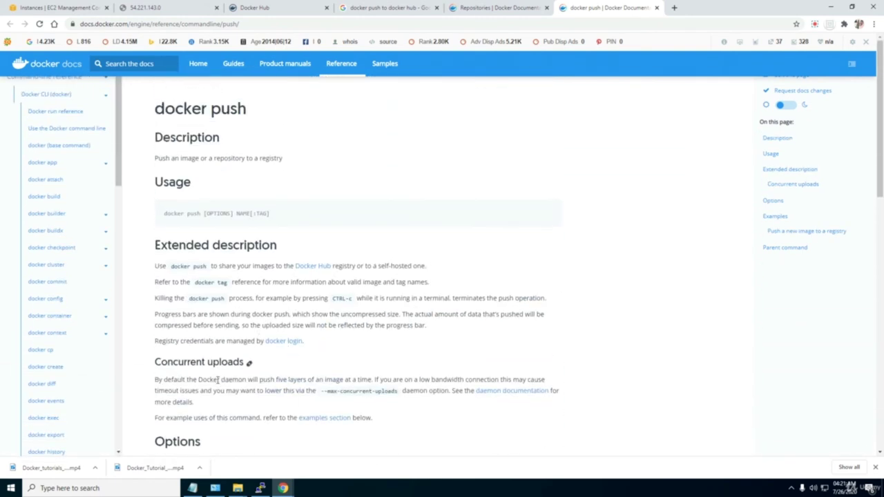
pyautogui.click(260, 488)
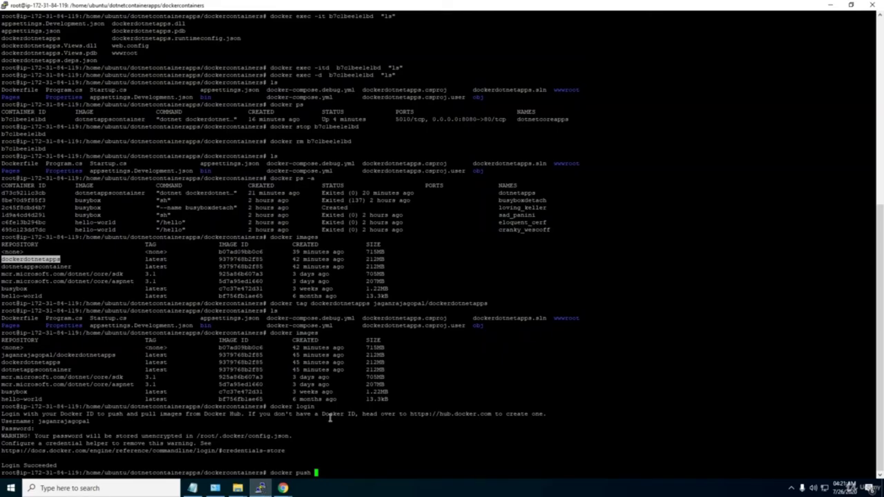
# Push <Docker Hub username>/dockerdotnetapps to Docker Hub, starting the layer uploads.
pyautogui.write('jaganrajagopal/')
pyautogui.write('docker')
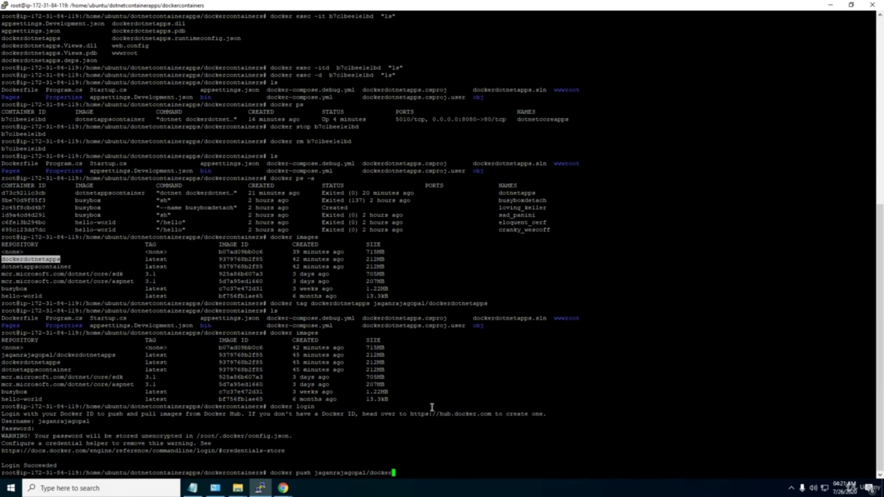
pyautogui.write('dotnetapps')
pyautogui.press('Return')
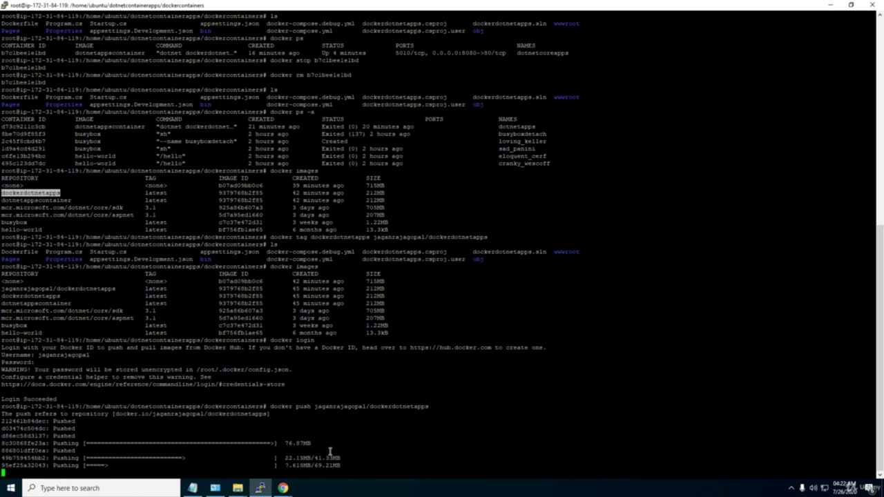
# Load hub.docker.com in a new tab and open the dockerdotnetapps repository with its latest tag.
pyautogui.click(286, 487)
pyautogui.click(250, 461)
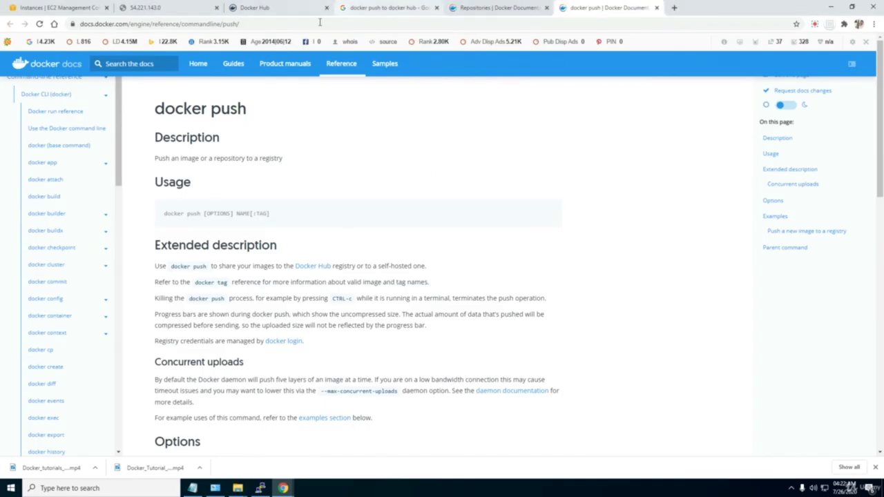
pyautogui.click(465, 11)
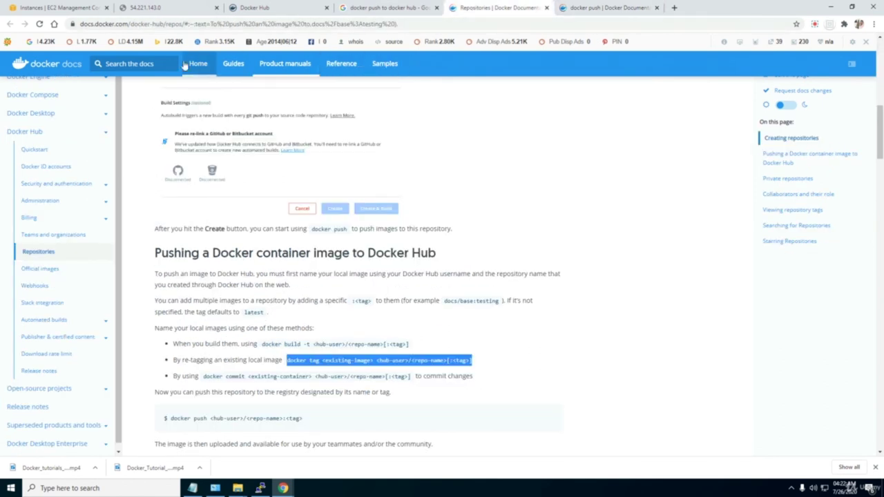
pyautogui.click(603, 9)
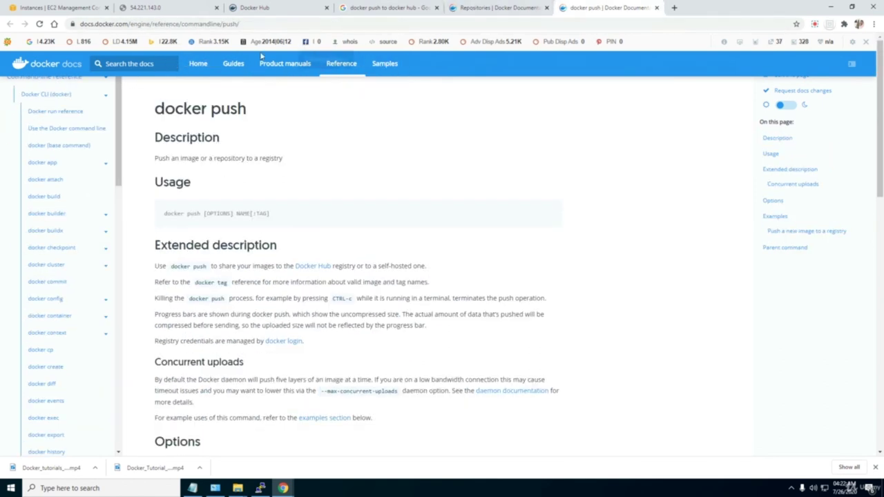
pyautogui.click(674, 7)
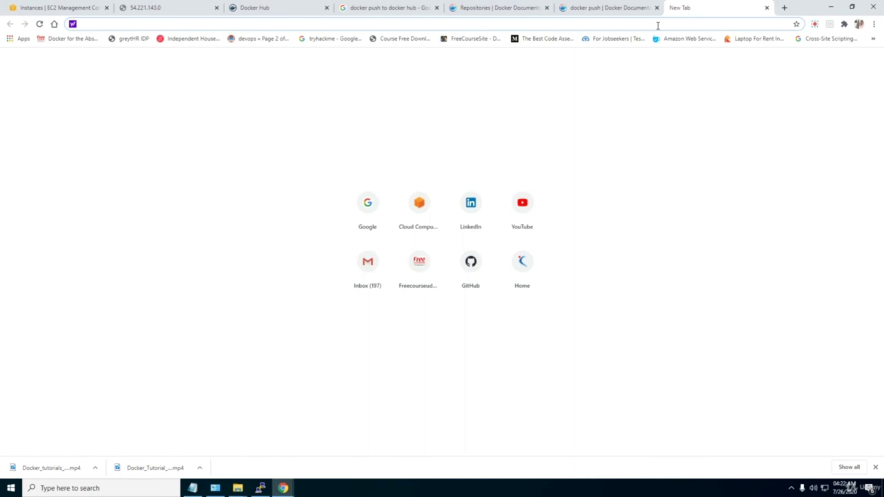
pyautogui.write('hub.docker.com')
pyautogui.press('Return')
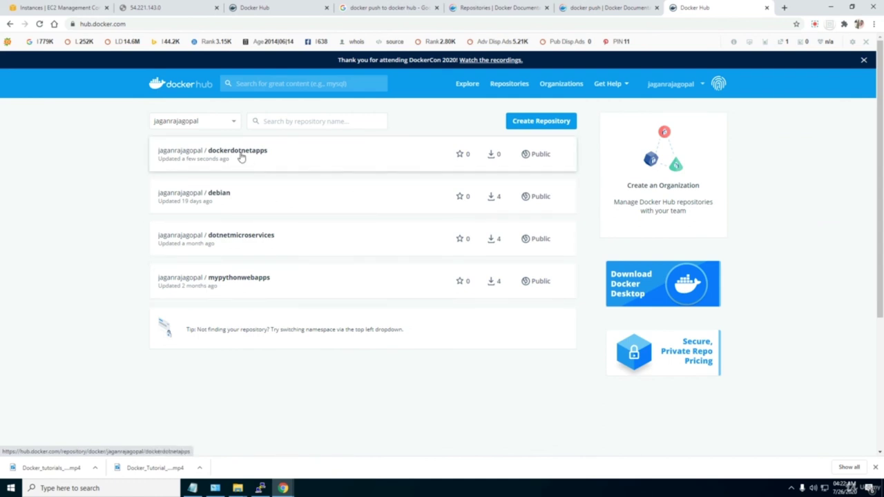
pyautogui.click(241, 157)
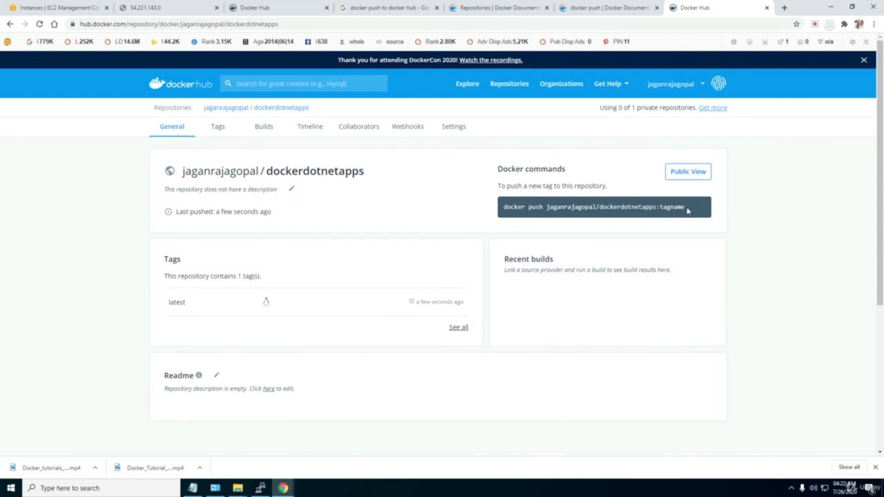
pyautogui.click(260, 489)
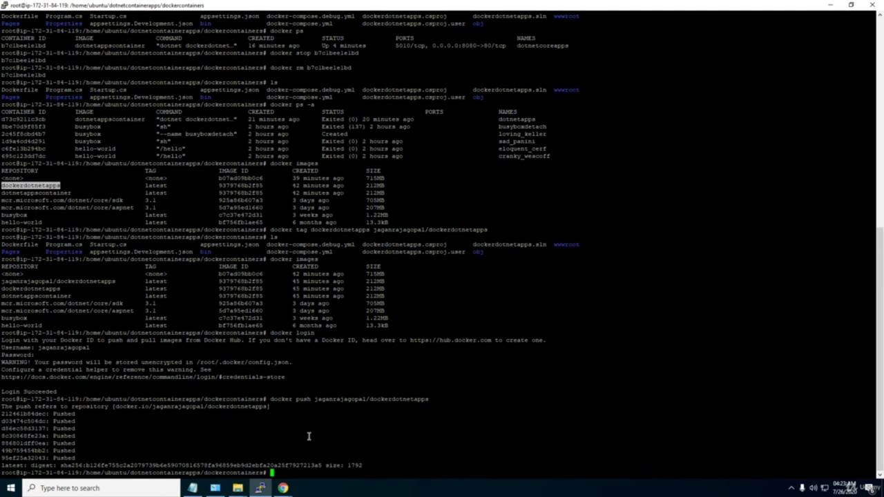
# Bring Chrome forward and switch to the EC2 instances list showing Server 2 running.
pyautogui.moveTo(283, 488)
pyautogui.click(231, 442)
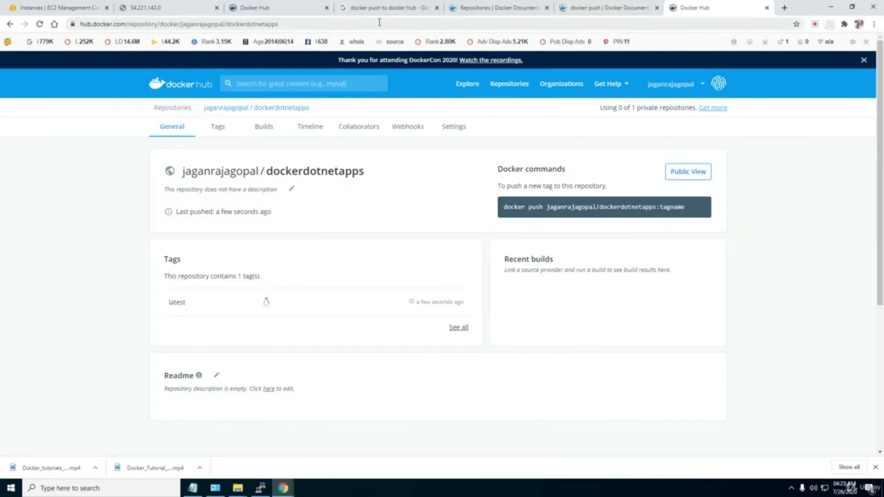
pyautogui.click(63, 7)
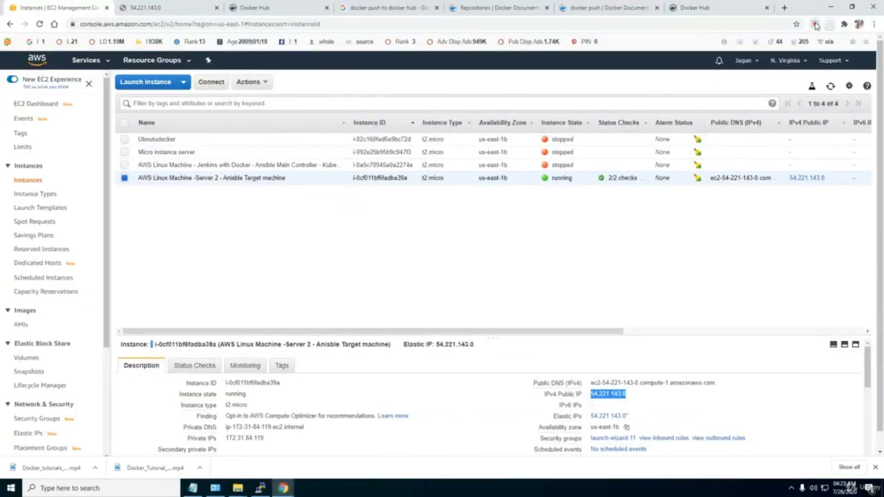
pyautogui.click(815, 24)
pyautogui.click(783, 81)
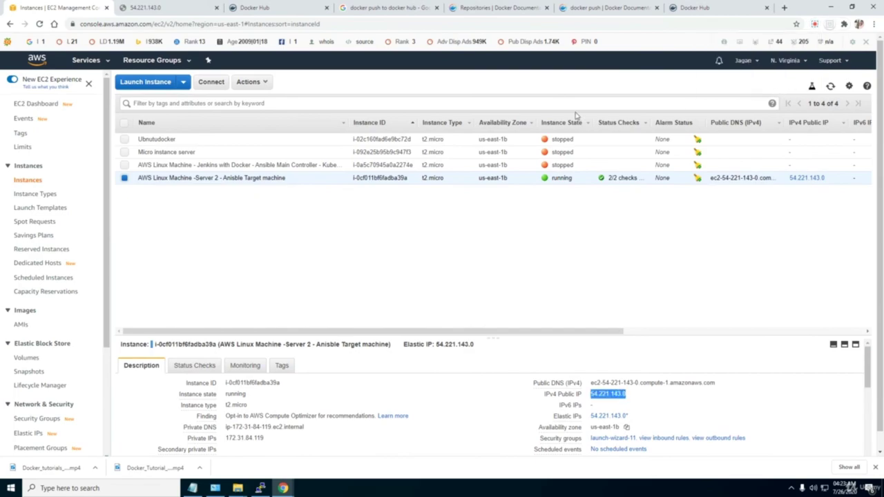